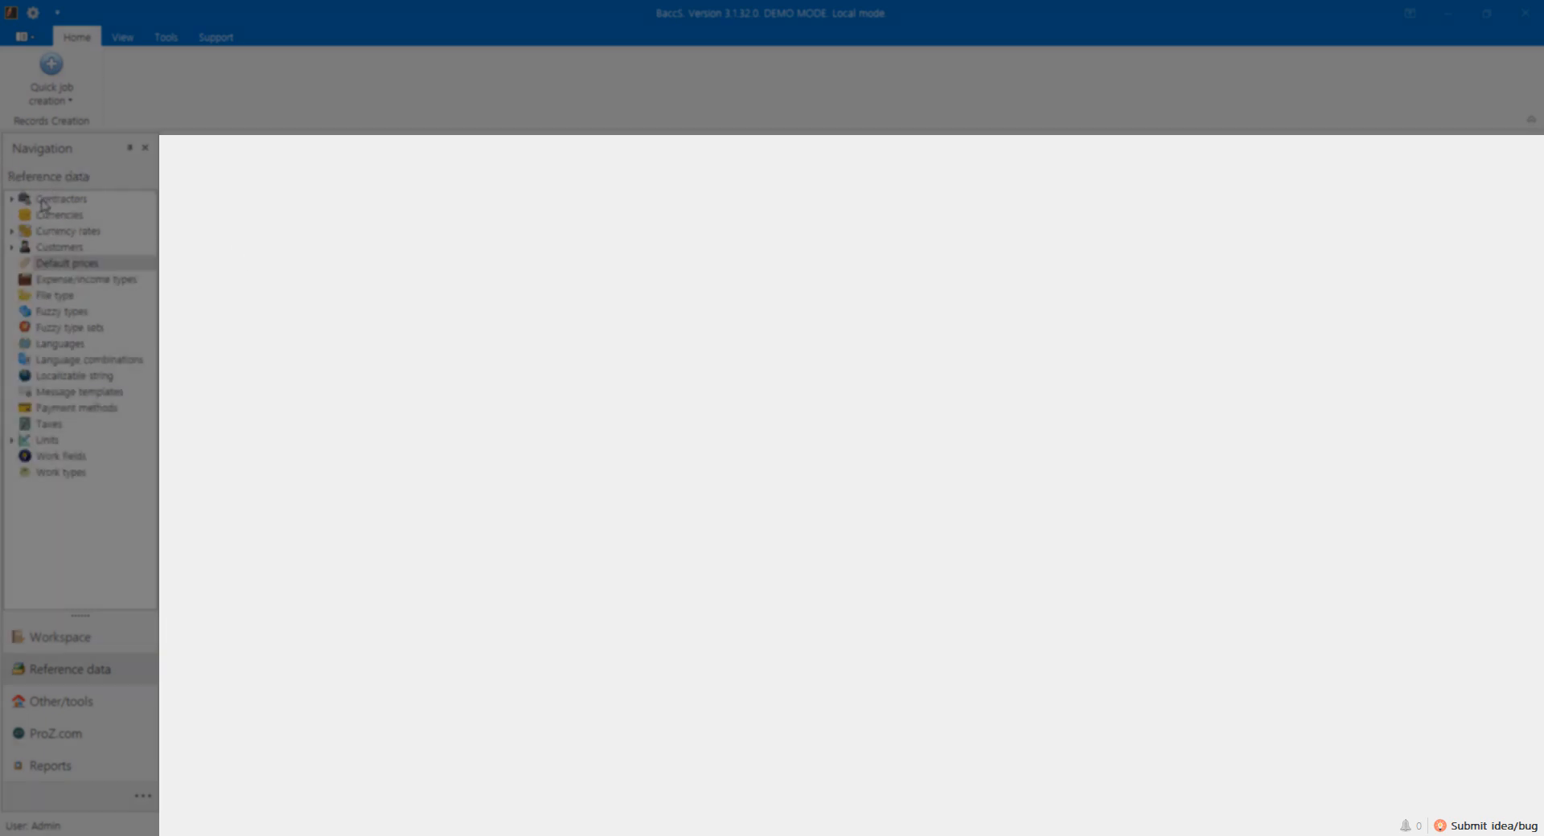
Step: Open the Contractors and File type lists, cycle through the open tabs, and show the document switcher
left_click(44, 200)
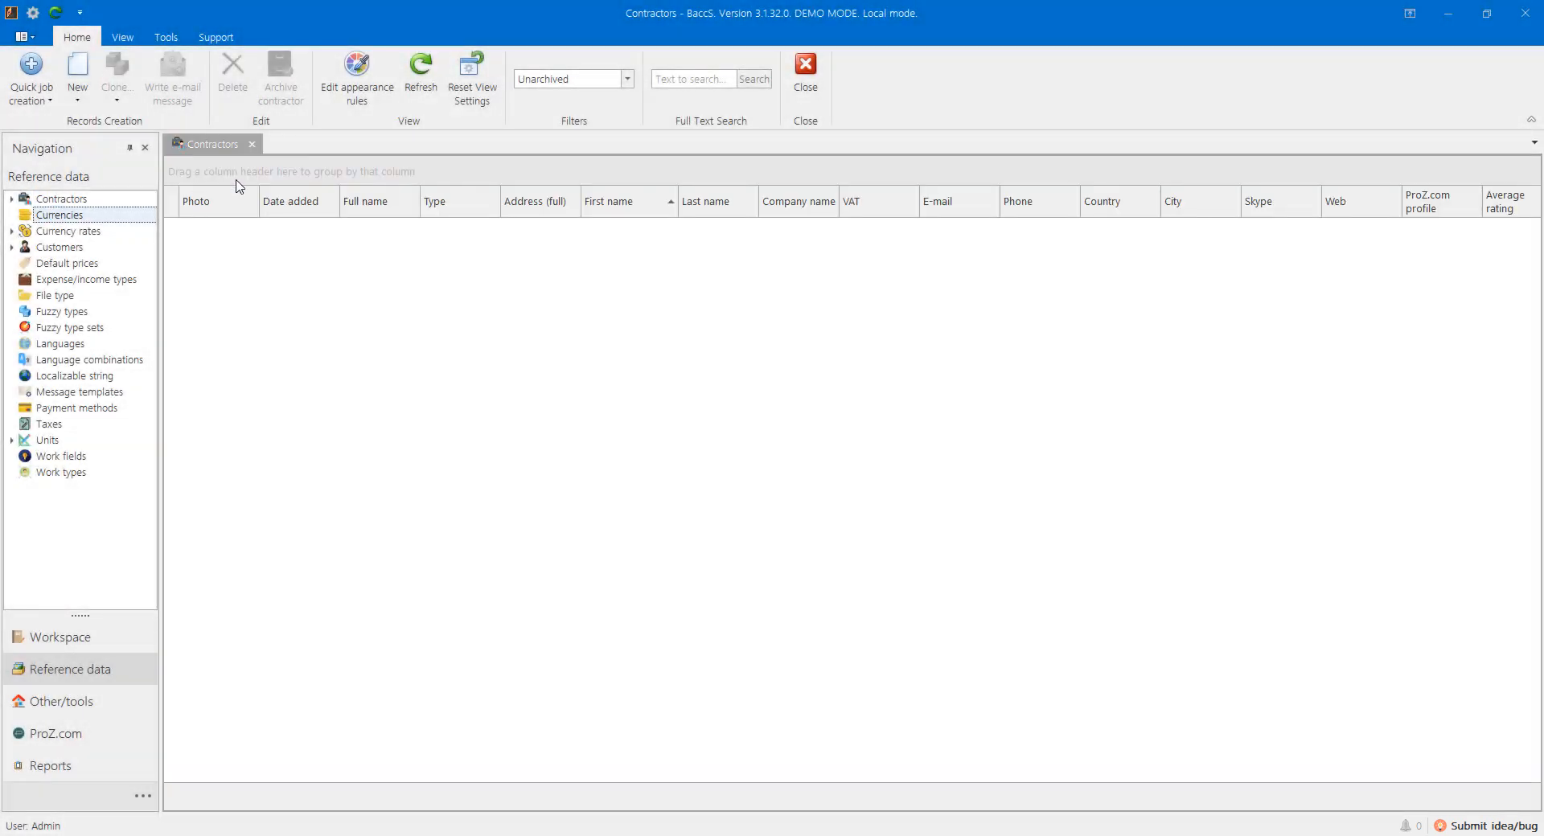
left_click(50, 297)
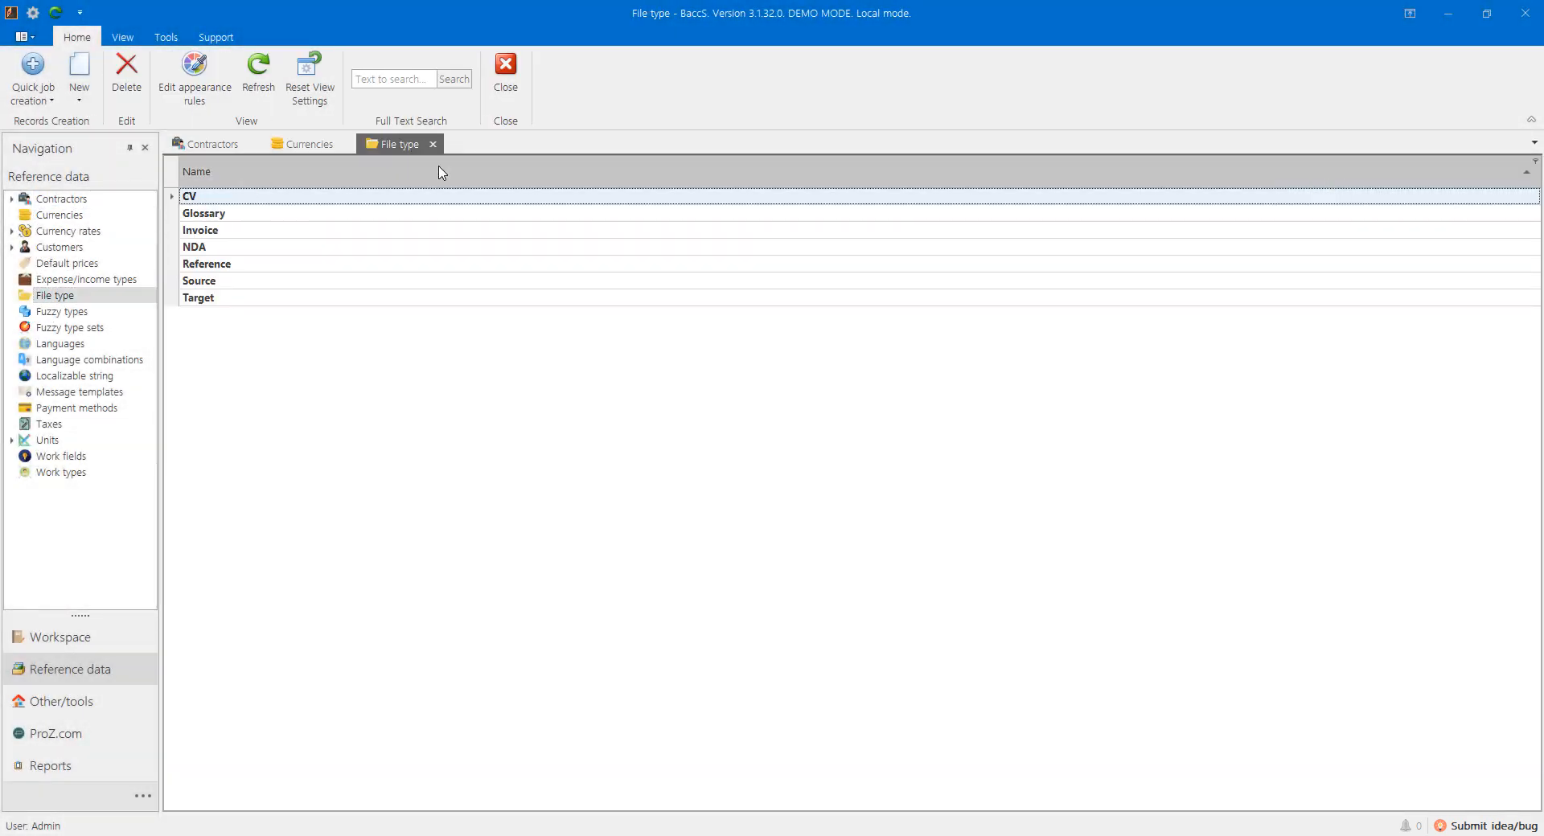
left_click(293, 148)
left_click(222, 147)
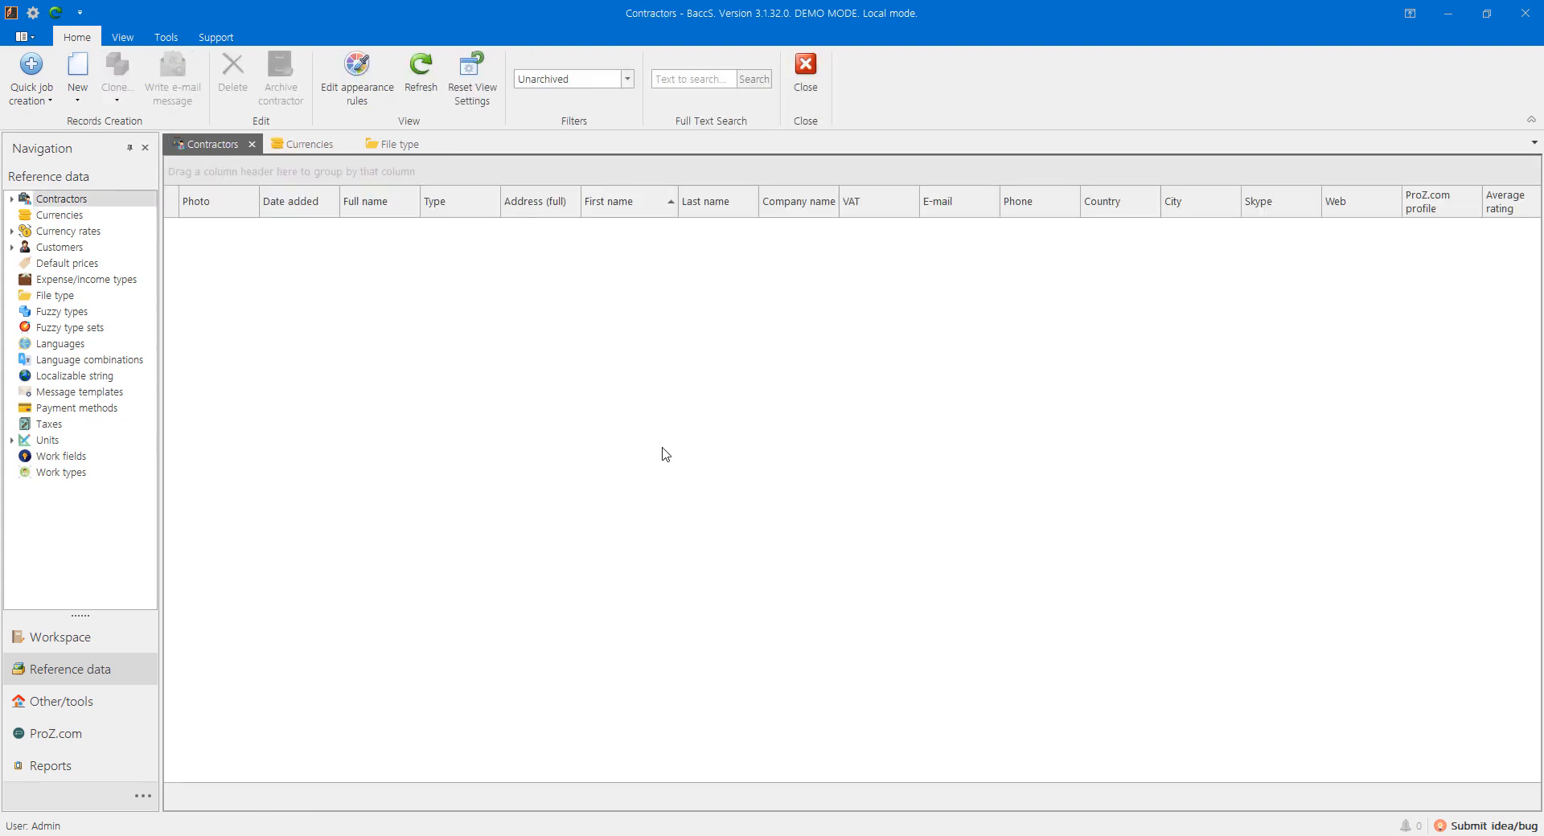
key("ctrl+Tab")
key("ctrl+Tab")
key("ctrl+Tab")
key("ctrl+Tab")
key("ctrl+Tab")
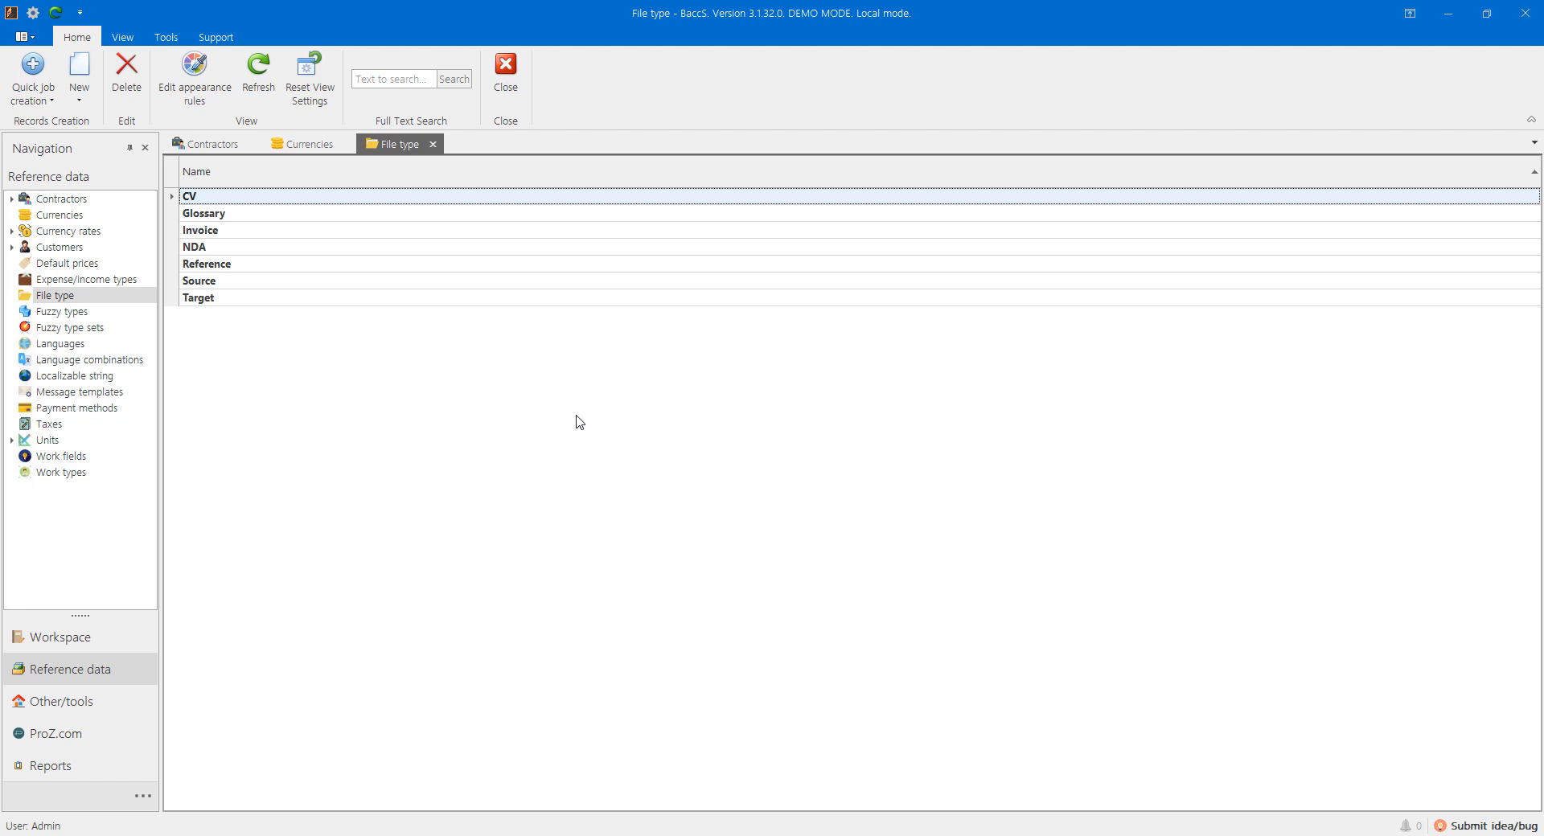
Step: Try the dark, dark grey, light, Valentine and Summer skins, then apply The Bezier skin
left_click(122, 37)
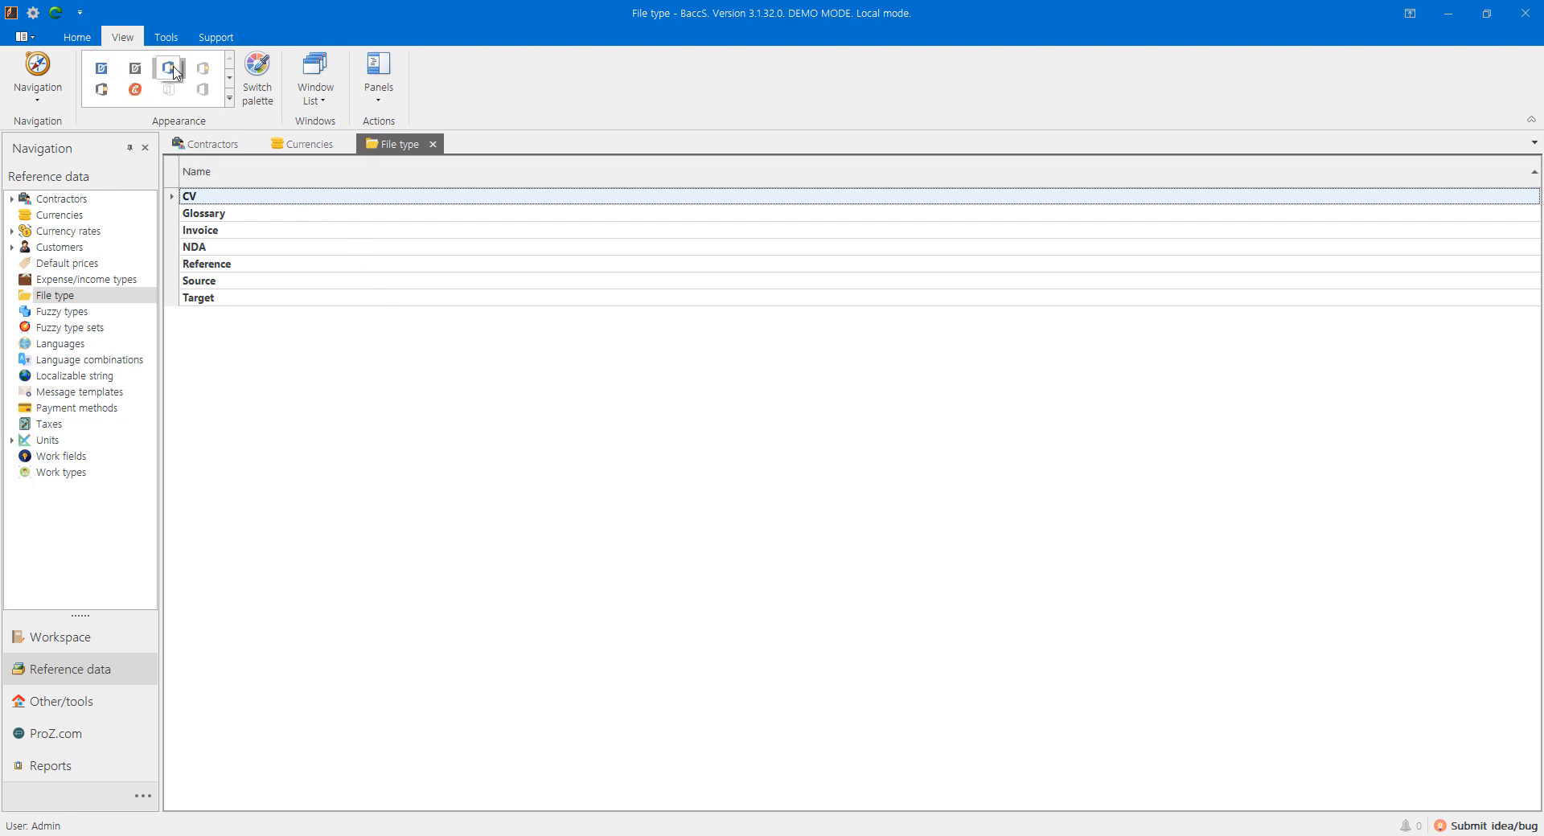
left_click(143, 69)
left_click(204, 64)
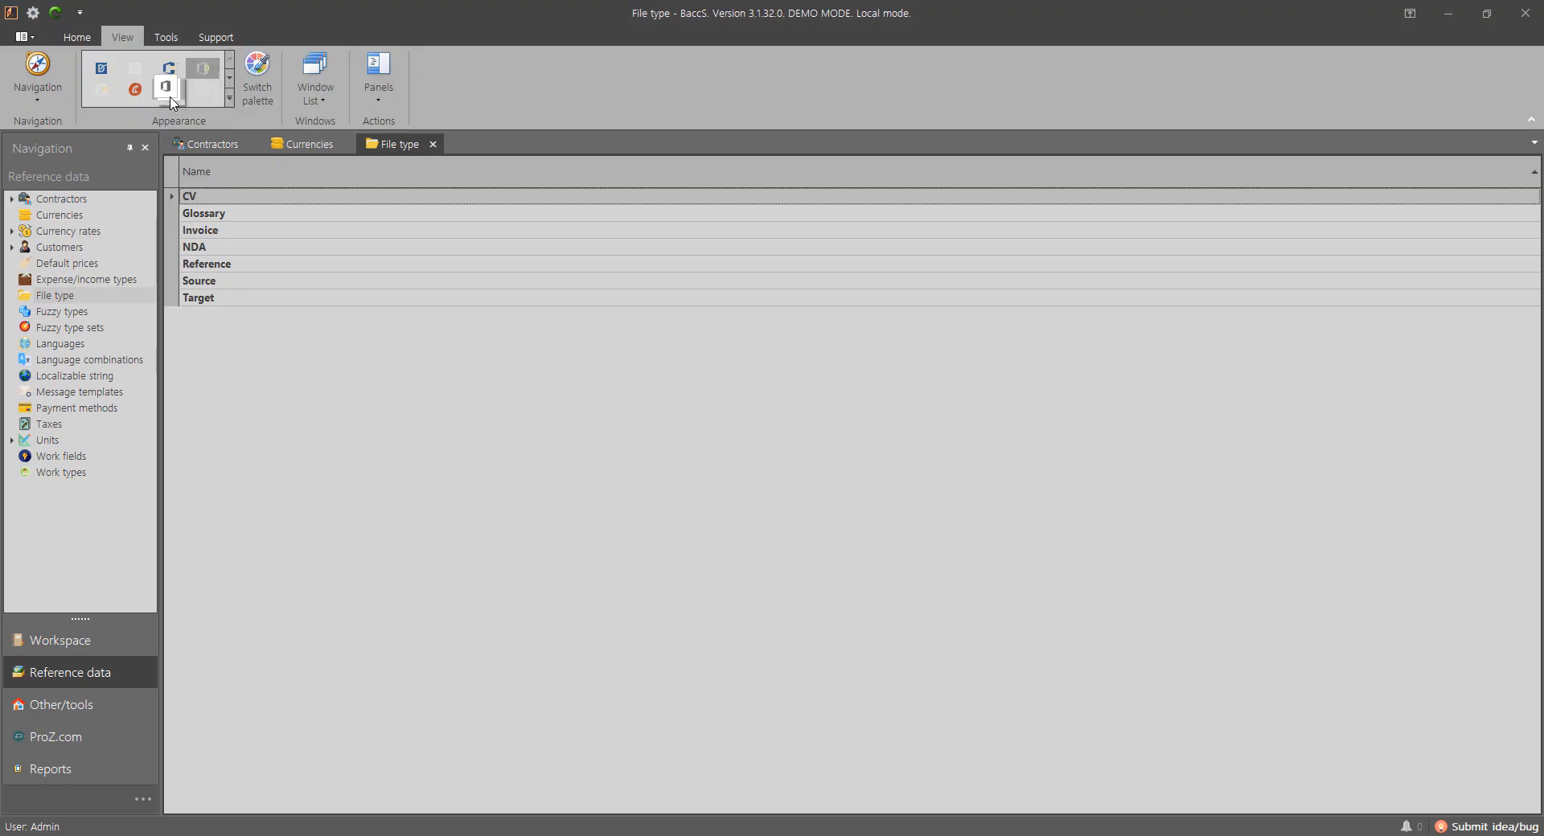
left_click(203, 90)
left_click(230, 101)
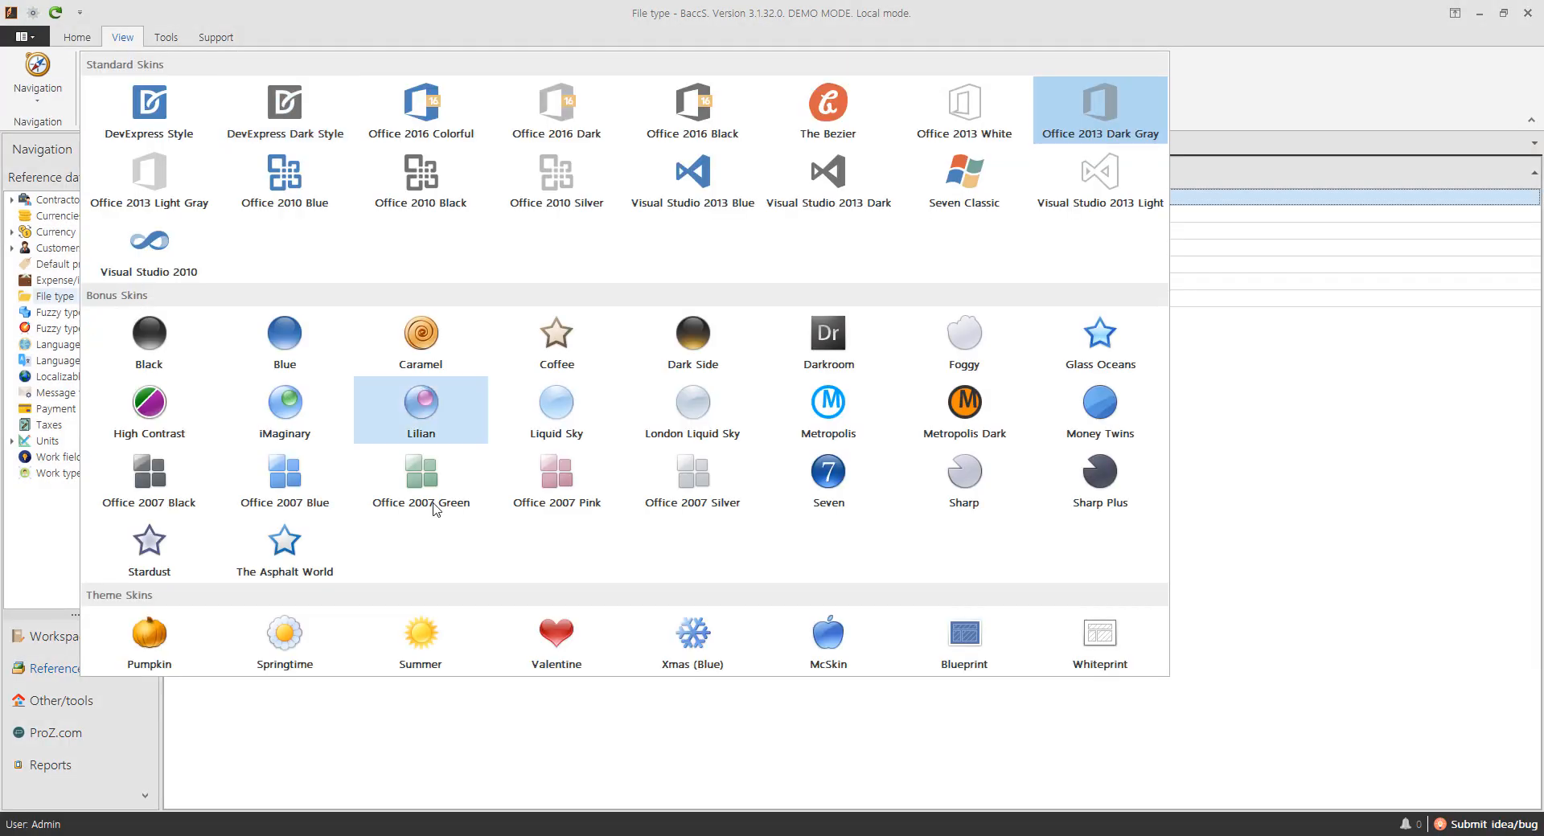
left_click(583, 657)
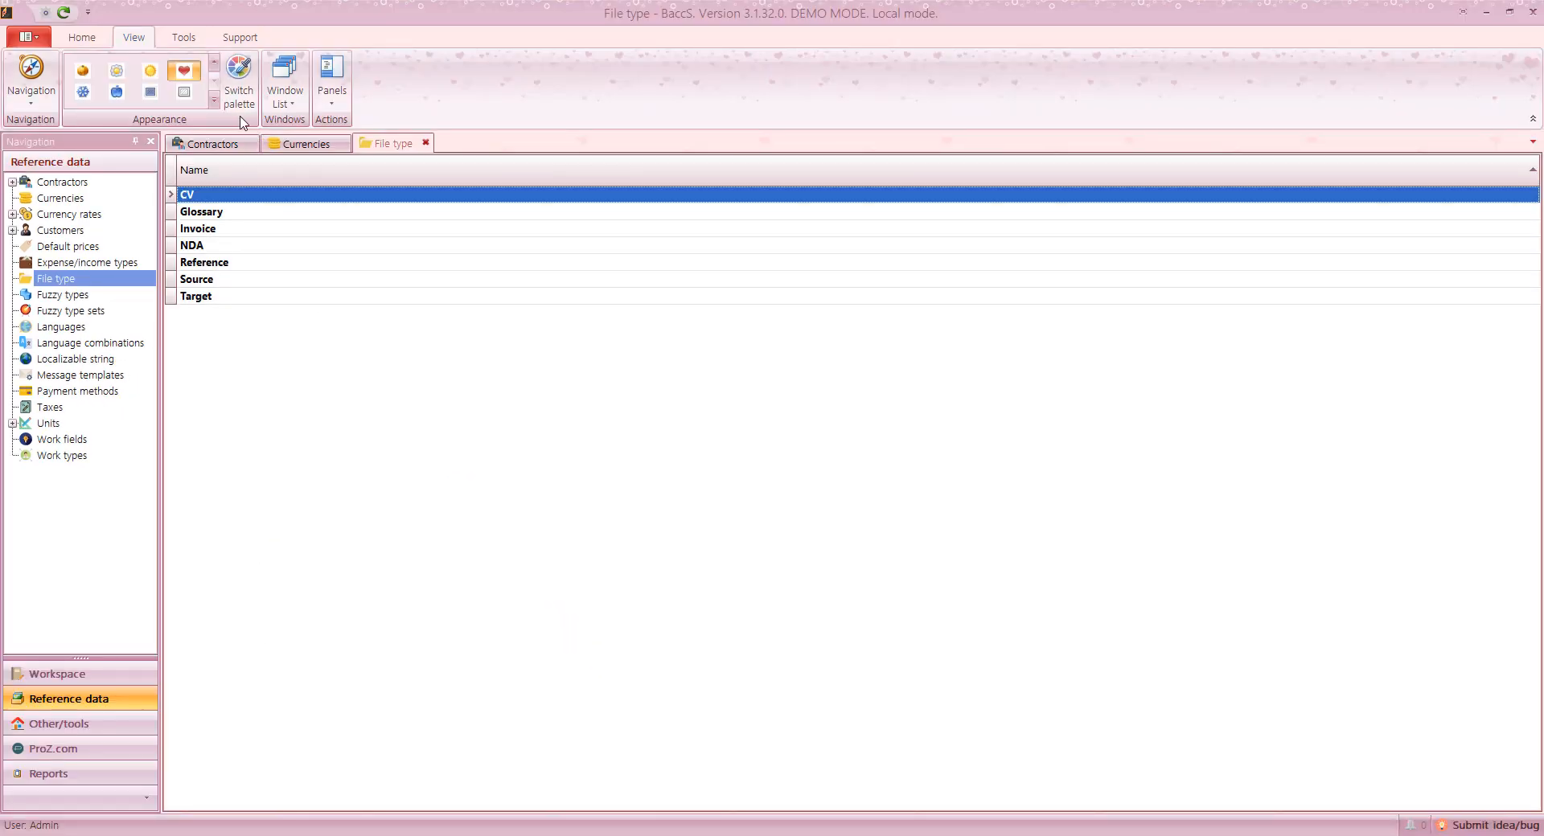
left_click(149, 74)
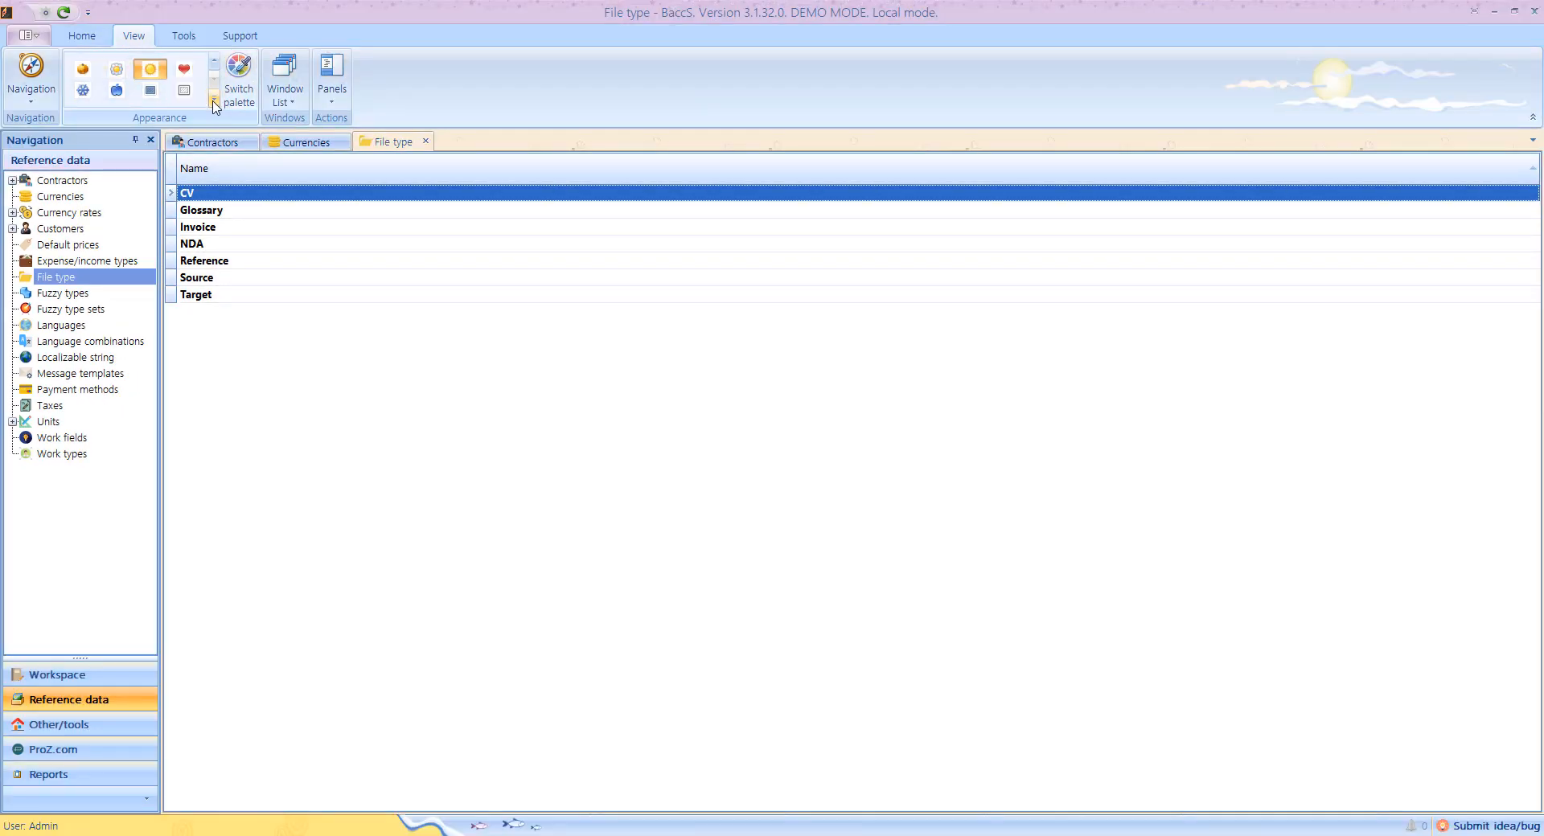
left_click(213, 101)
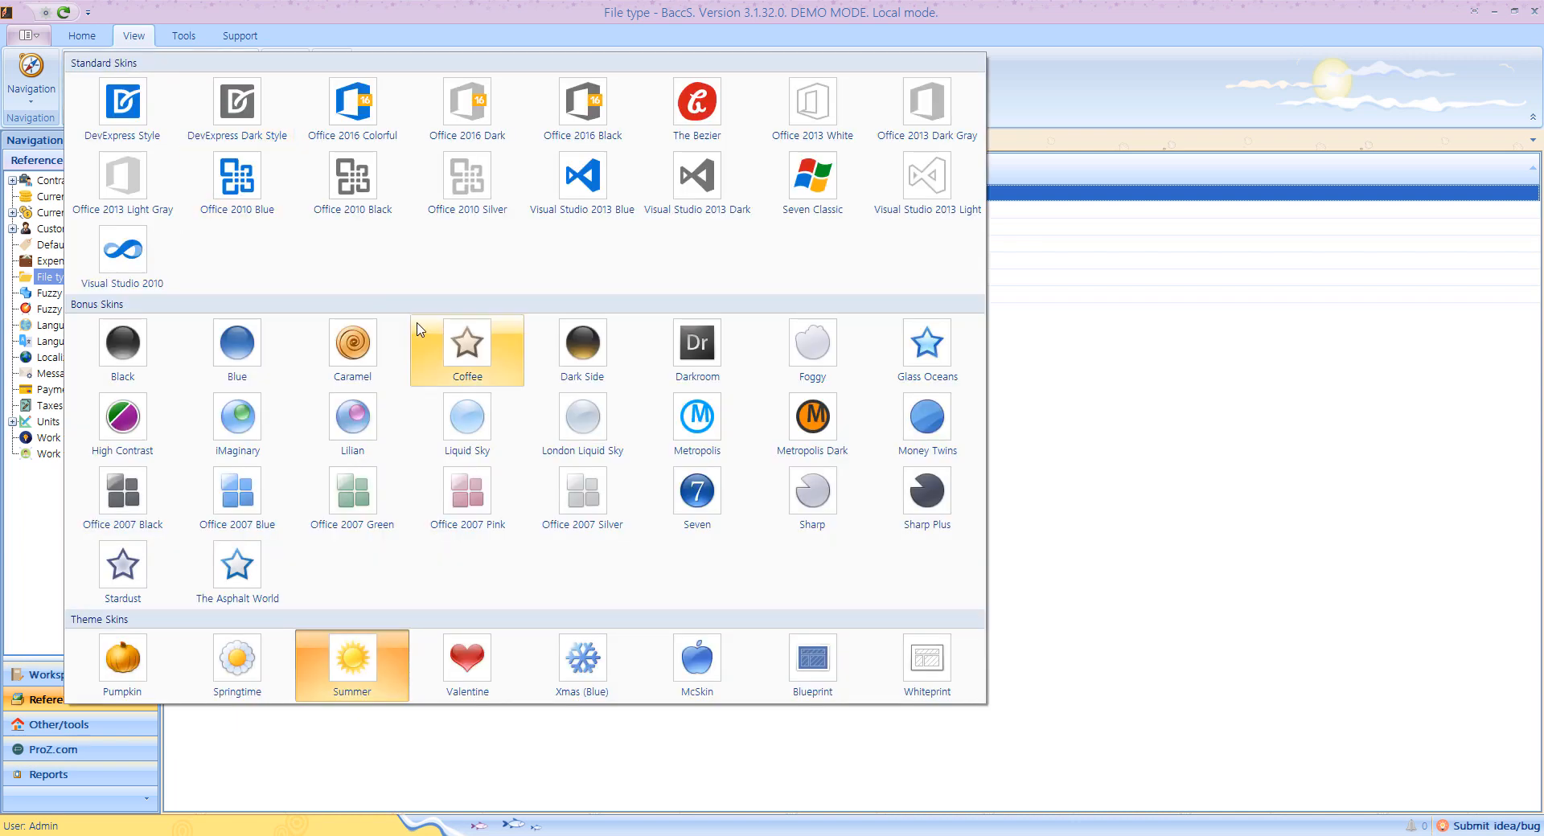
left_click(710, 119)
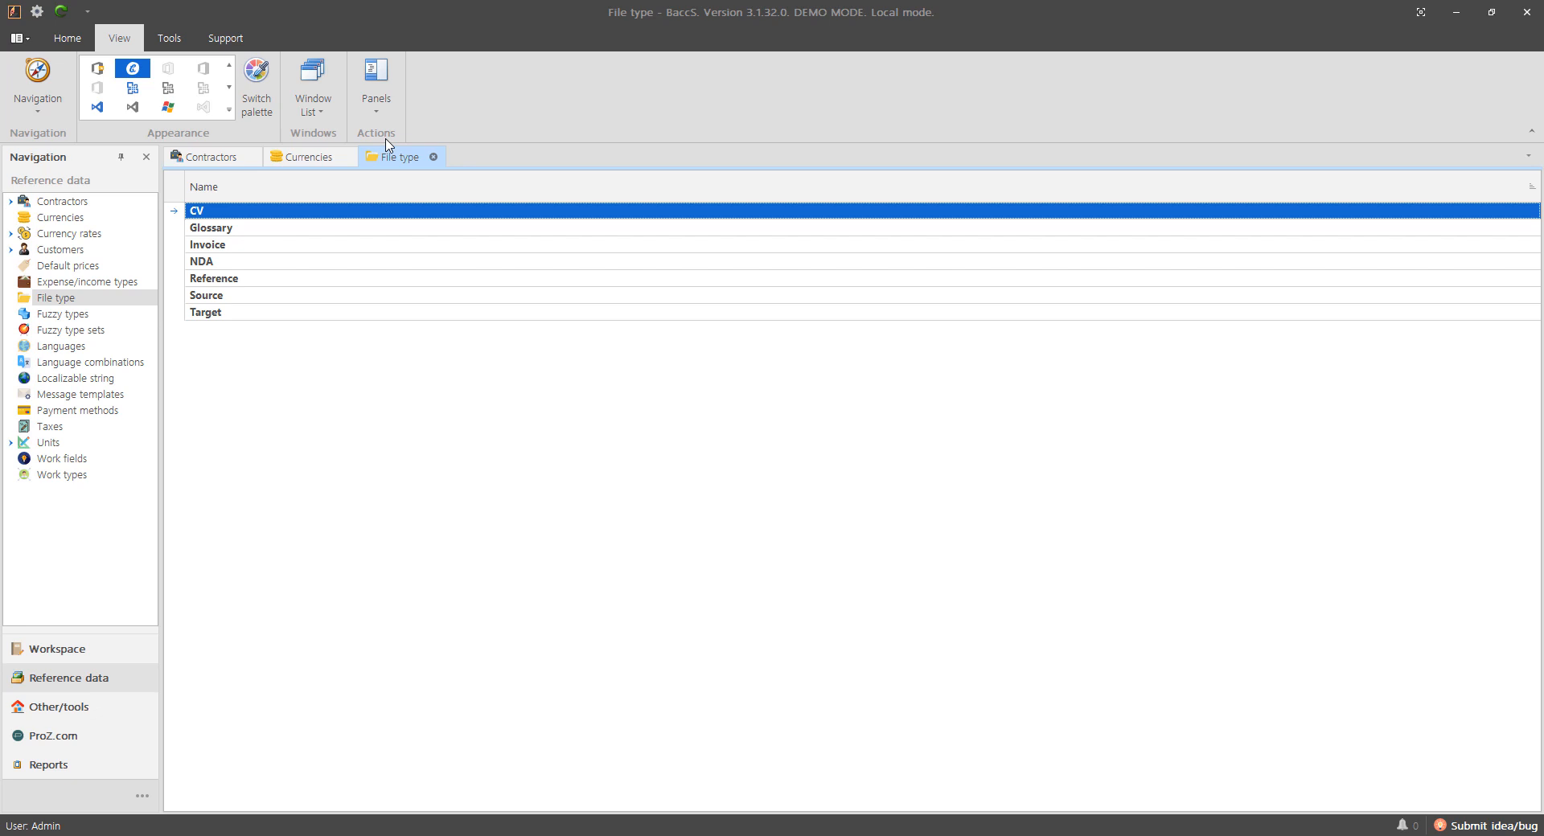
Step: Preview the Leaf Rustle and Neon Lollipop palettes, then apply Leaf Rustle to The Bezier skin
left_click(257, 81)
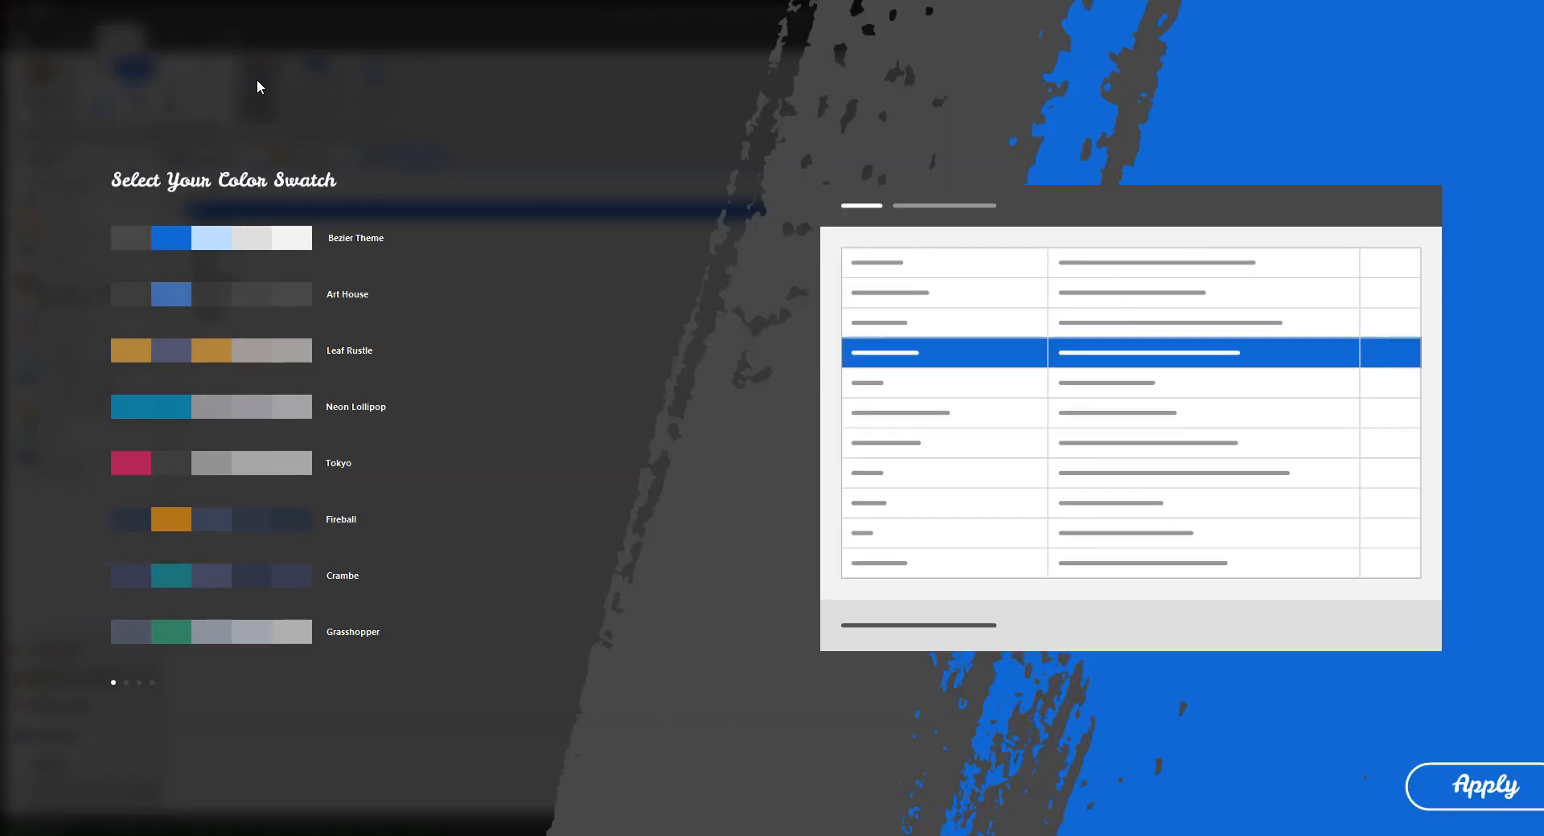
left_click(256, 349)
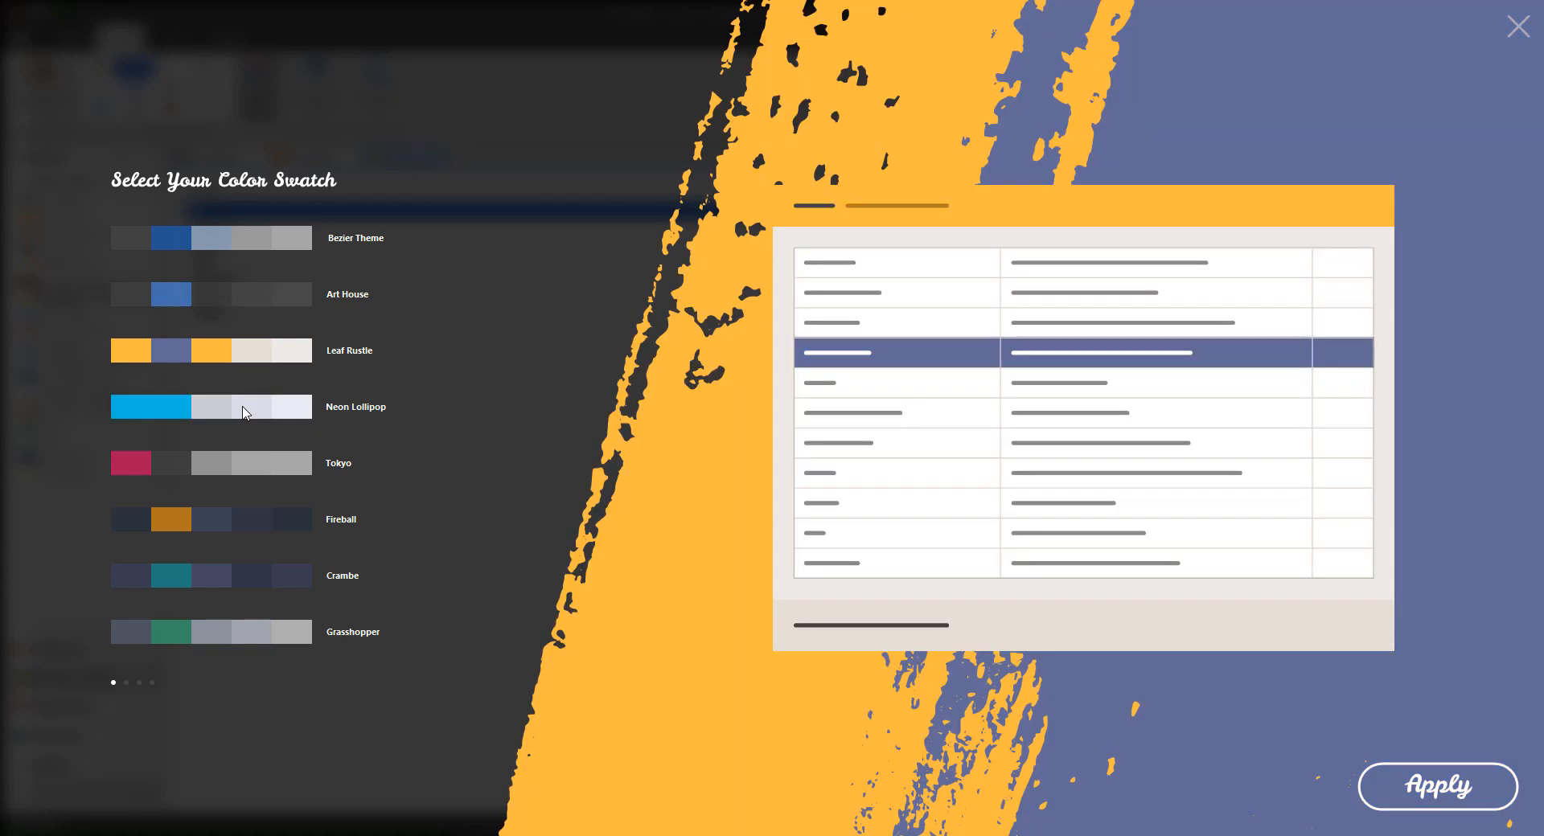
left_click(246, 406)
left_click(251, 348)
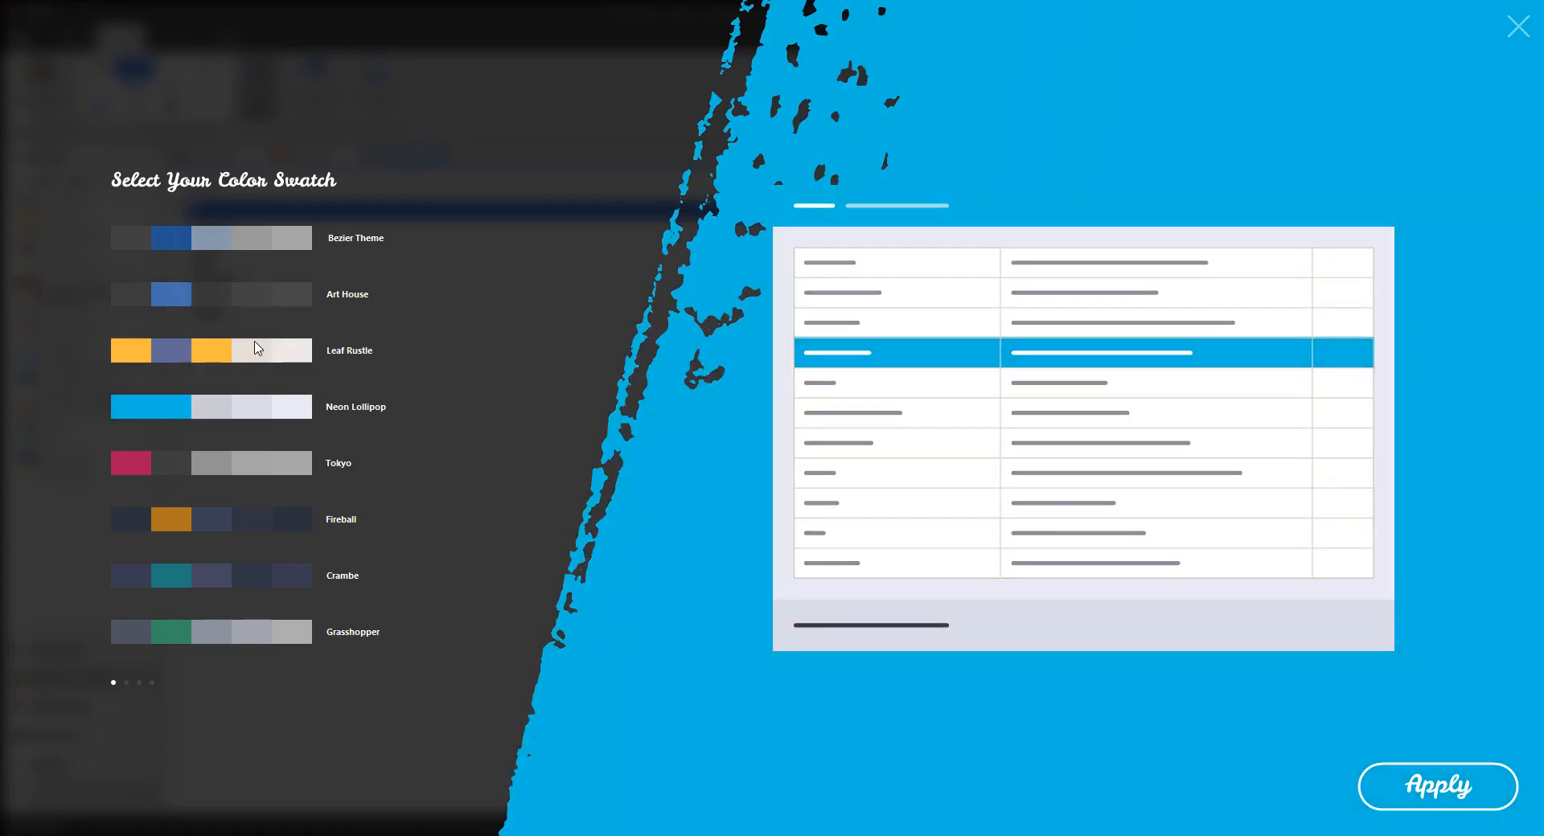
left_click(1460, 804)
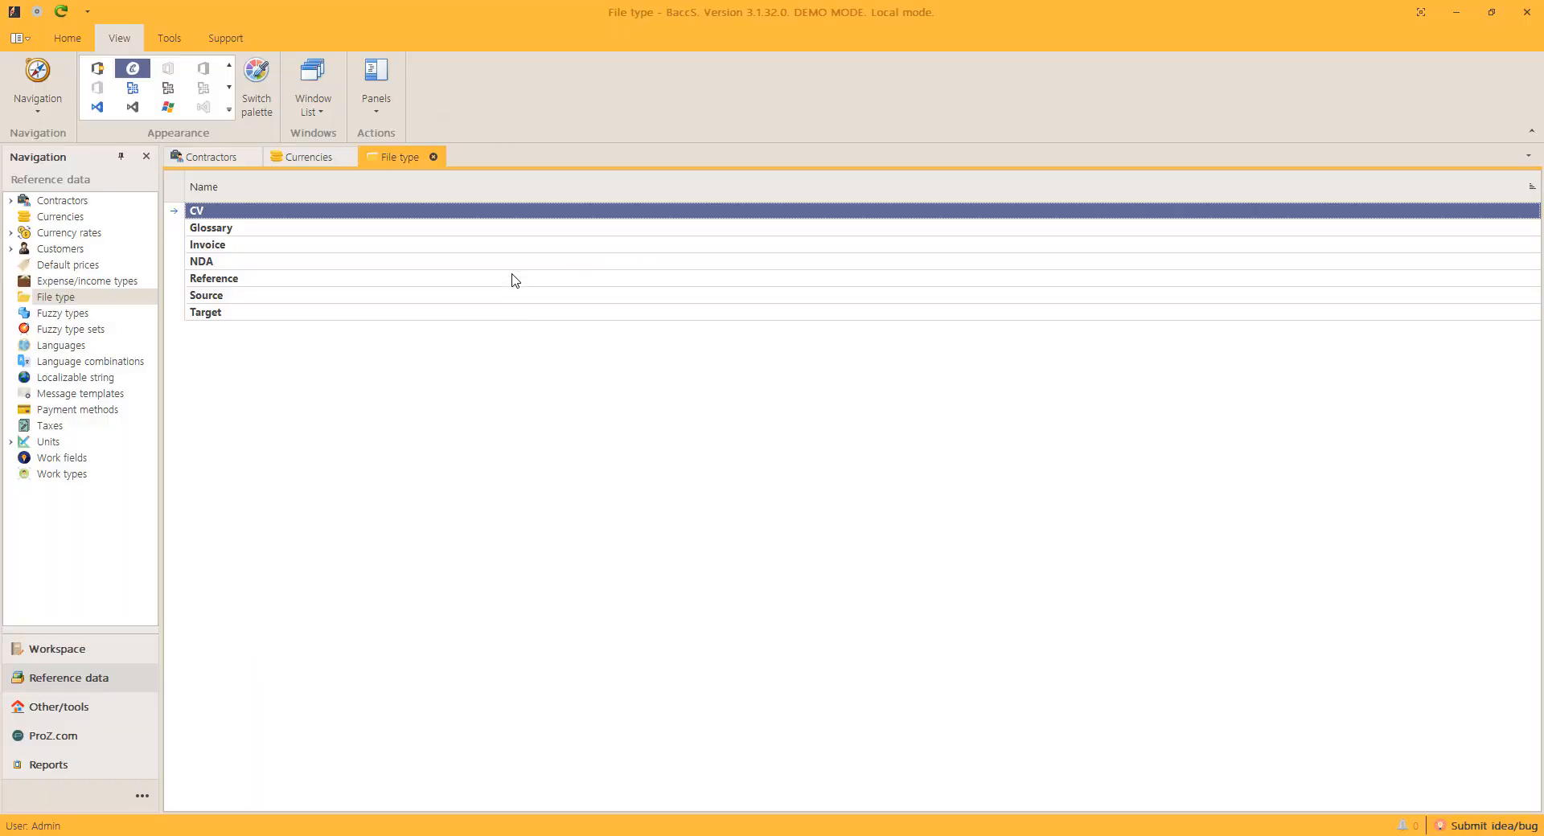
left_click(229, 109)
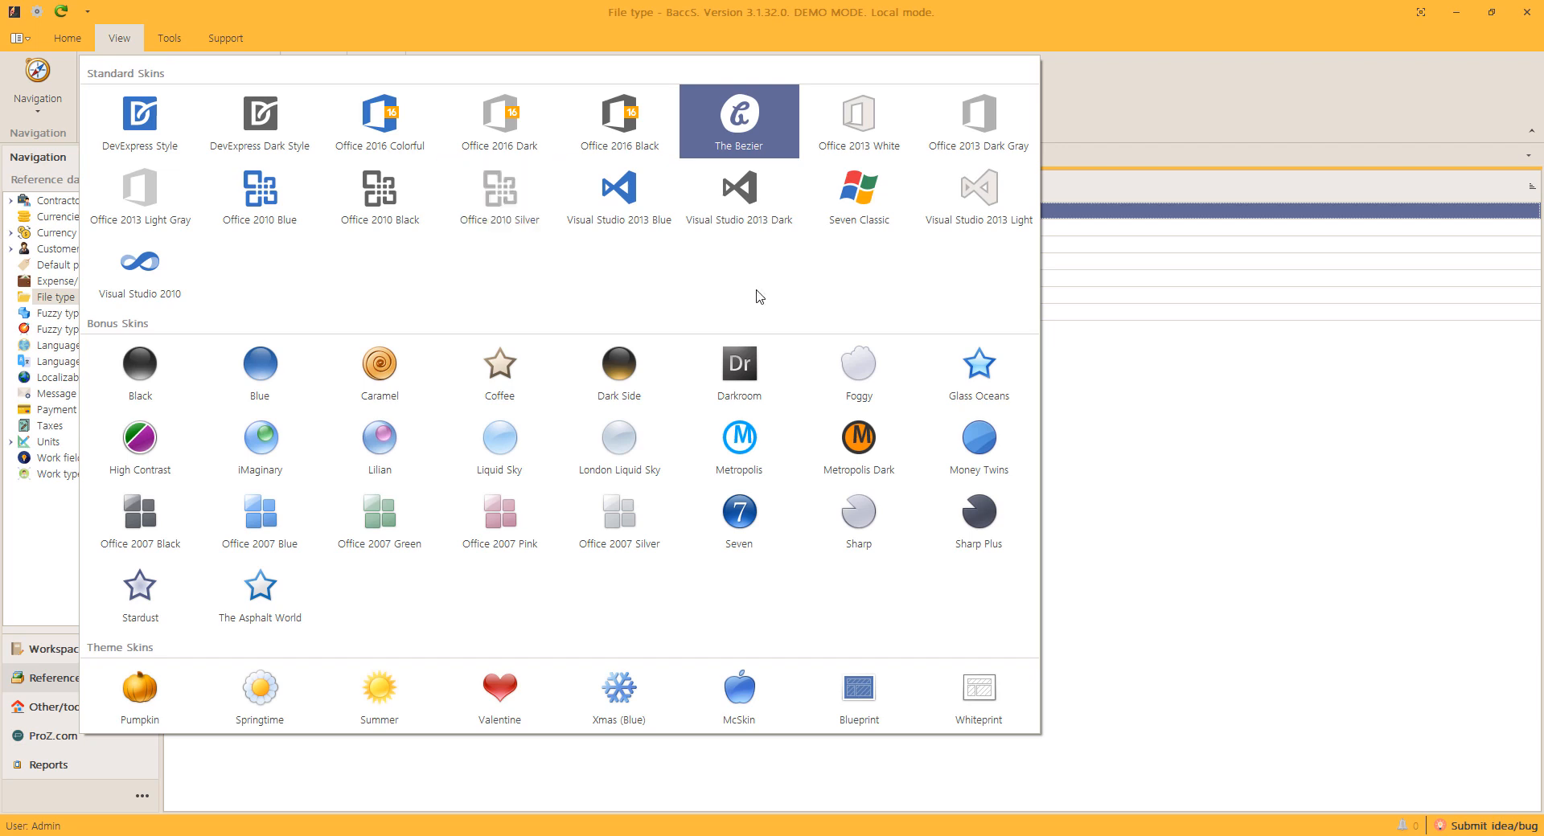
Step: Apply the Office 2016 Colorful skin and close the Currencies, File type and Contractors tabs
left_click(379, 116)
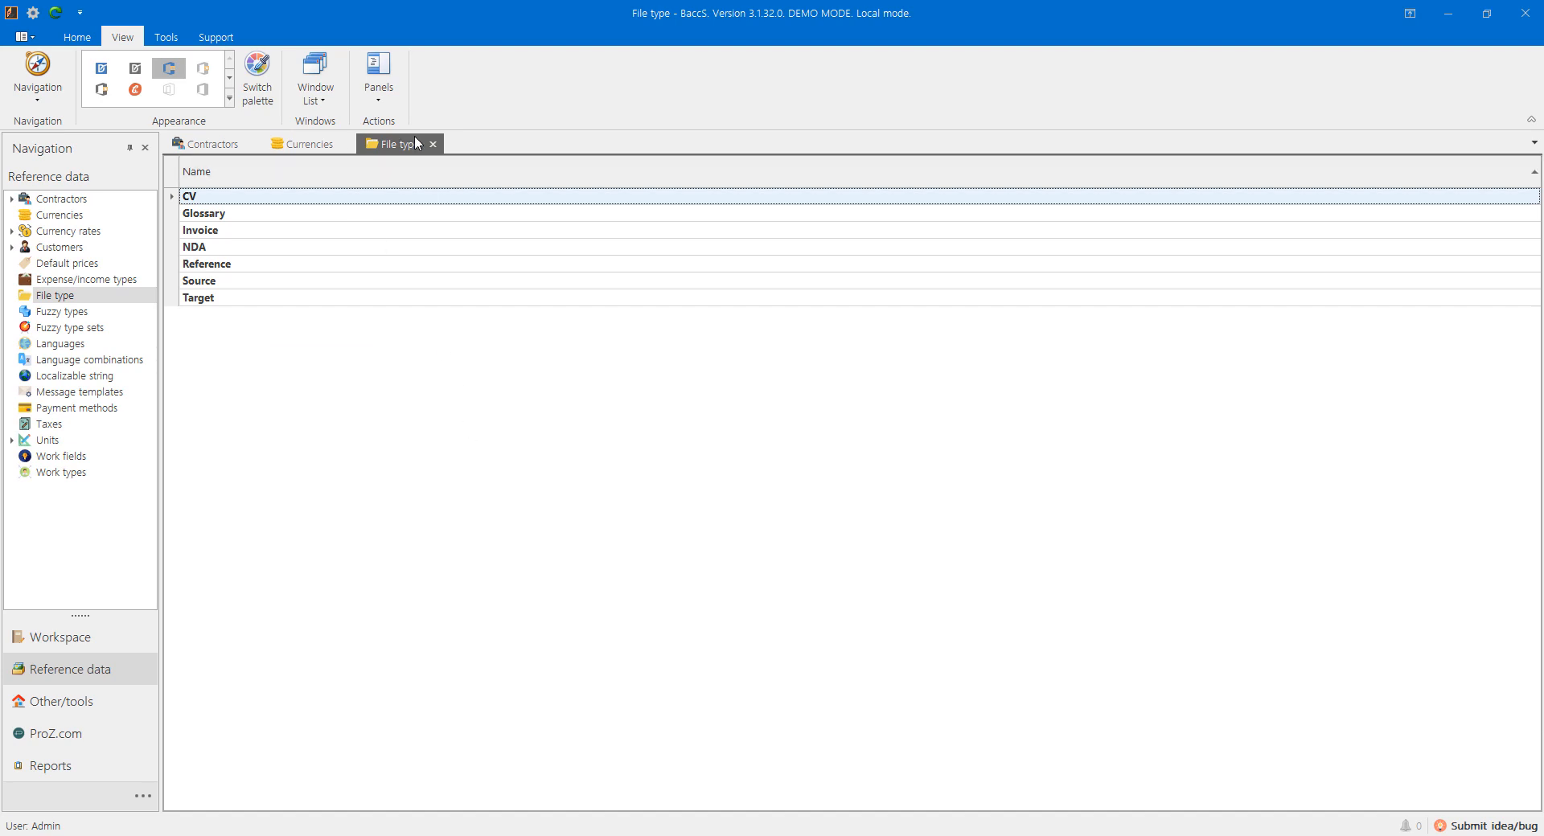
left_click(346, 144)
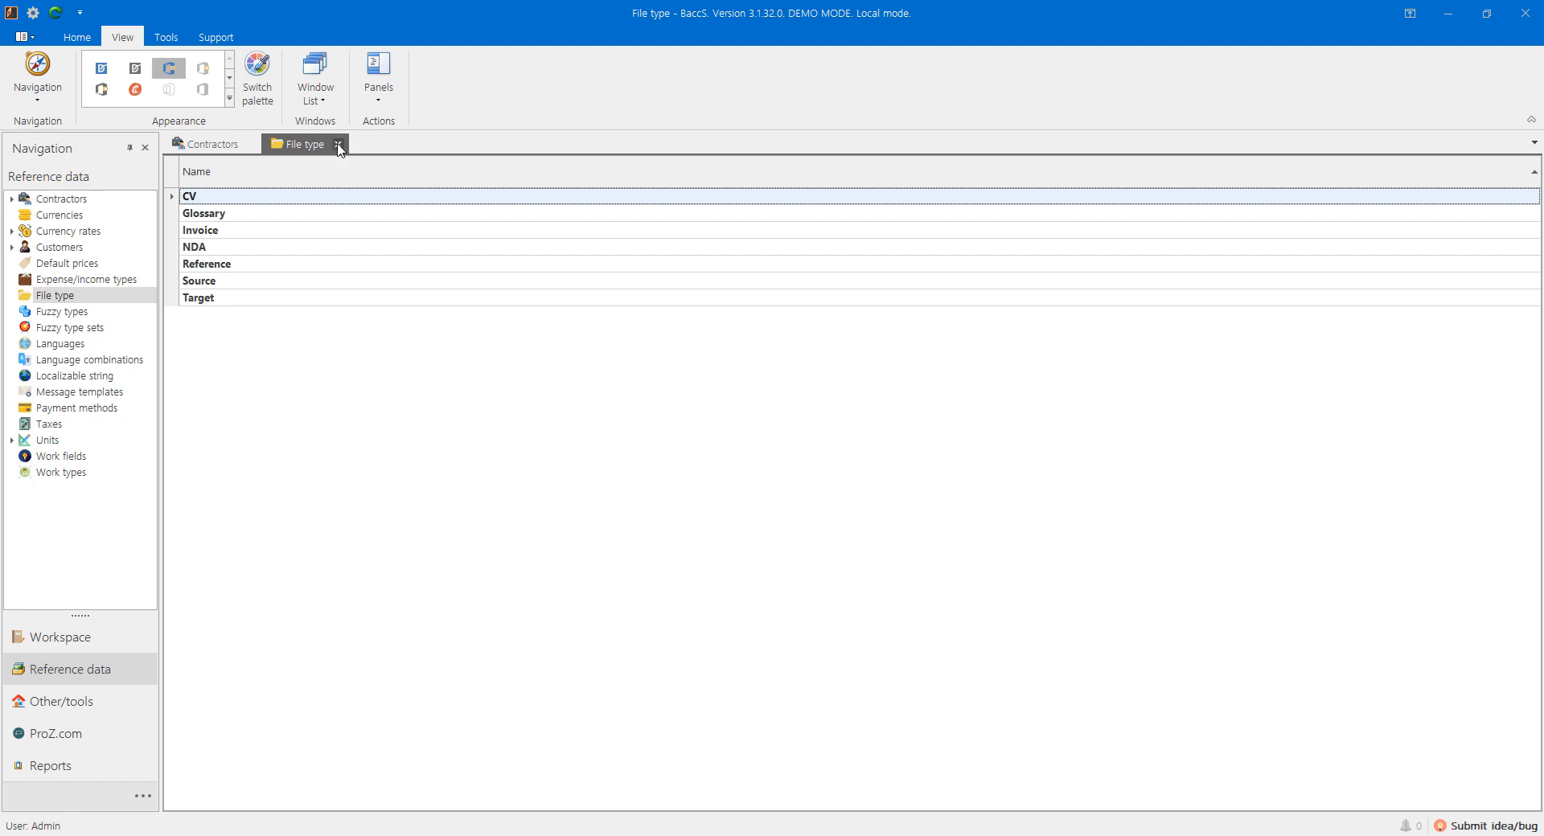
left_click(337, 144)
left_click(252, 144)
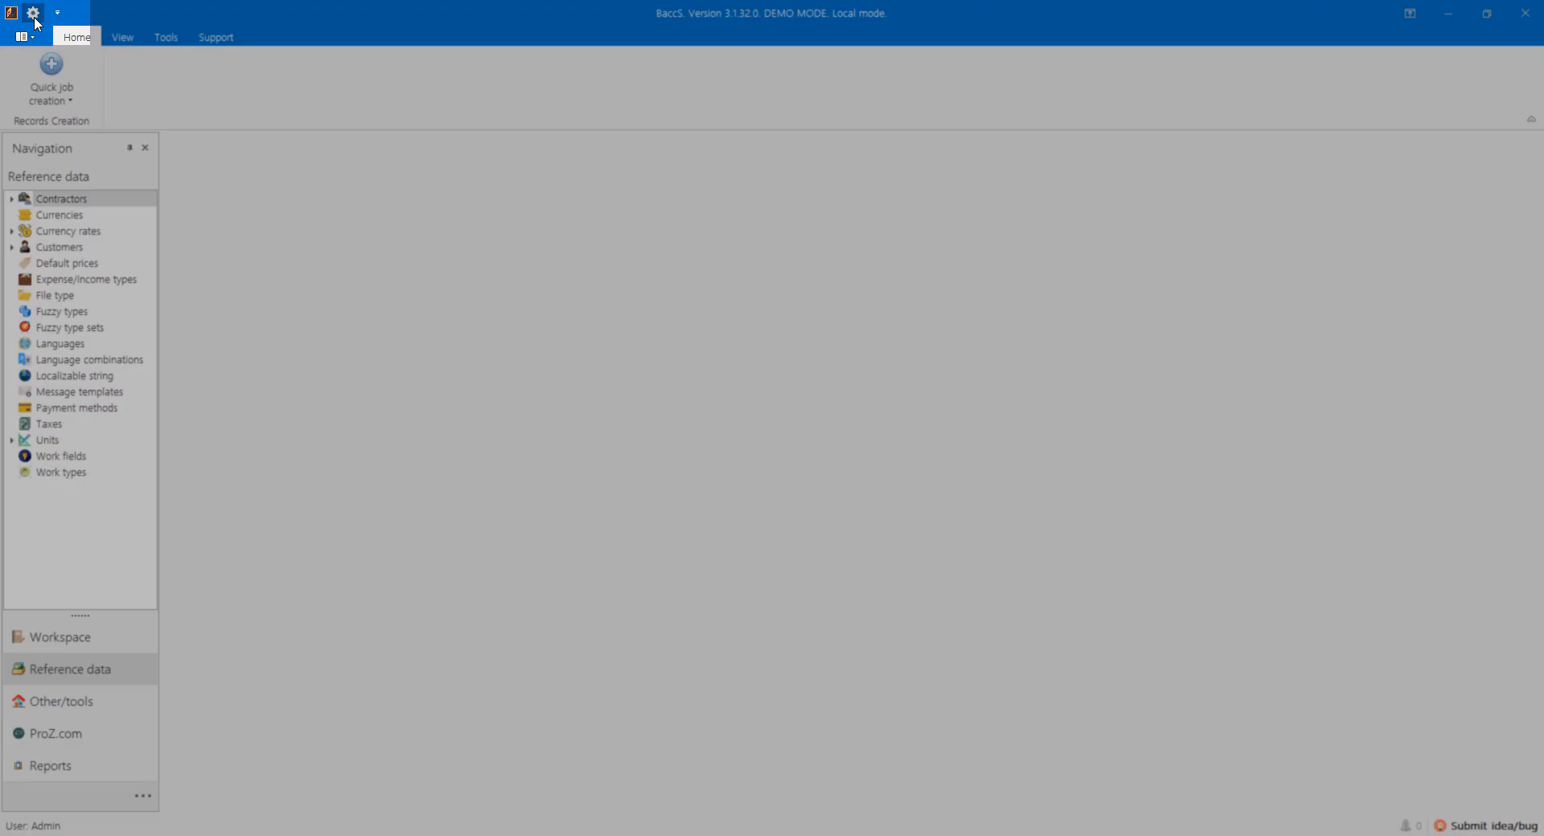
Step: Open Settings and enter the user's first name and last name
left_click(33, 13)
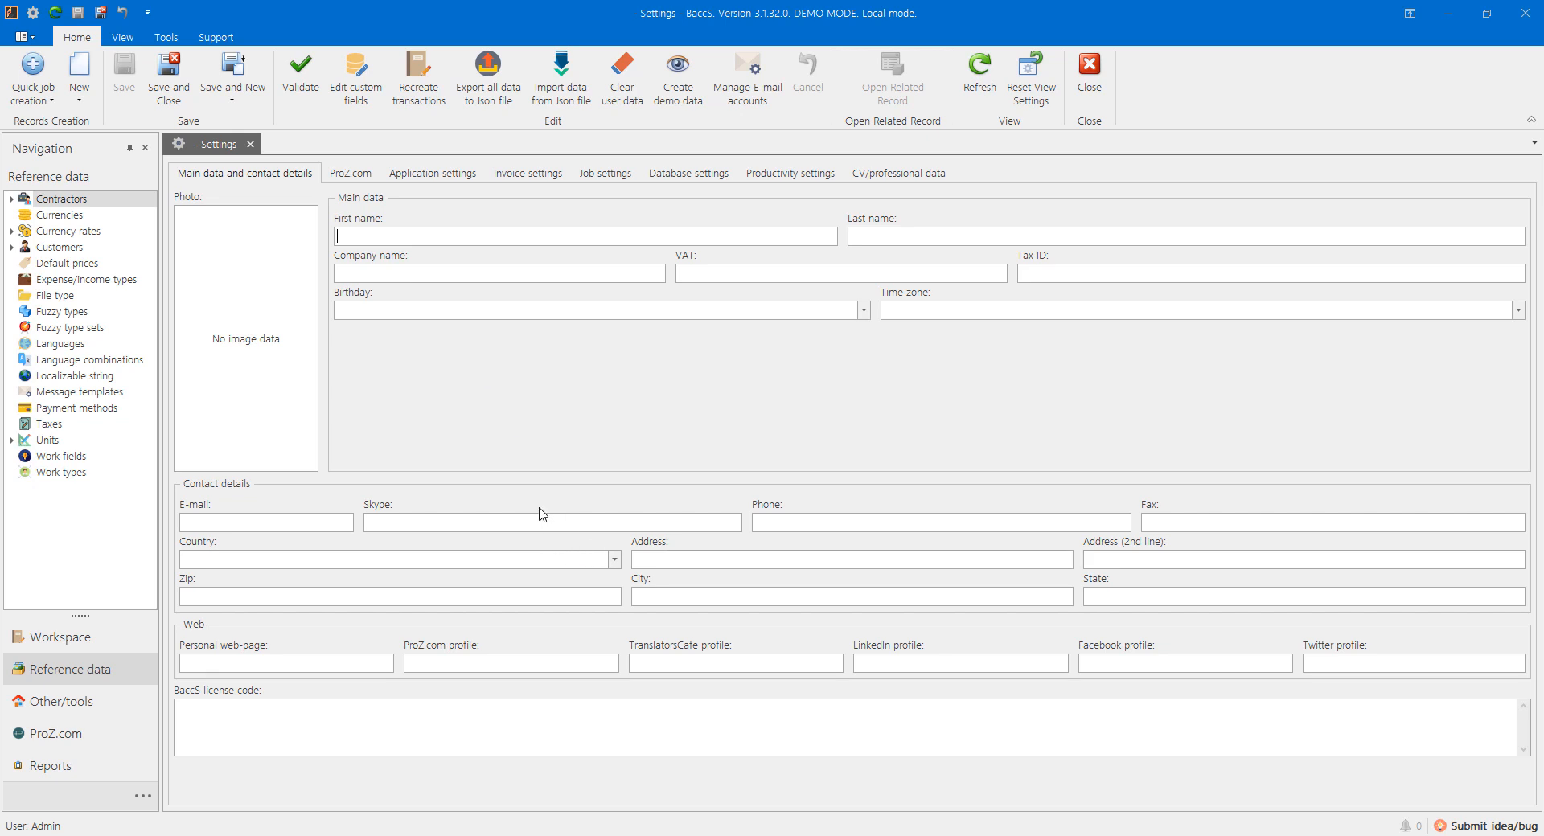
left_click(379, 237)
key("Tab")
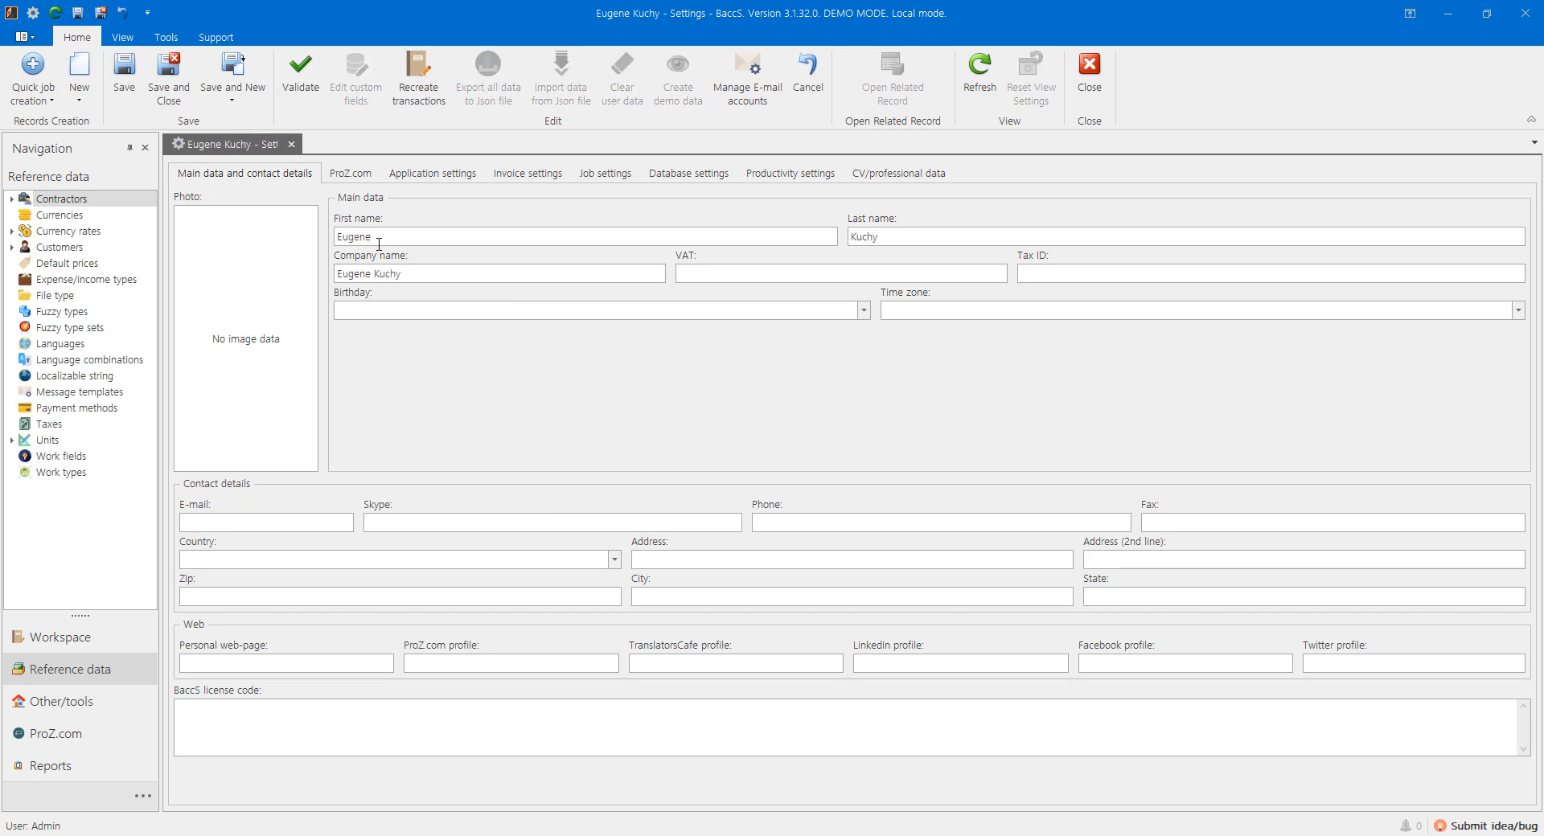
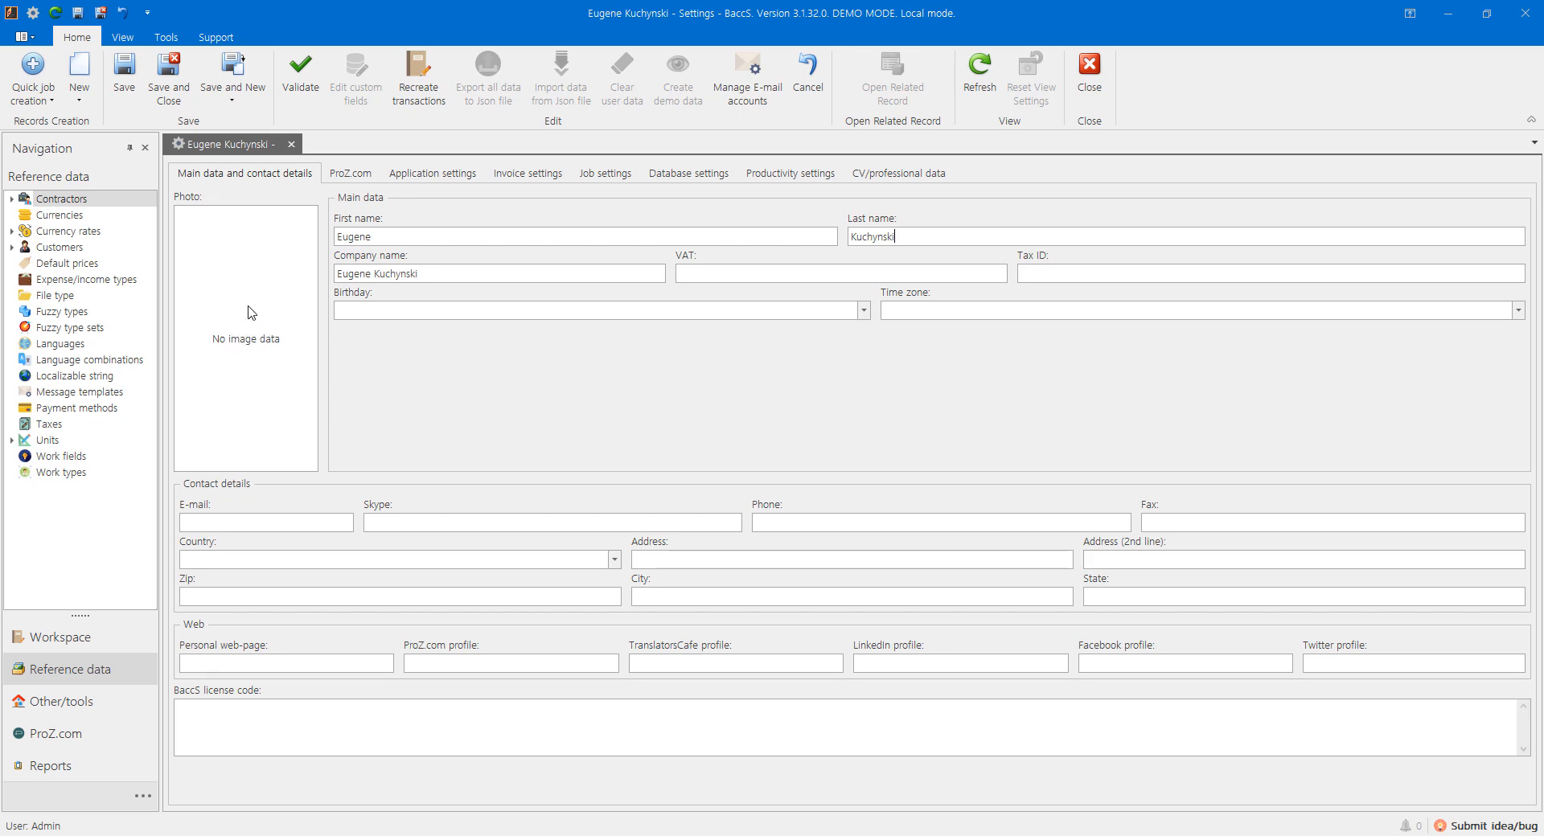
Step: Set the profile photo to Generic_Placeholder_-_Profile.jpg and view the Application settings
double_click(246, 336)
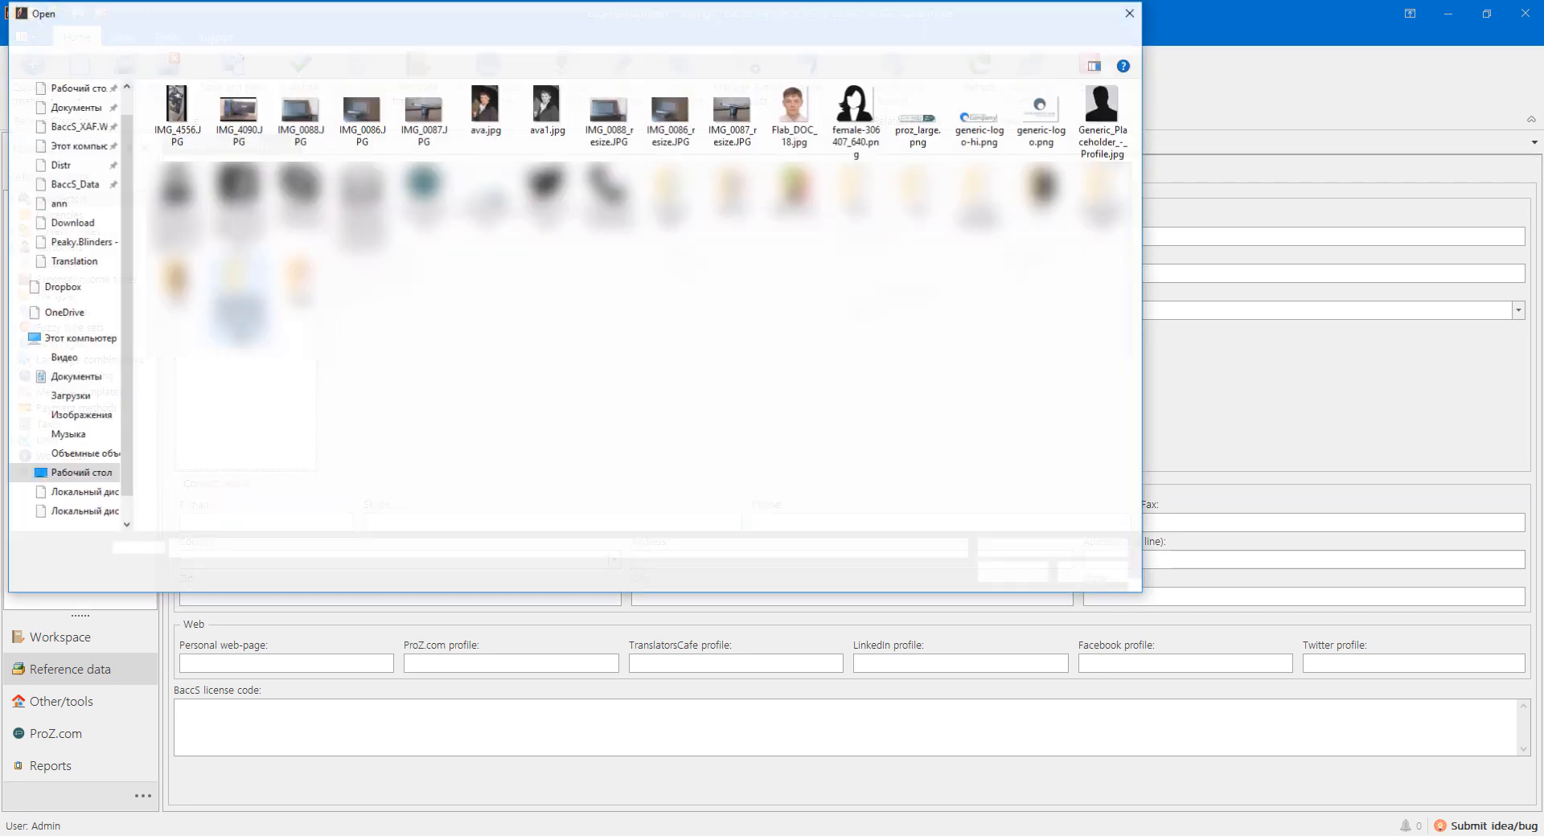
double_click(1103, 113)
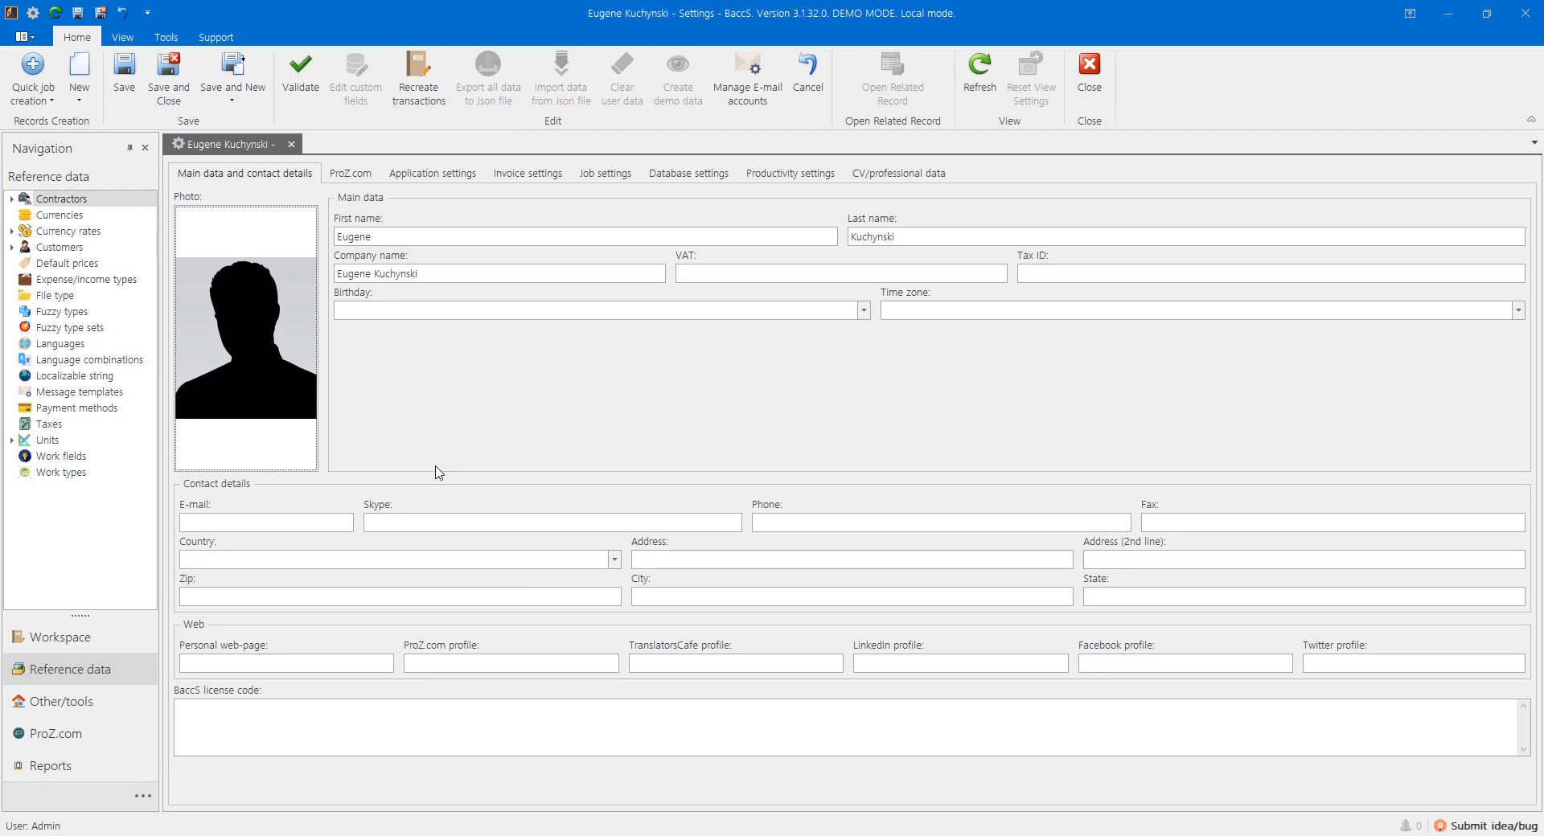
left_click(406, 176)
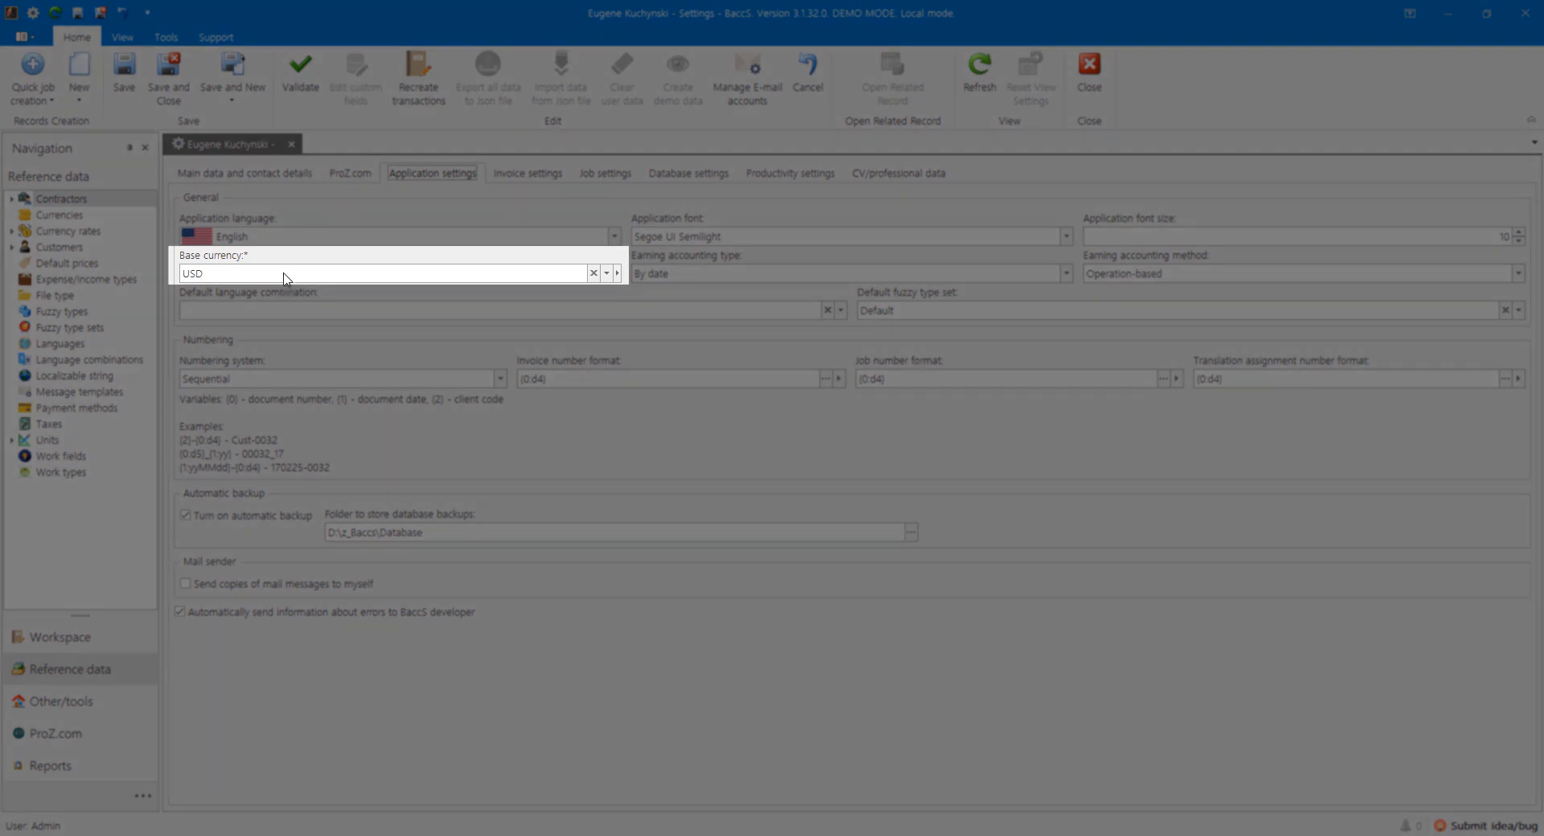
left_click(275, 276)
left_click(276, 277)
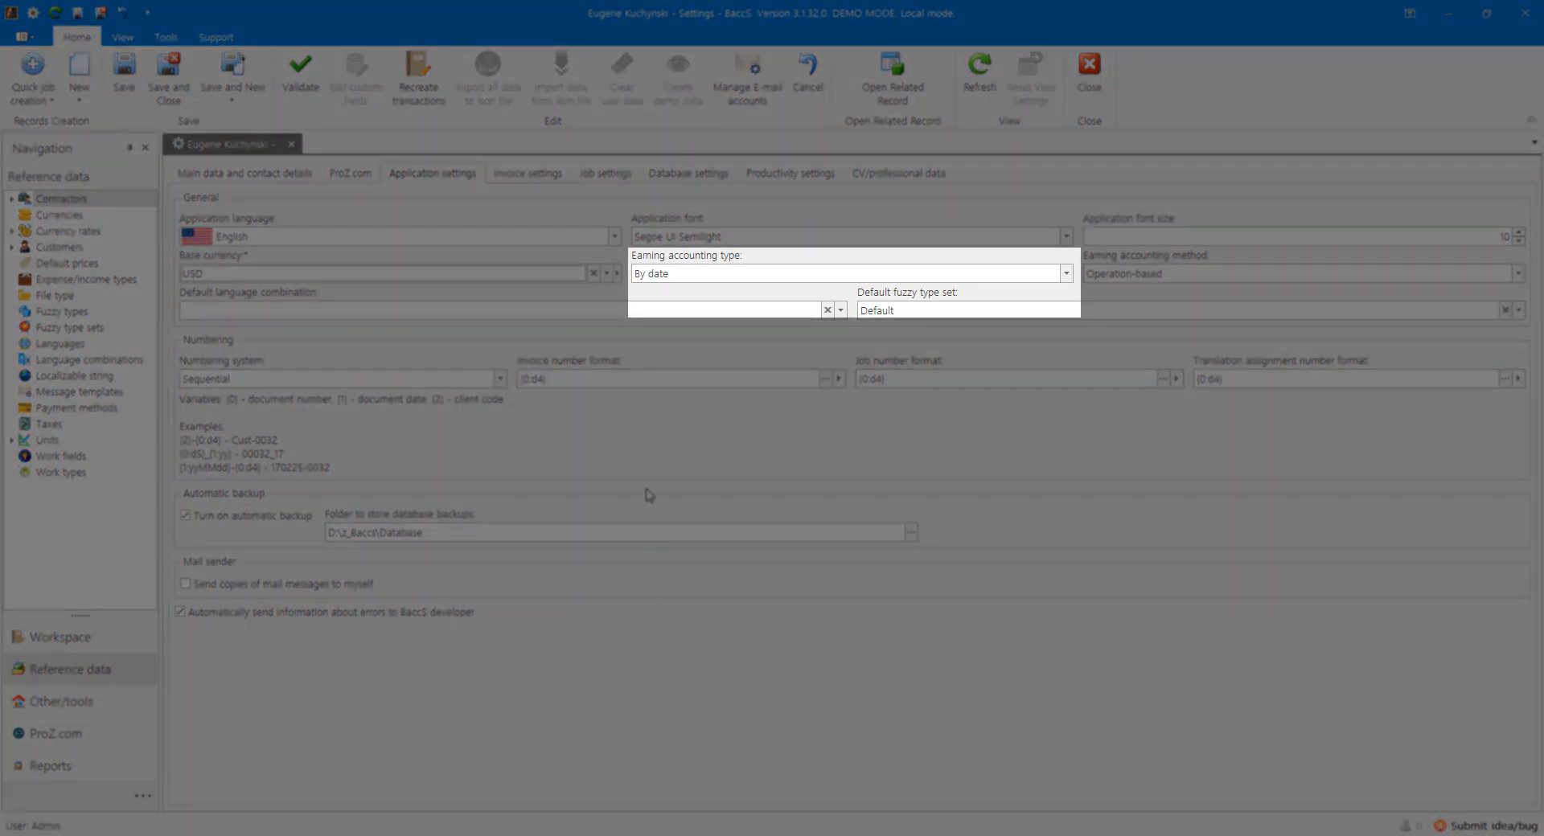
left_click(661, 278)
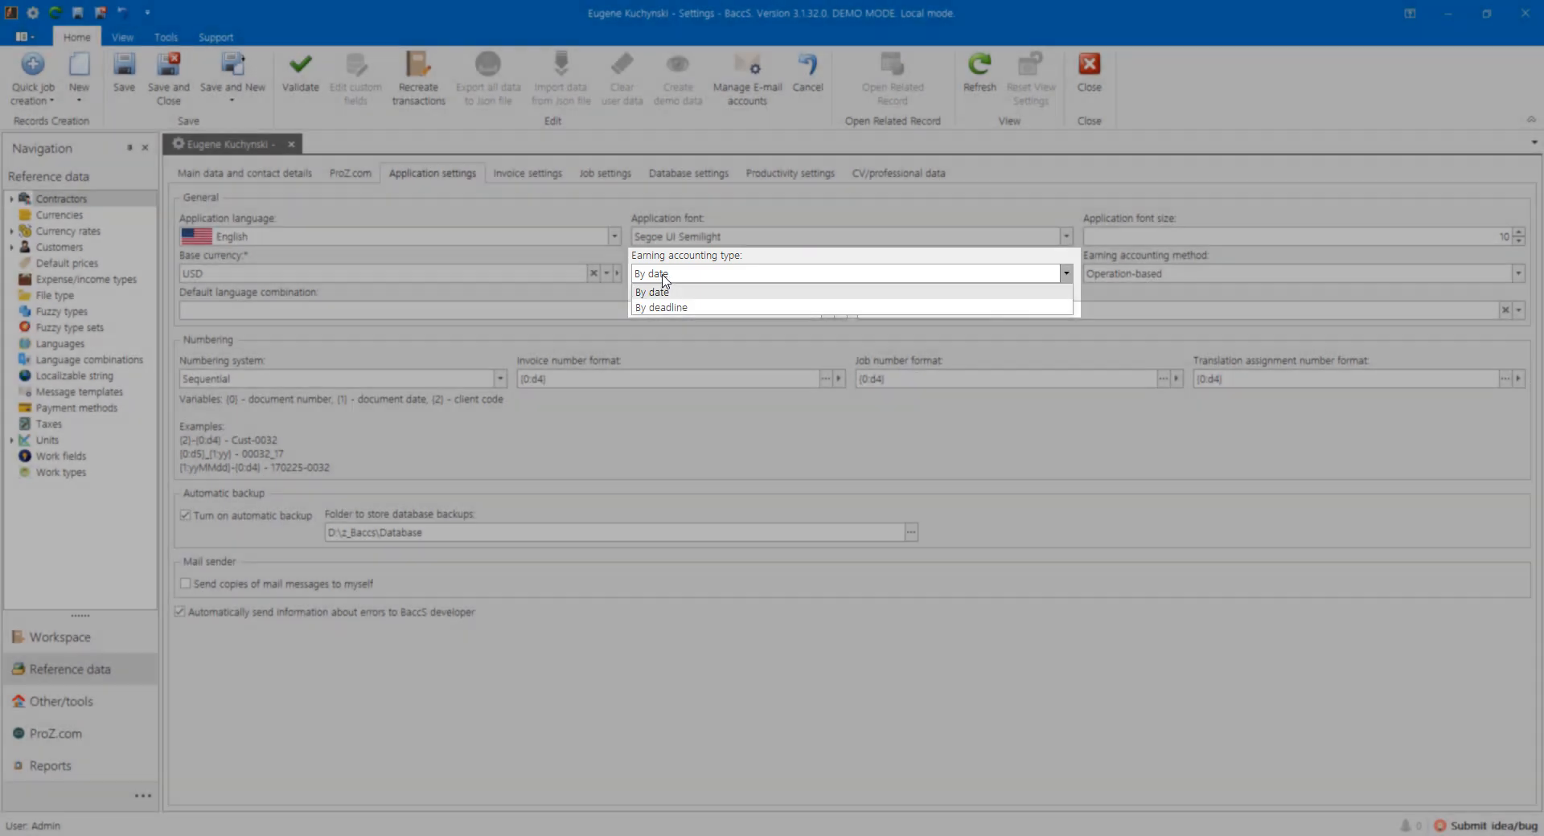
left_click(663, 277)
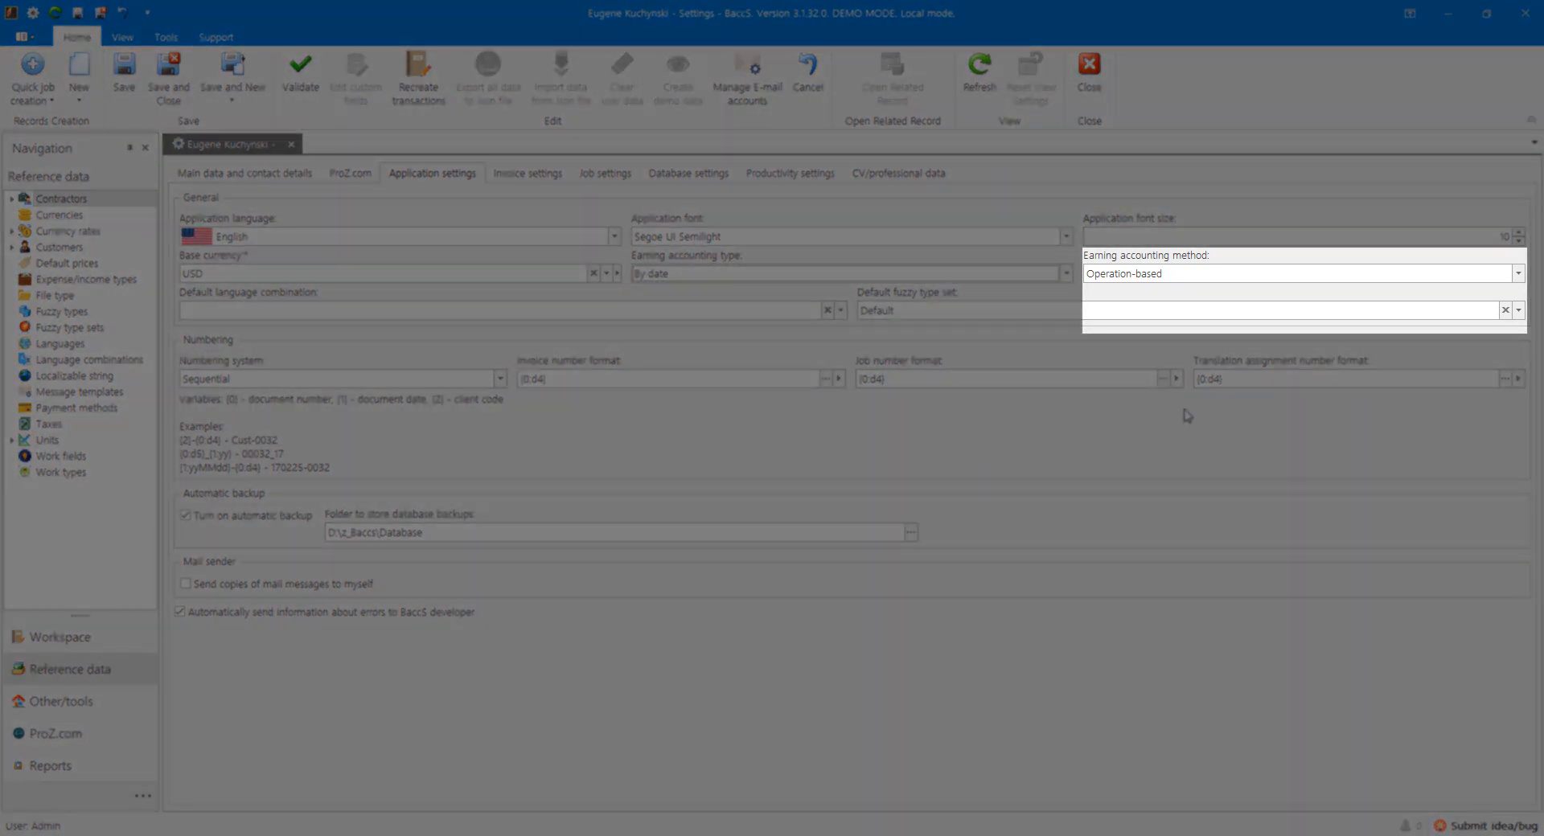
left_click(1118, 278)
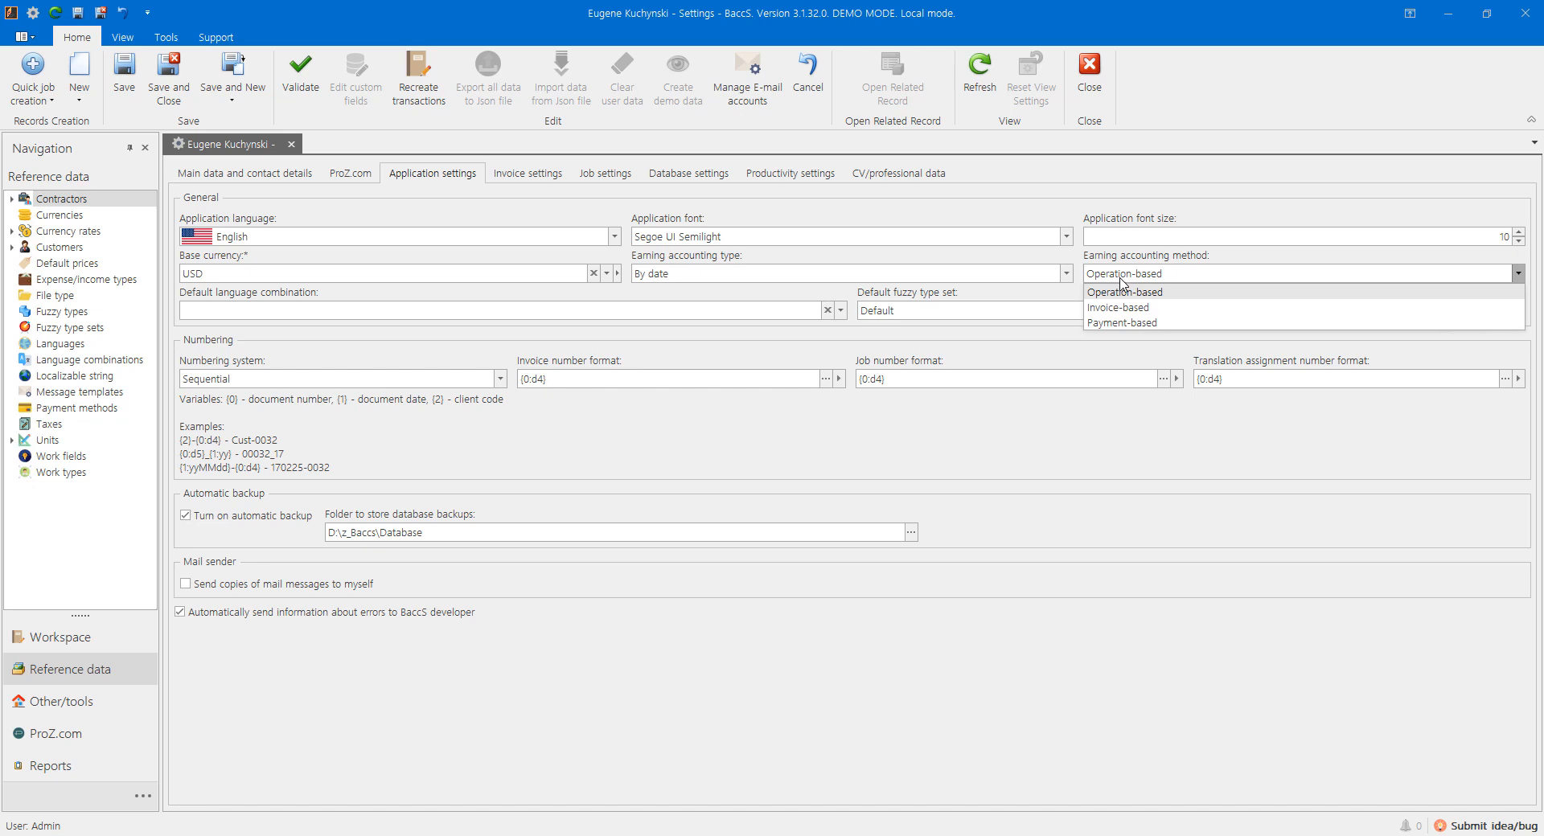
left_click(1120, 281)
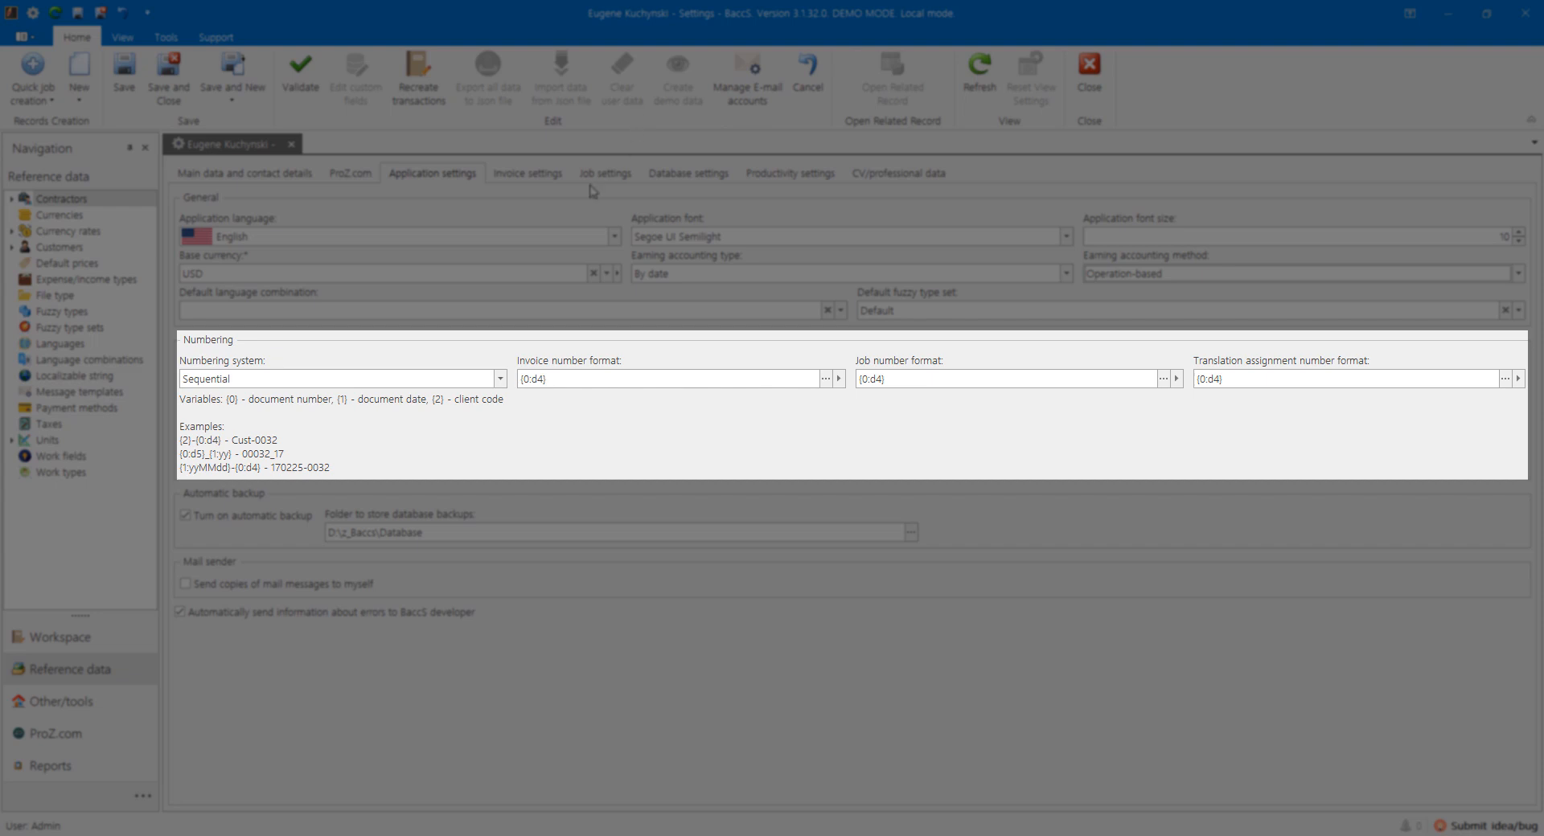
left_click(227, 381)
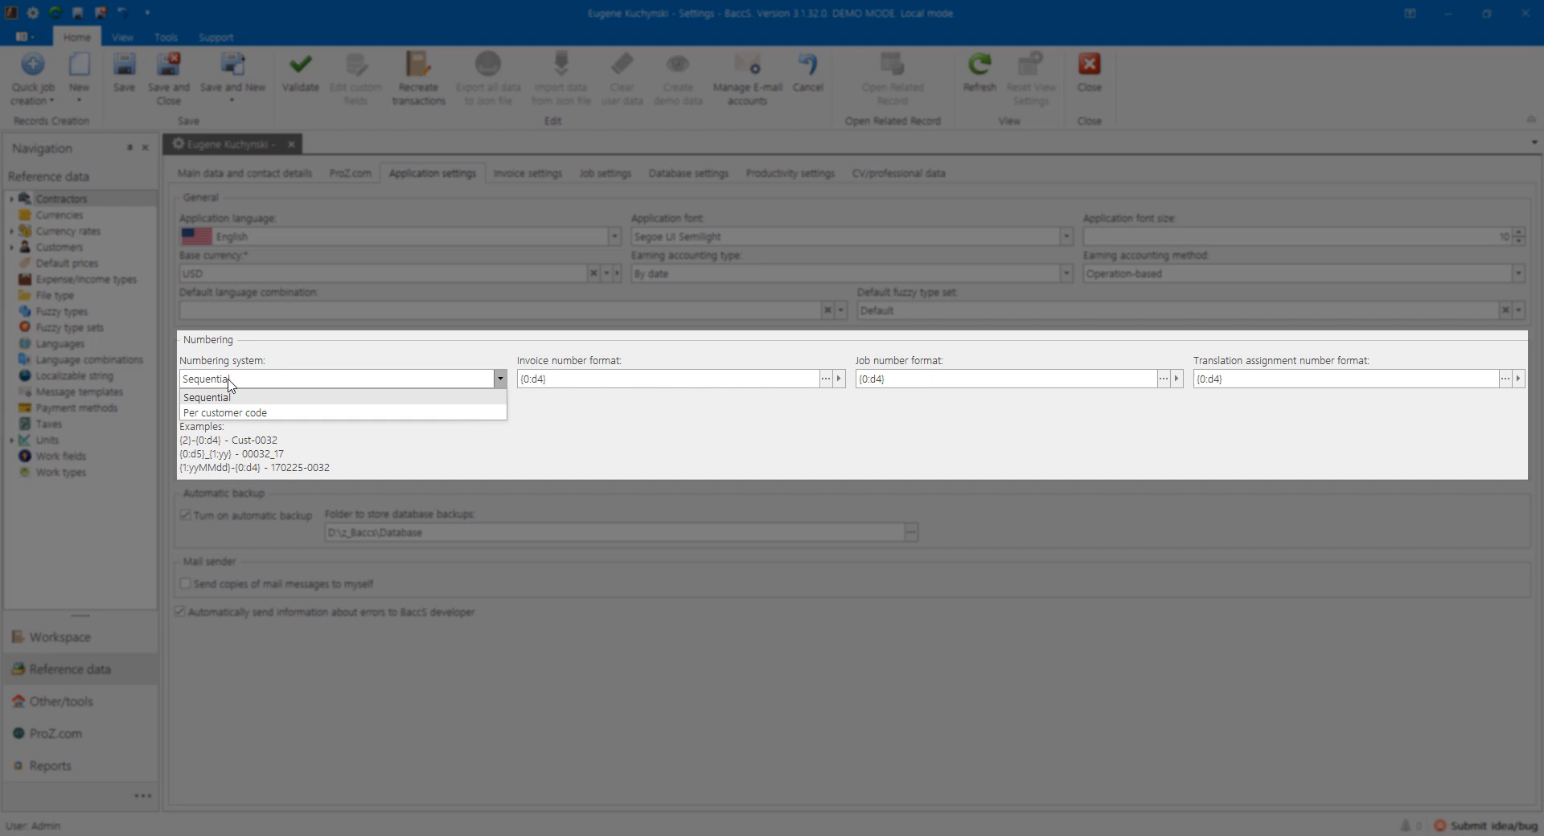
left_click(227, 382)
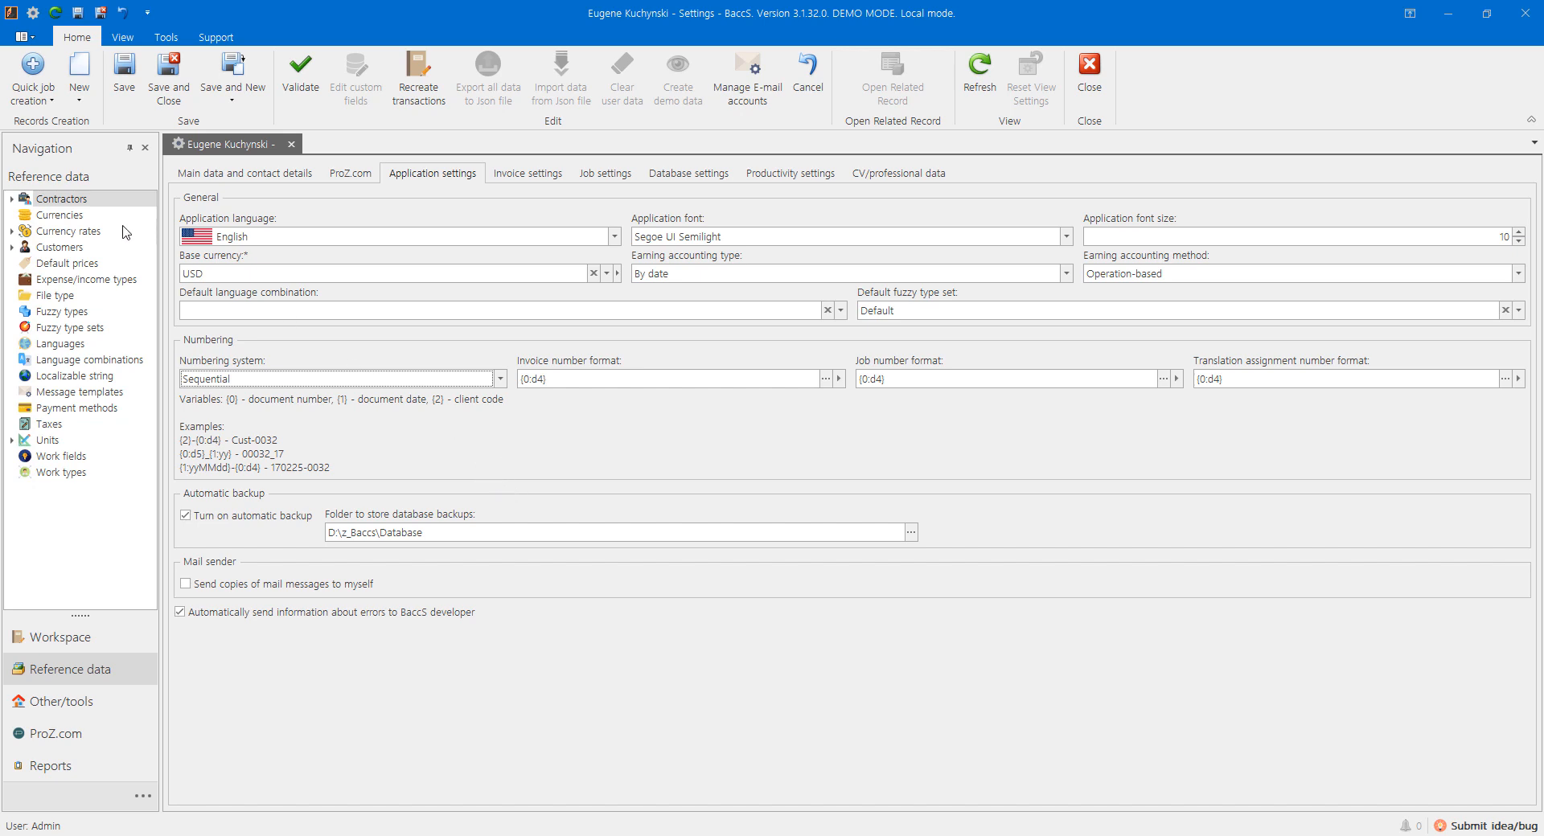
Step: Save the settings and close the Settings tab
left_click(157, 81)
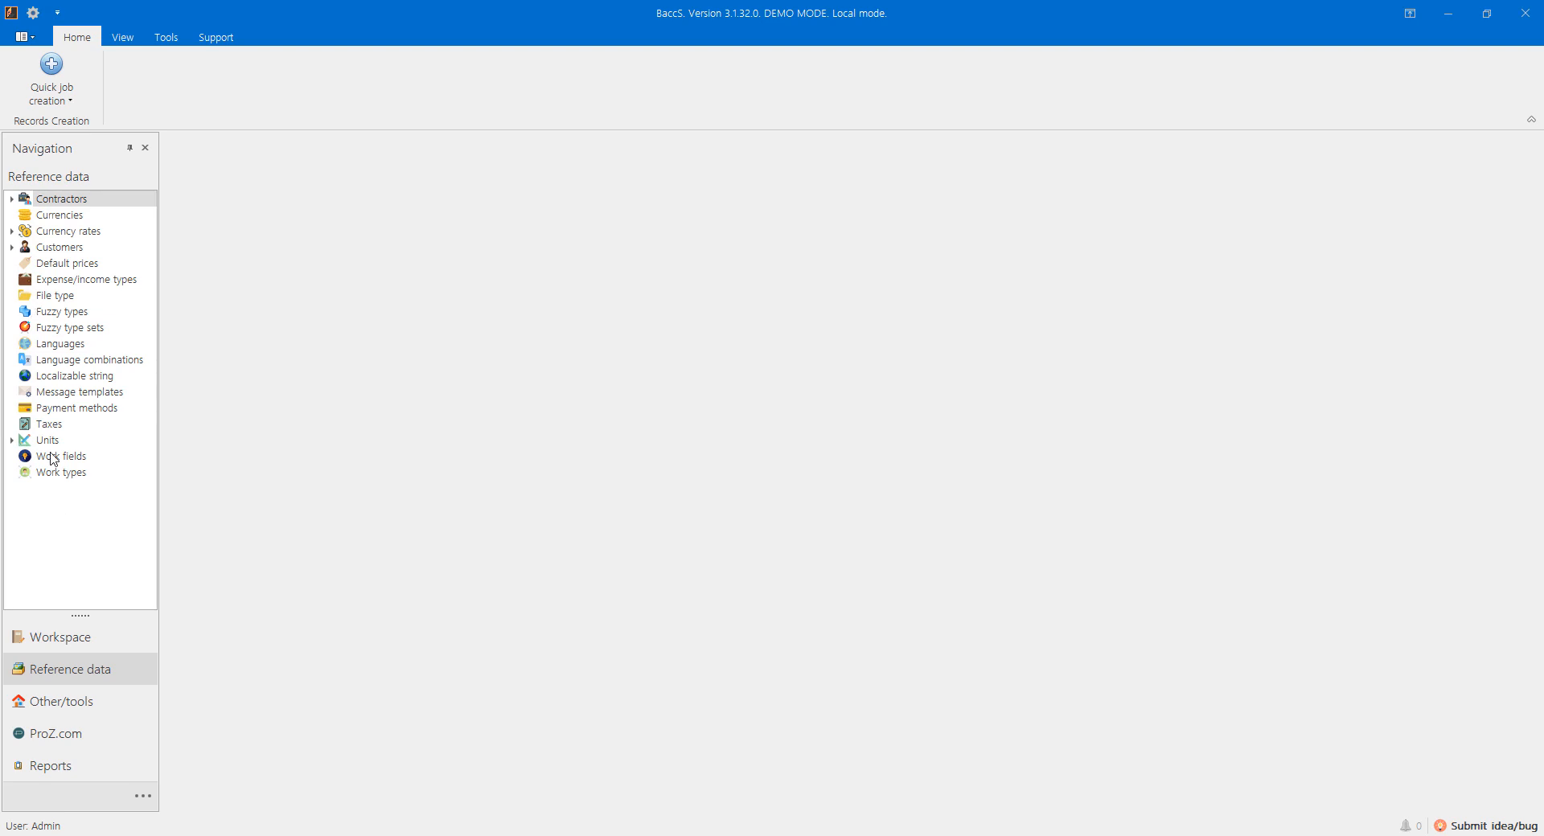
Step: Open the Customers list and create a new Customer record from the grid's context menu
left_click(57, 249)
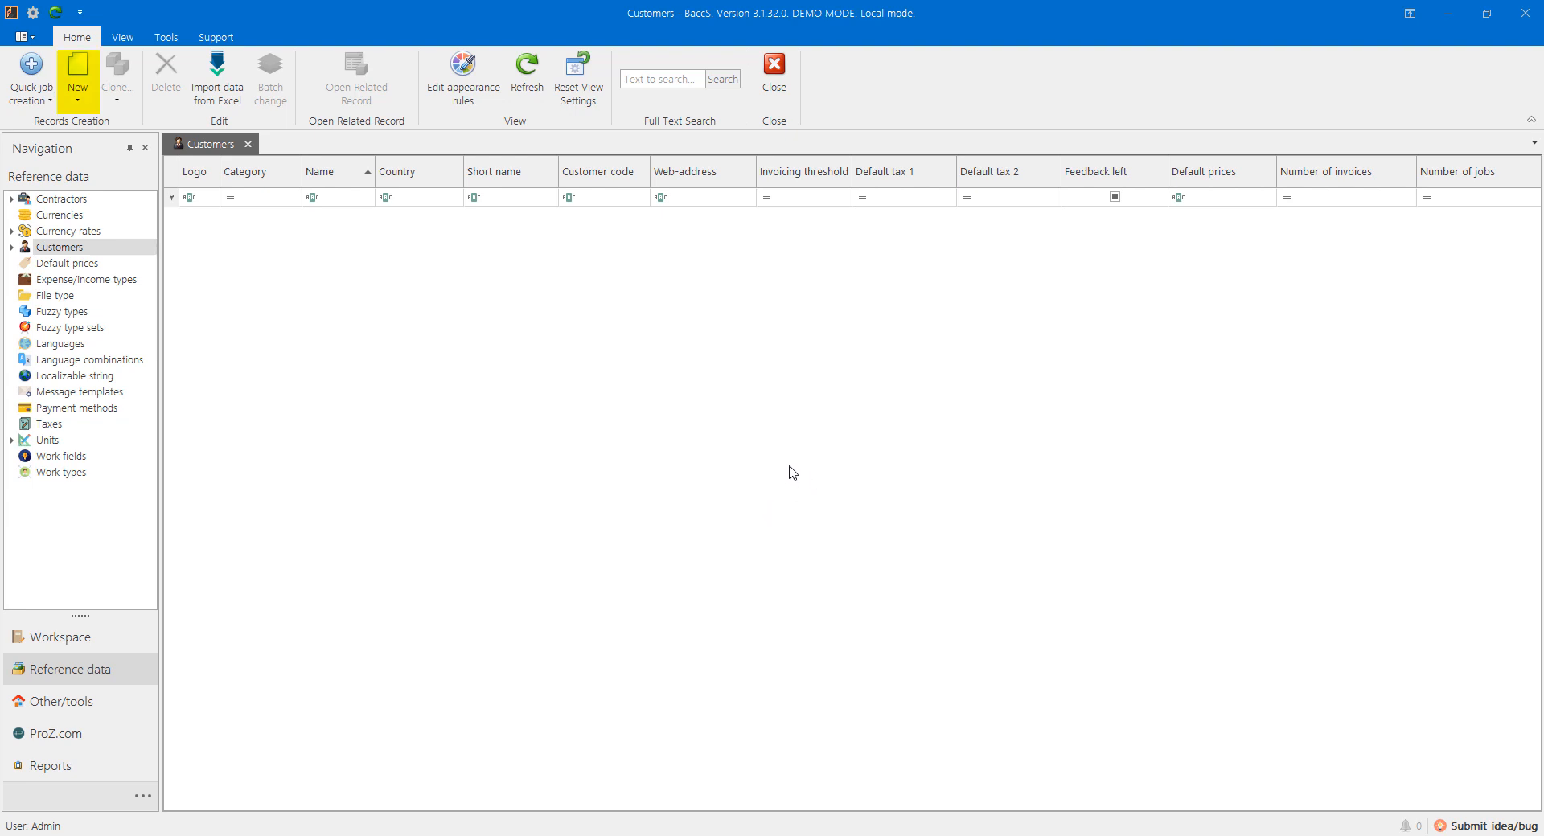
right_click(735, 428)
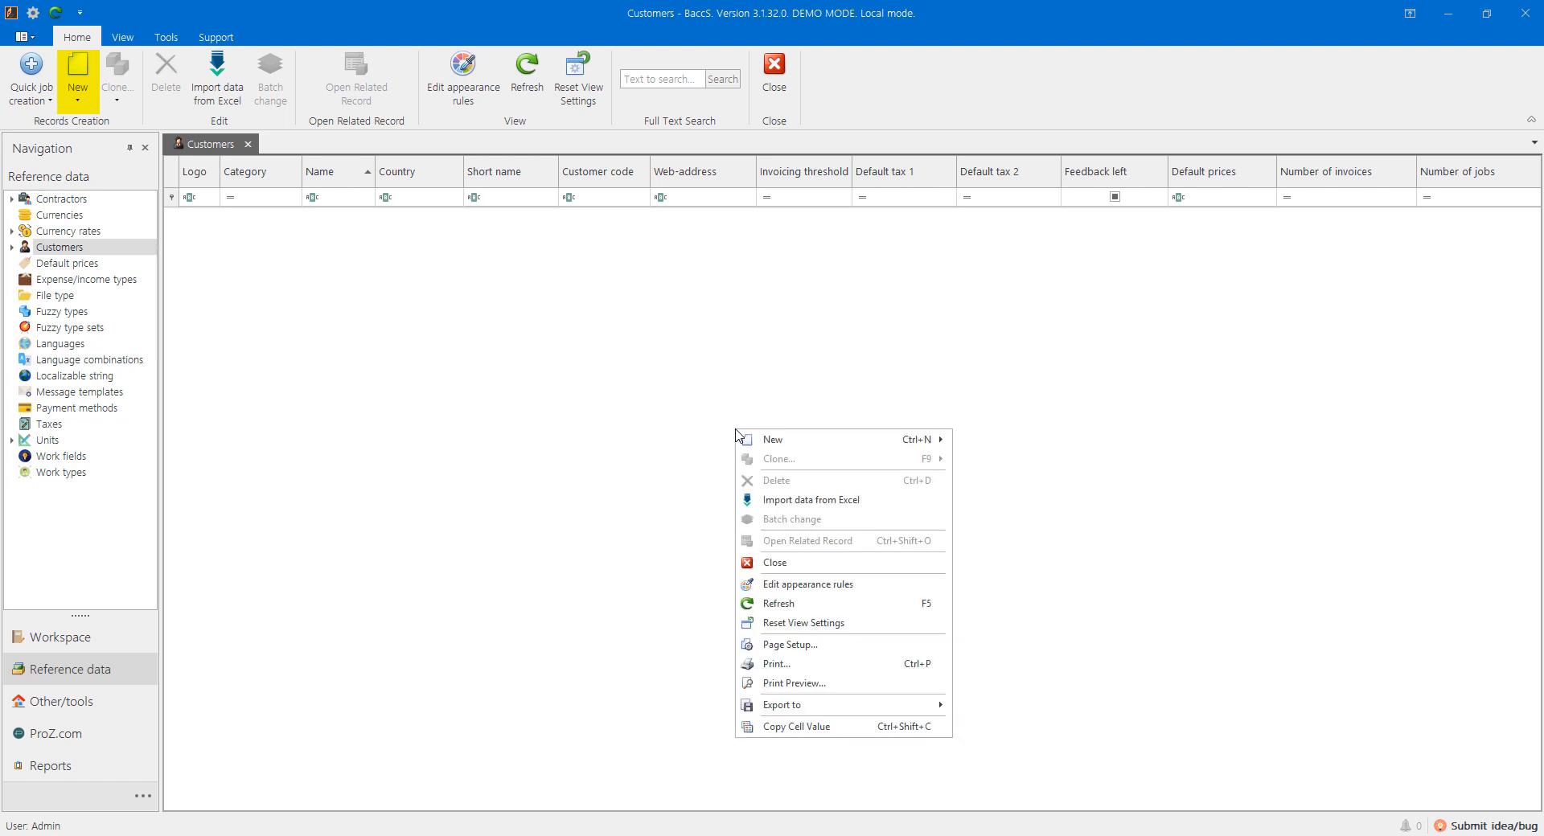
mouse_move(772, 442)
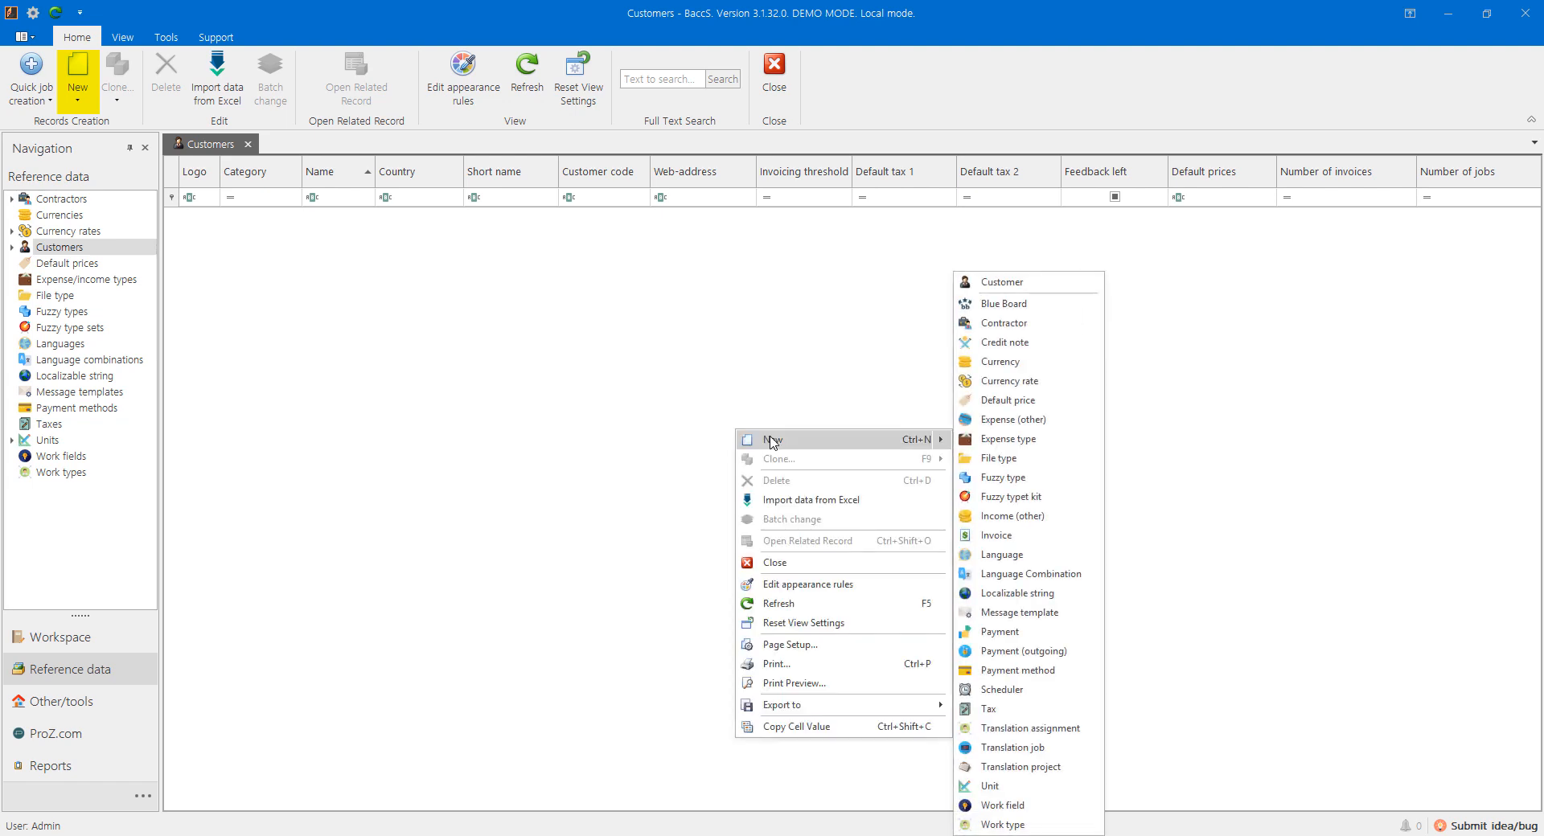
left_click(639, 412)
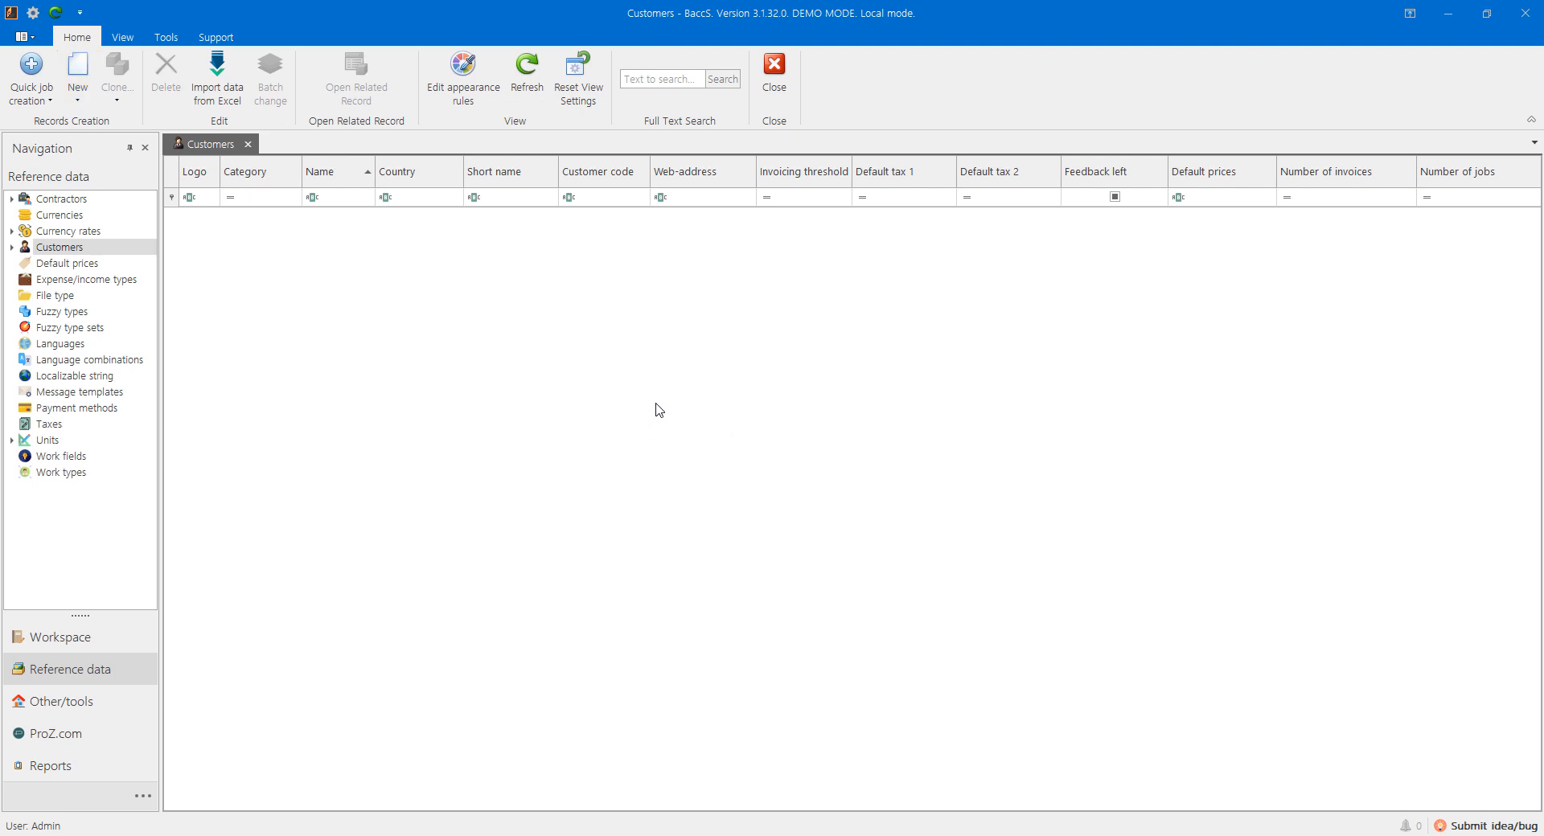
right_click(618, 340)
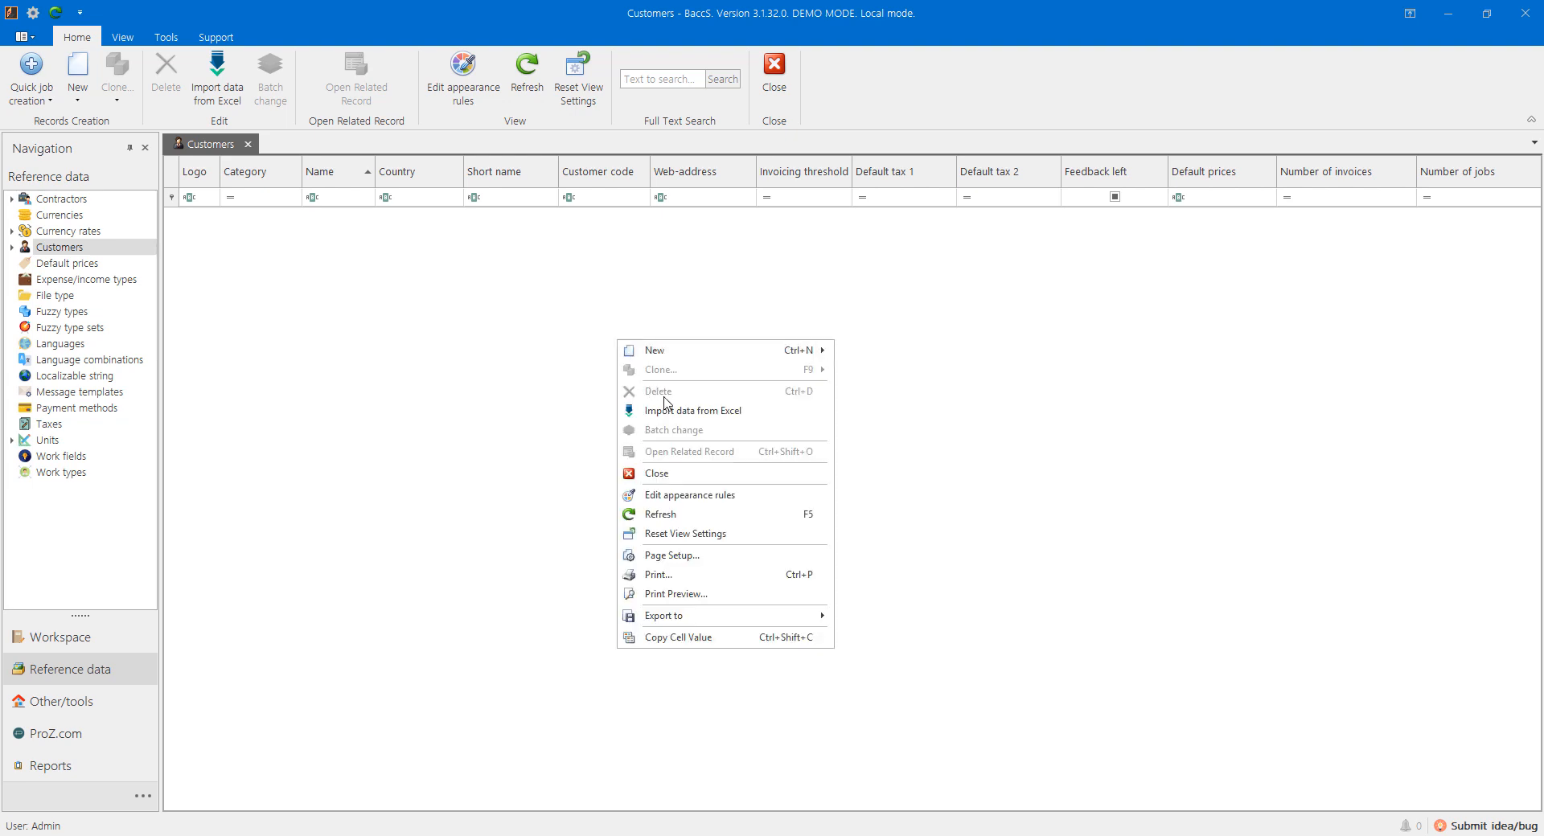
left_click(552, 404)
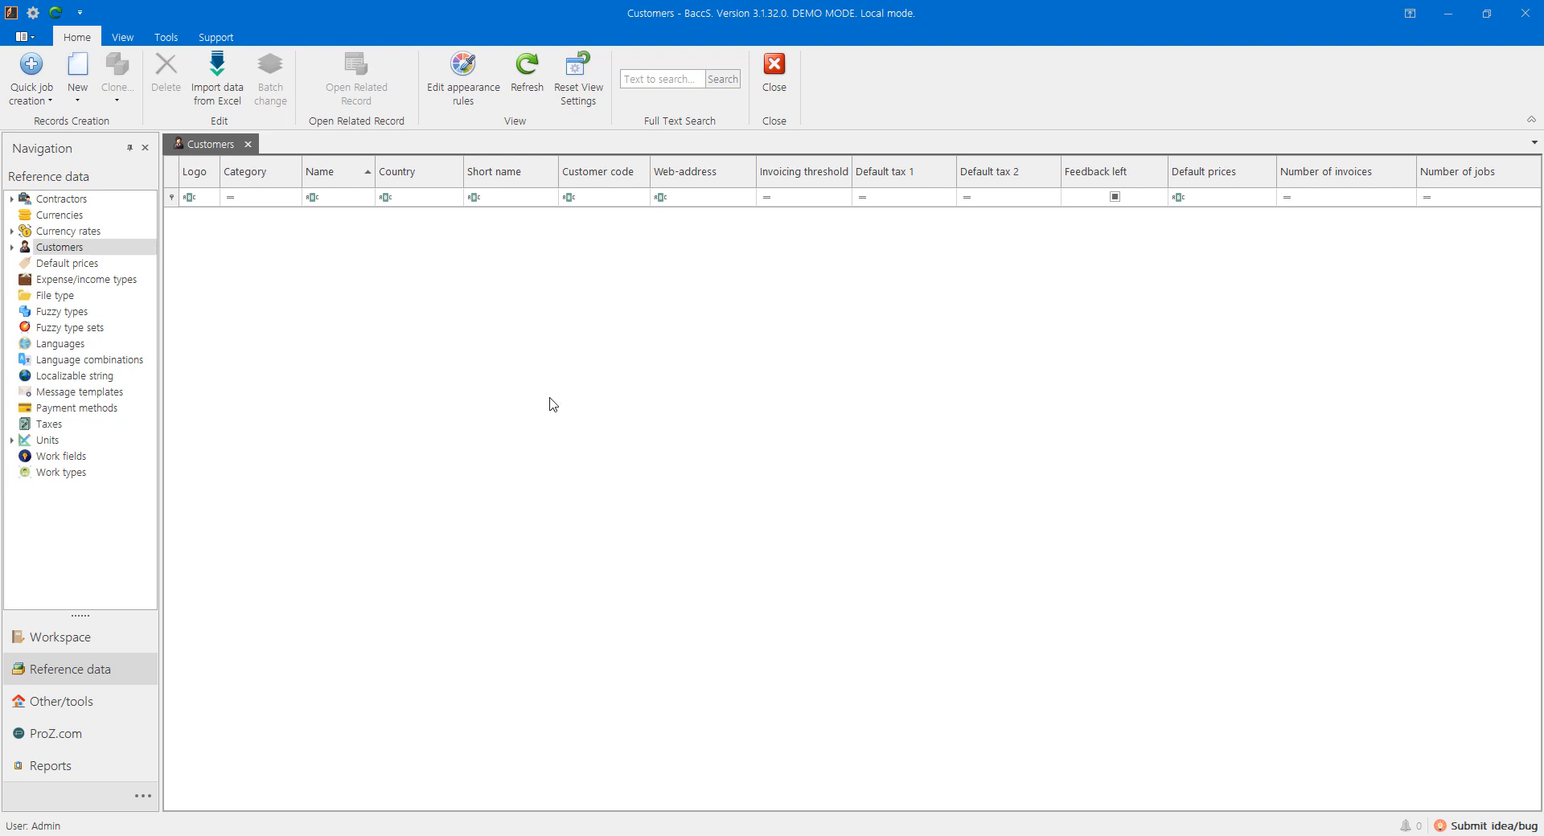
right_click(552, 404)
left_click(568, 408)
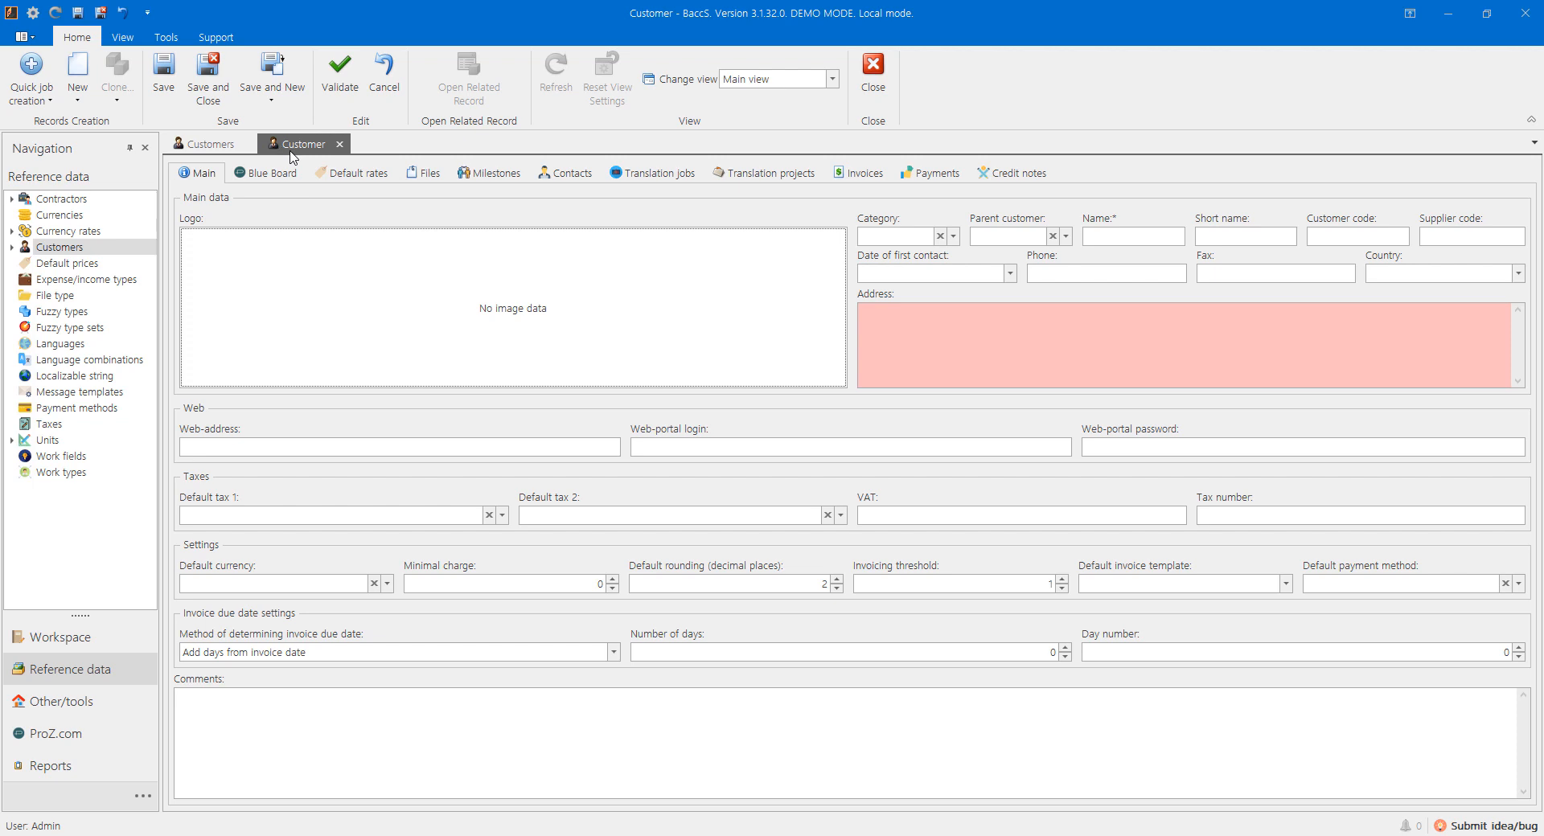
Step: Create a second Customer form, discard it unsaved, and return to the first new customer
left_click(190, 150)
right_click(430, 300)
left_click(451, 313)
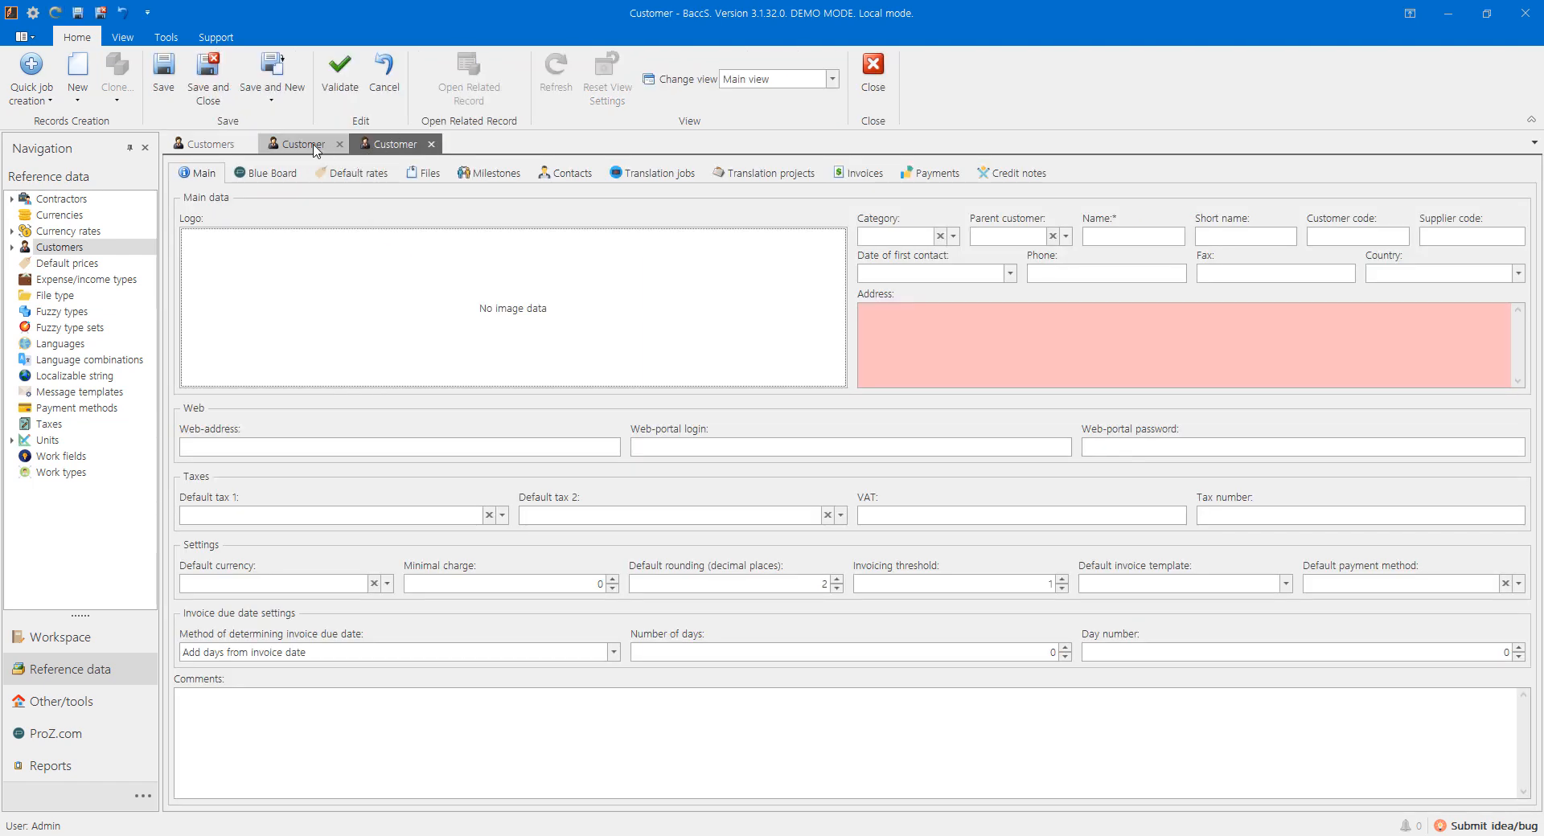
left_click(431, 144)
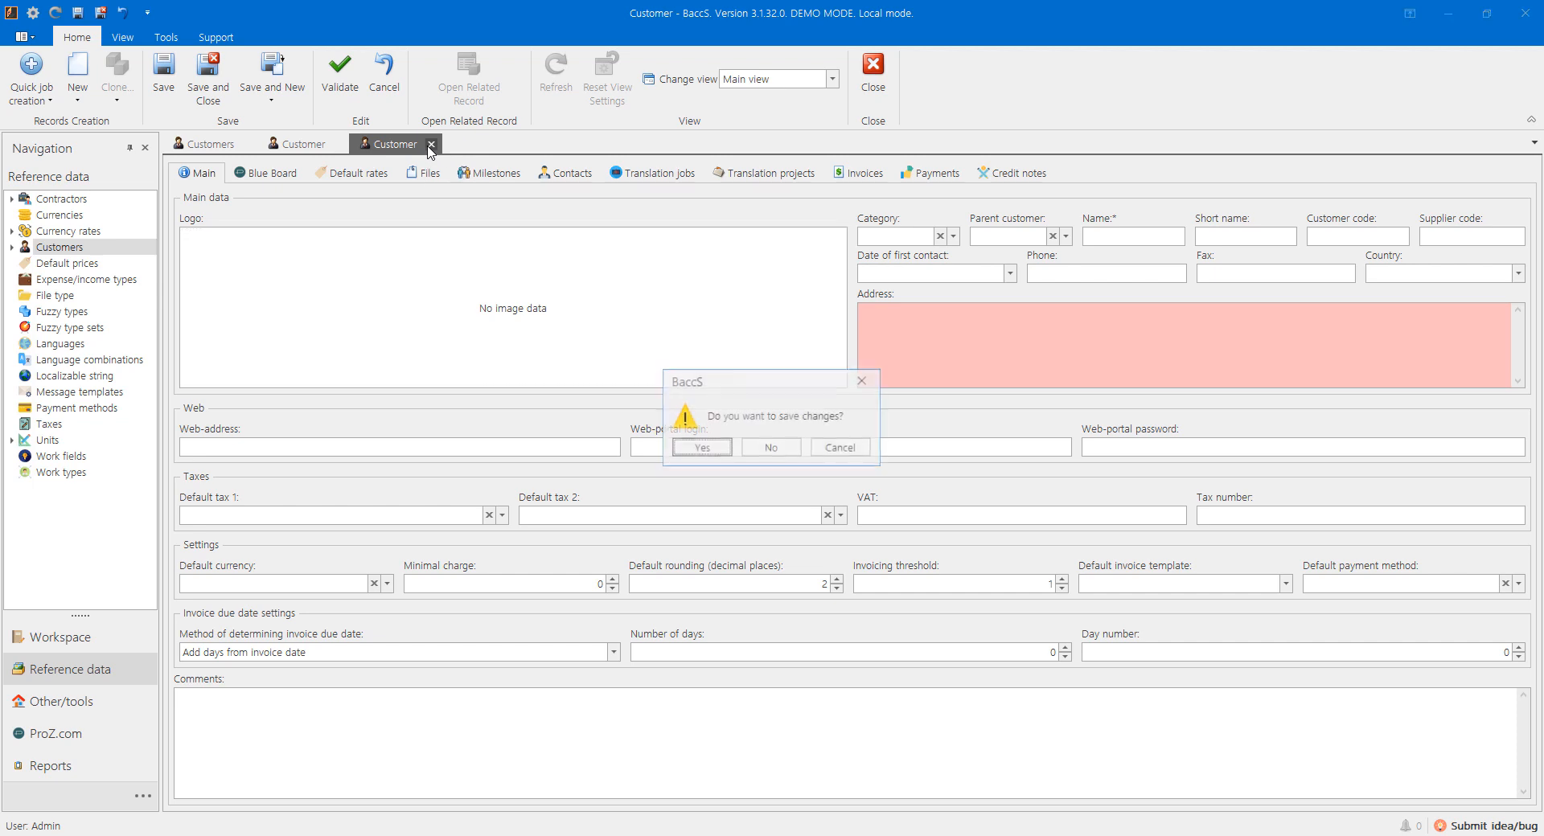
left_click(758, 449)
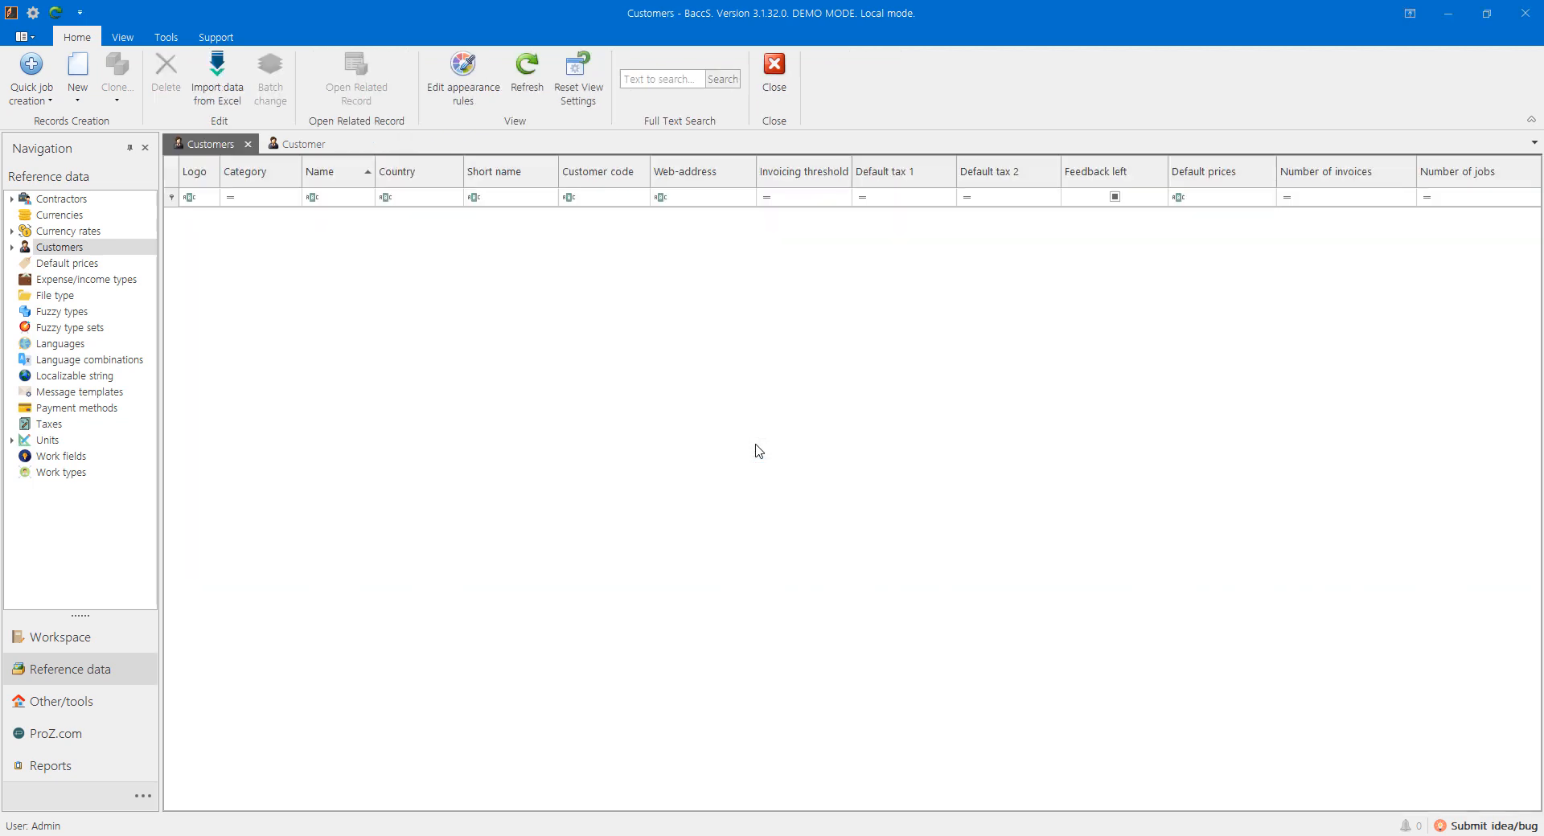
left_click(311, 145)
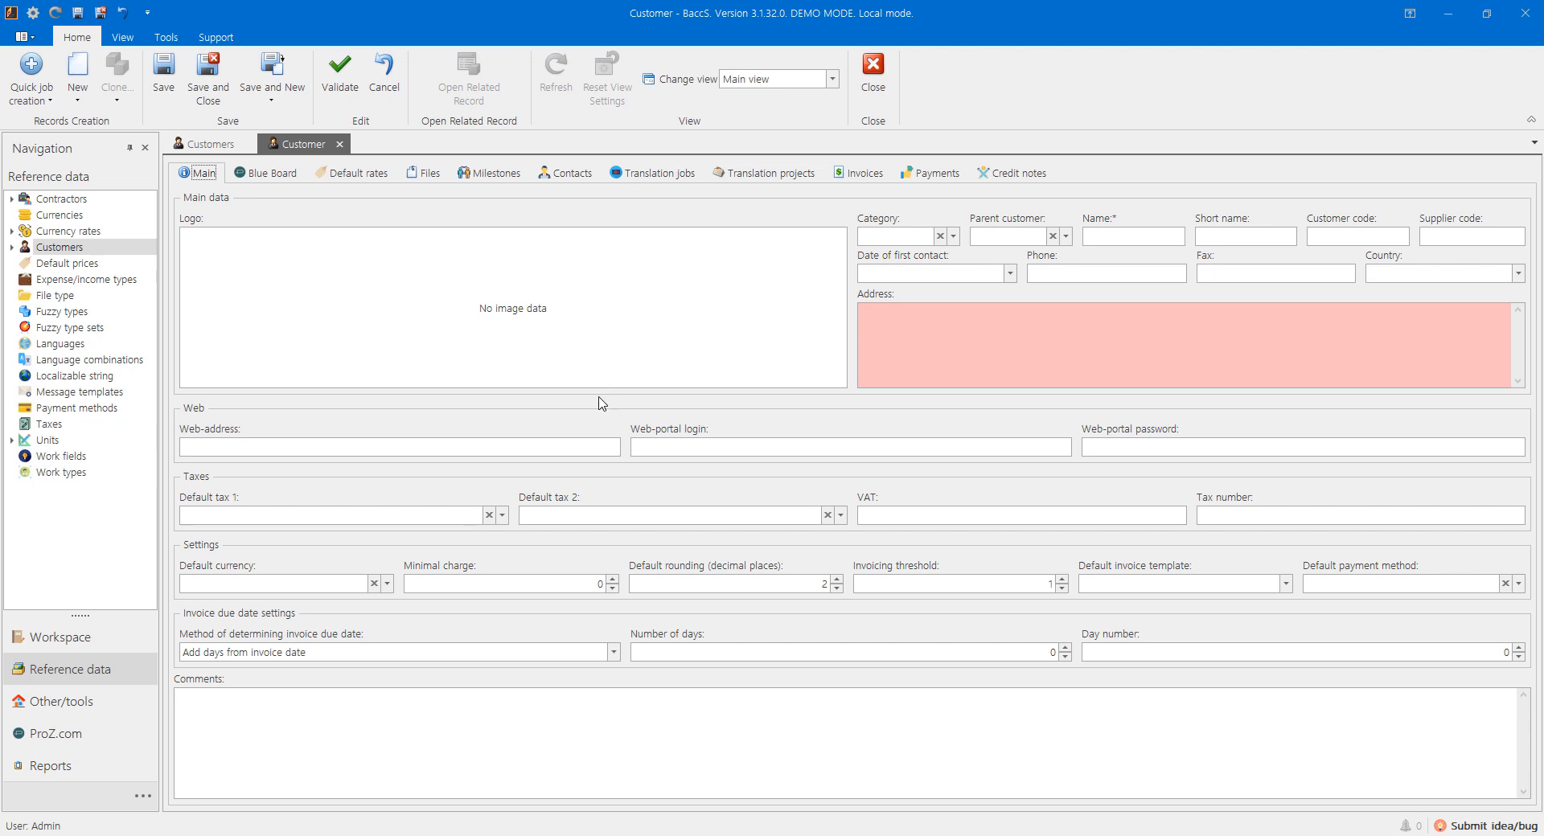
Step: Enter 'Client 1' as the customer's Name and 'Cl' as its Short name
left_click(1124, 239)
type("Client 1")
key("Tab")
type("Cl")
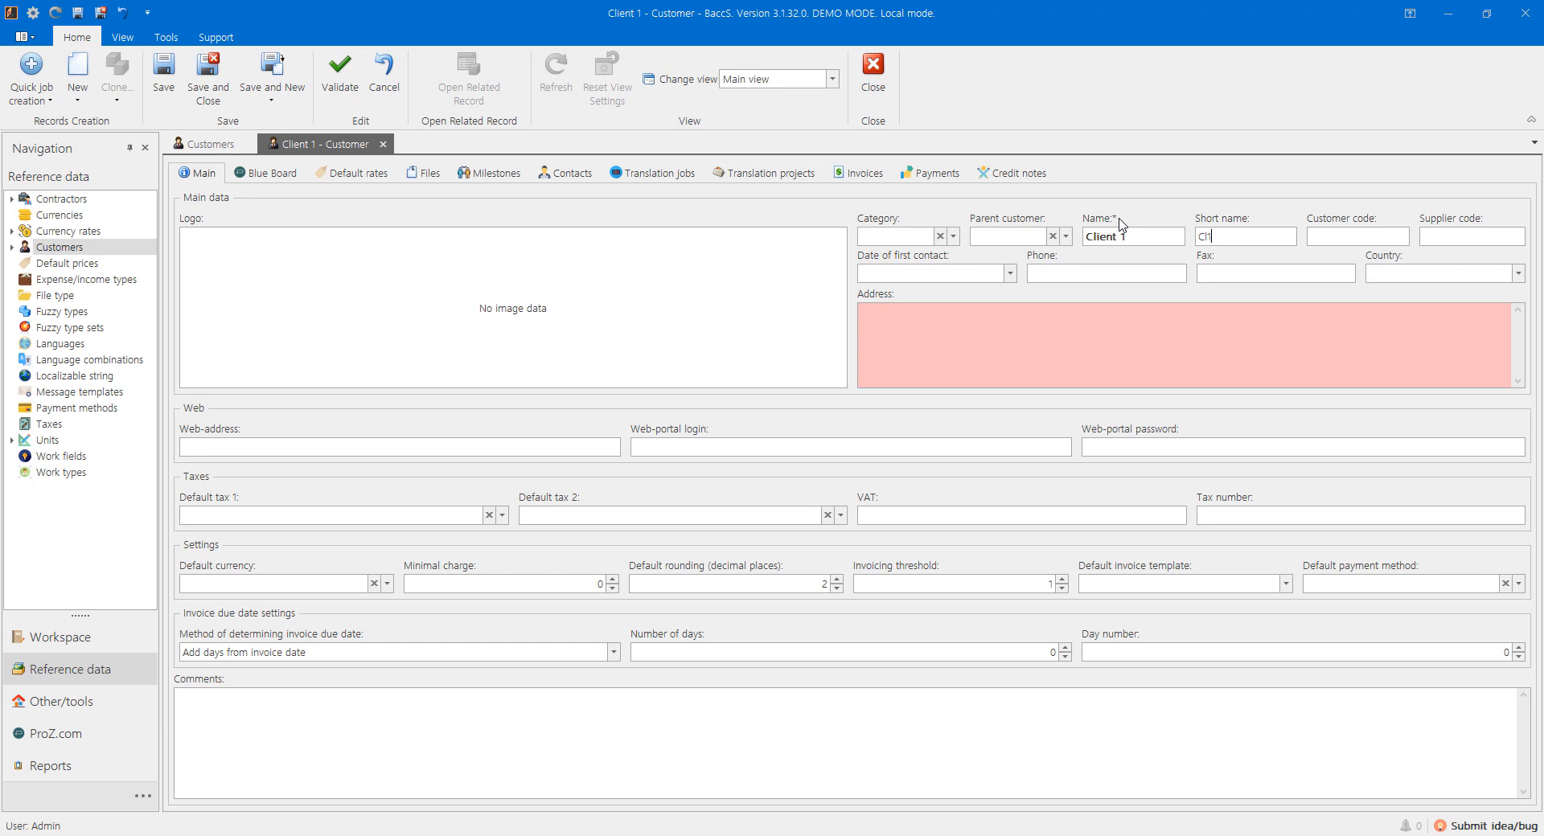
Step: Clear the Name, see saving rejected by a validation error, then re-enter the name
left_click_drag(1141, 238, 1029, 238)
key("Delete")
left_click(163, 76)
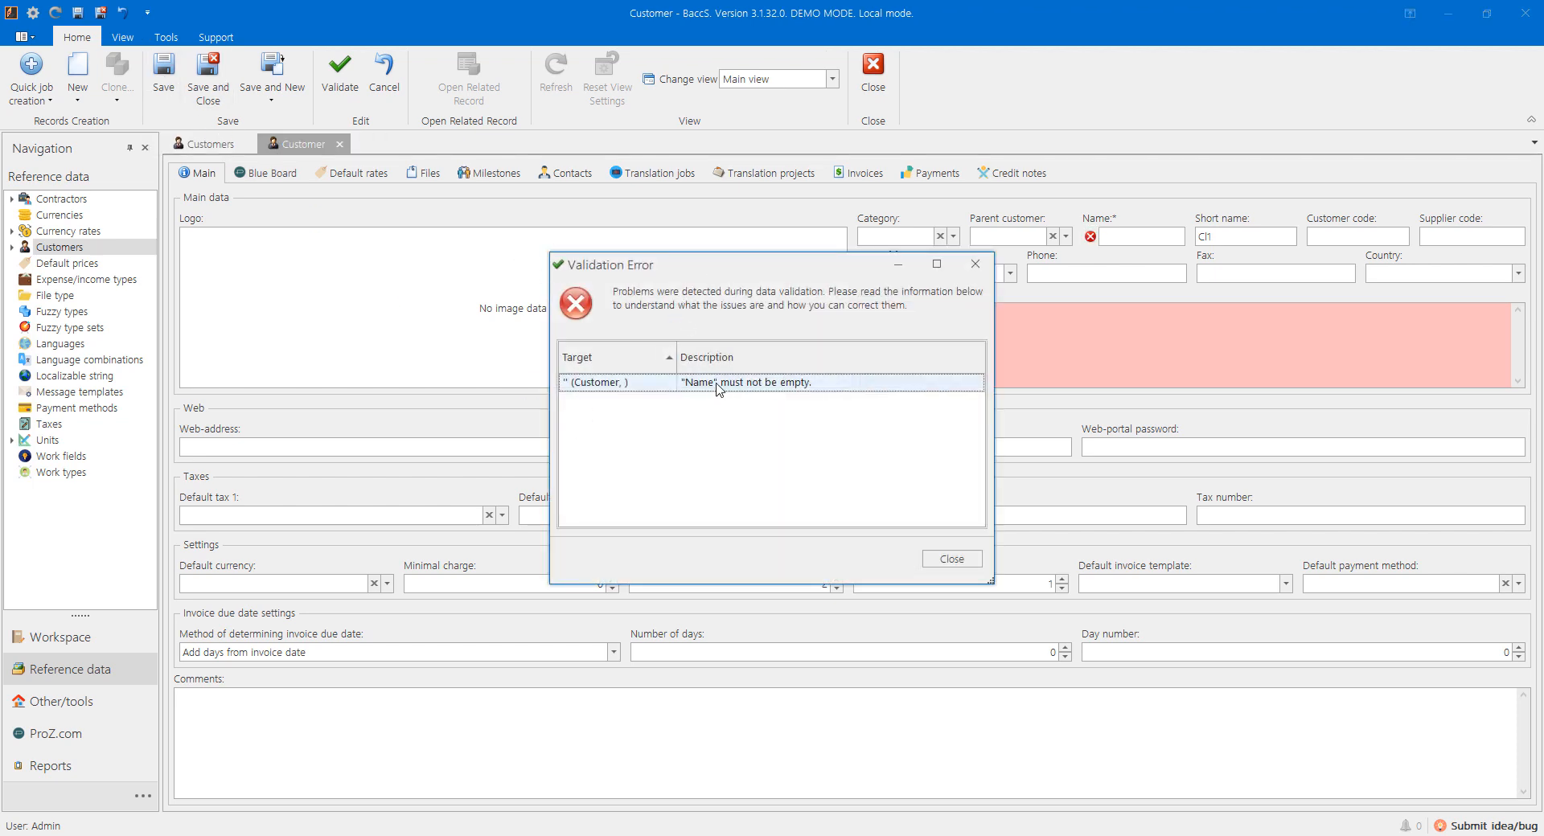
left_click(949, 561)
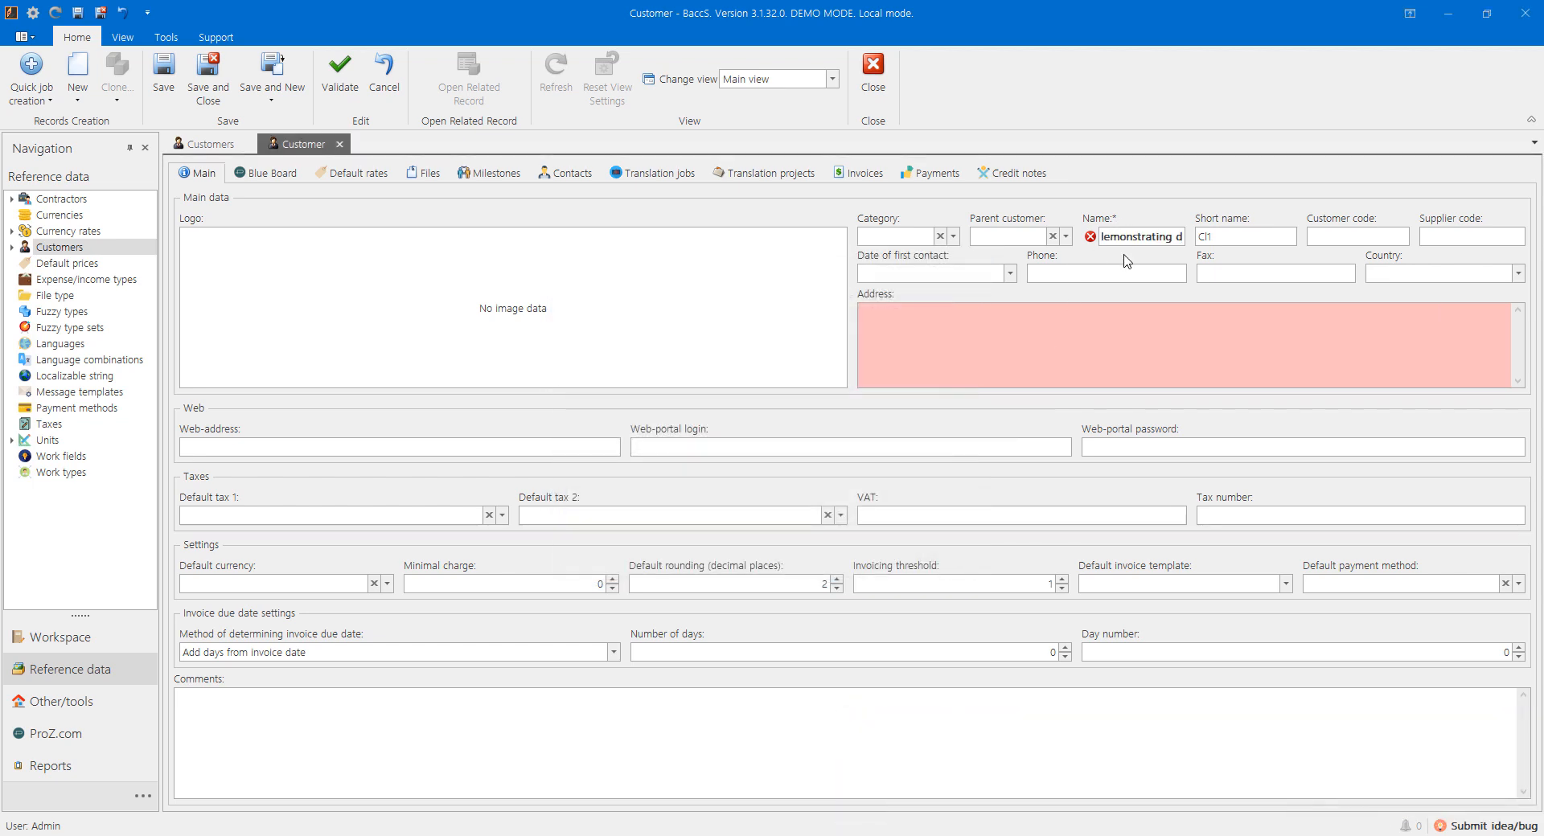
key("ctrl+a")
type("Client")
left_click(352, 185)
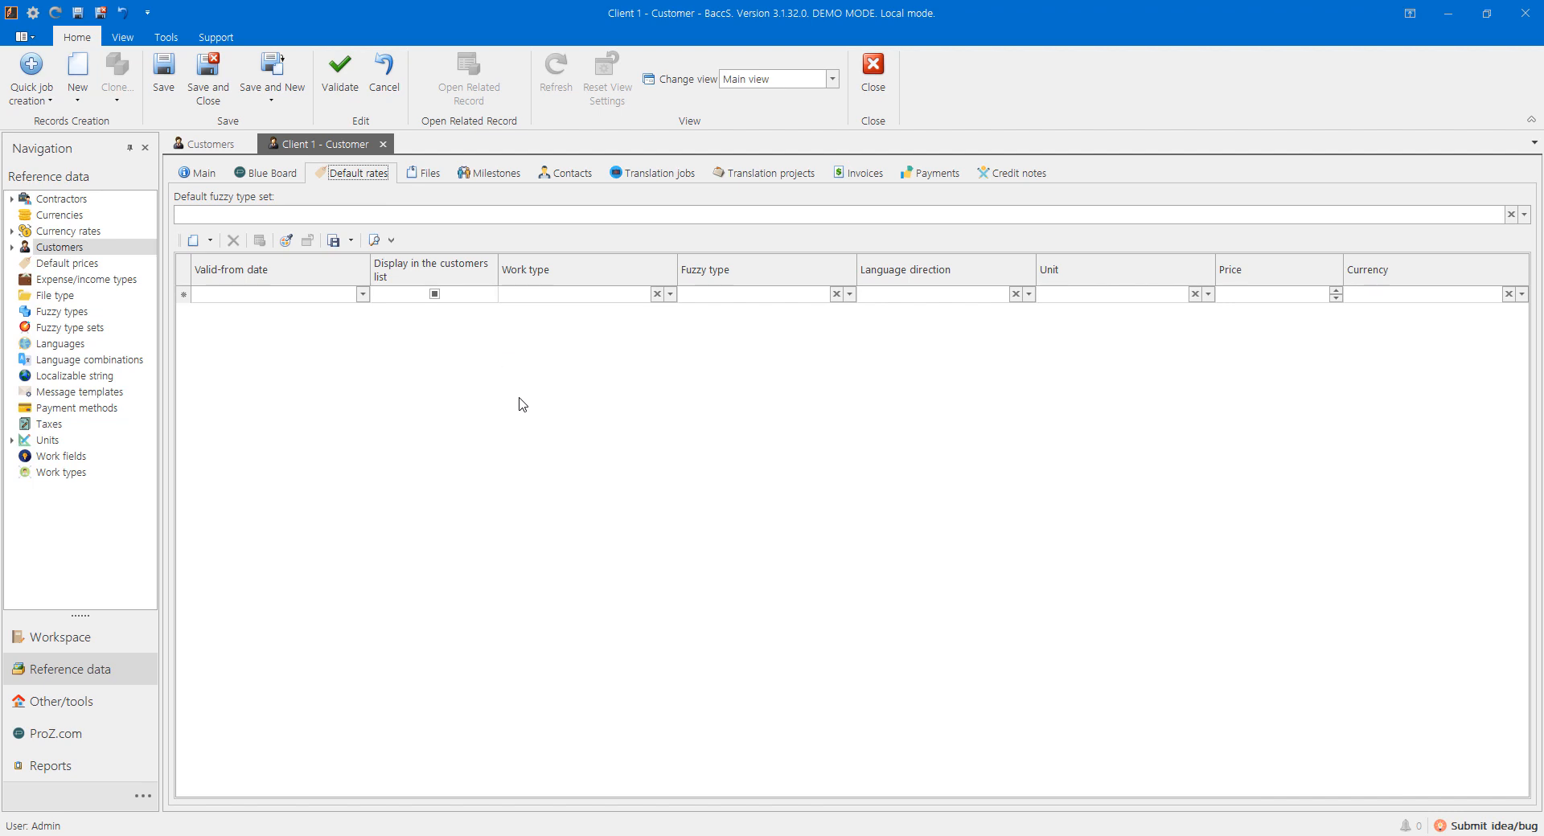
Step: Add a default rate row valid from 01 for Translation with No match fuzzy type
left_click(246, 296)
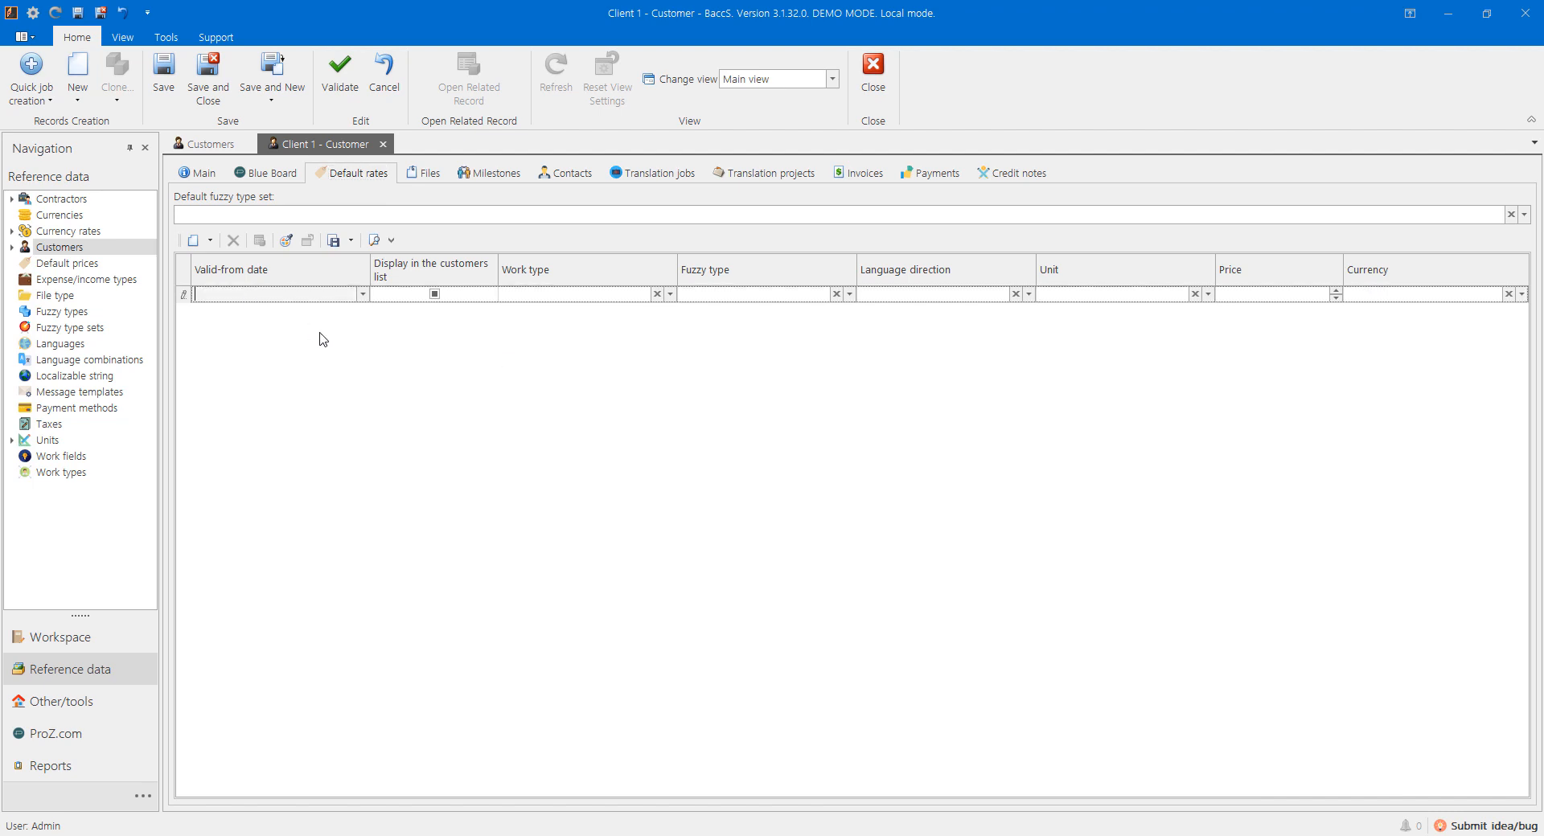
type("01.12.2017")
key("Tab")
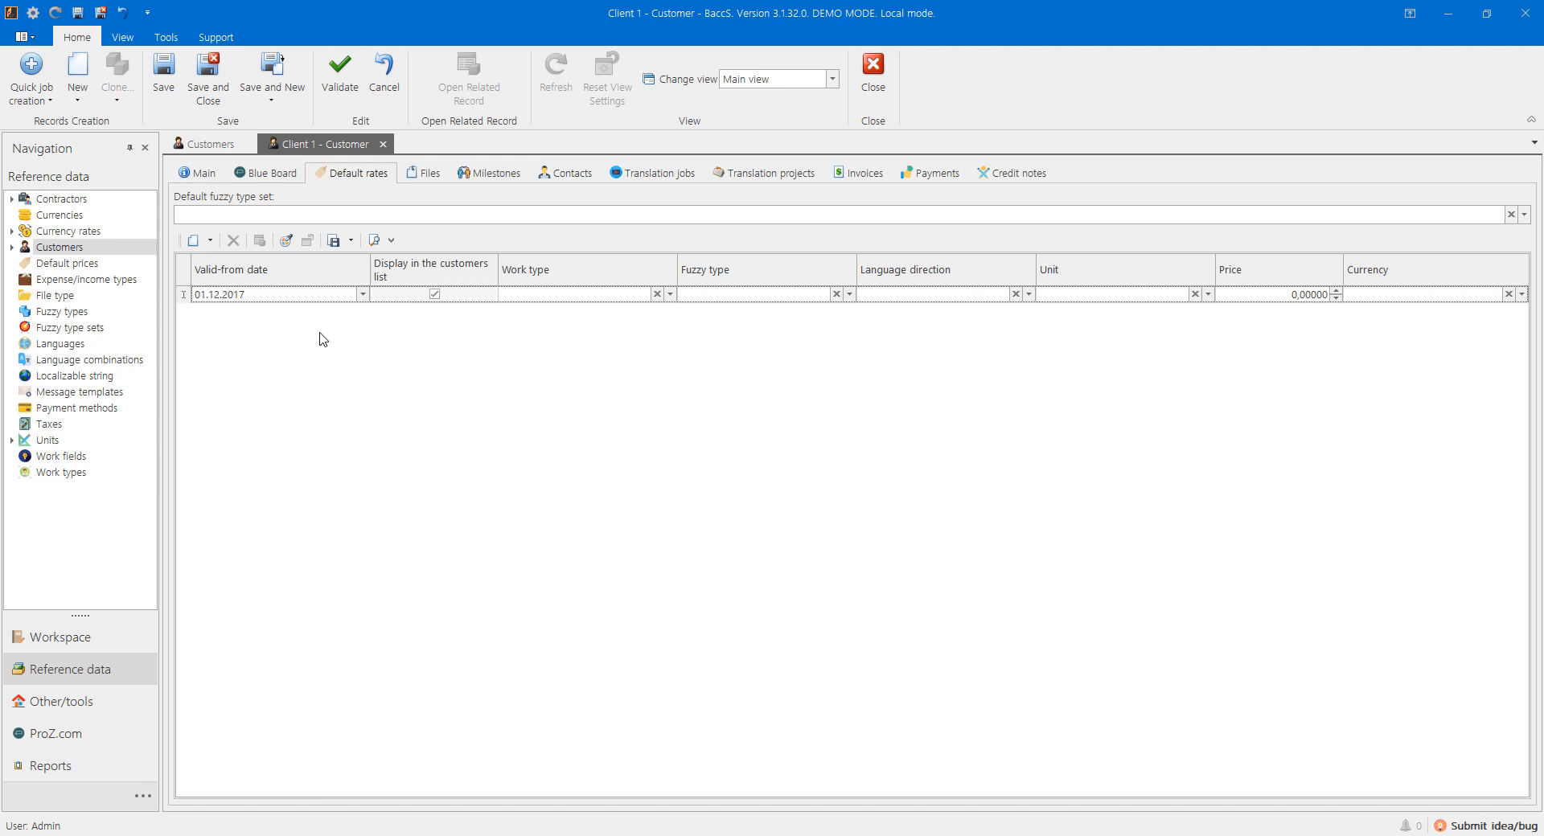
key("Tab")
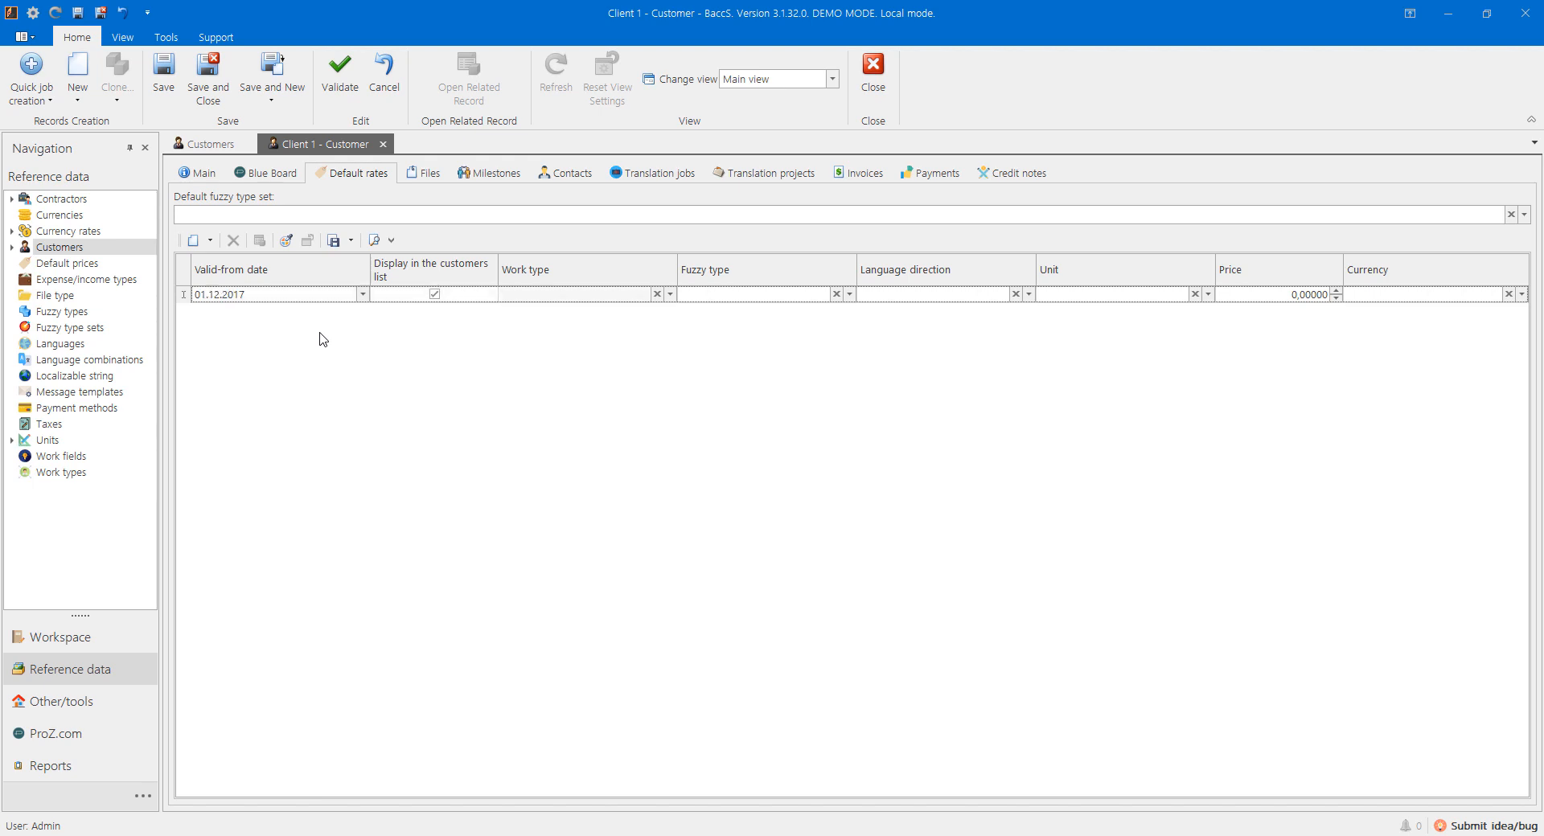
type("t")
key("Return")
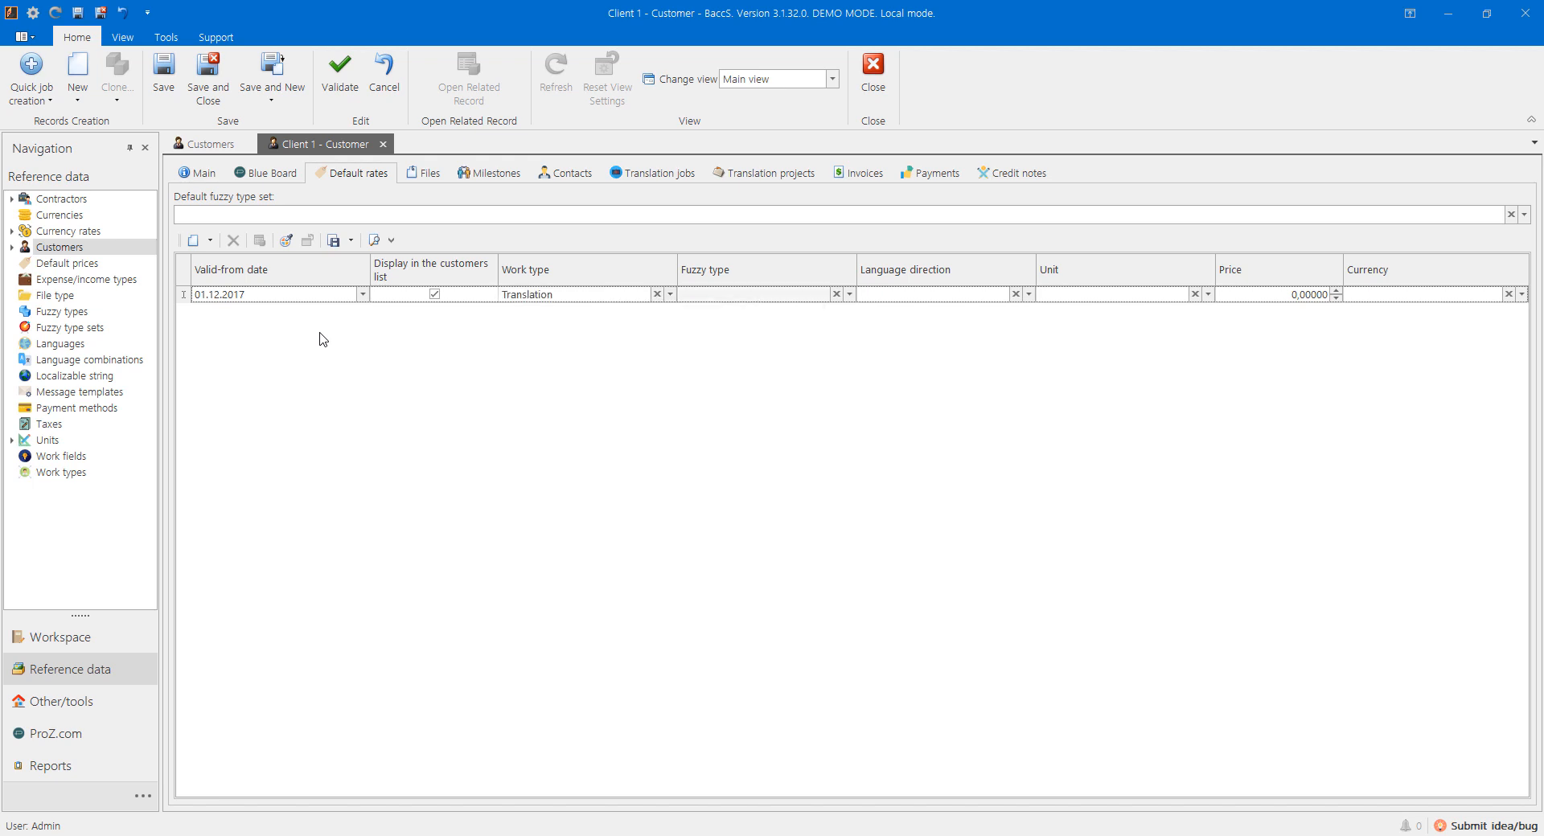
type("no")
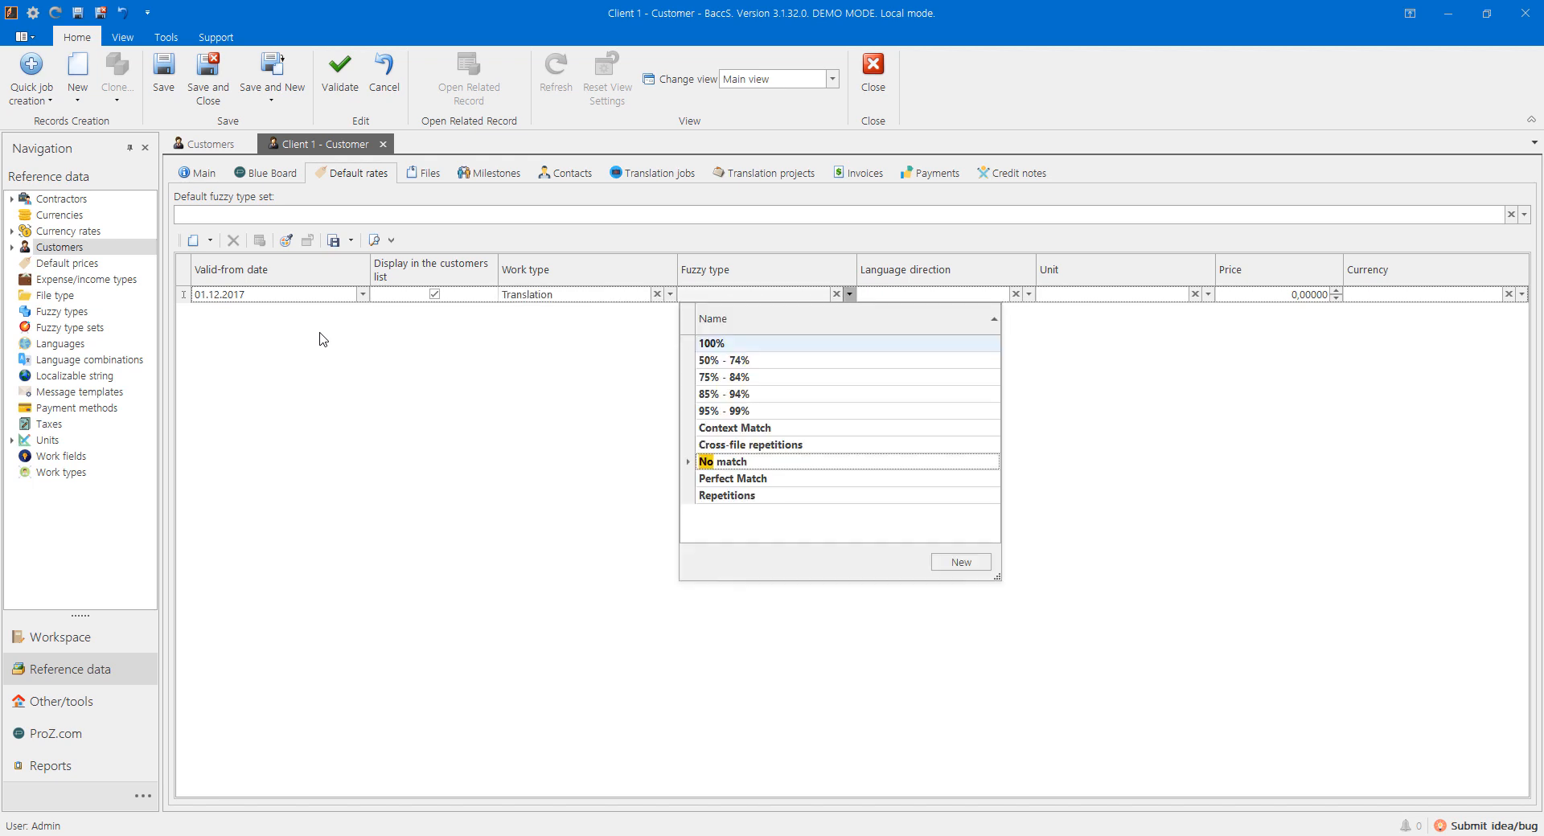
key("Return")
Step: Set the rate to 0,8 EUR per word, then save and close the customer
key("Tab")
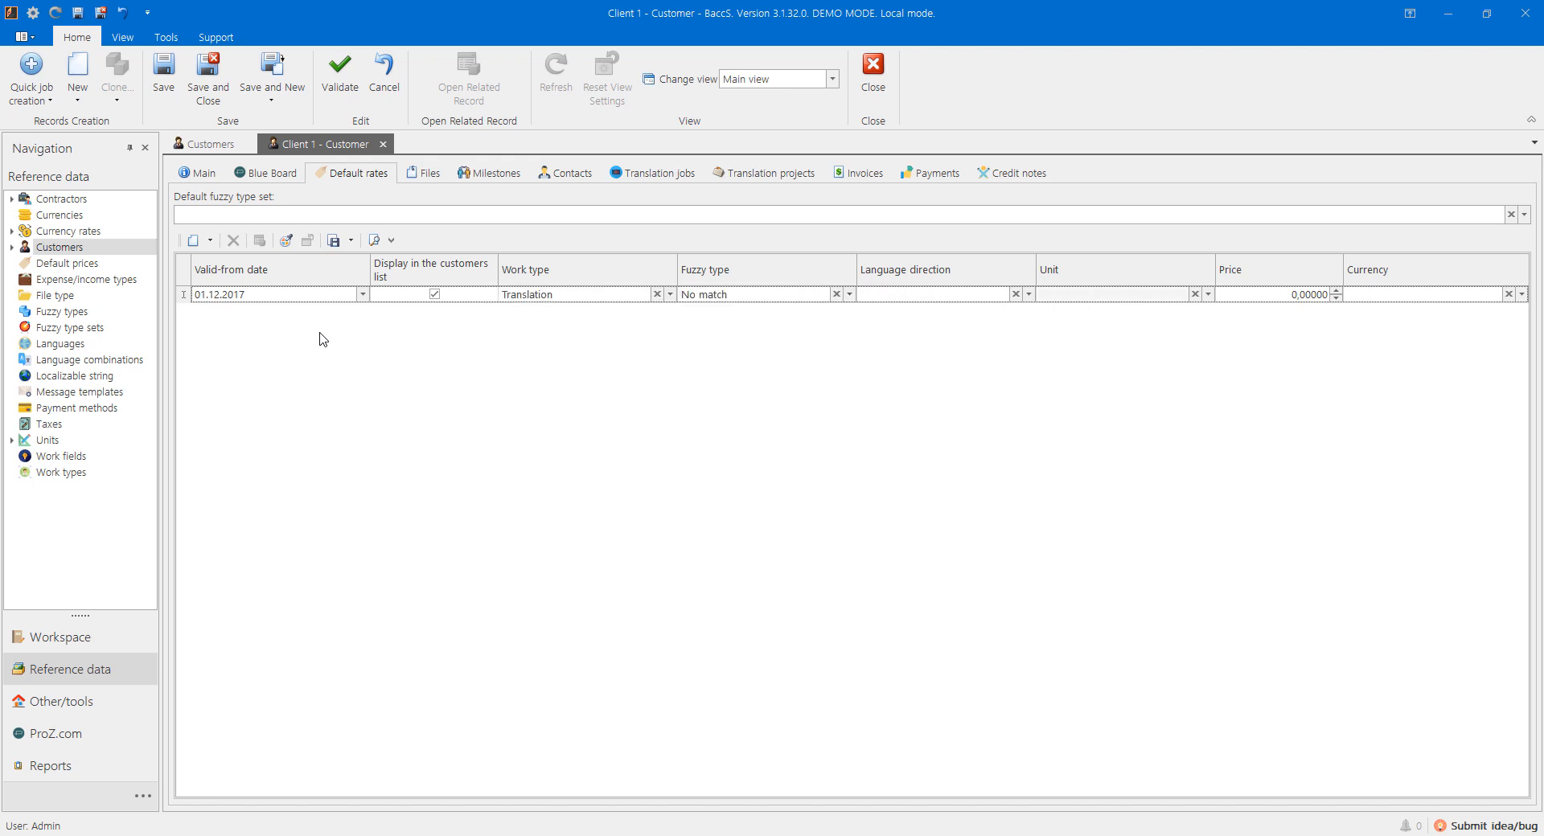
type("w")
key("Return")
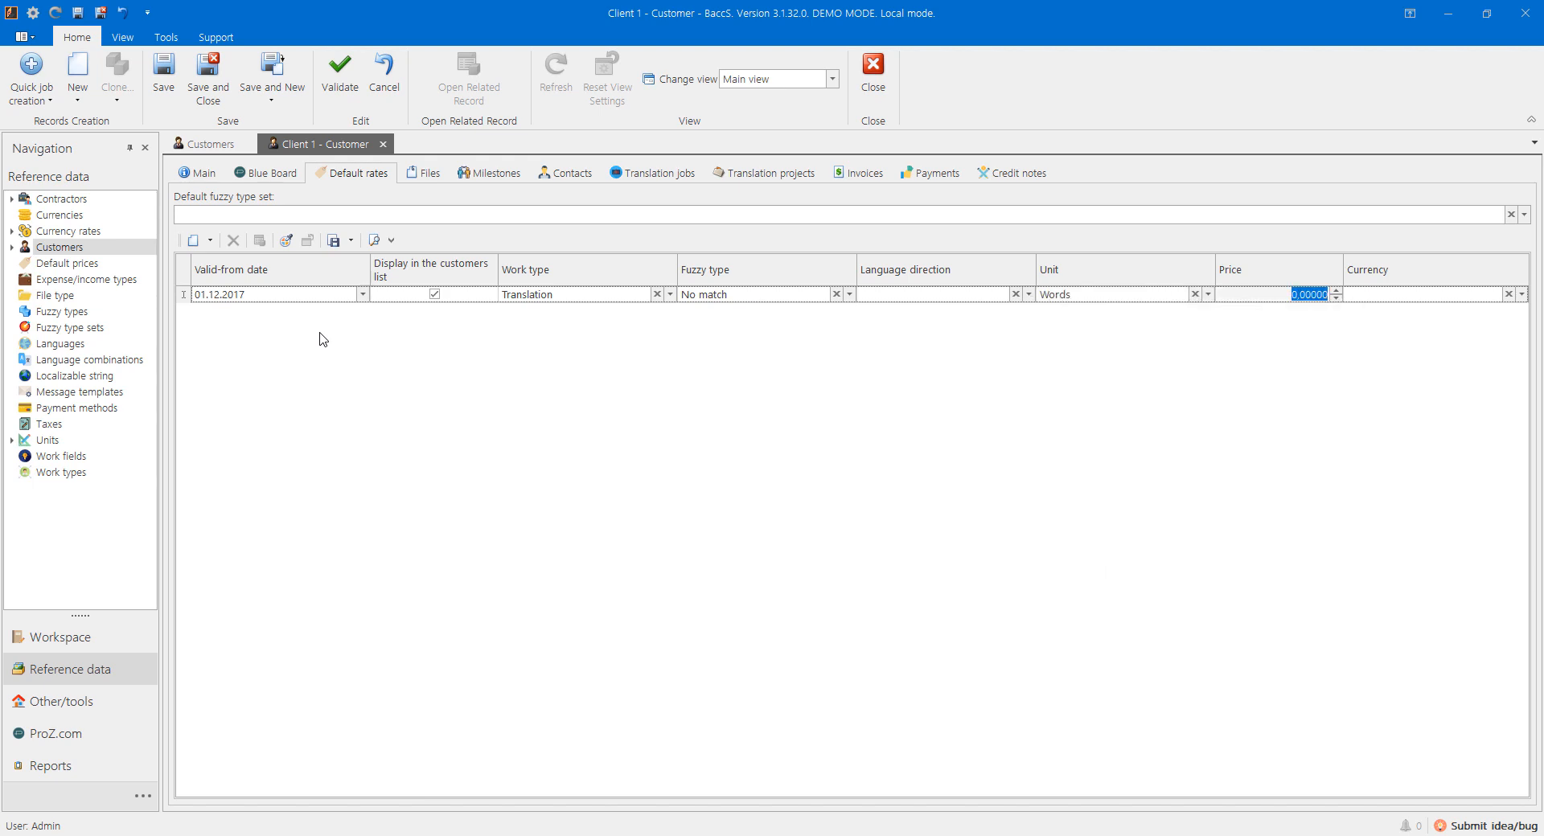
type("0,")
type("8")
key("Tab")
type("e")
key("Return")
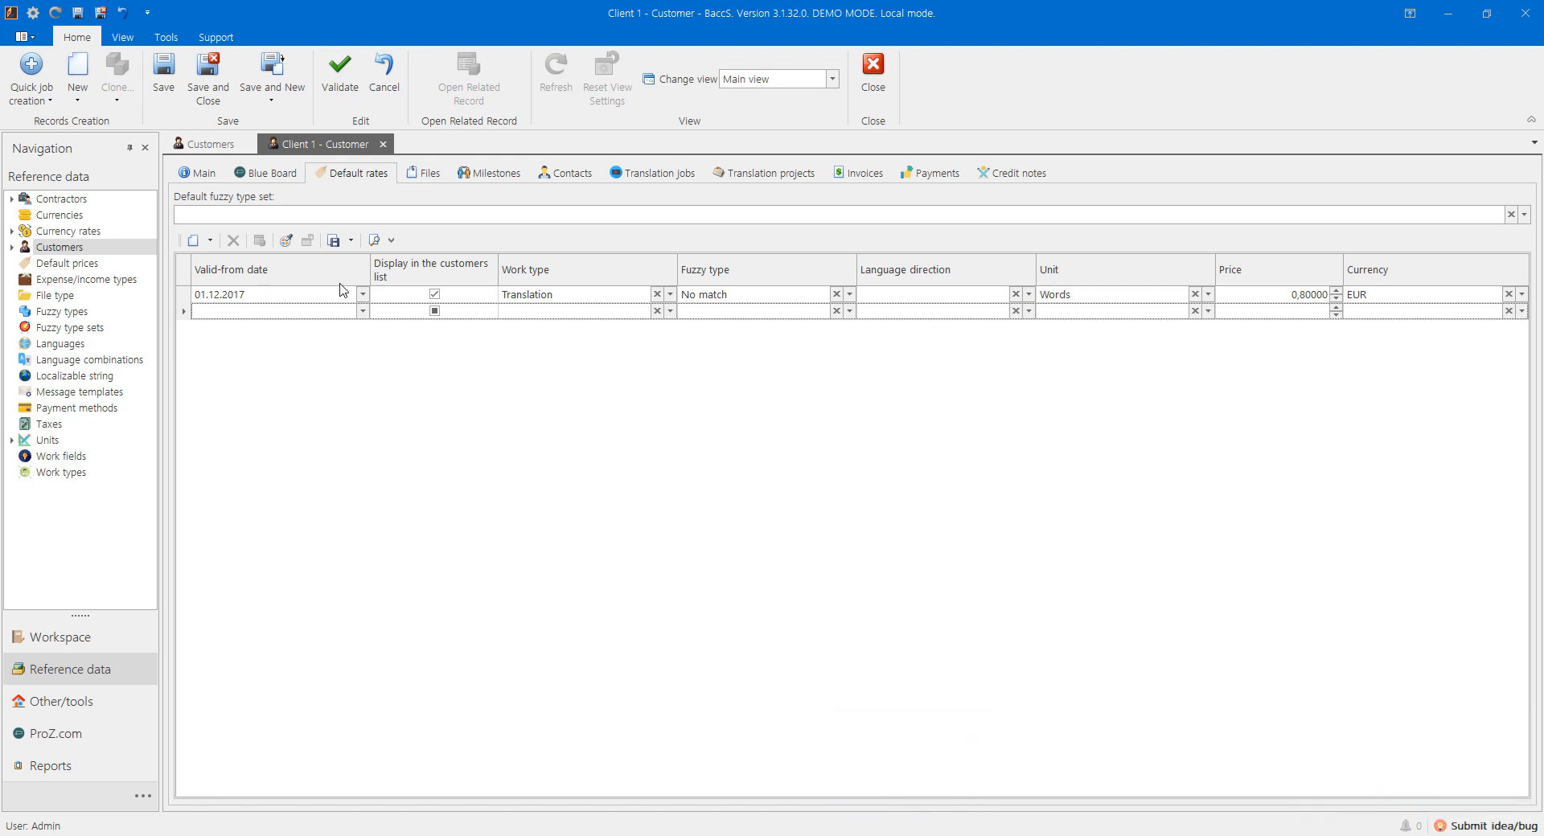
left_click(208, 77)
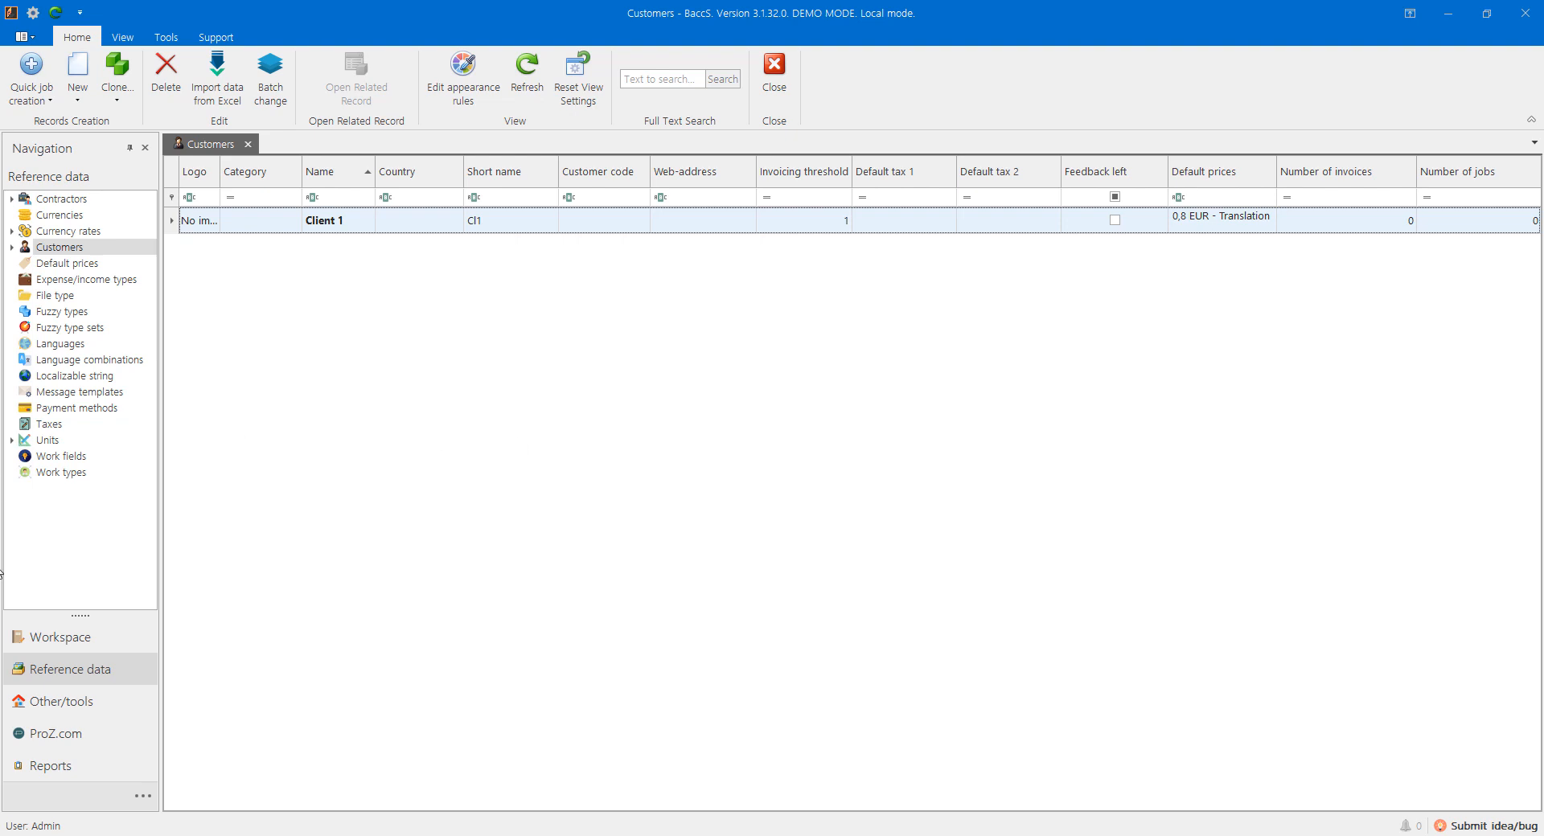
Step: Switch to the Workspace sections and open the empty Translation jobs list
left_click(60, 636)
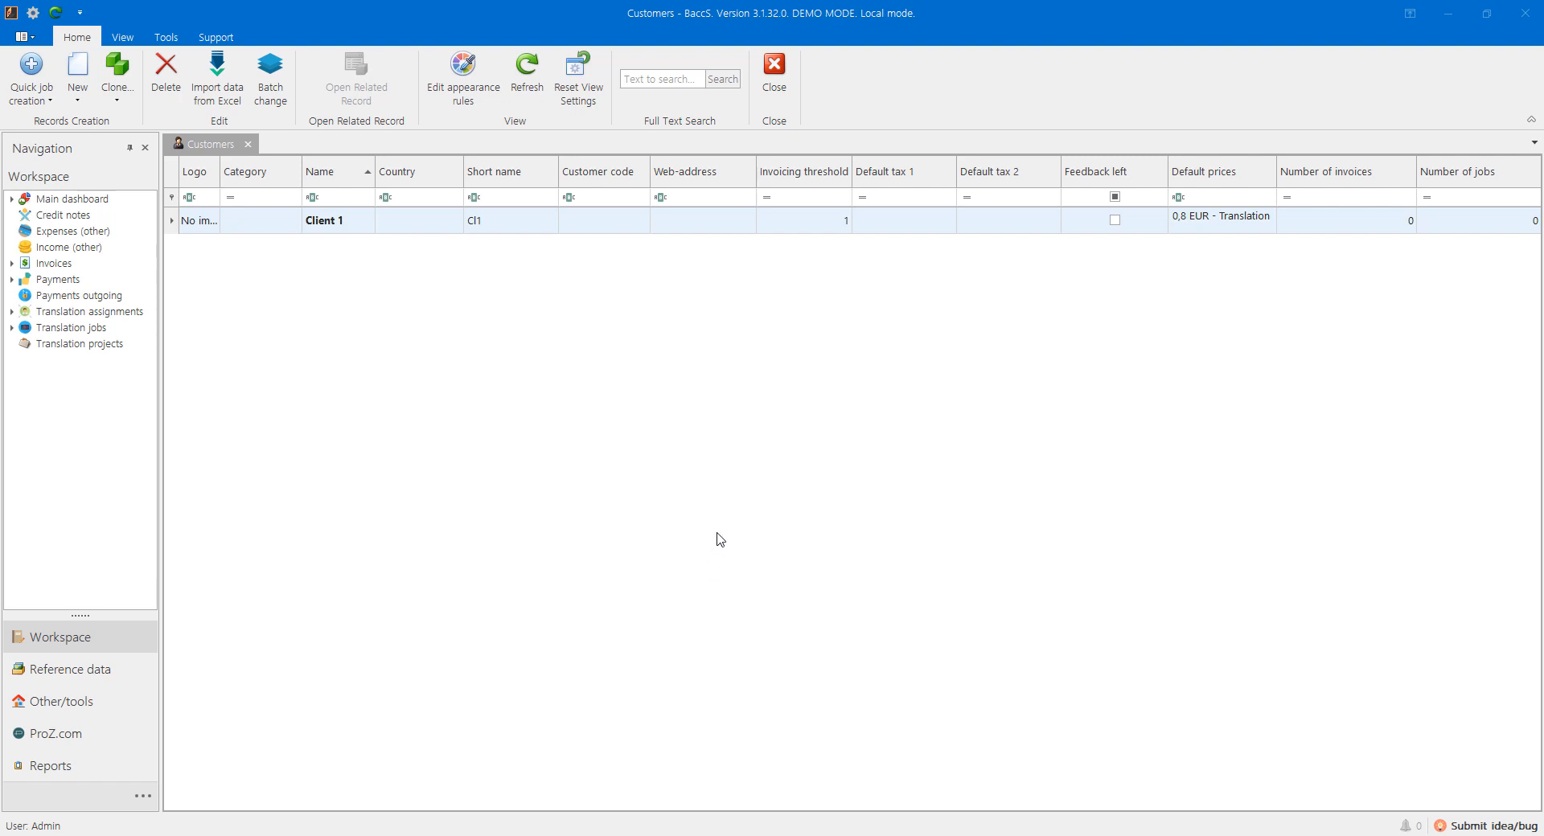
left_click(80, 328)
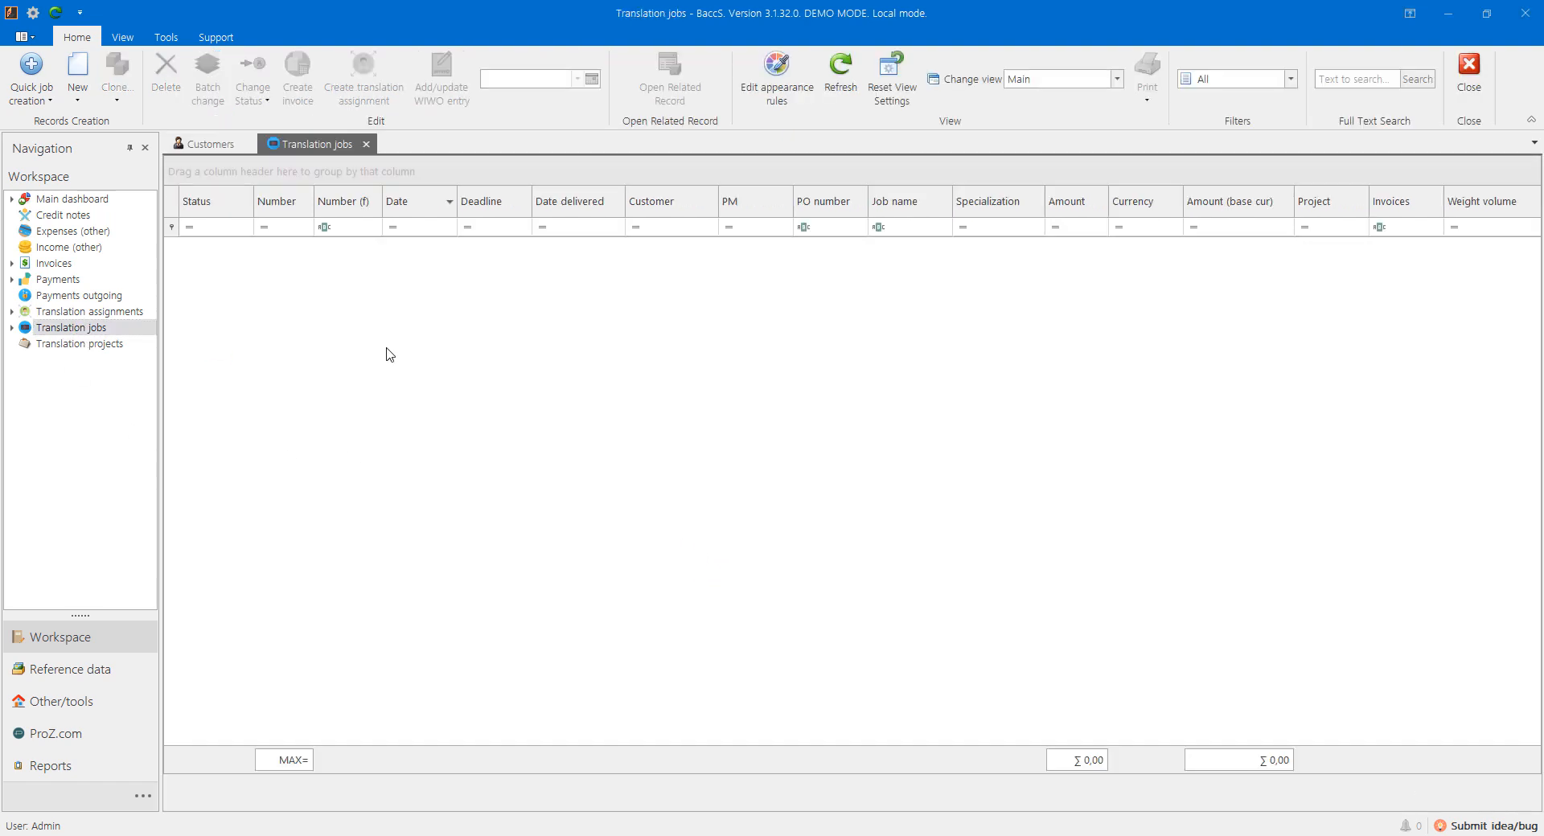
Step: Create a new translation job numbered 0002 with a 07.12.2017 18:00 deadline
left_click(78, 74)
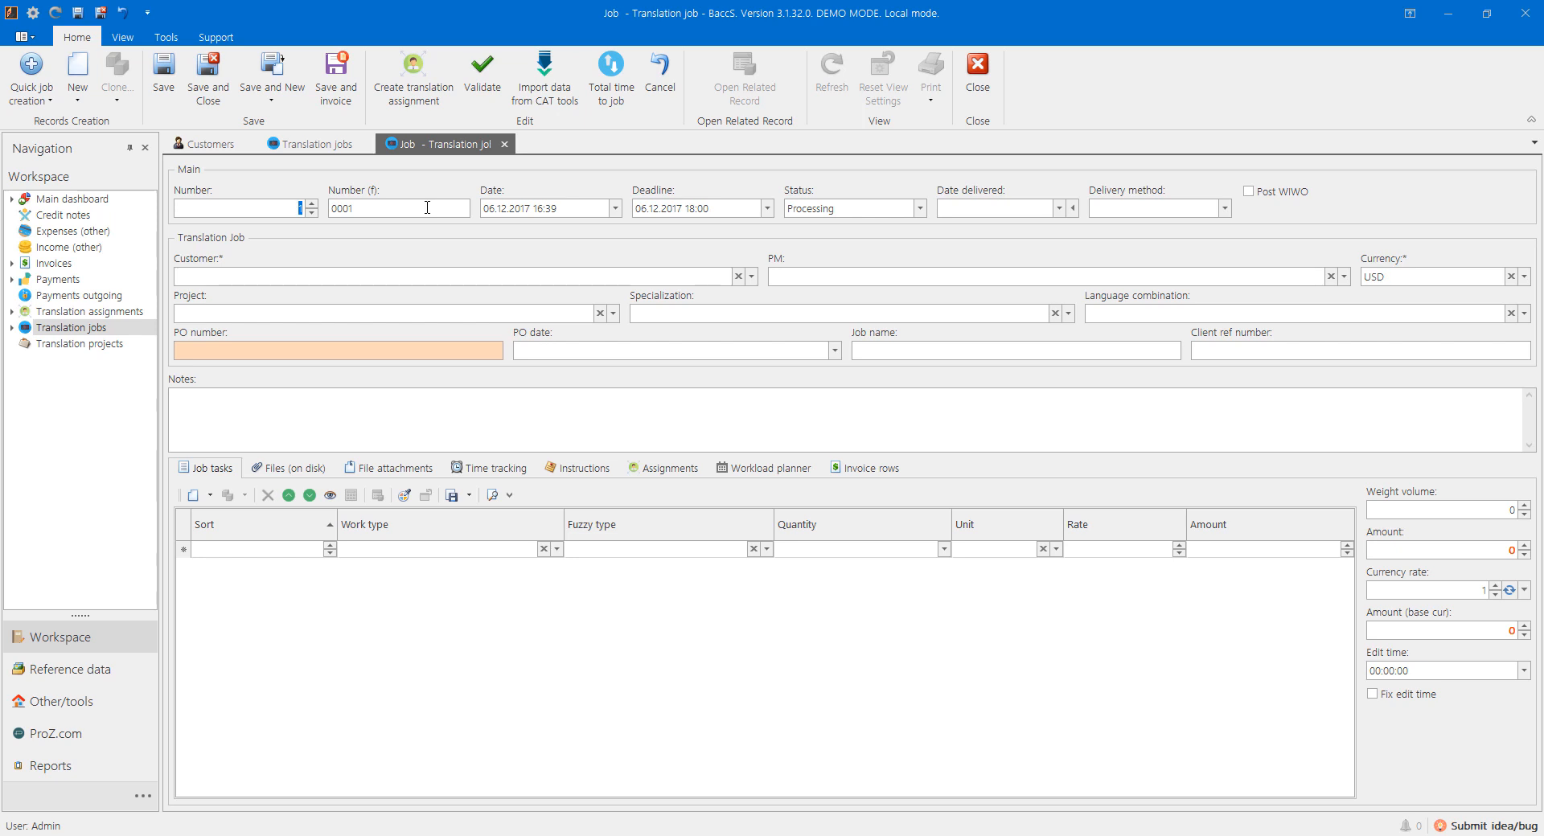
left_click(311, 204)
left_click(639, 209)
left_click(752, 277)
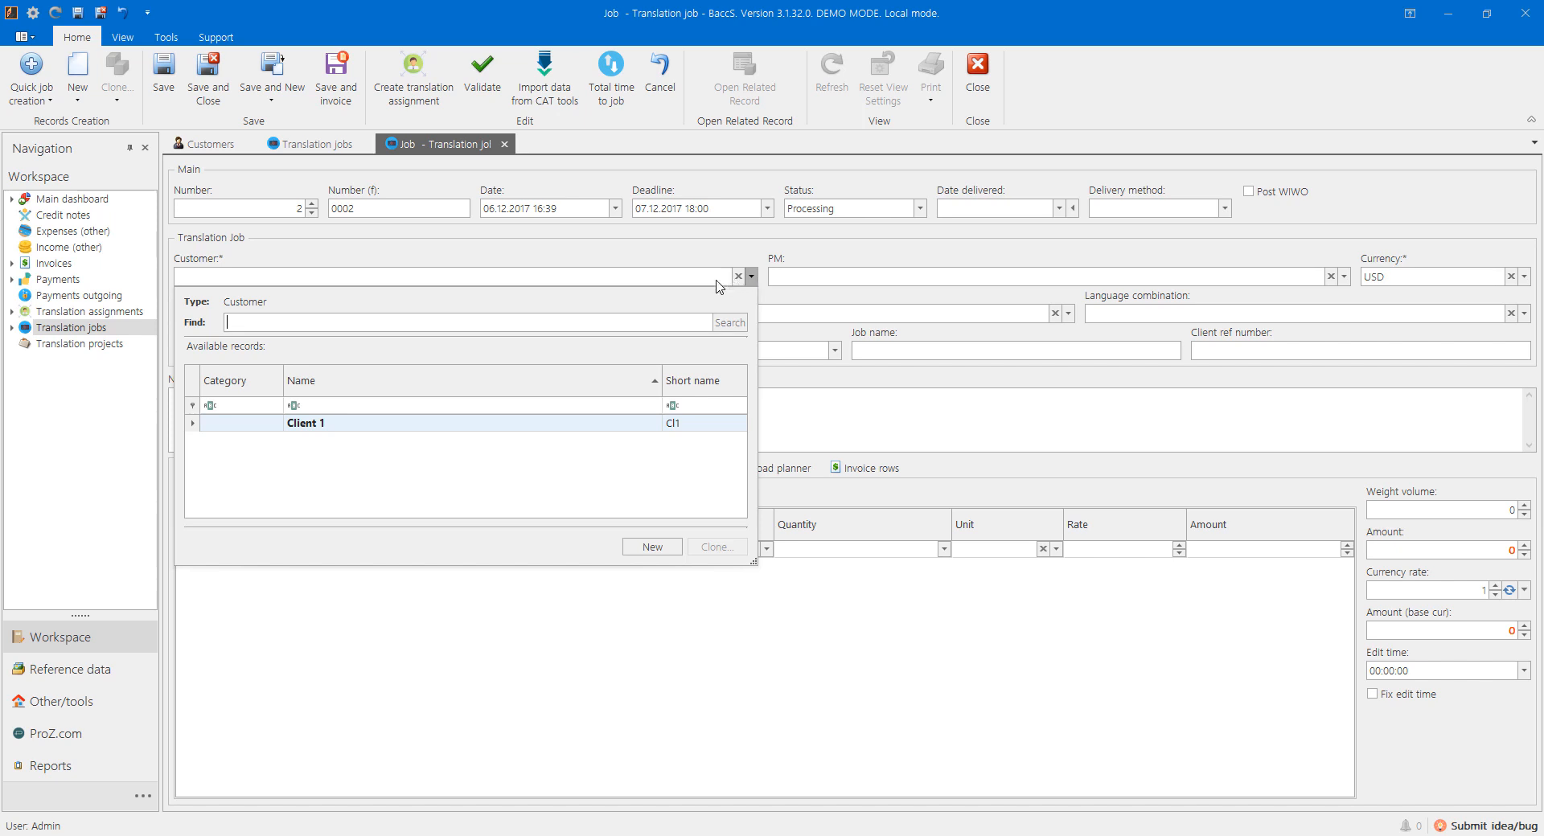
Step: Assign Client 1 as the job's customer and start a new PM contact
left_click(493, 428)
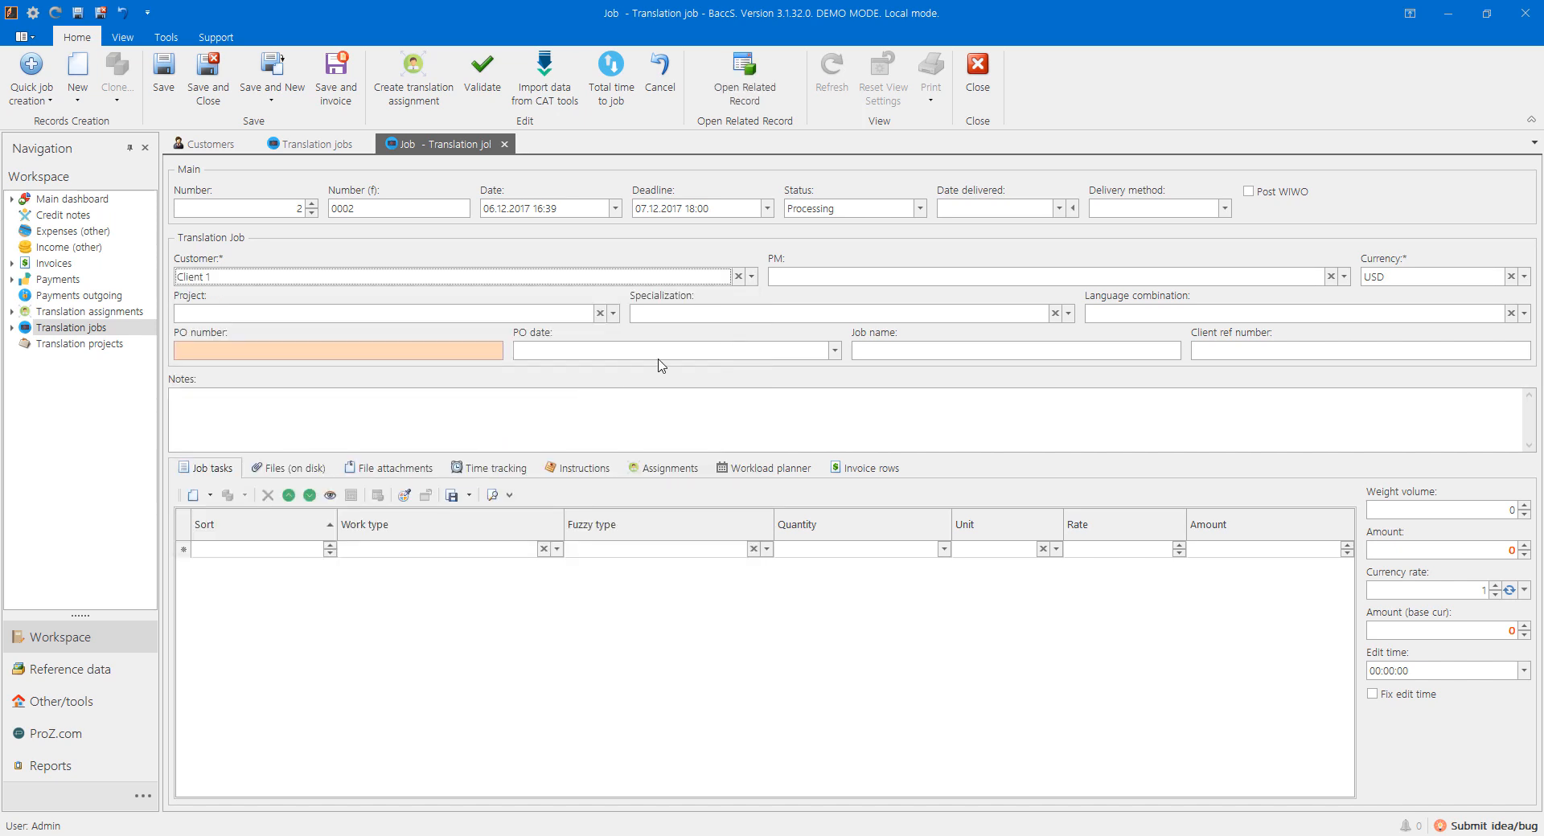
left_click(1343, 276)
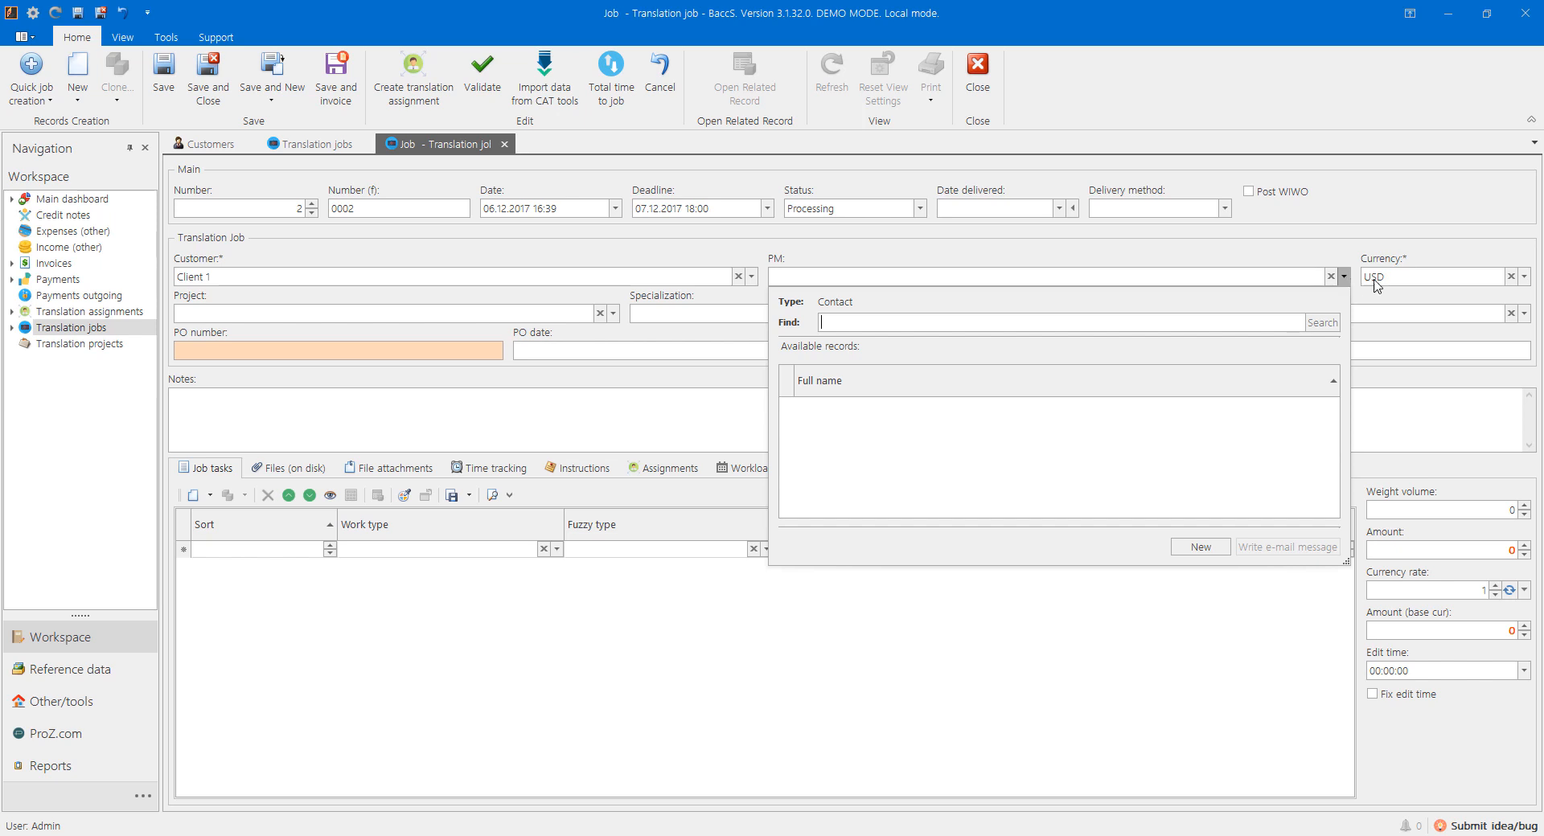
left_click(1193, 555)
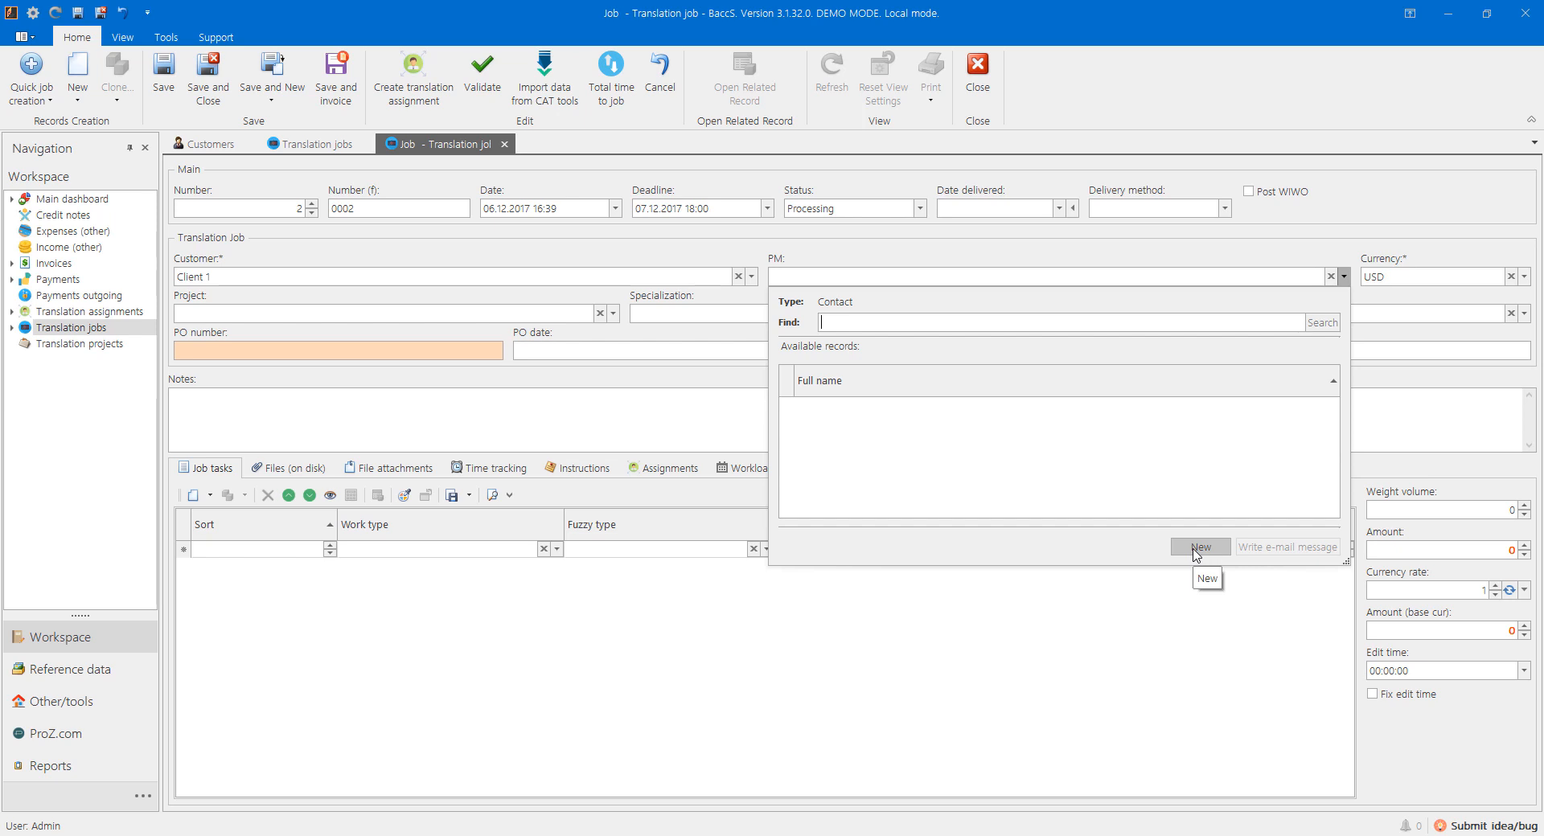
left_click(1196, 552)
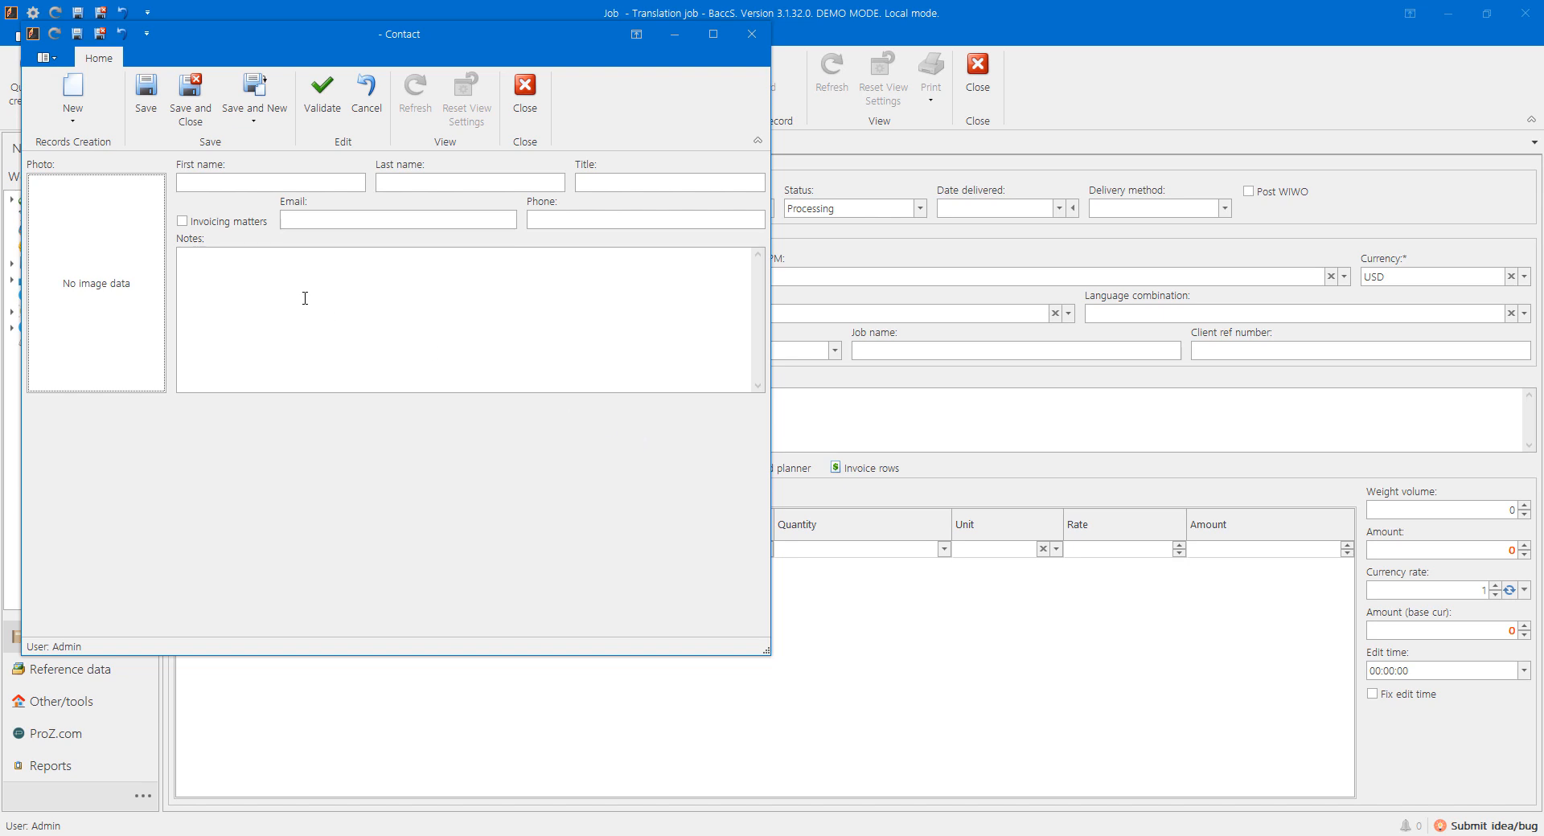
Step: Fill in the PM contact's first and last name, title Manager and e-mail, then save it
left_click(208, 184)
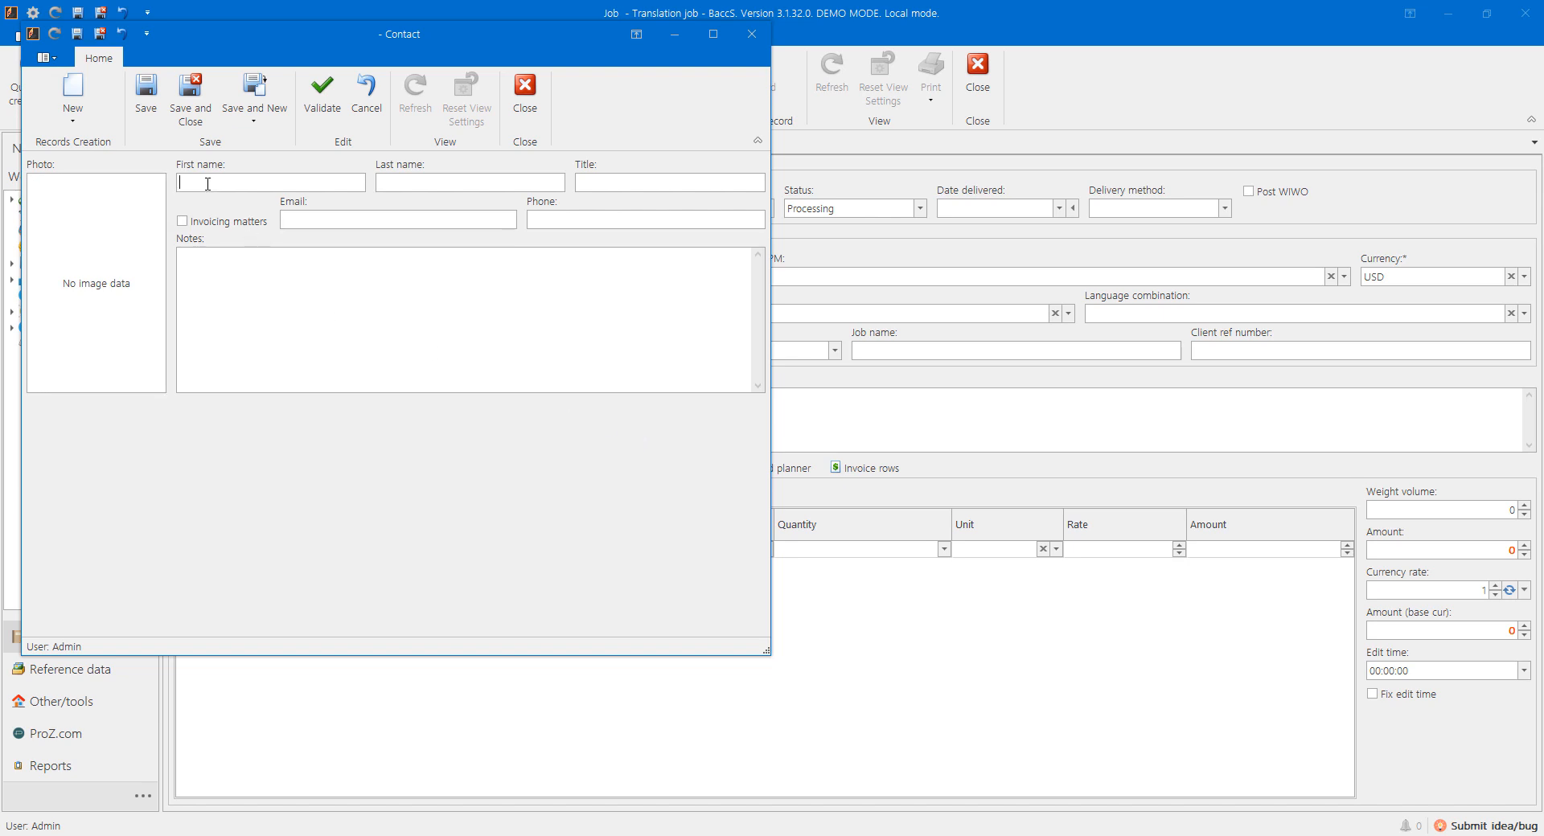
key("Tab")
key("Tab")
type("Manager")
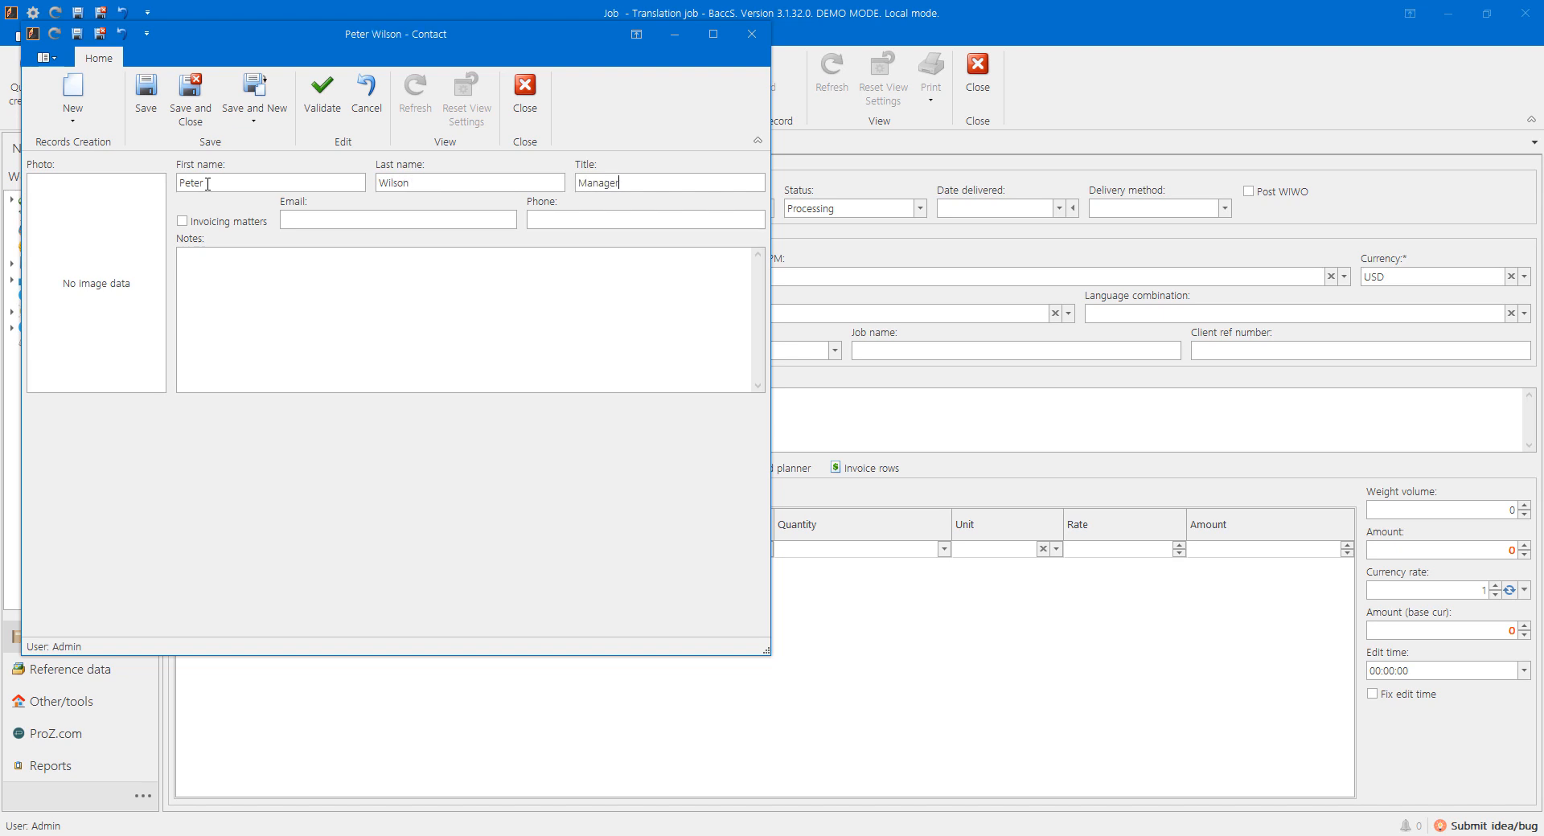
key("Tab")
key("Tab")
left_click(192, 112)
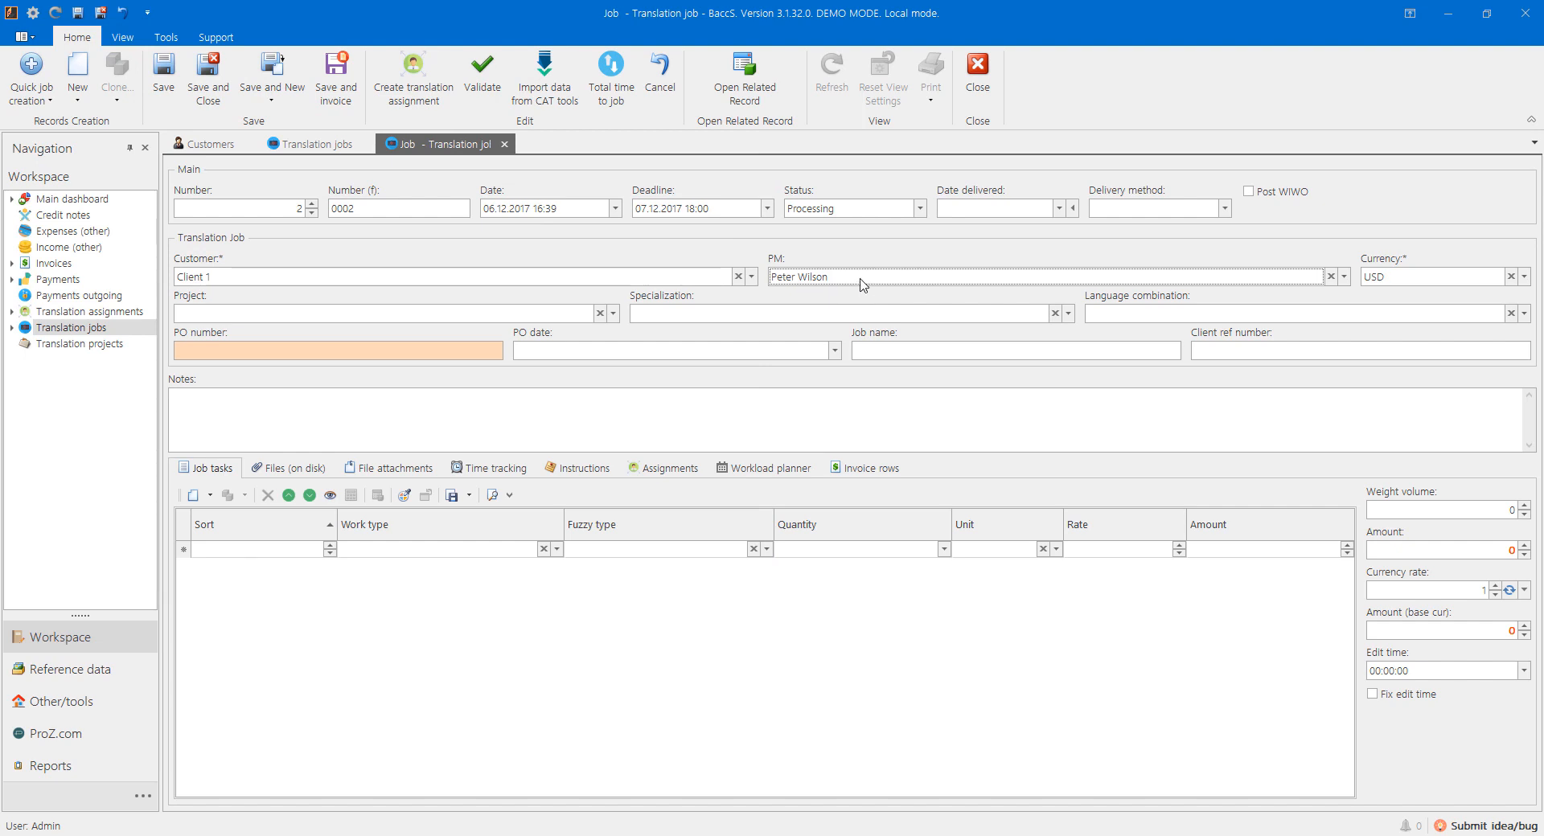
Step: Start a new language combination and create English (ISO eneng) as its source language
left_click(1133, 316)
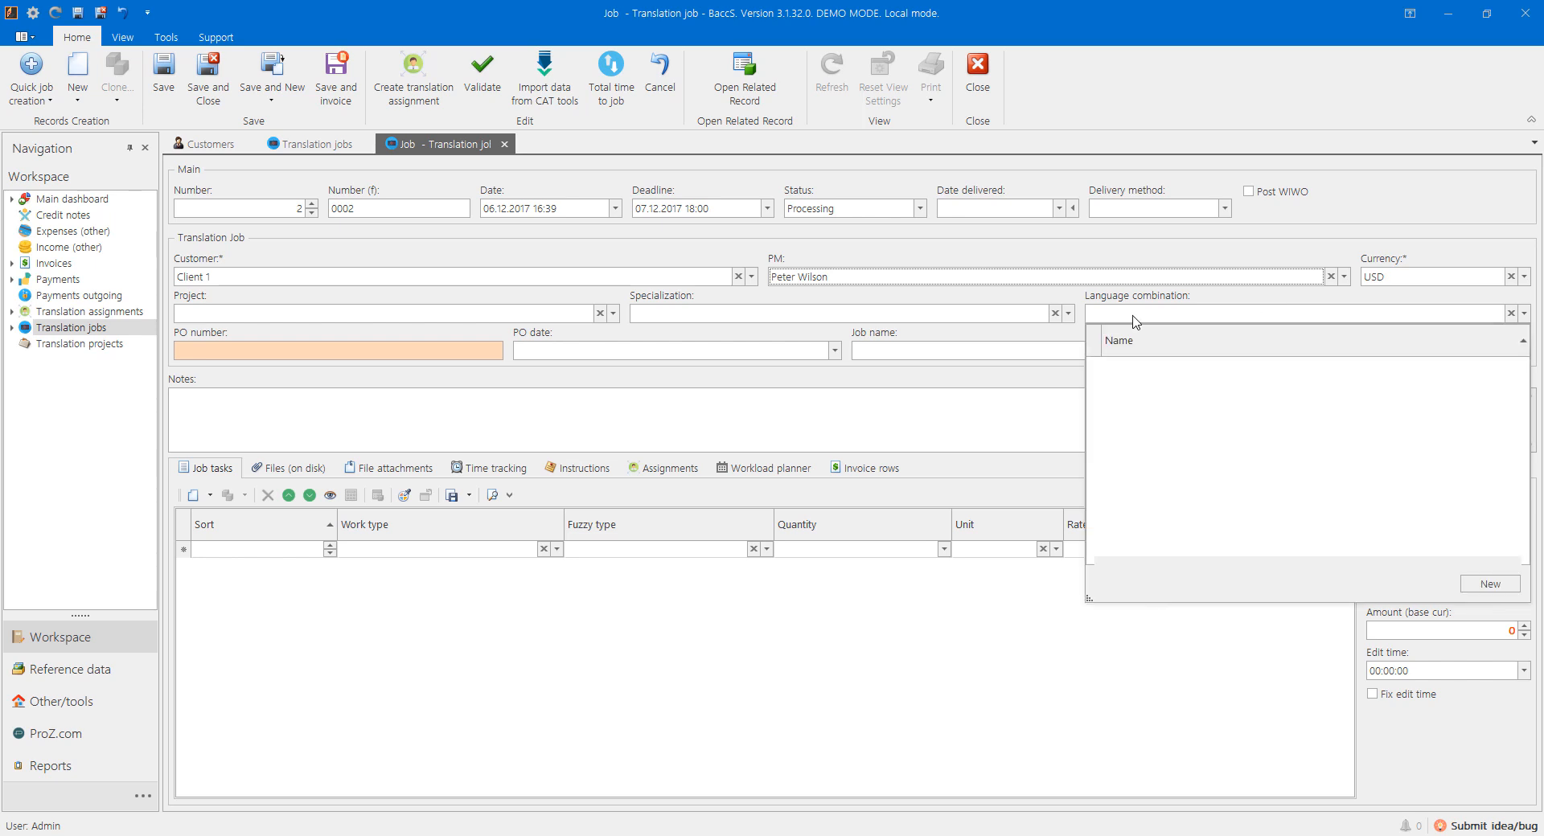
left_click(1491, 585)
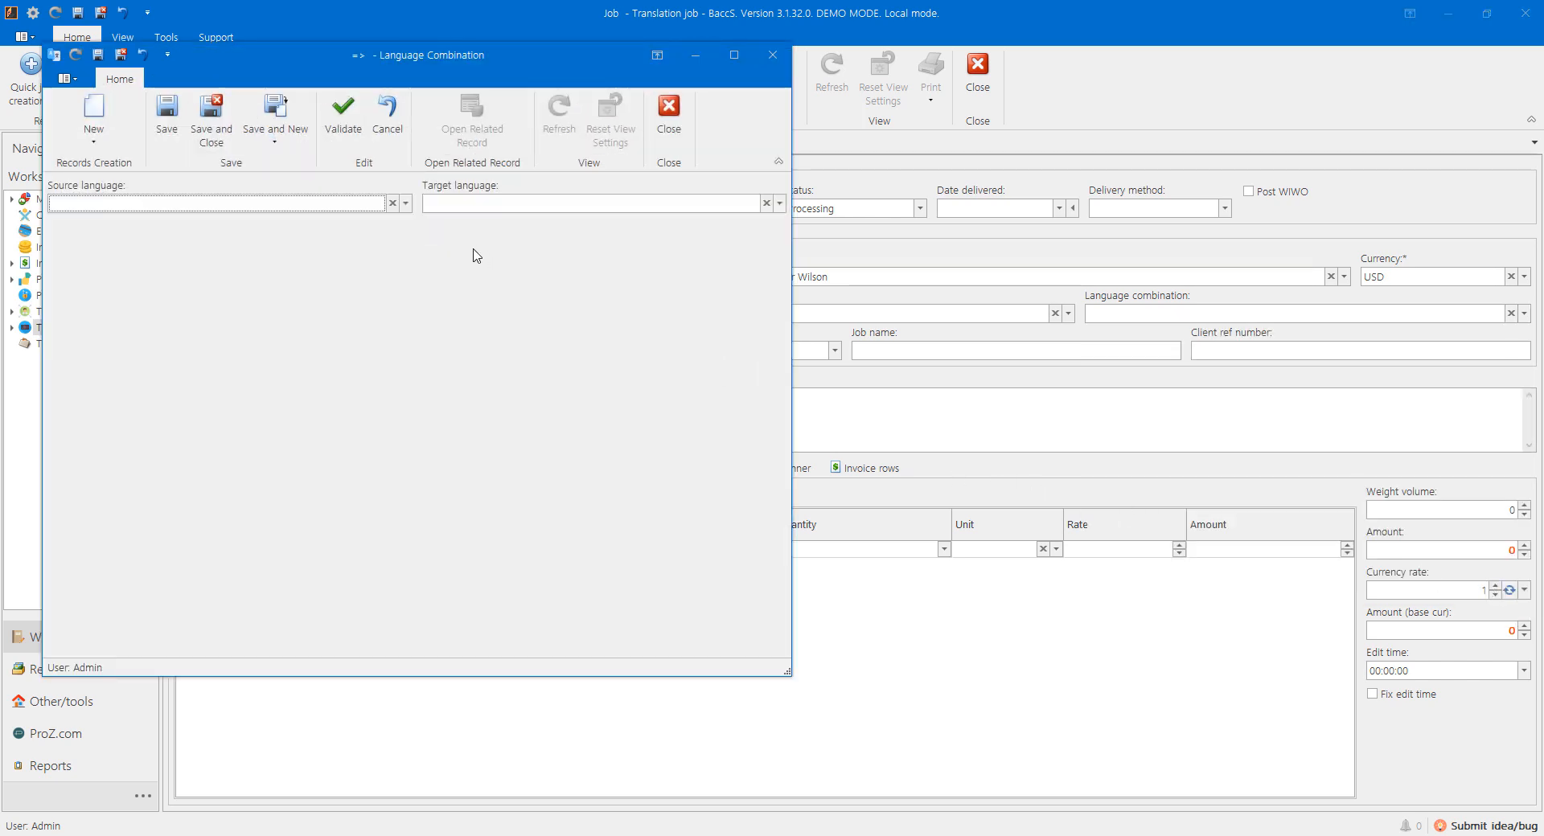
left_click(406, 203)
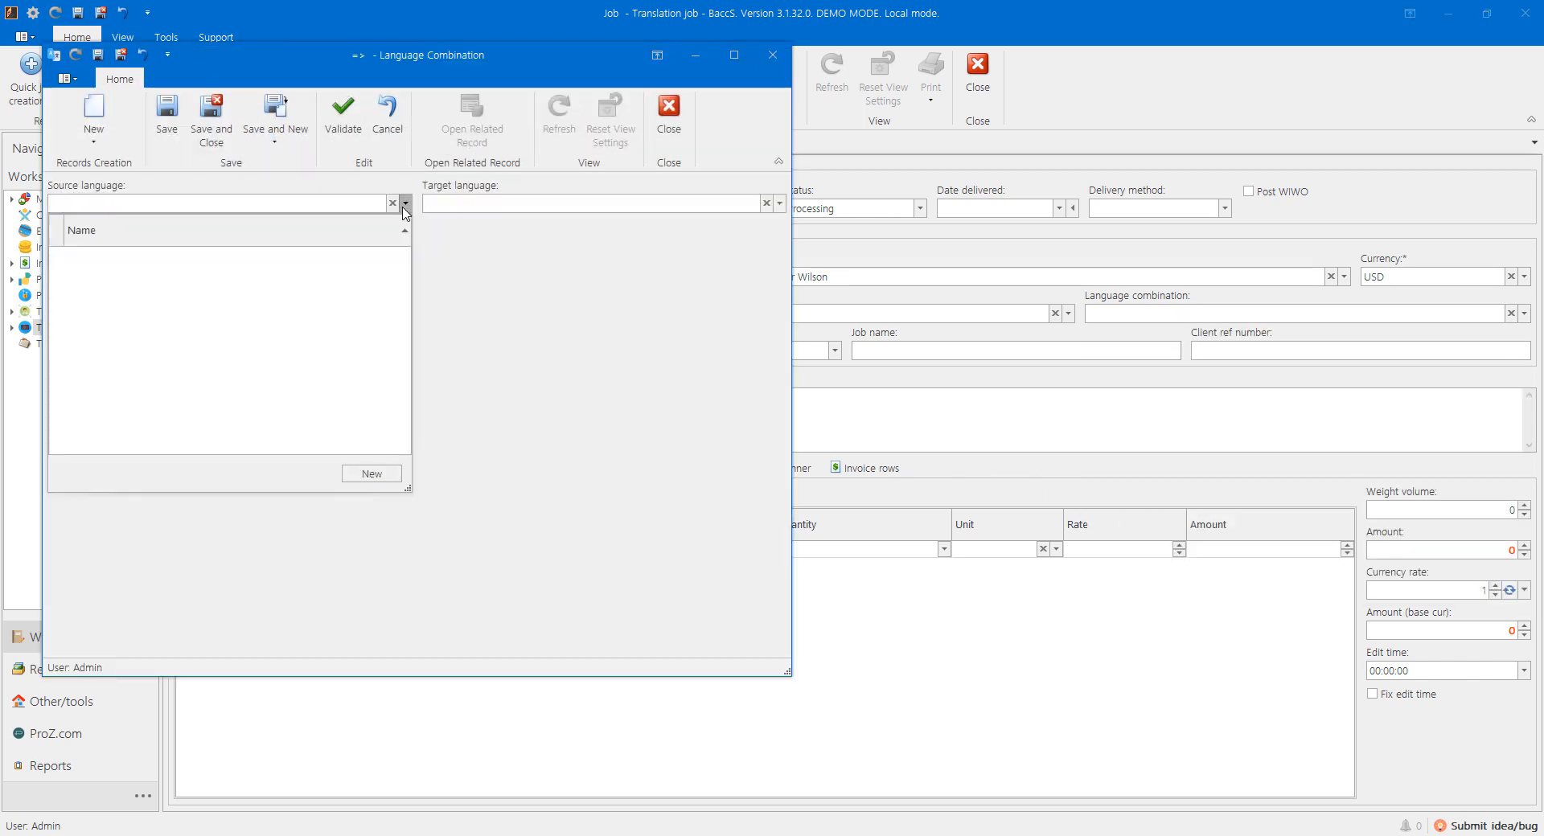
left_click(367, 478)
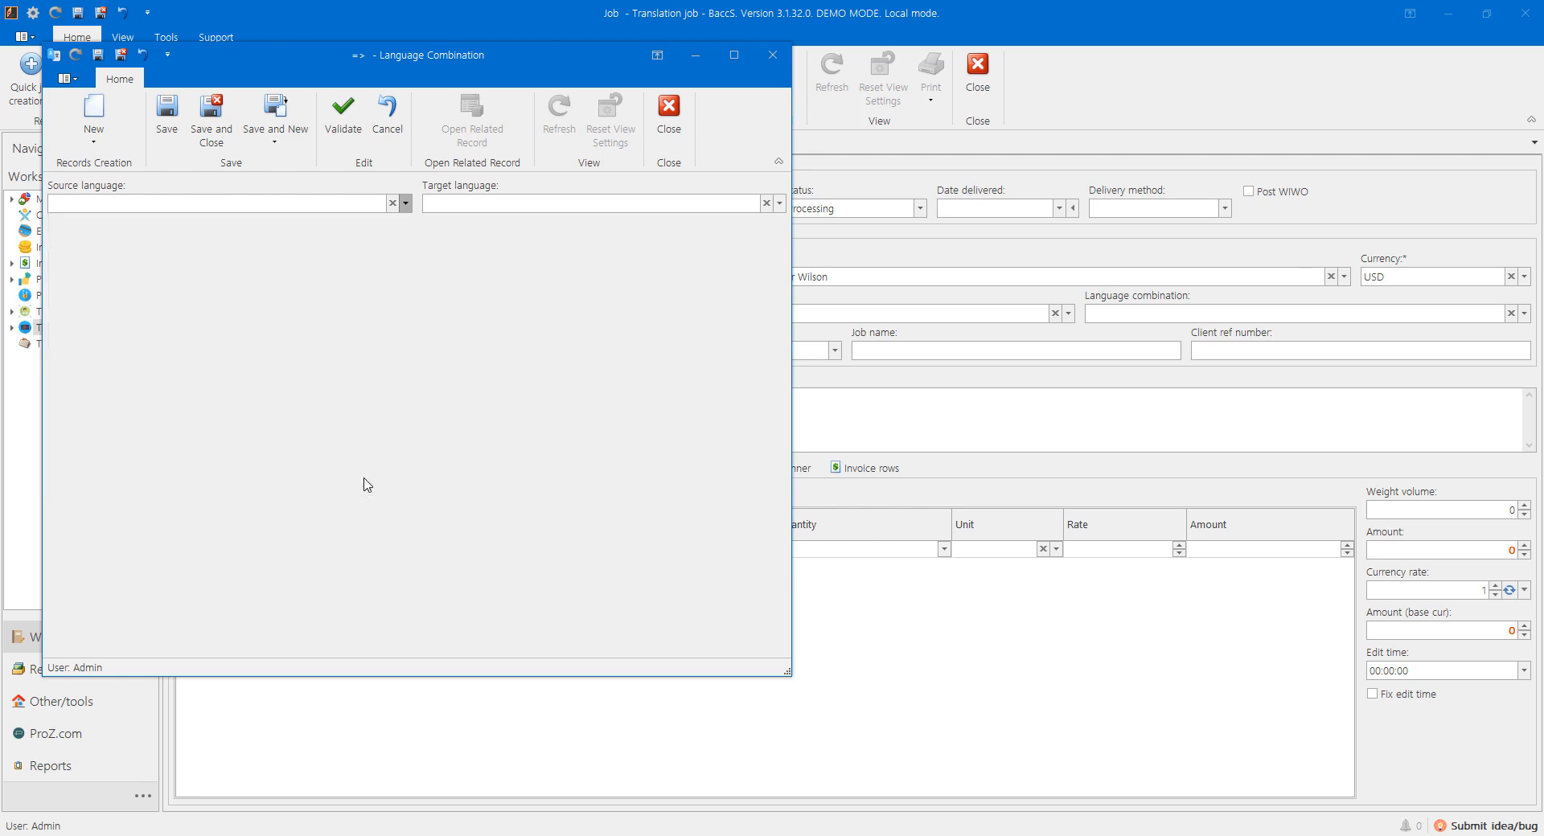
type("English")
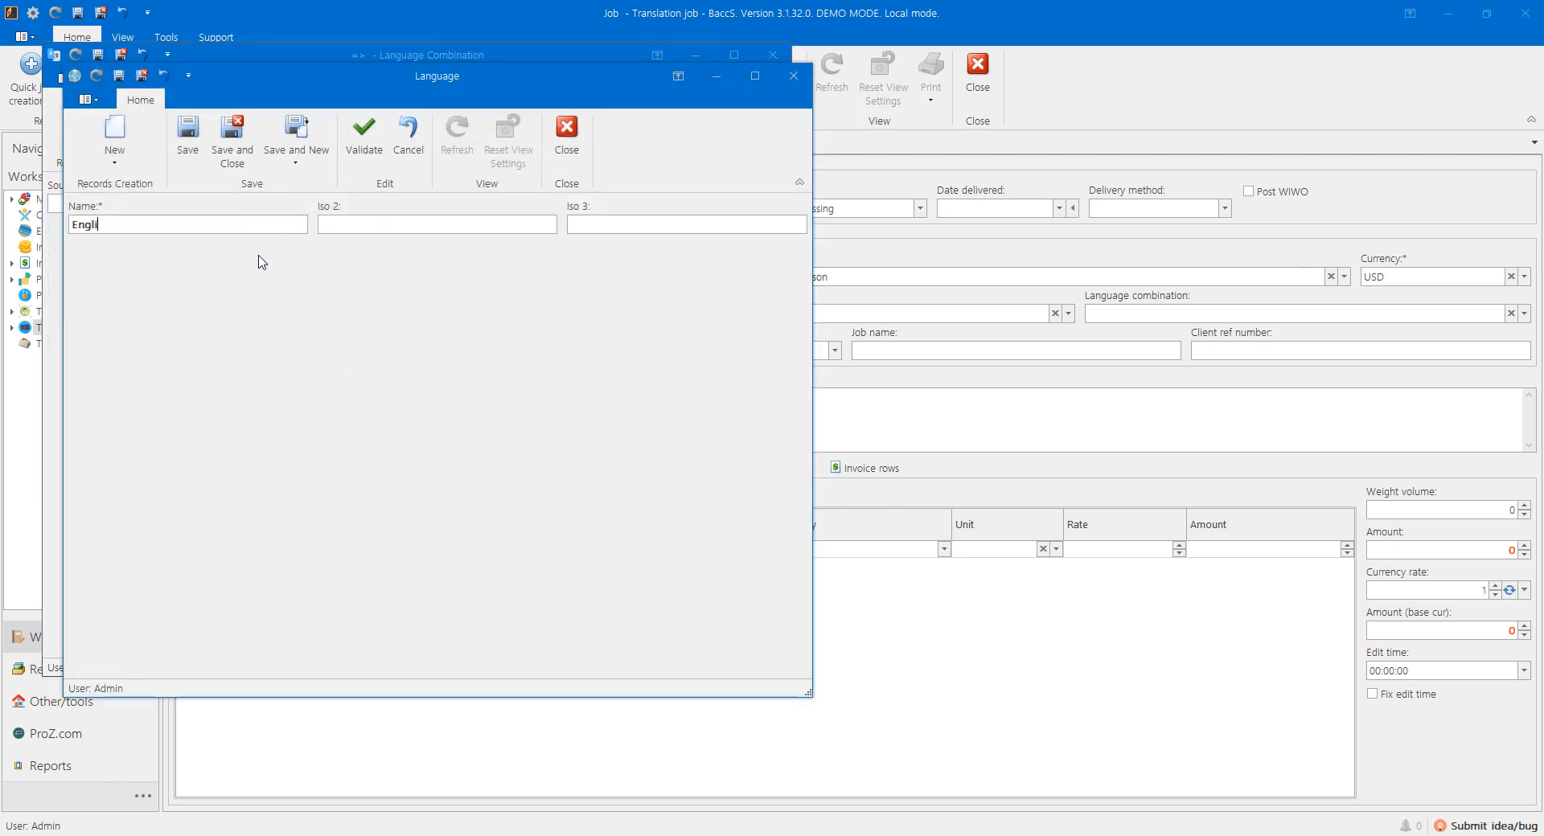
key("Tab")
type("en")
type("eng")
key("ctrl+Return")
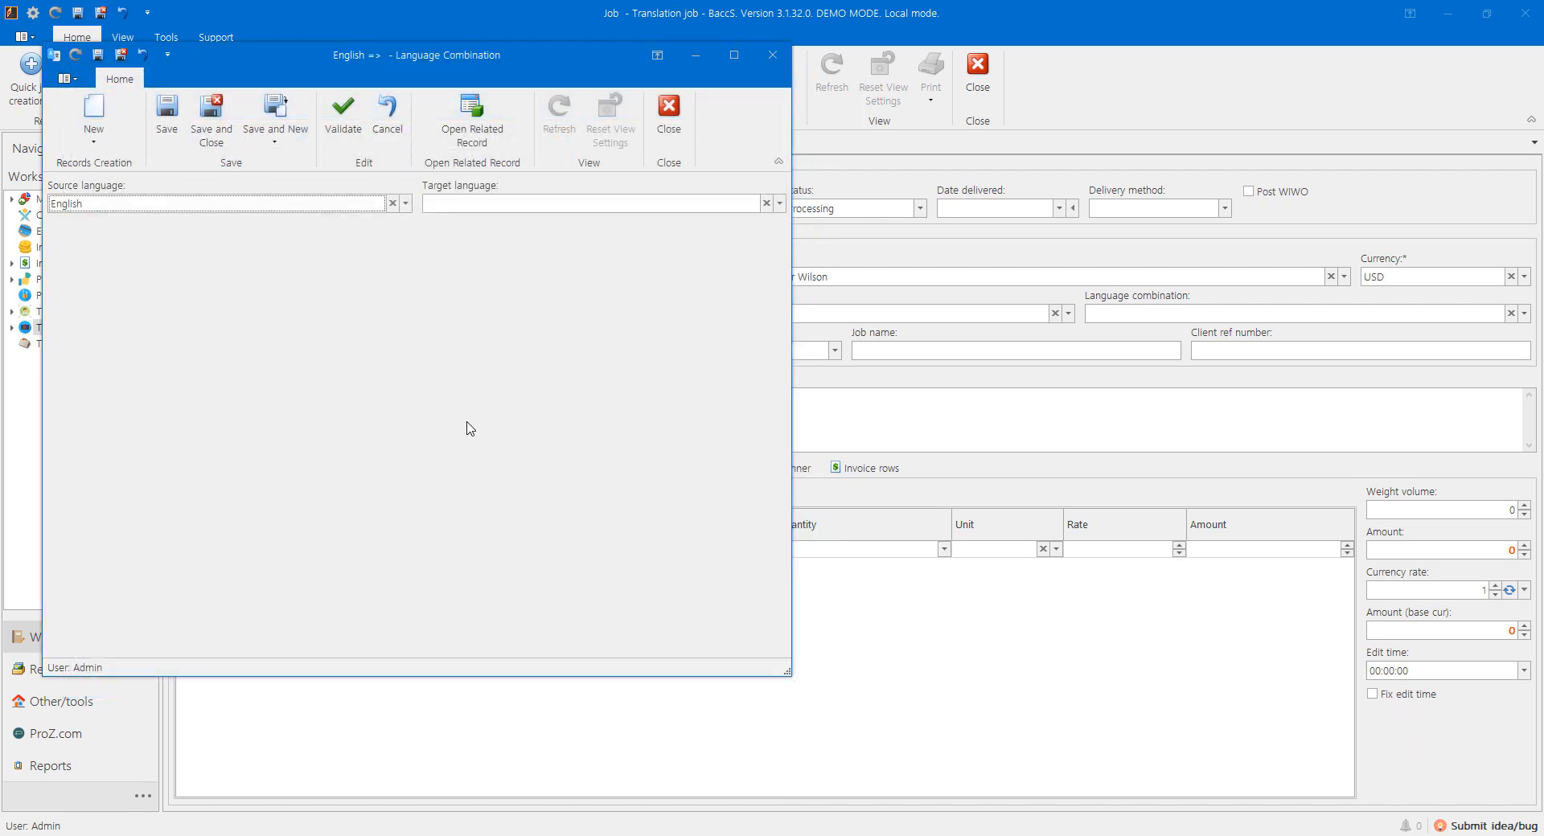
Step: Create Russian (ISO rurus) as the combination's target language
left_click(455, 207)
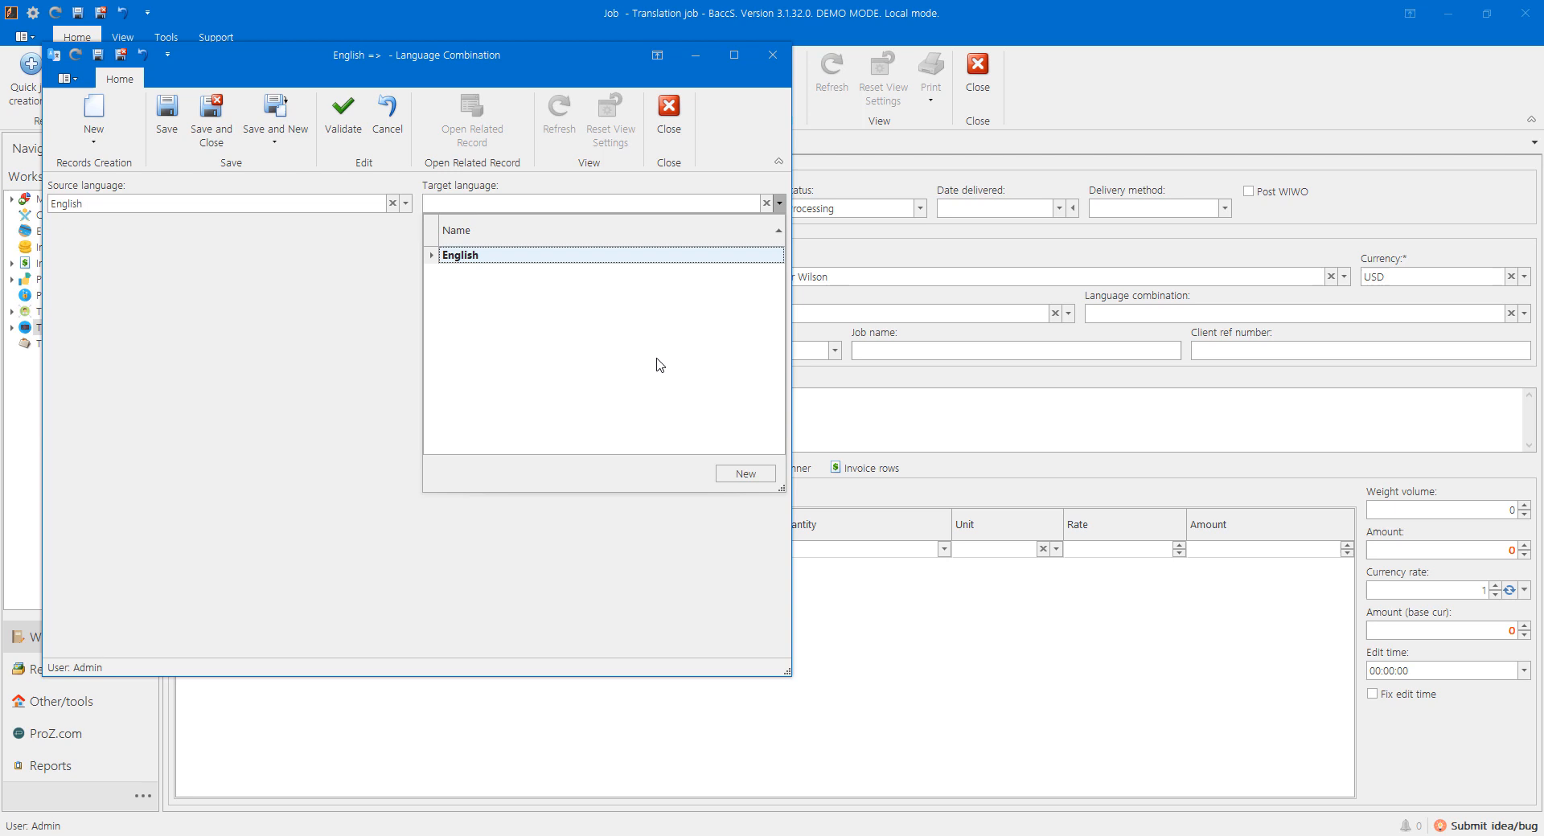
left_click(739, 477)
type("Russian")
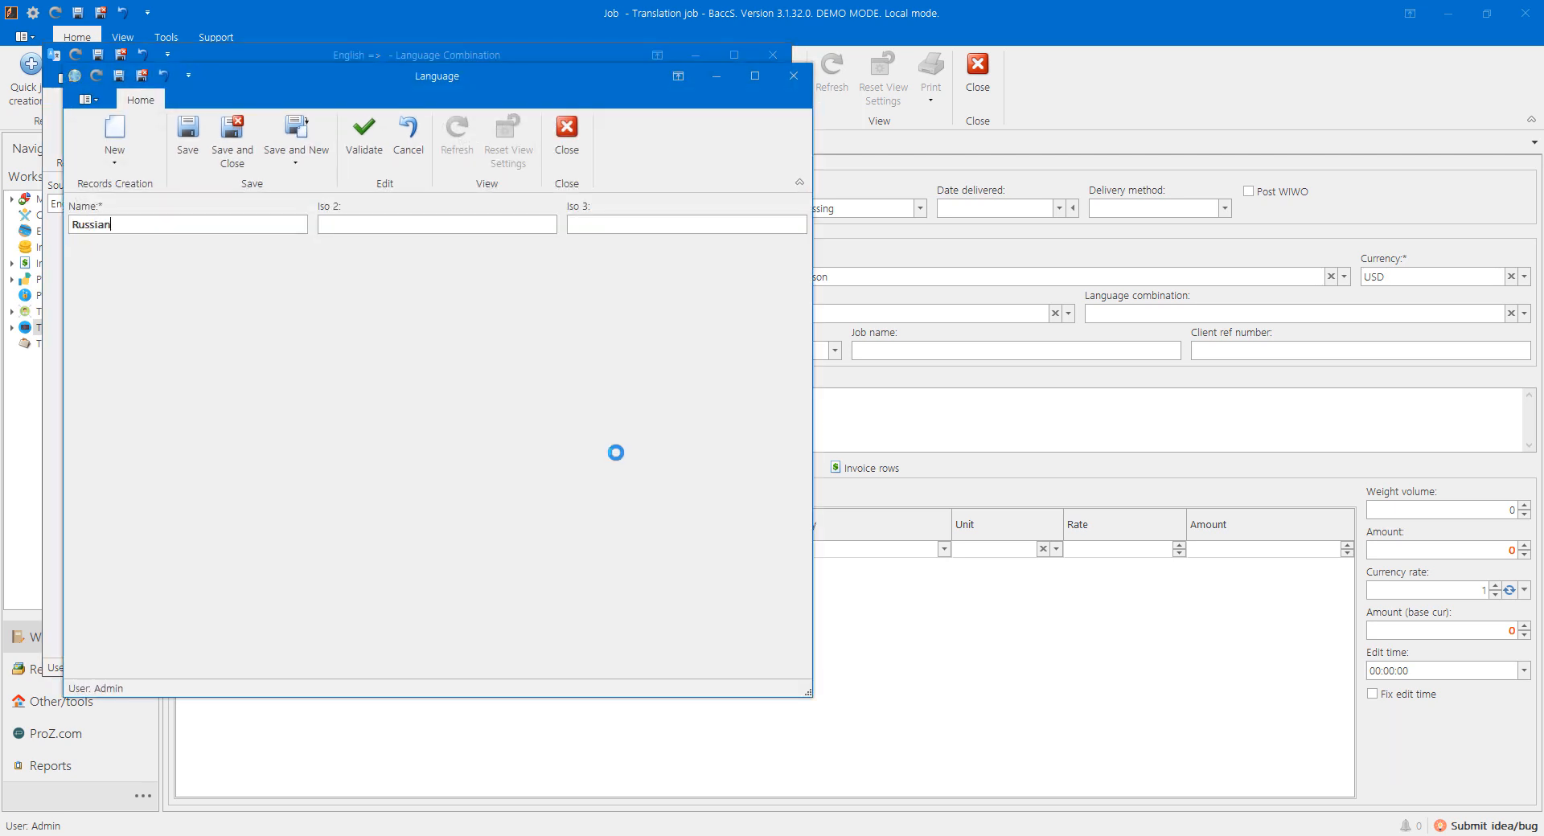
key("Tab")
type("ru")
type("rus")
key("ctrl+Return")
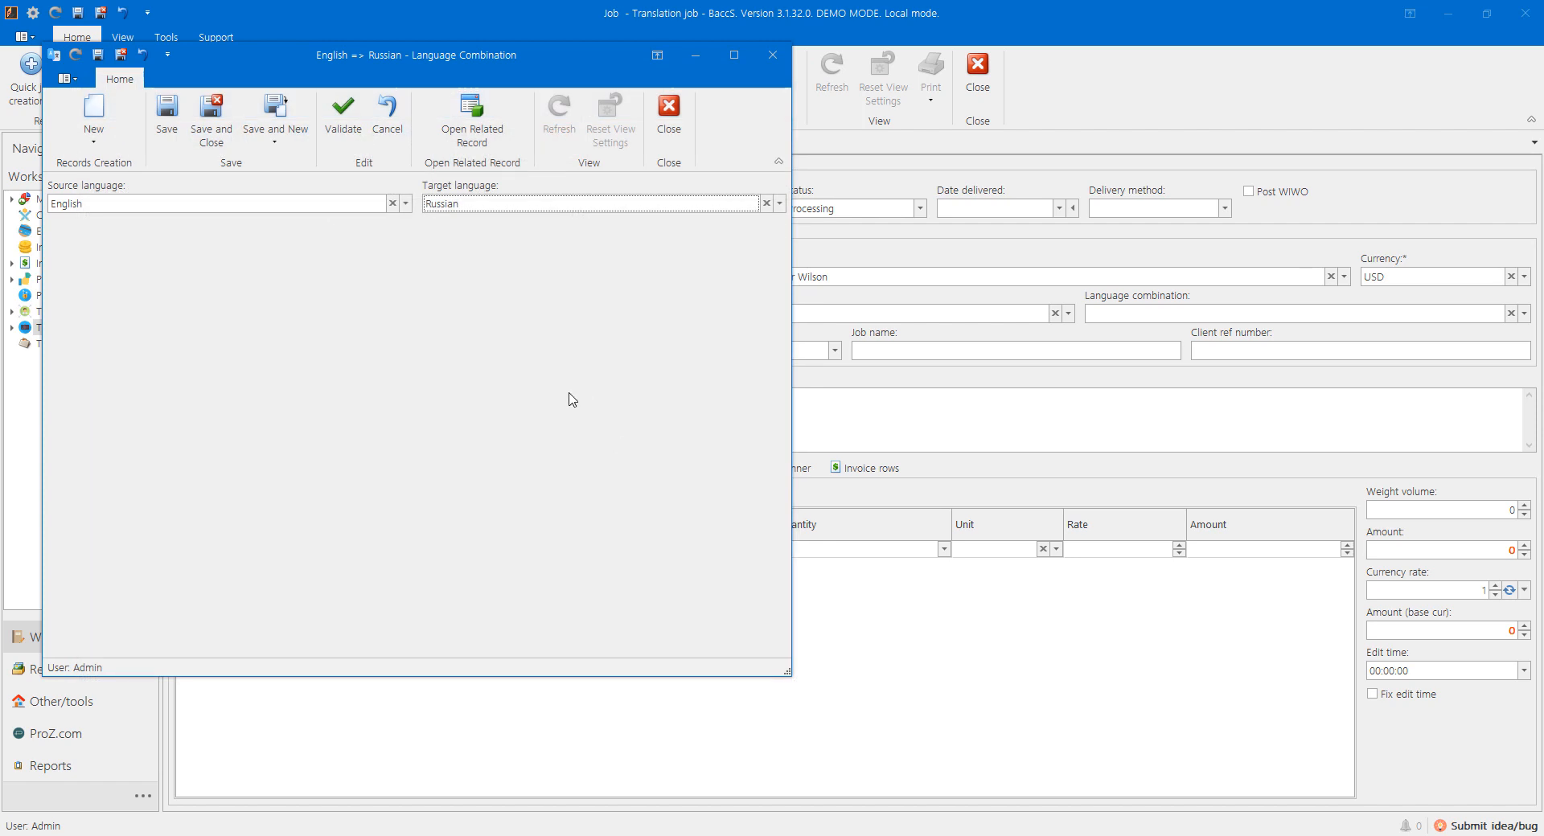
Step: Apply English => Russian to the job and enter PO number PO1
key("ctrl+Return")
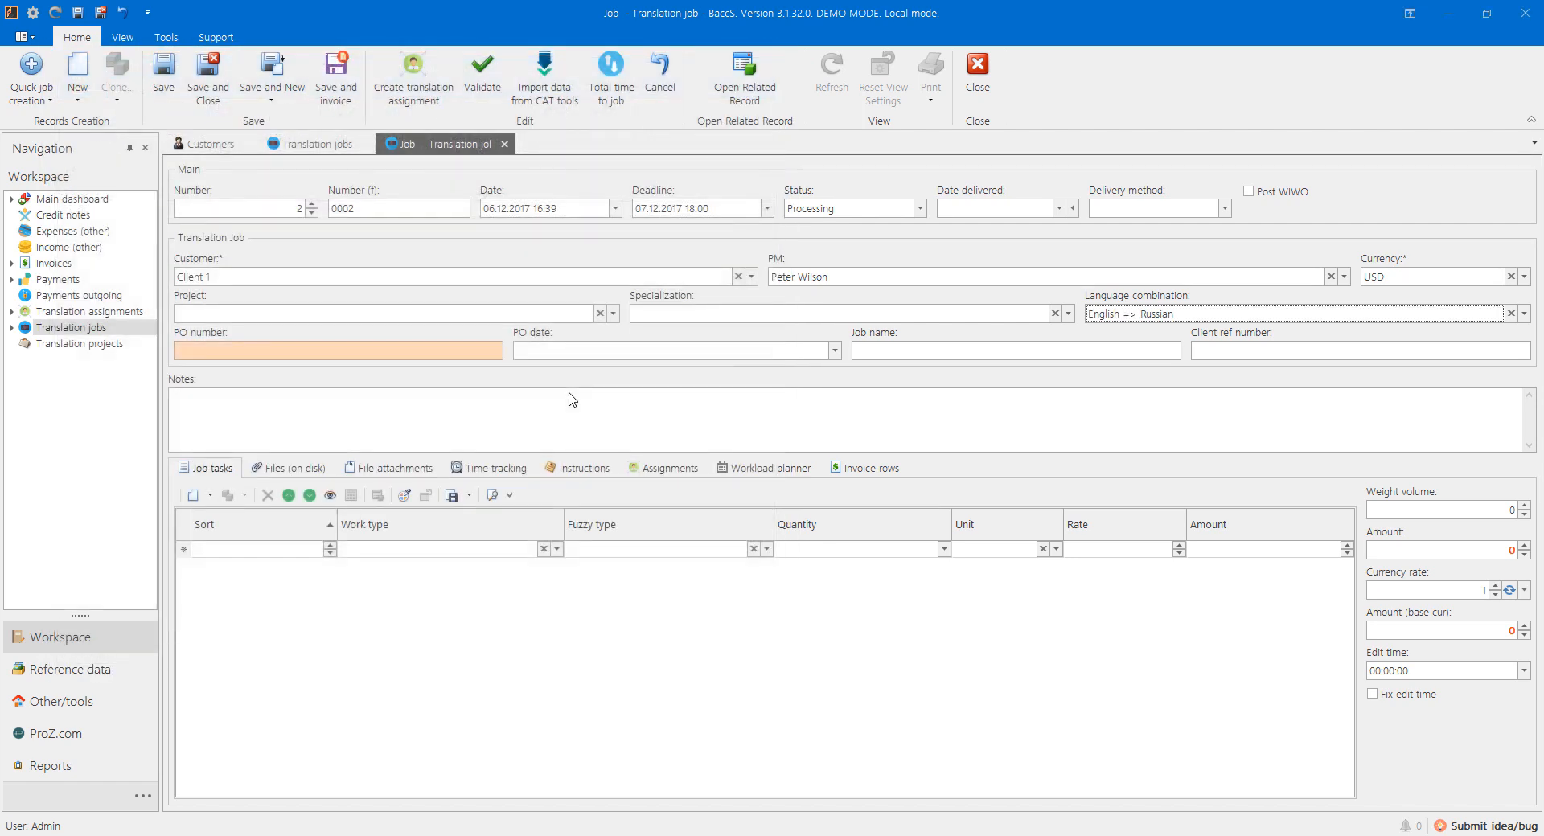
left_click(350, 356)
type("PO1")
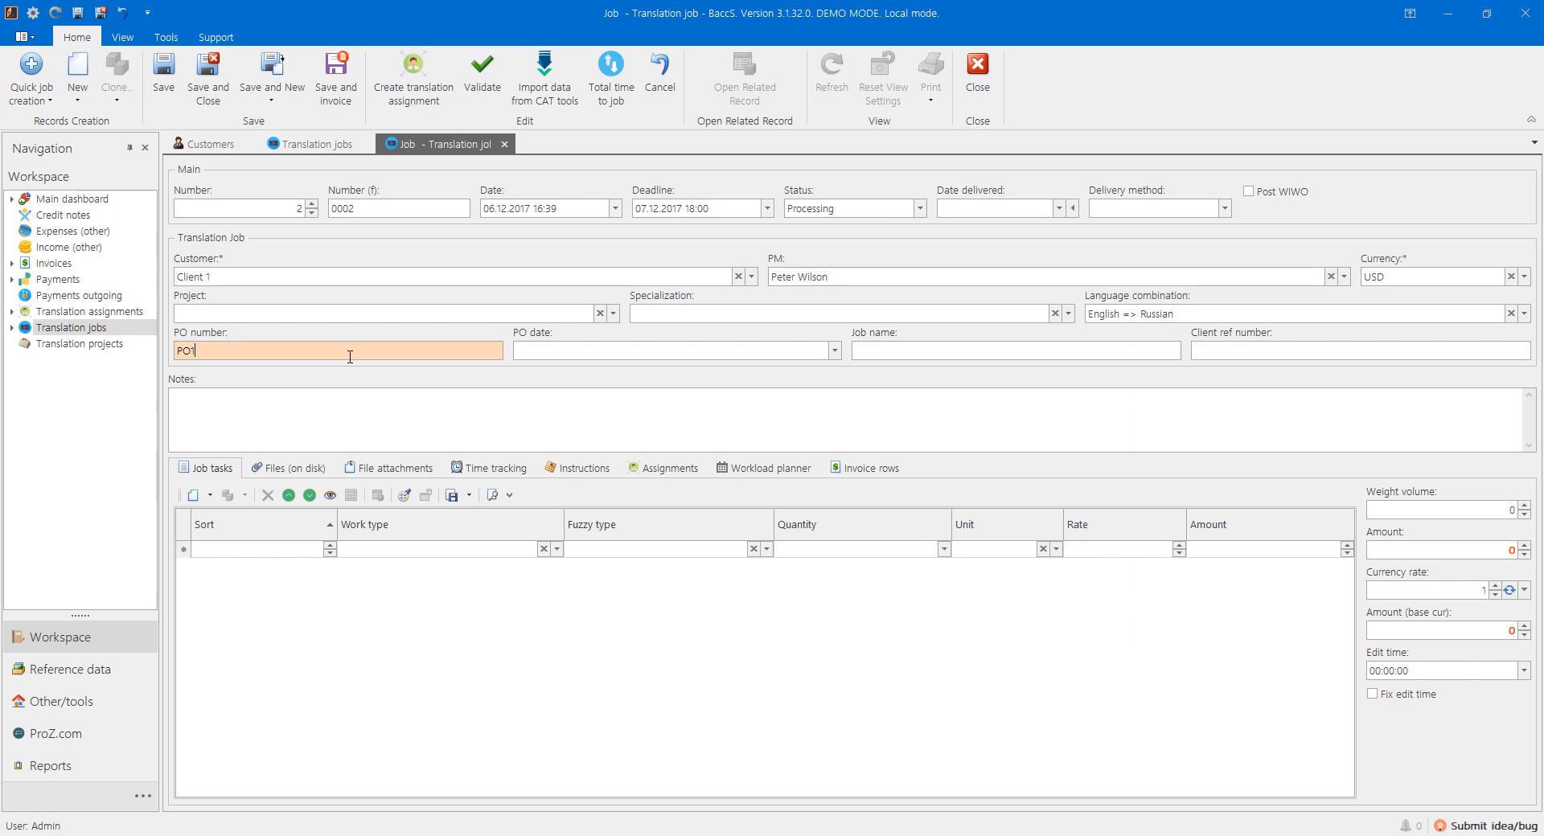
key("Tab")
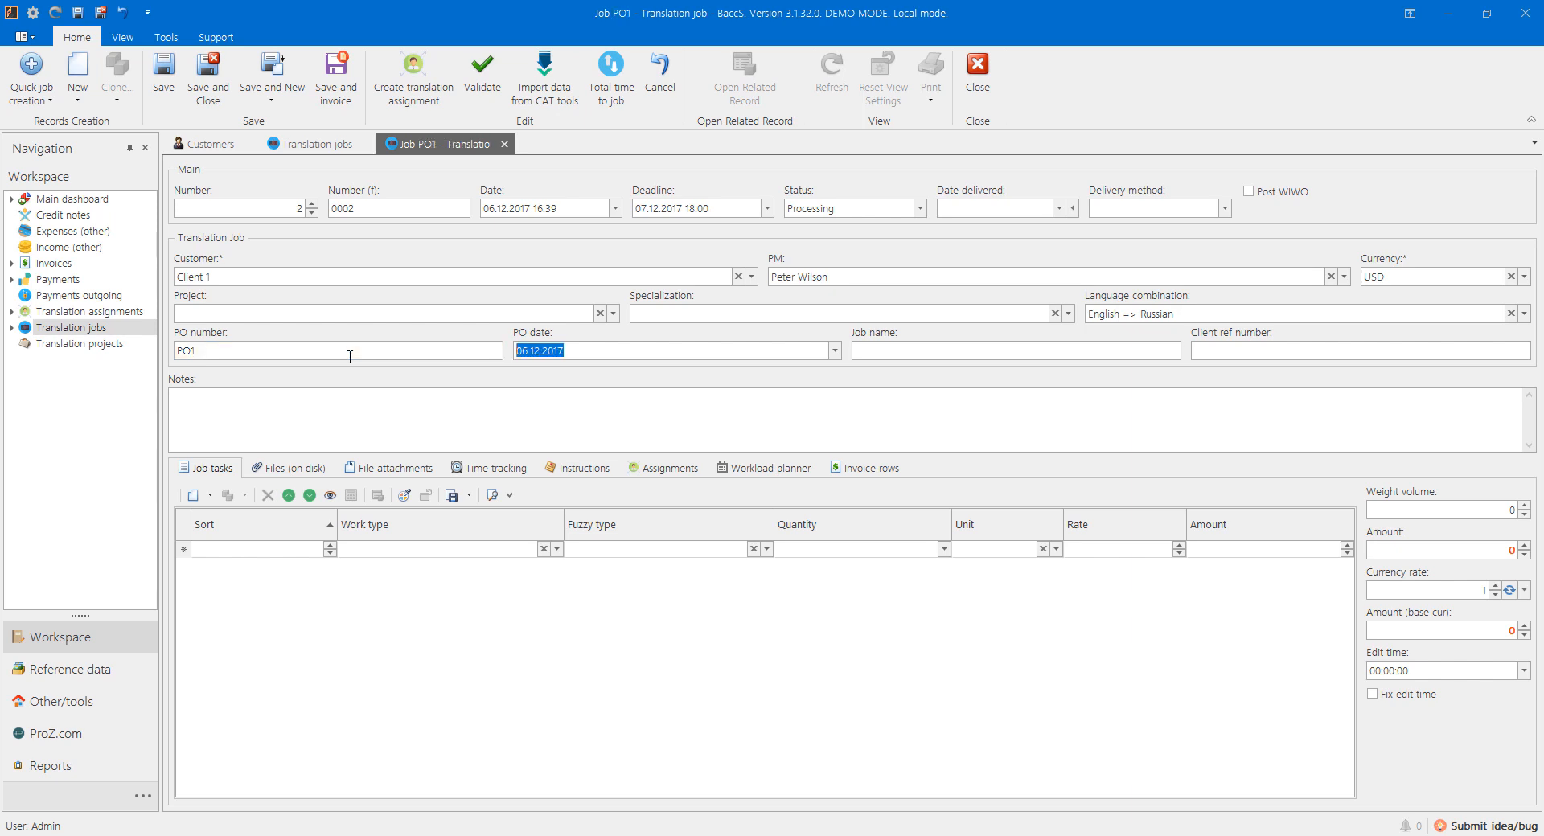
Step: Create a new General work field as the job's specialization
left_click(730, 318)
left_click(1033, 584)
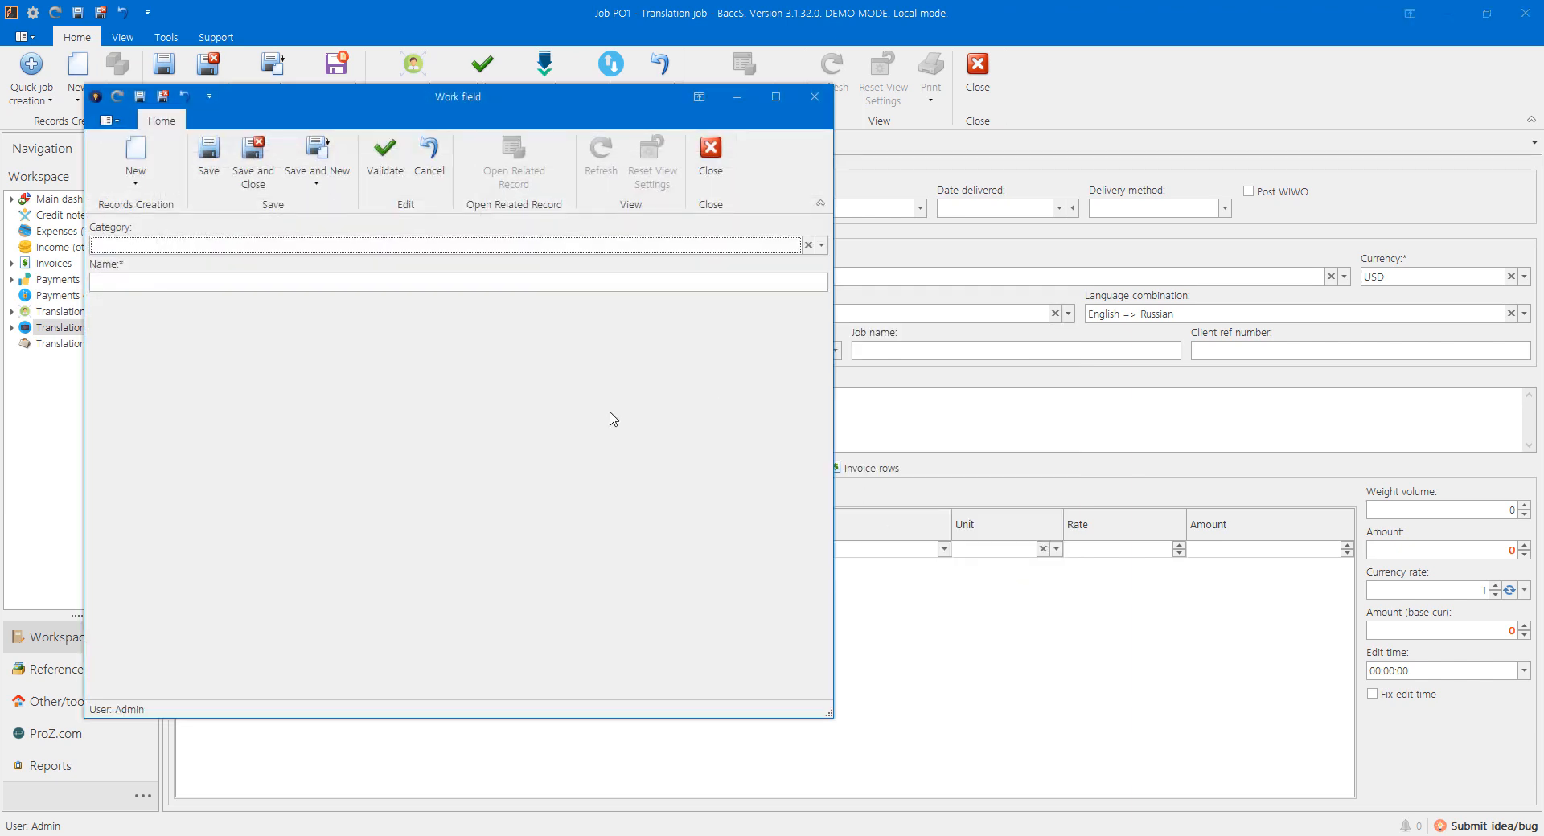
left_click(179, 288)
type("General")
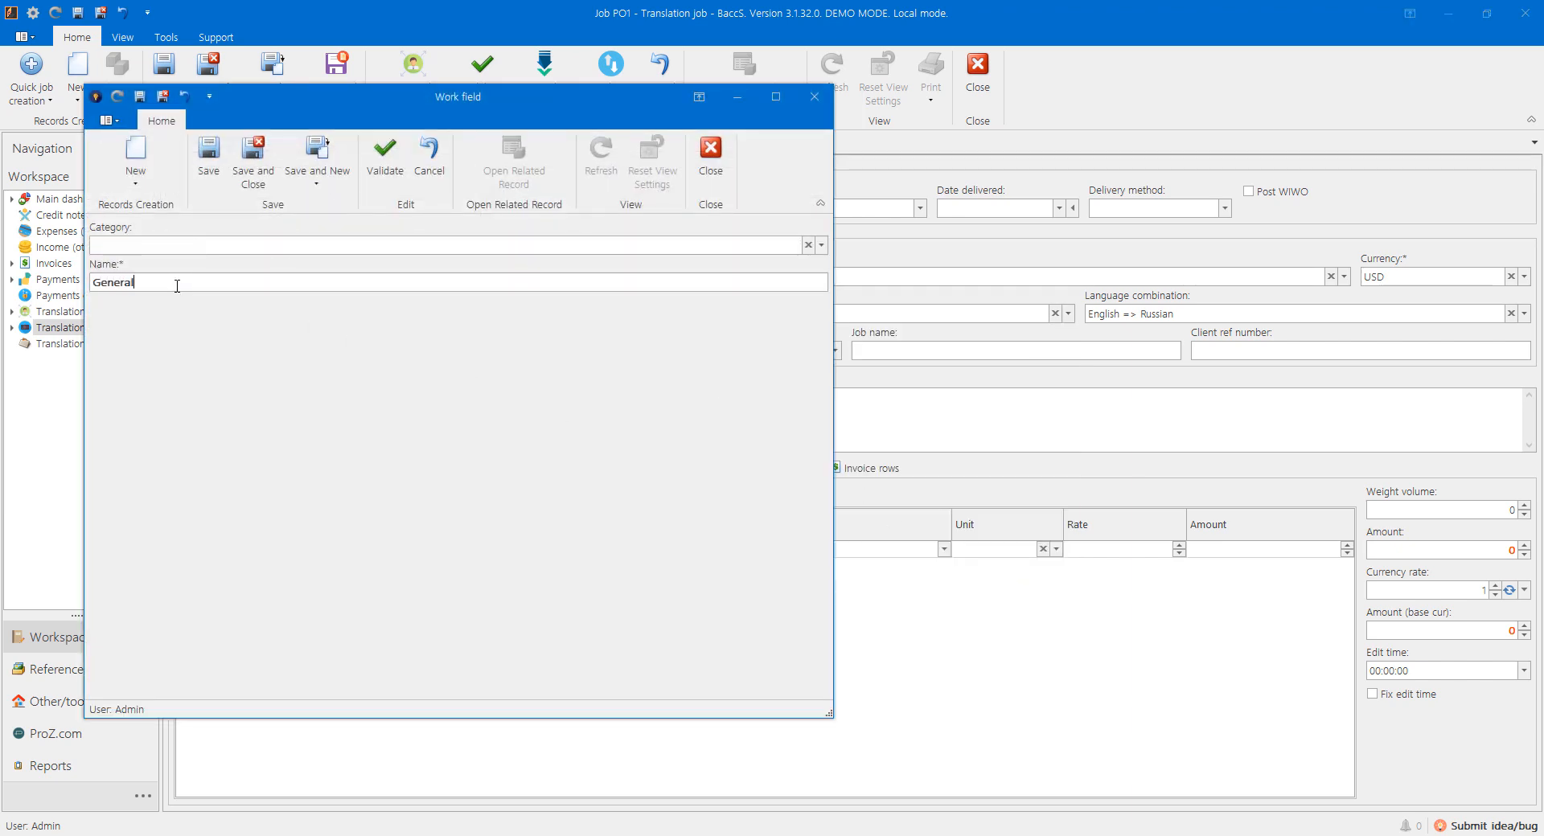
key("Return")
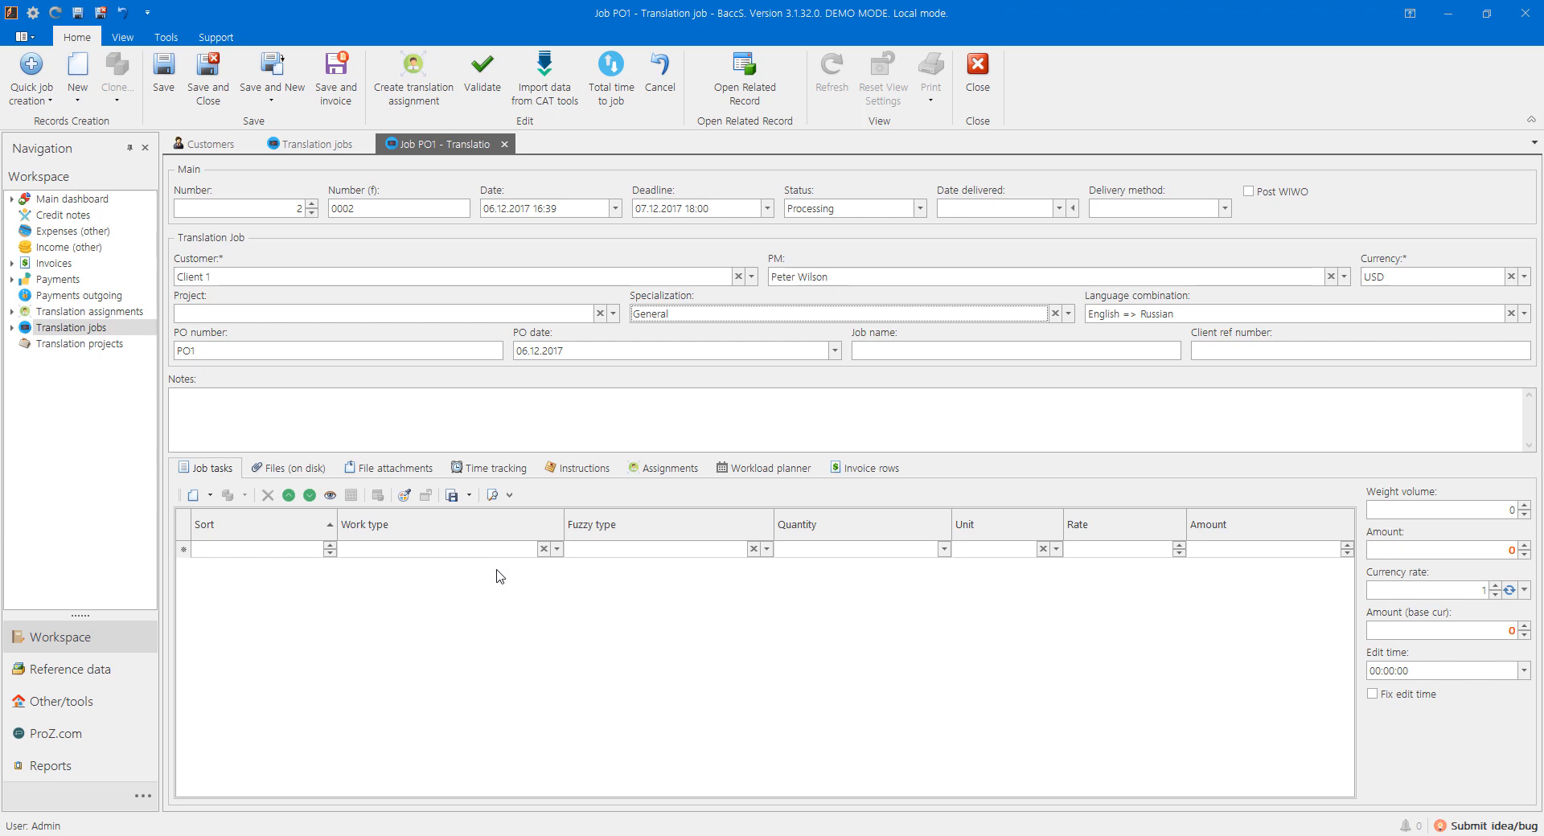
Step: Add a job task row with work type Translation
left_click(557, 549)
left_click(394, 650)
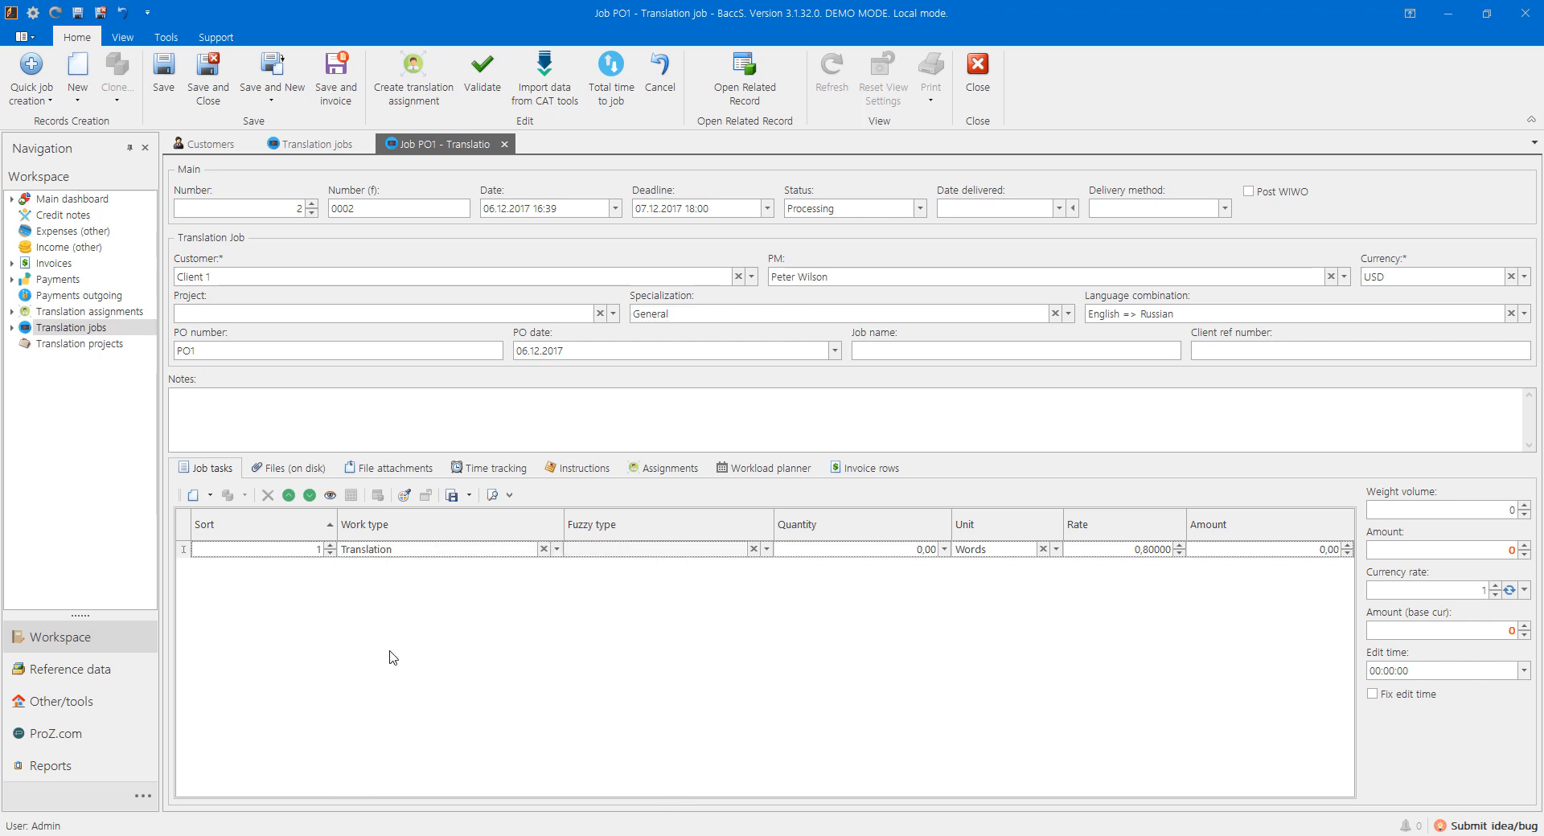
left_click(556, 549)
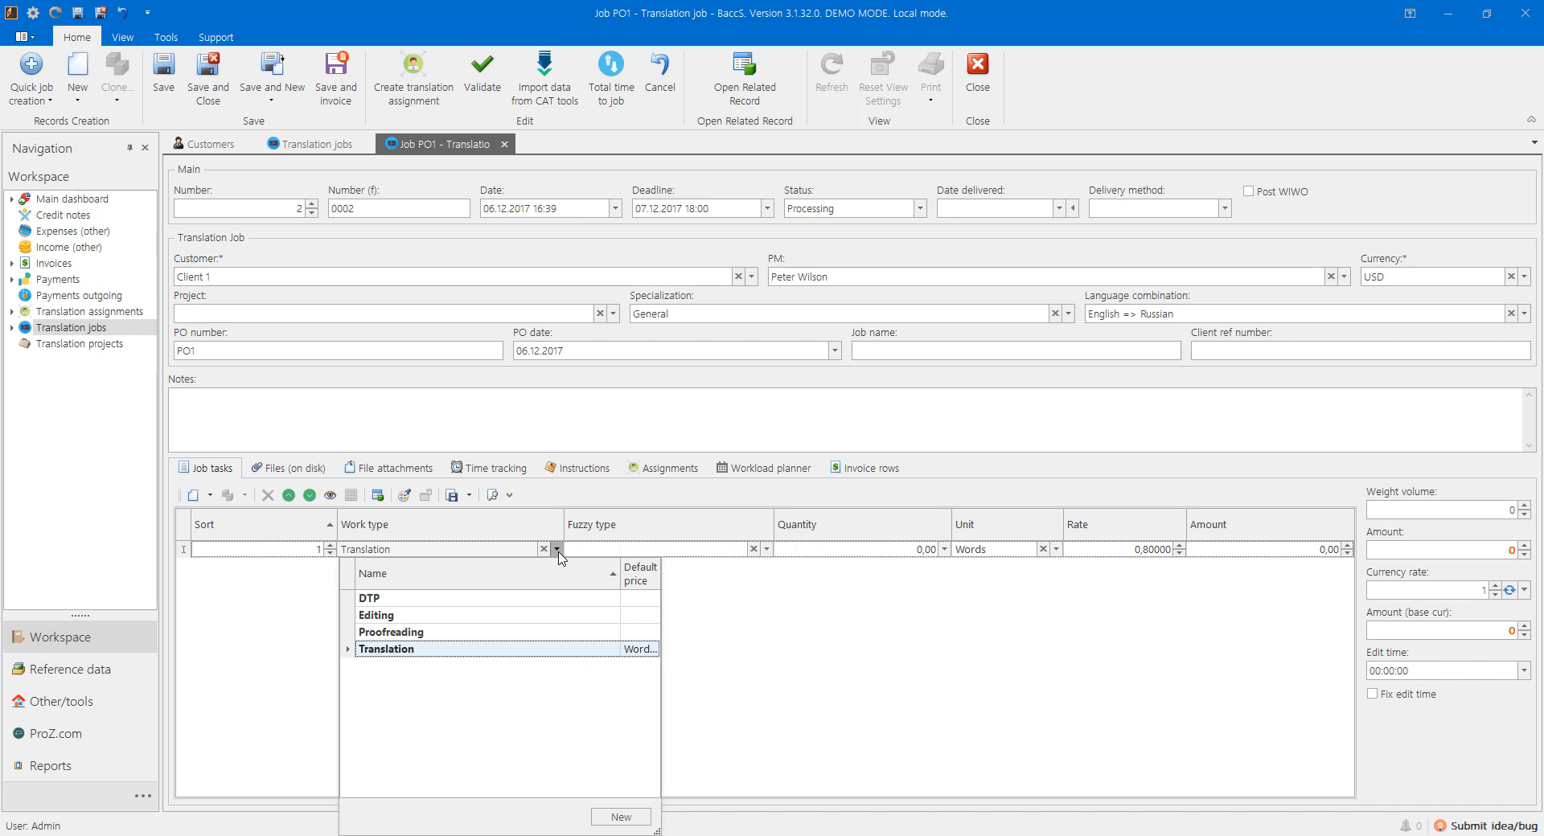
left_click(545, 550)
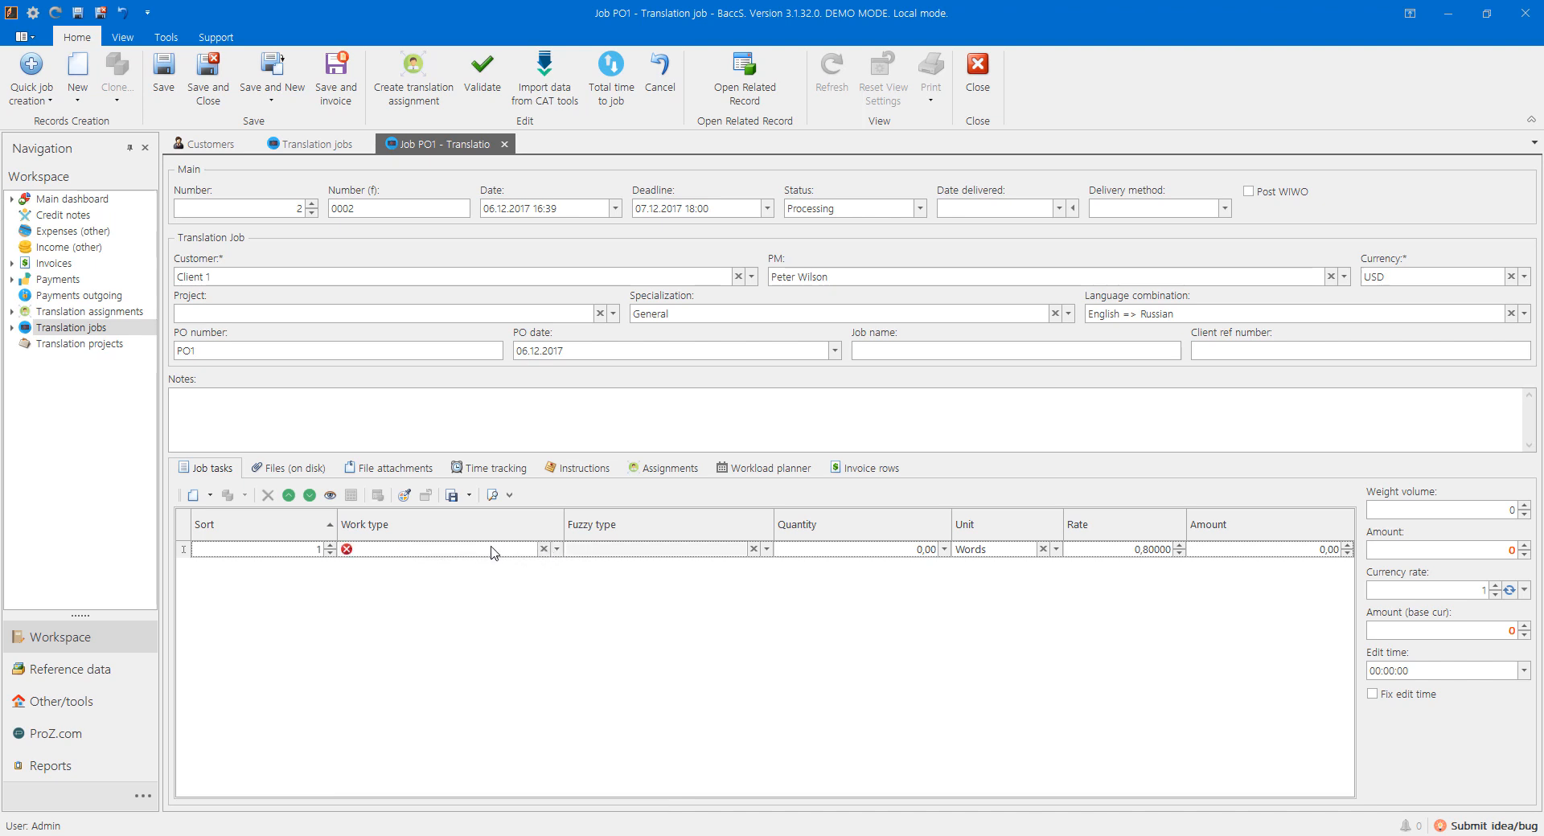
type("r")
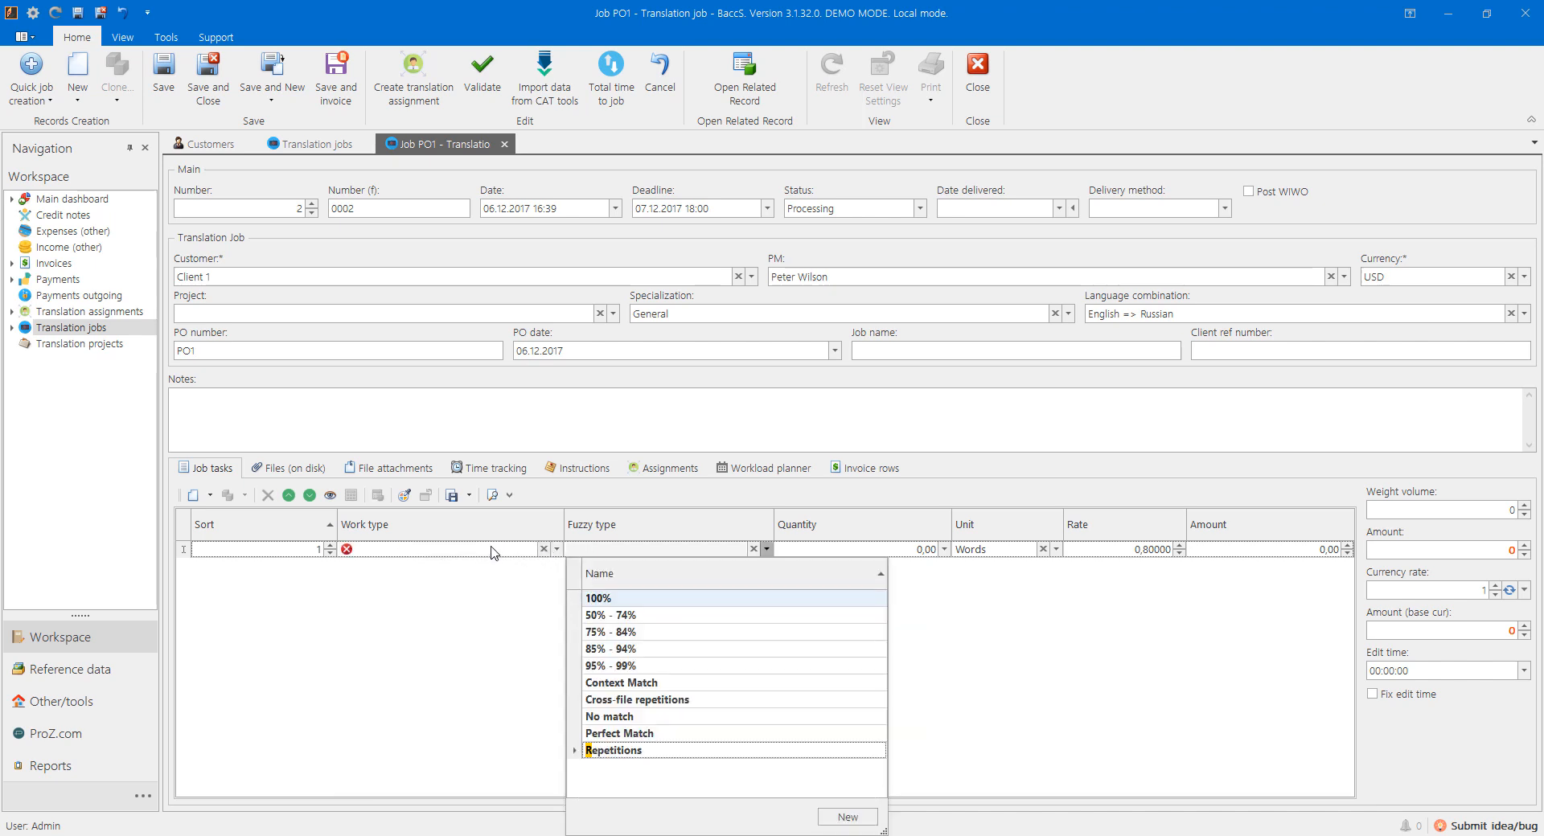
left_click(492, 553)
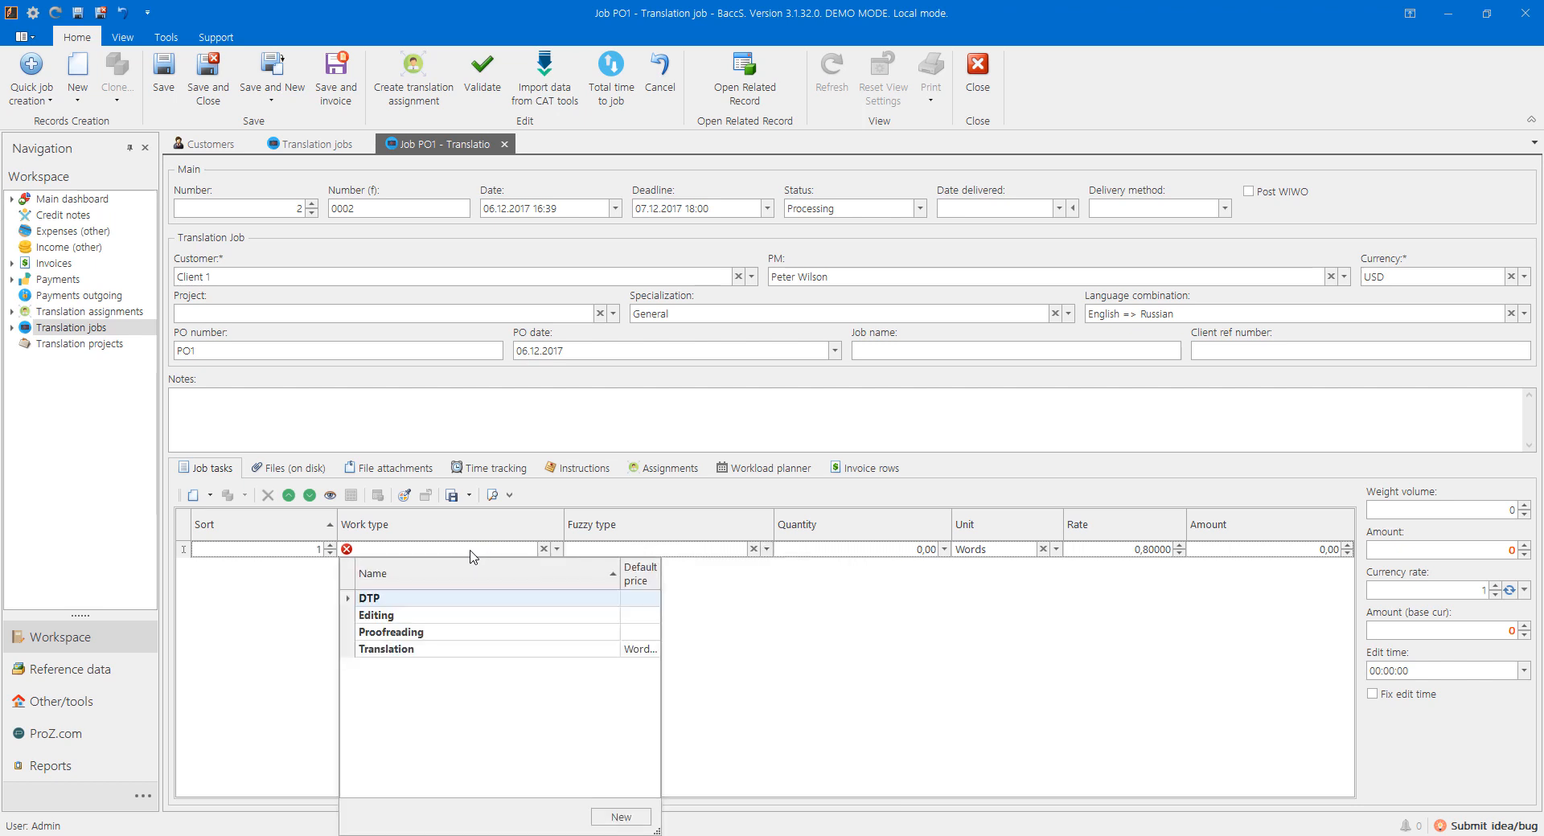
type("tra")
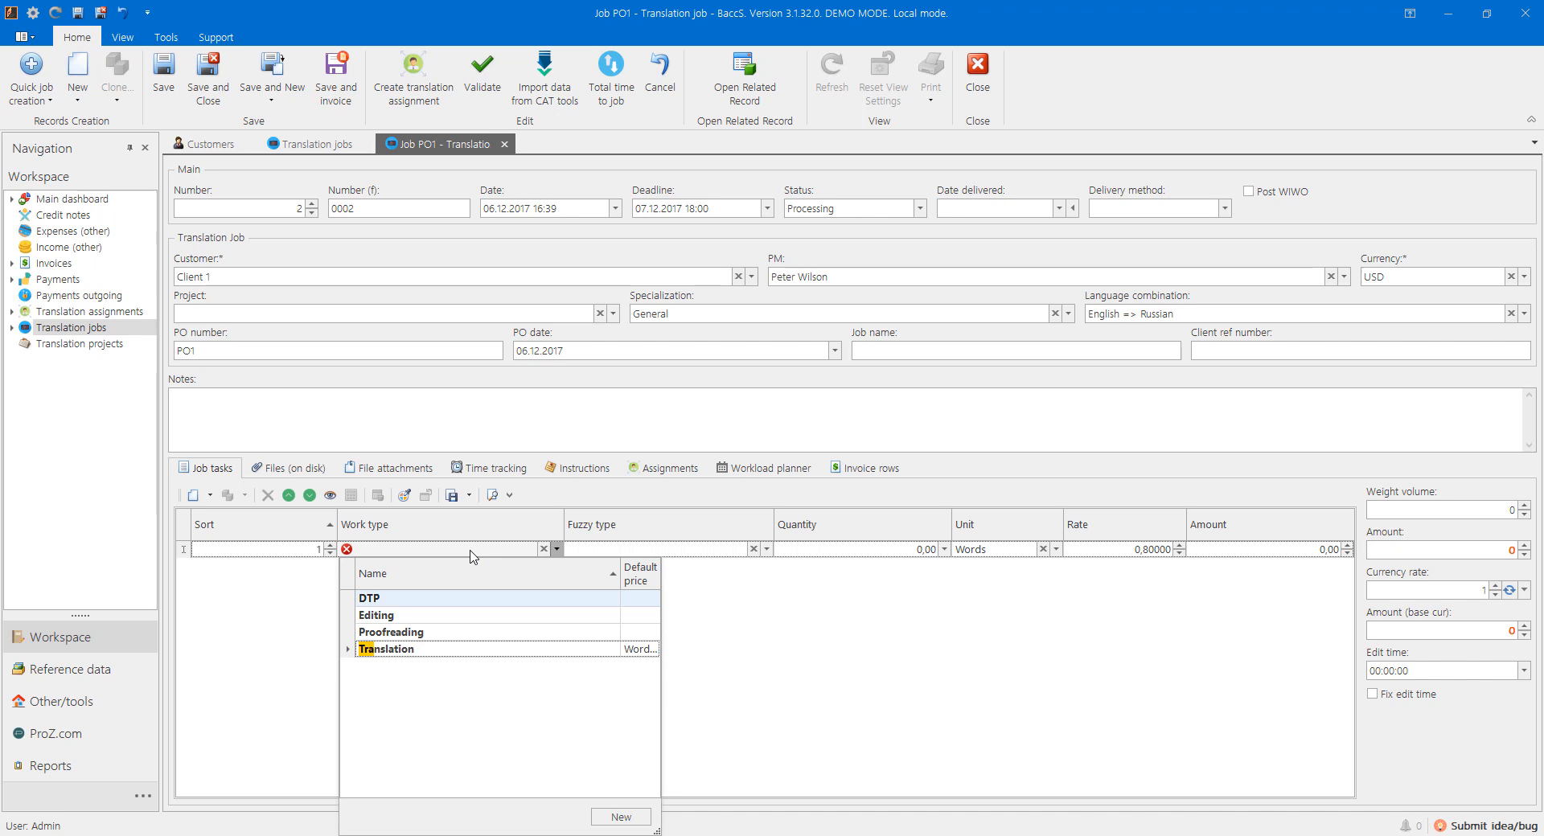
key("Return")
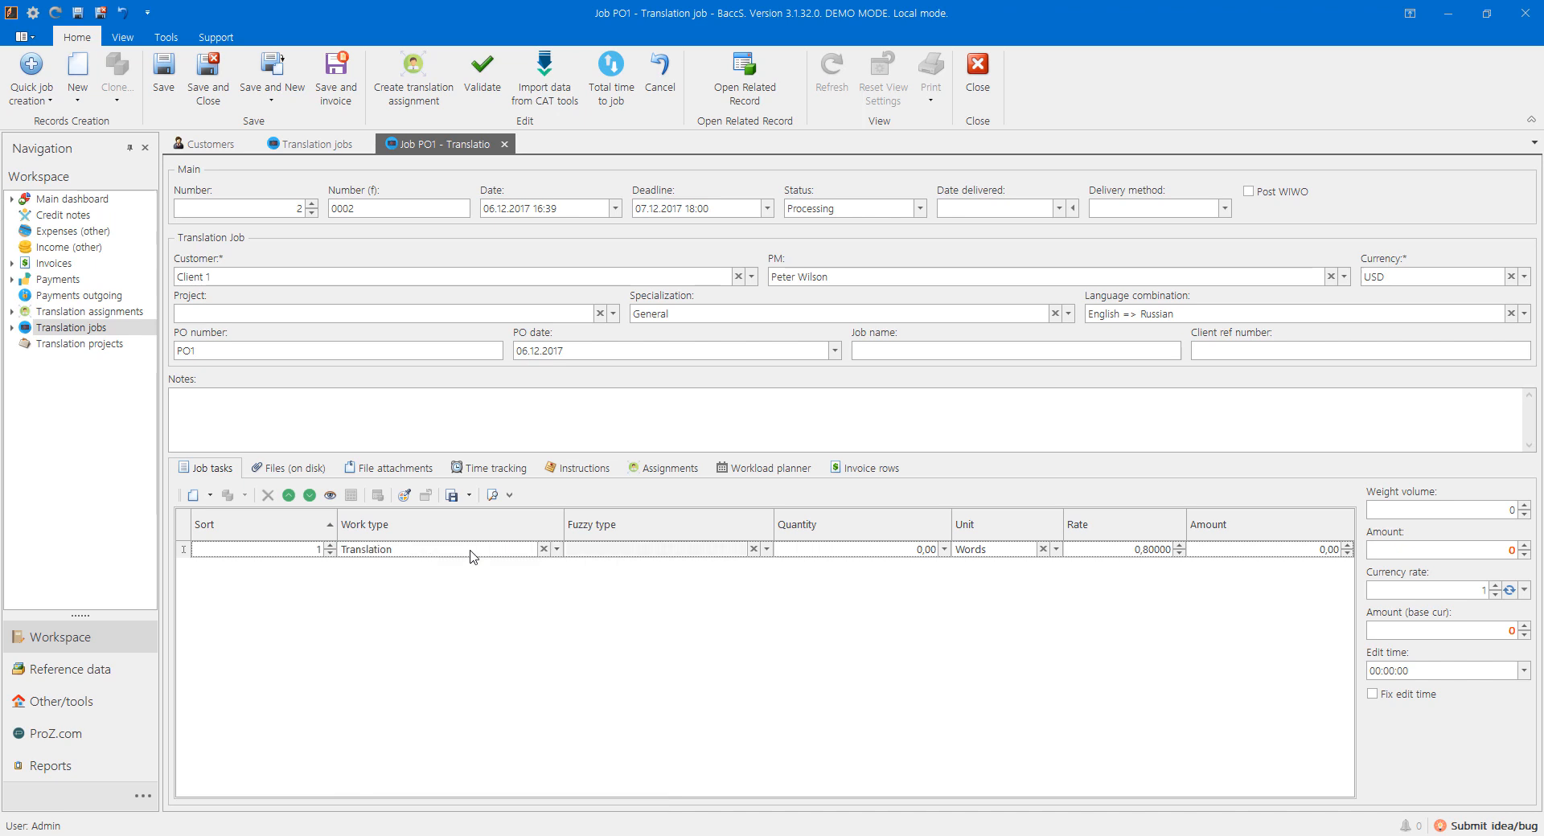
Step: Set the task to No match, 5 600 words at rate 0,80, totalling 4 480,00
type("n")
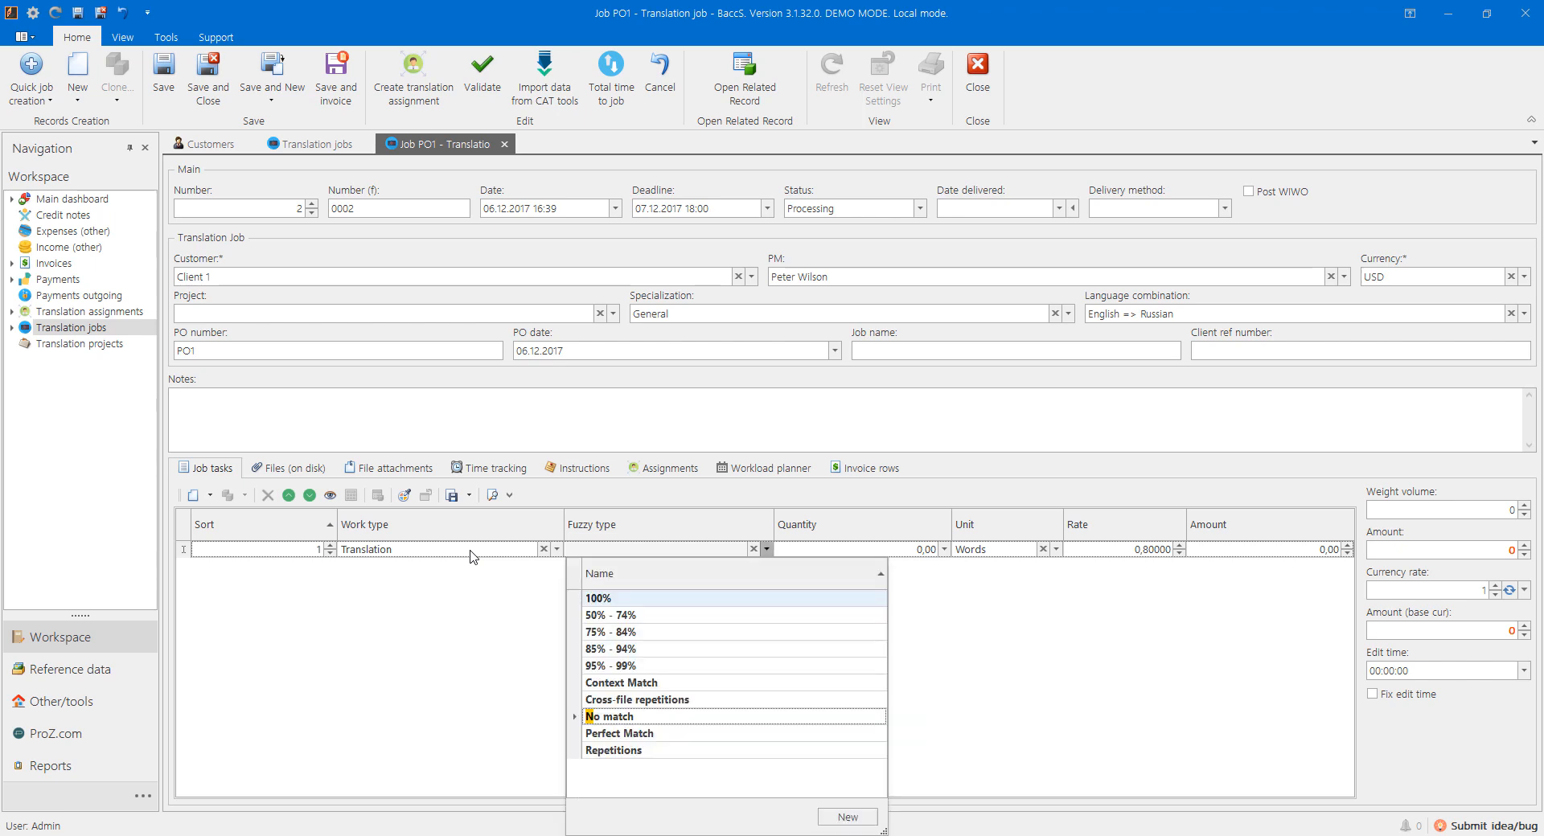
type("o")
key("Return")
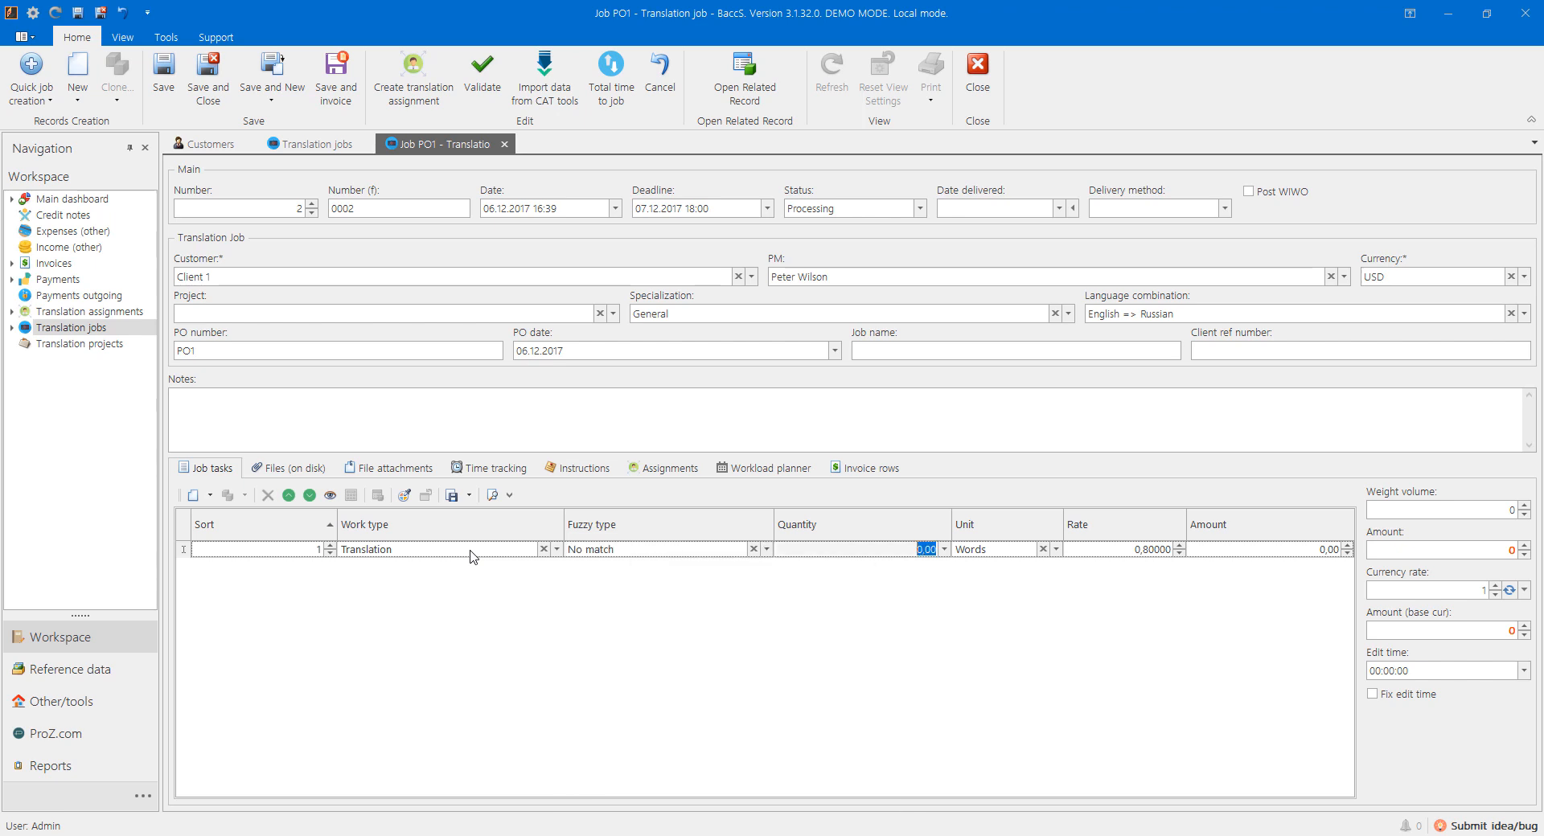
type("5 600")
key("Return")
key("Return")
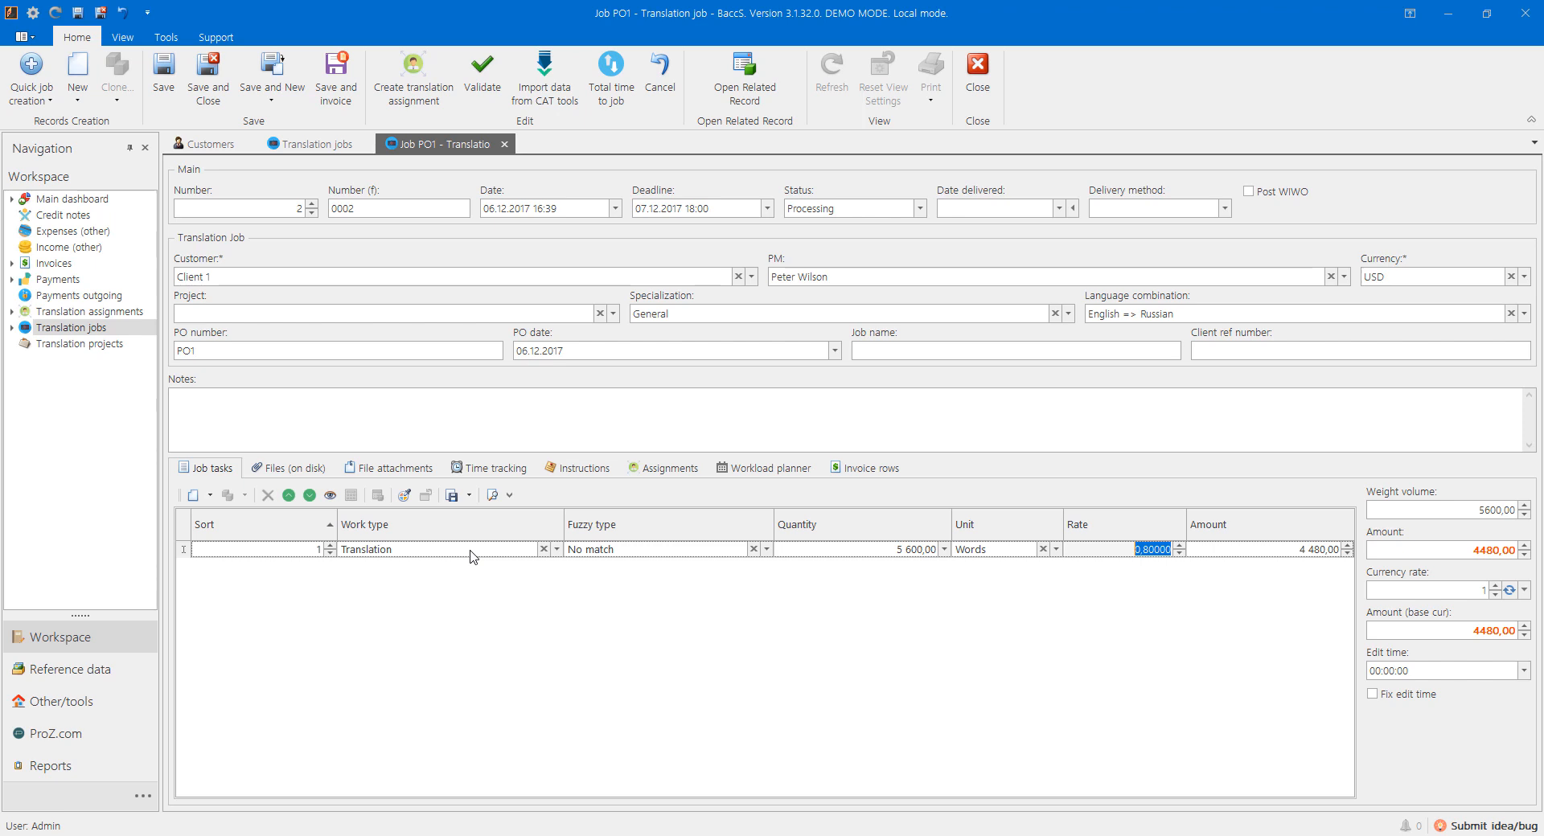
key("Tab")
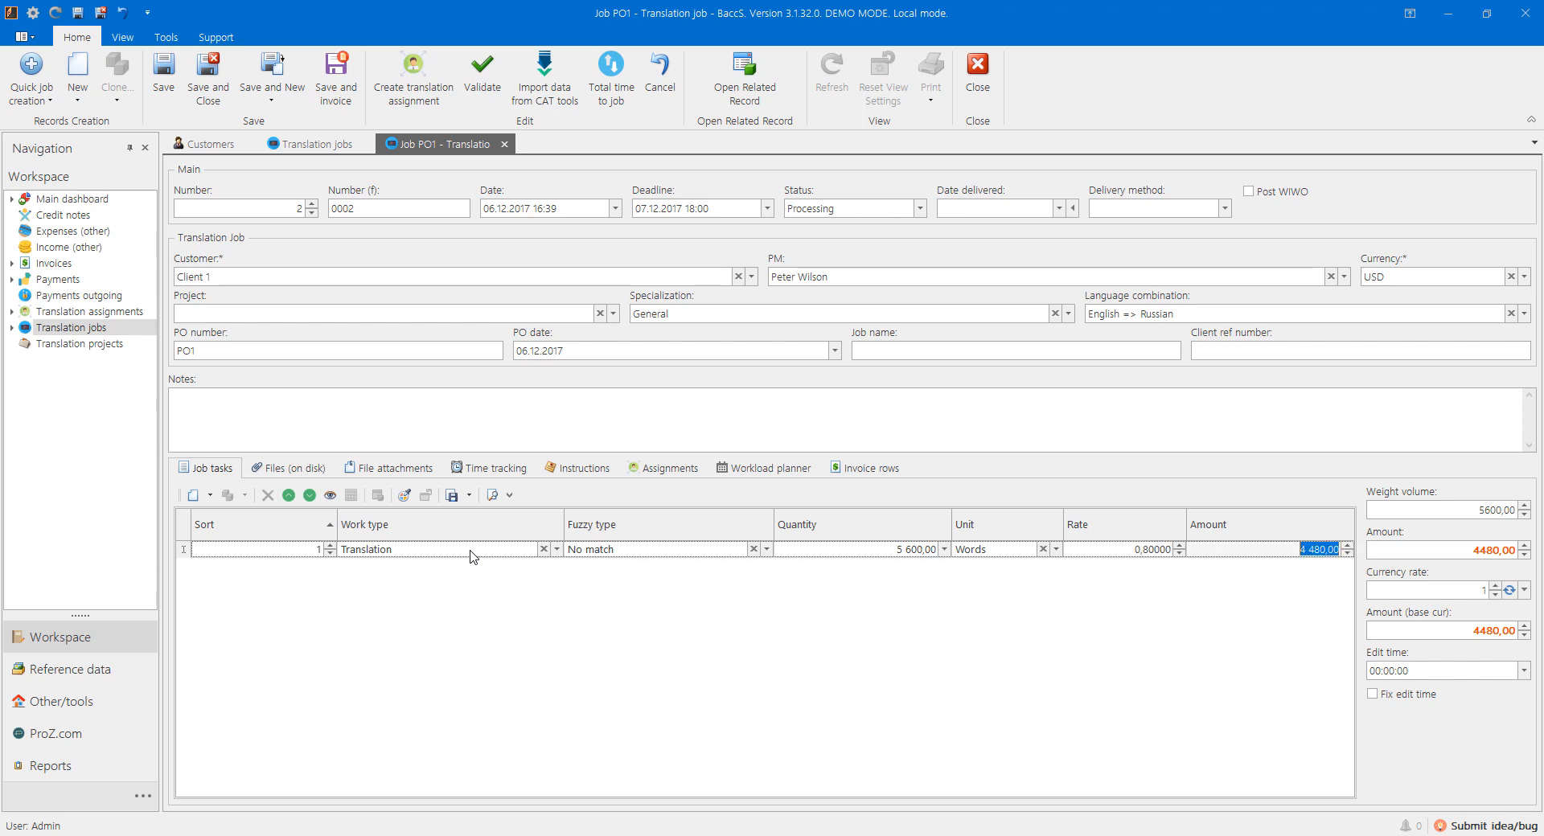
key("Tab")
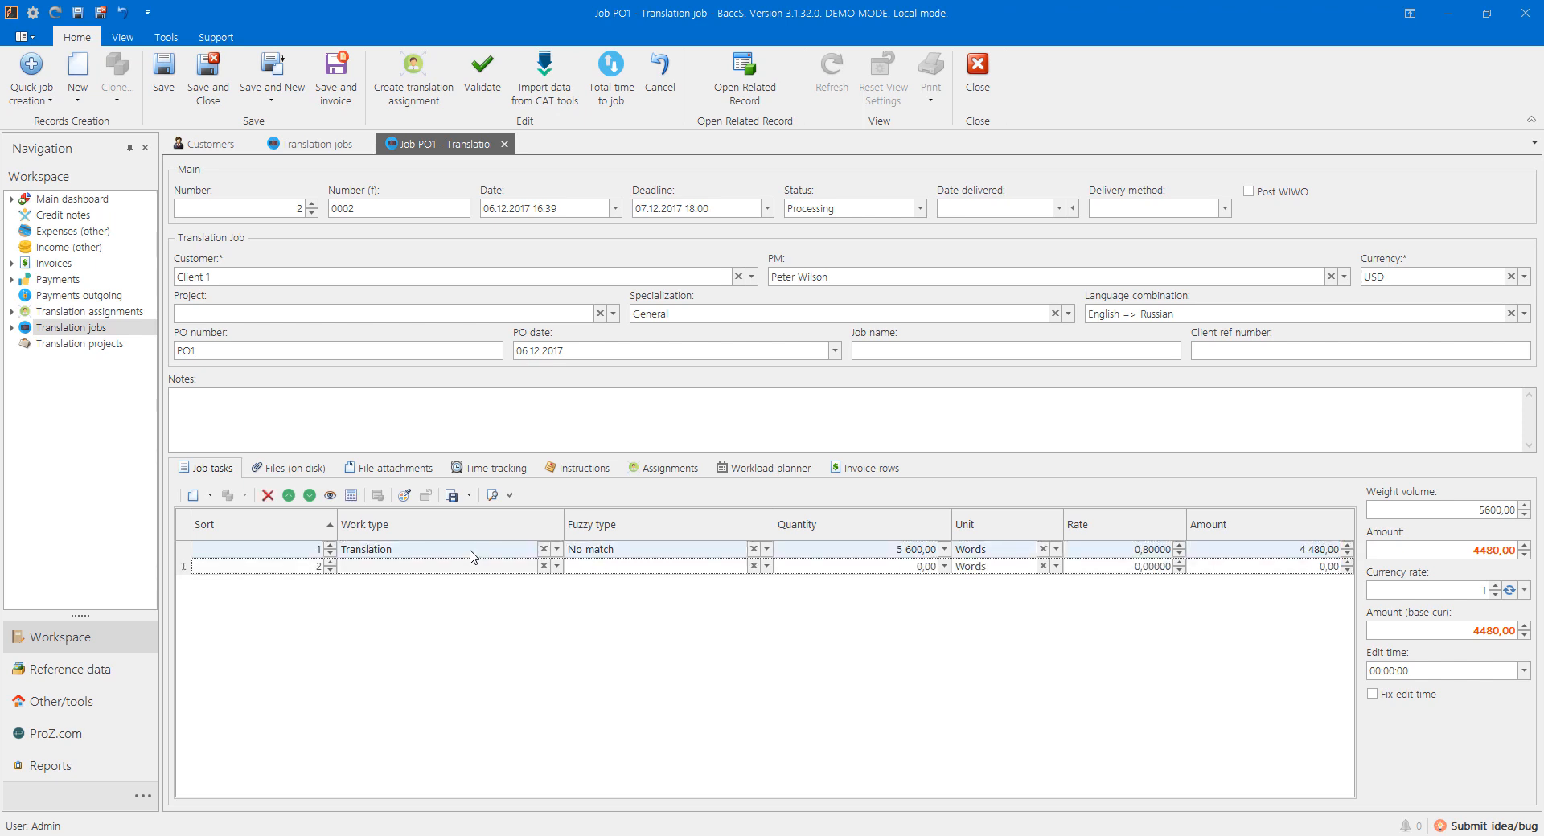
Step: Add a second task: Proofreading, quantity 2, unit Hours
key("Tab")
type("pro")
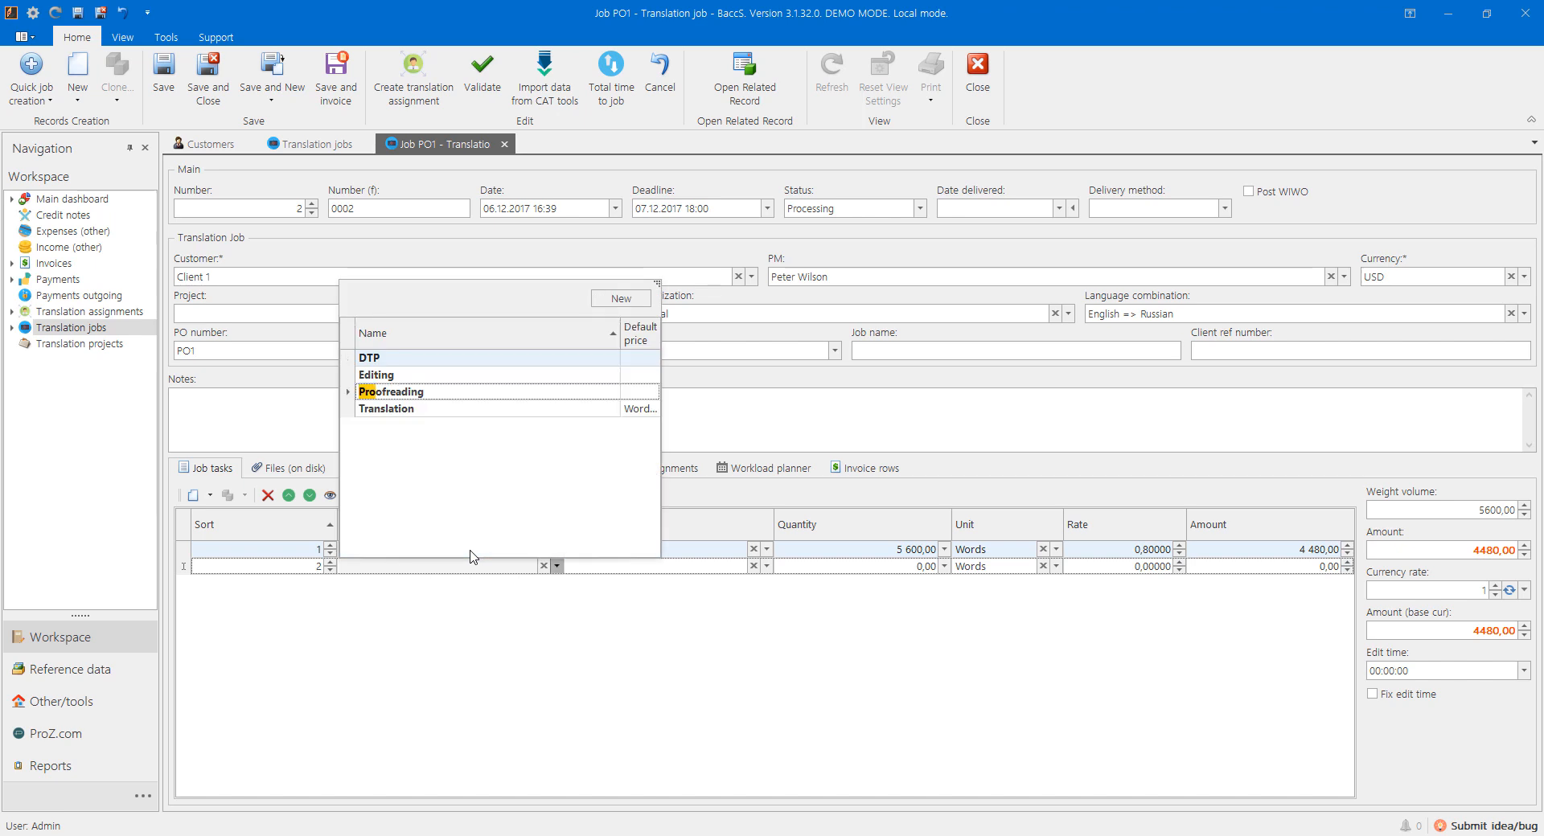
key("Return")
key("Tab")
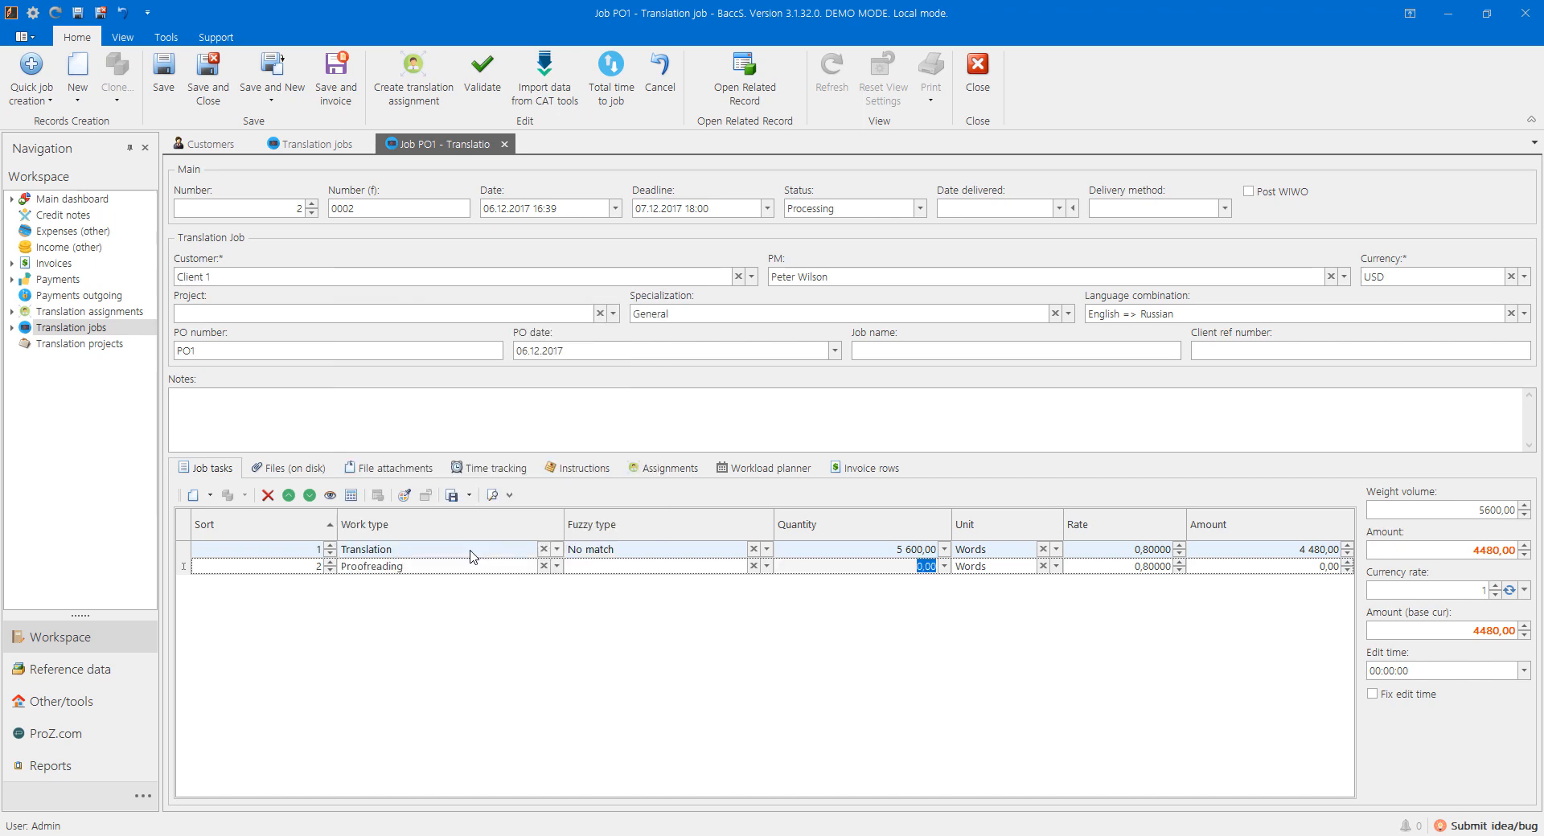
type("2")
key("Tab")
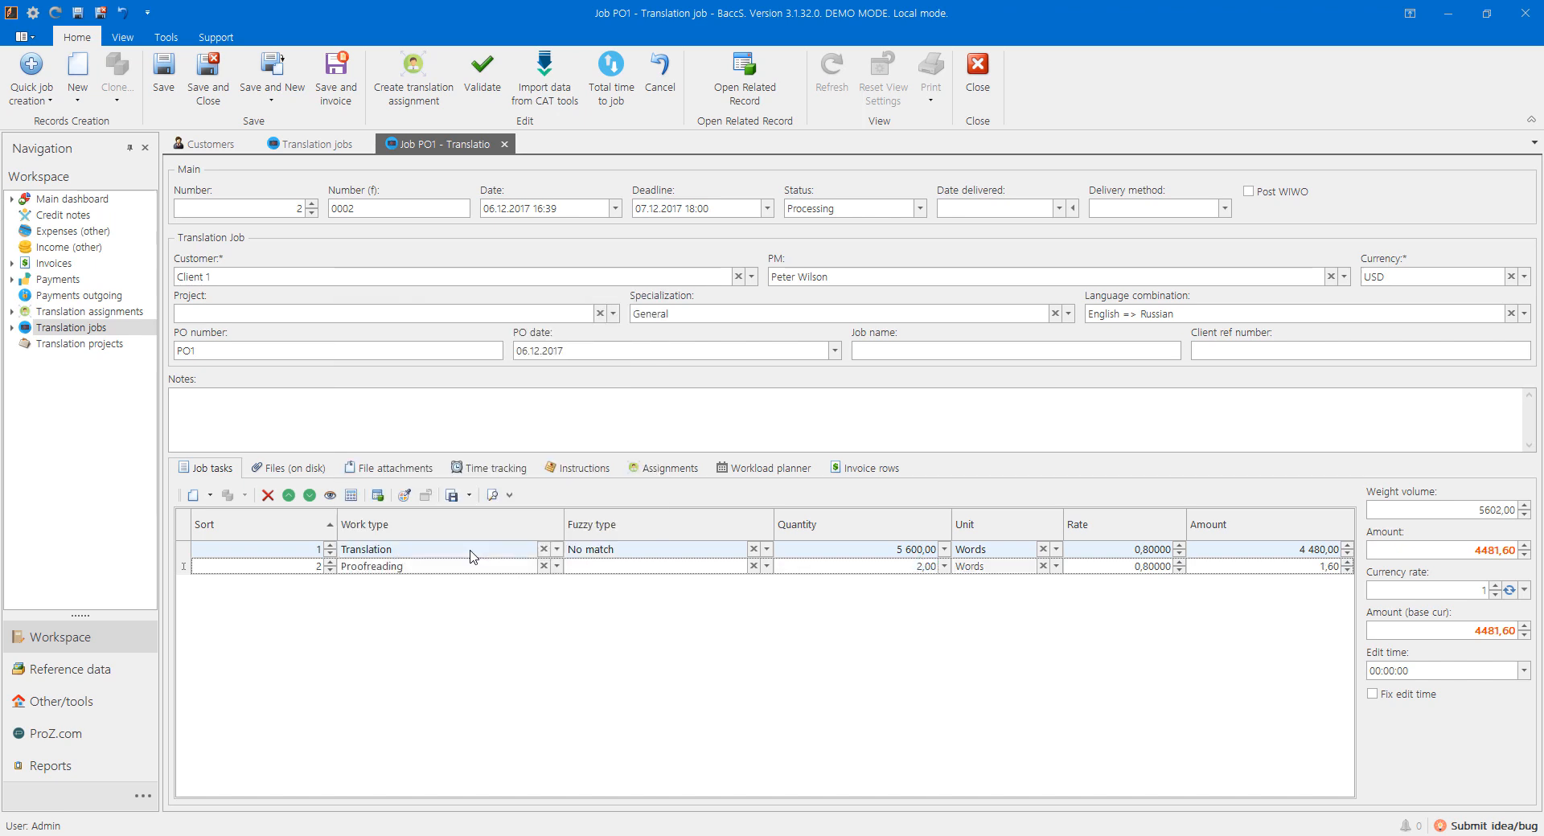
type("ho")
key("Return")
Step: Set the Proofreading rate to 20,00 and save and close job PO1
key("Tab")
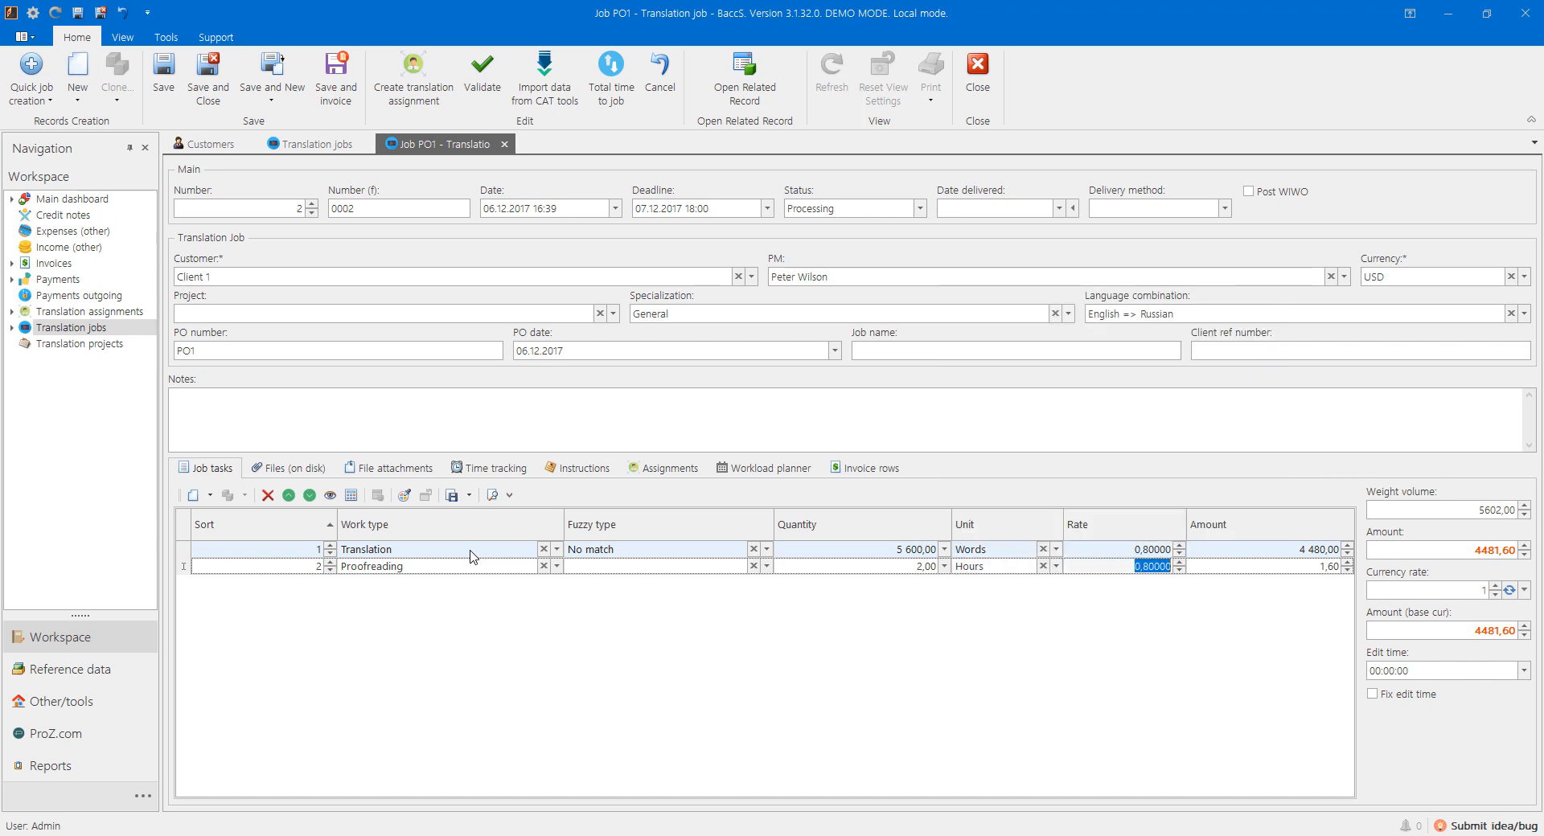
type("2")
key("Tab")
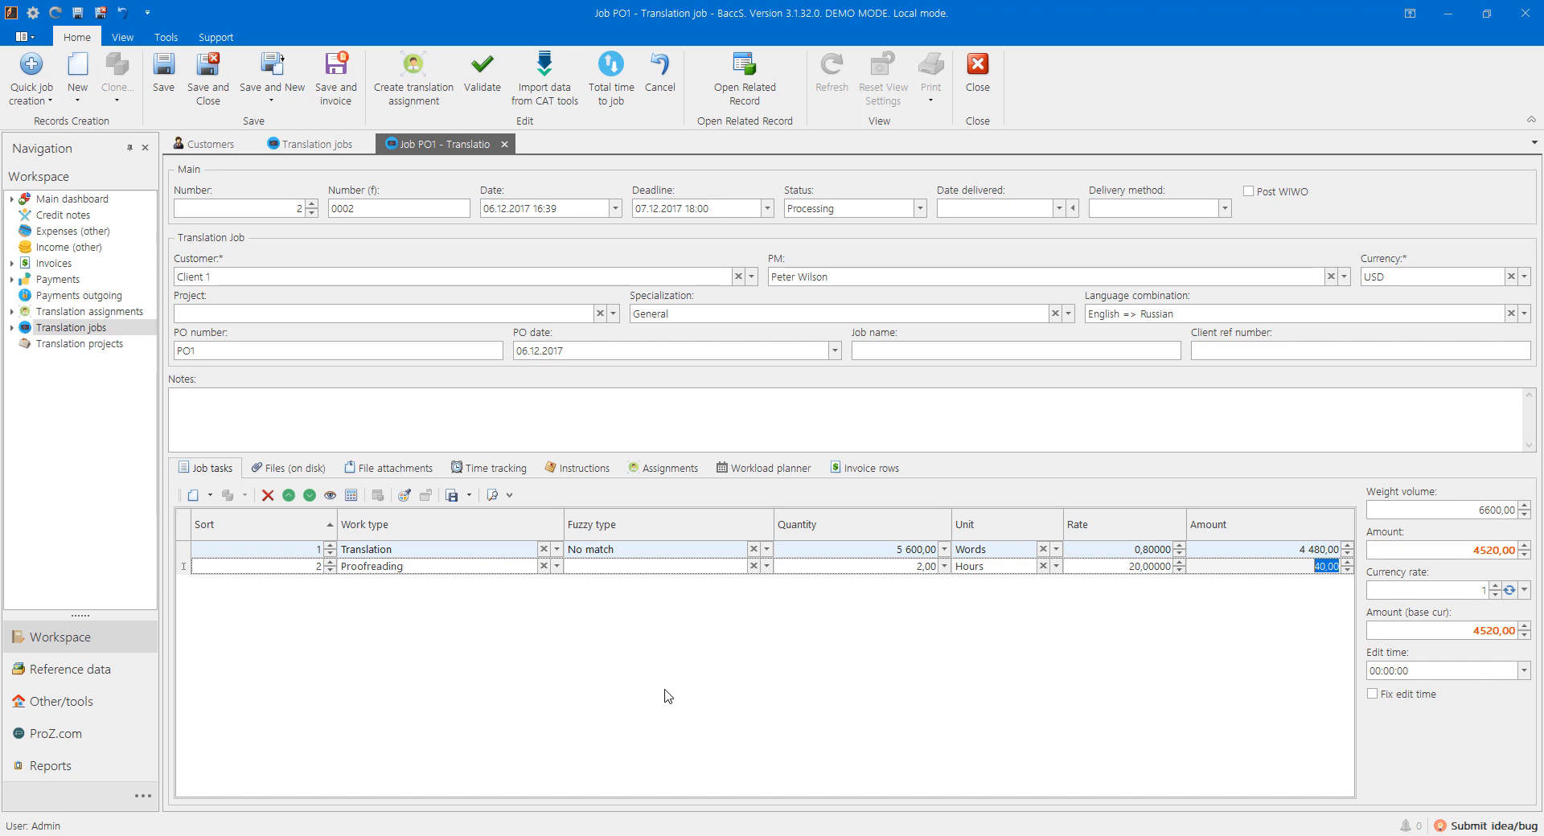
key("Return")
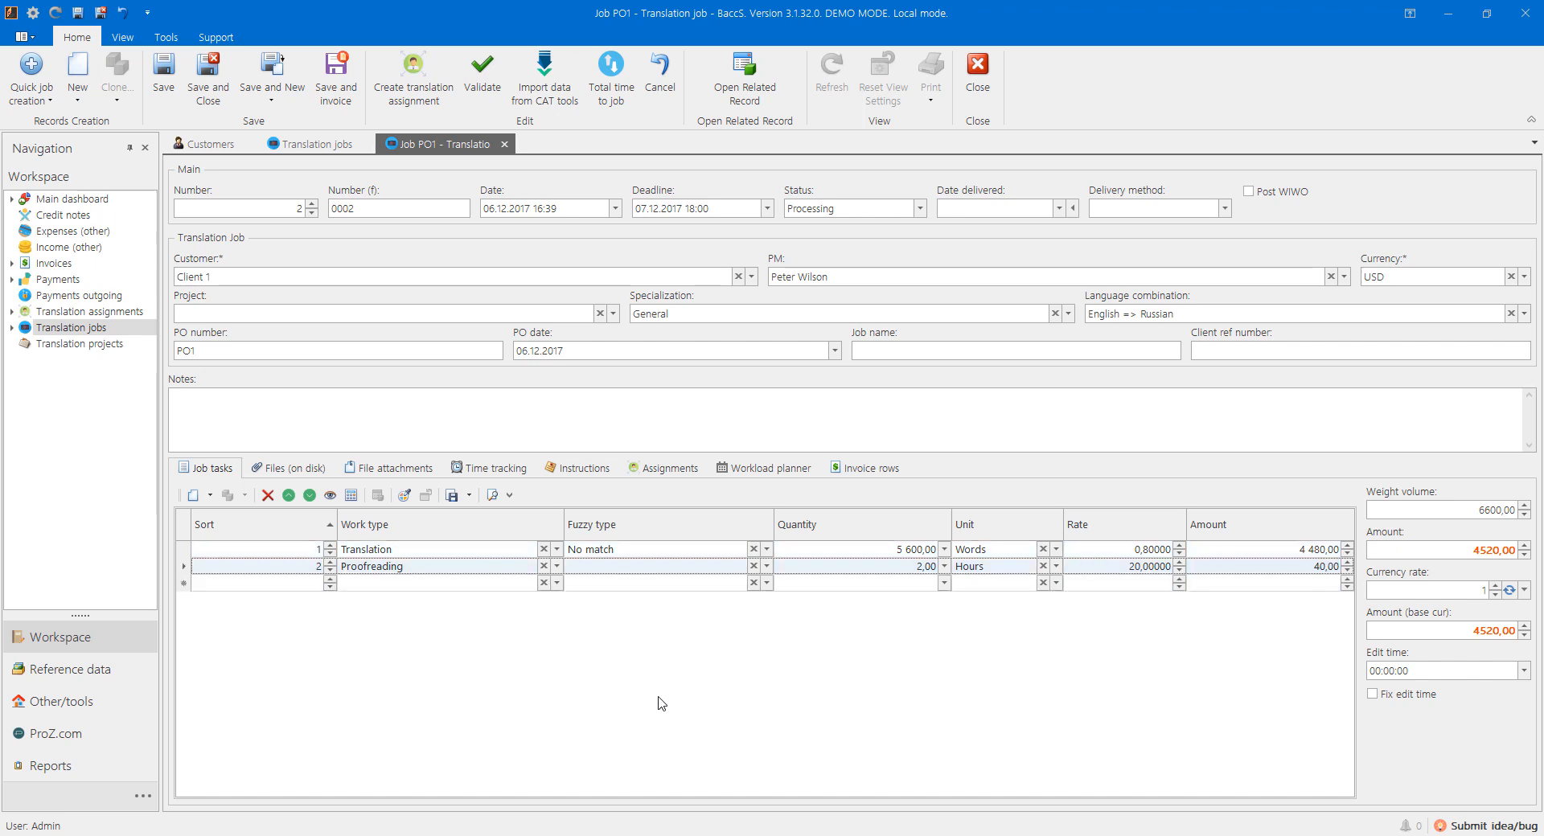
key("ctrl+Return")
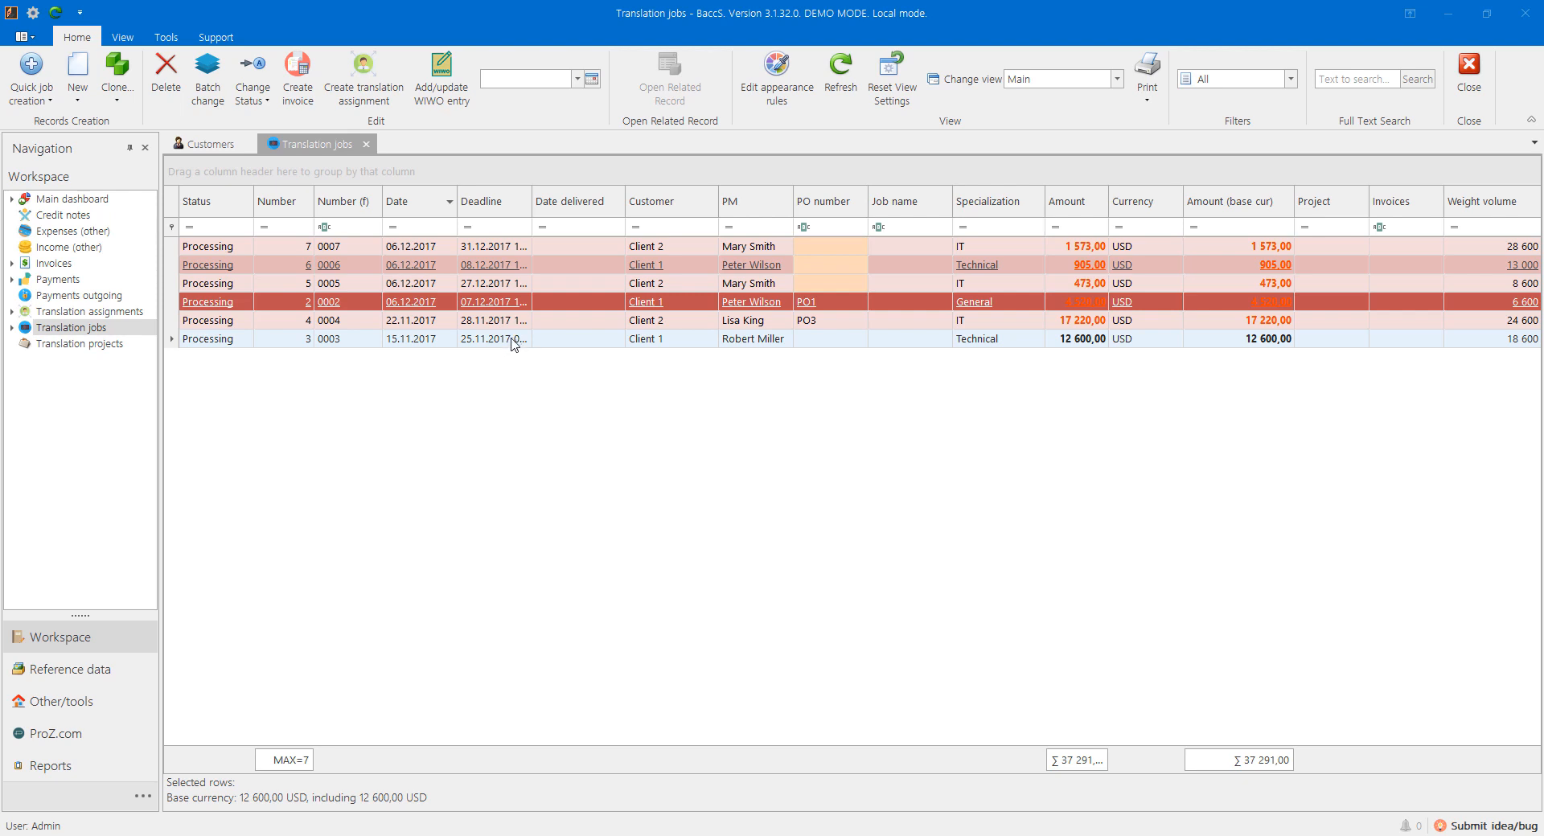
Step: Change jobs 0004 and 0003 to status Sent, then select job 0007
left_click(373, 323)
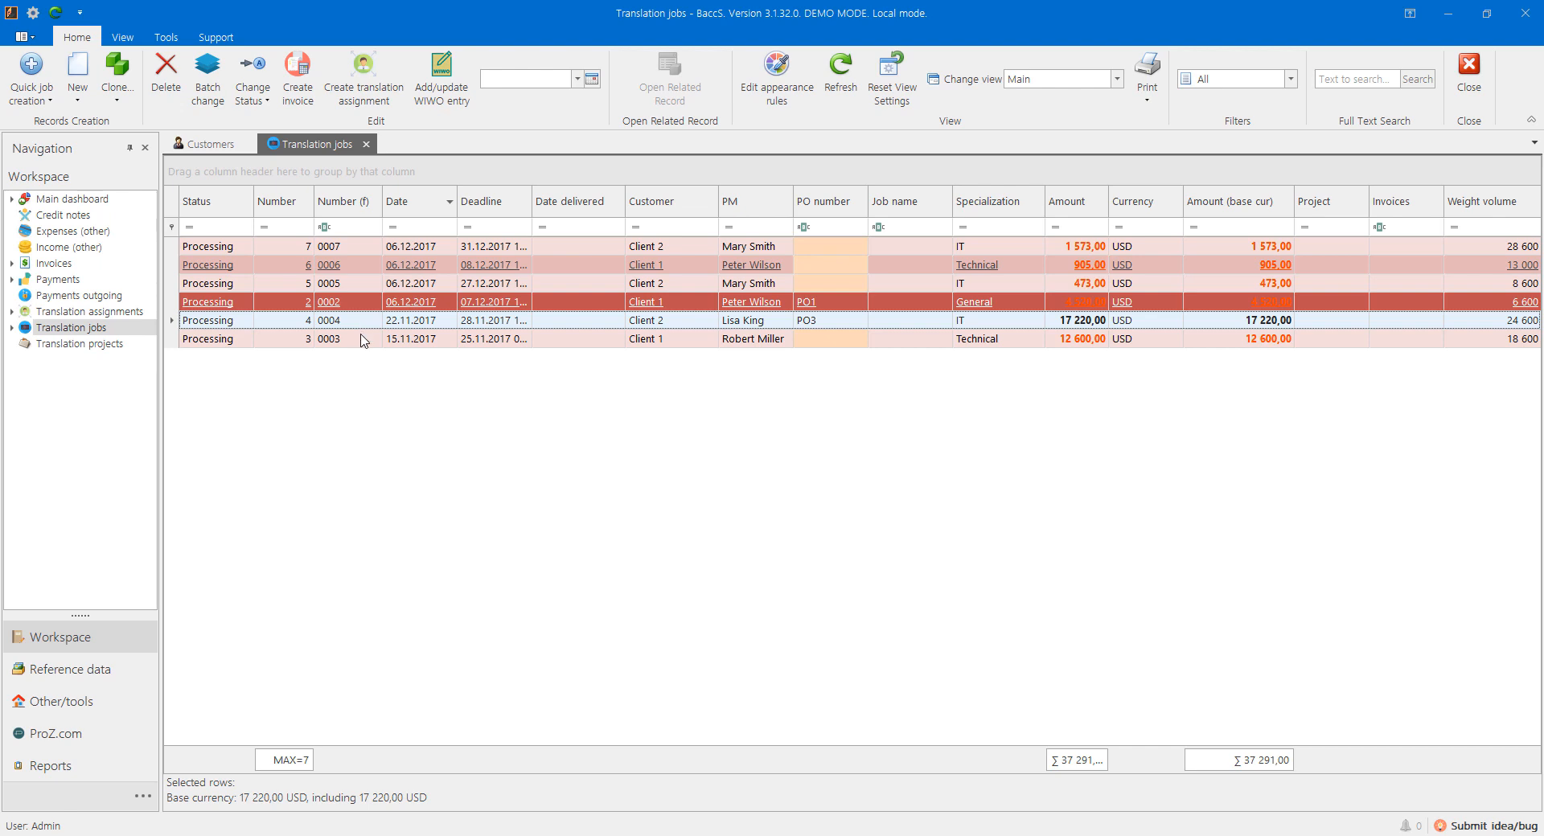
left_click(404, 341, "ctrl")
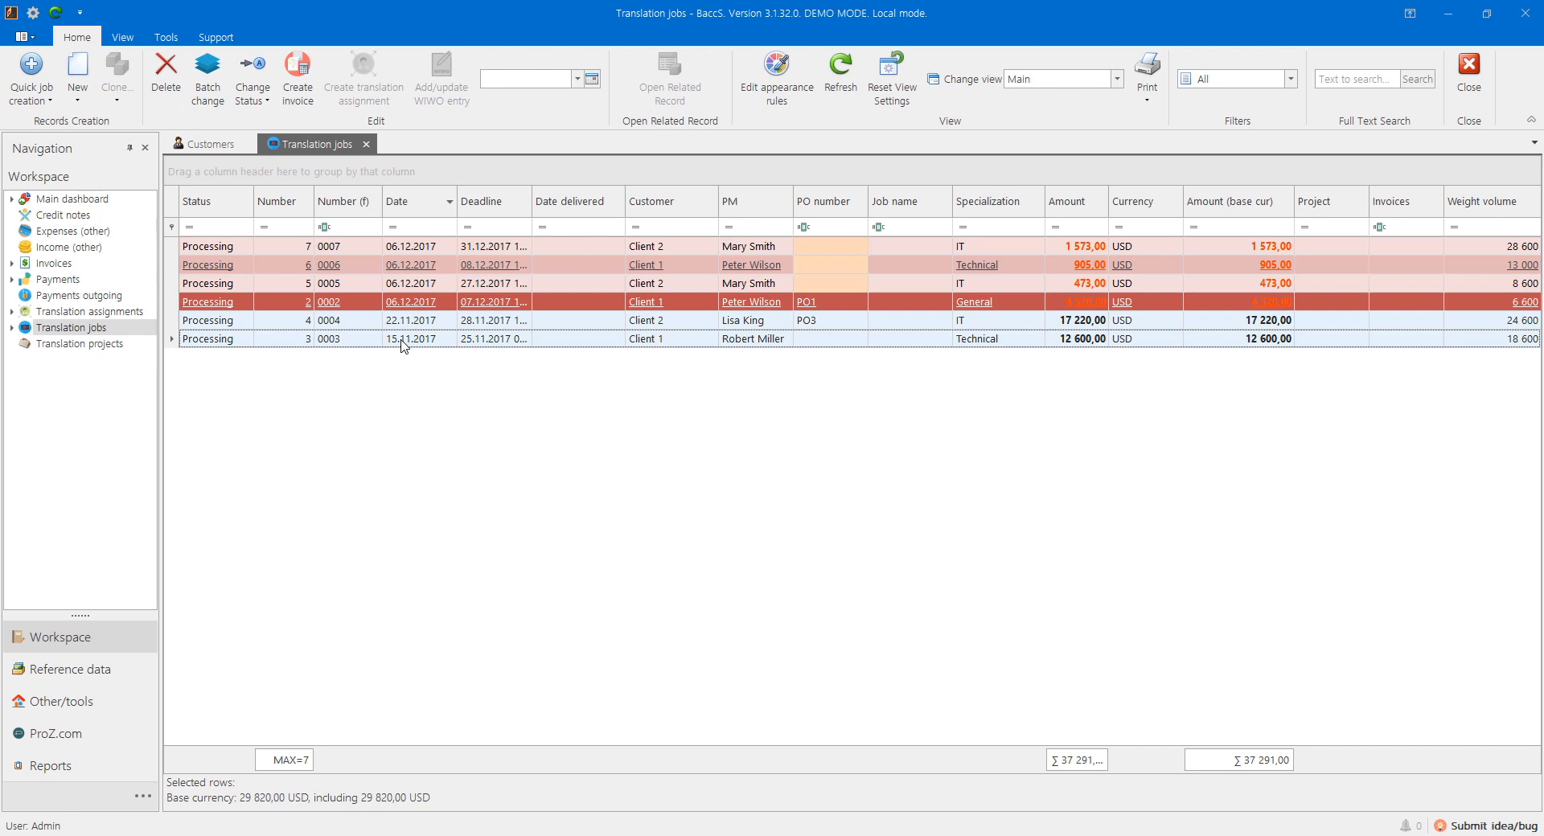
right_click(402, 341)
mouse_move(547, 434)
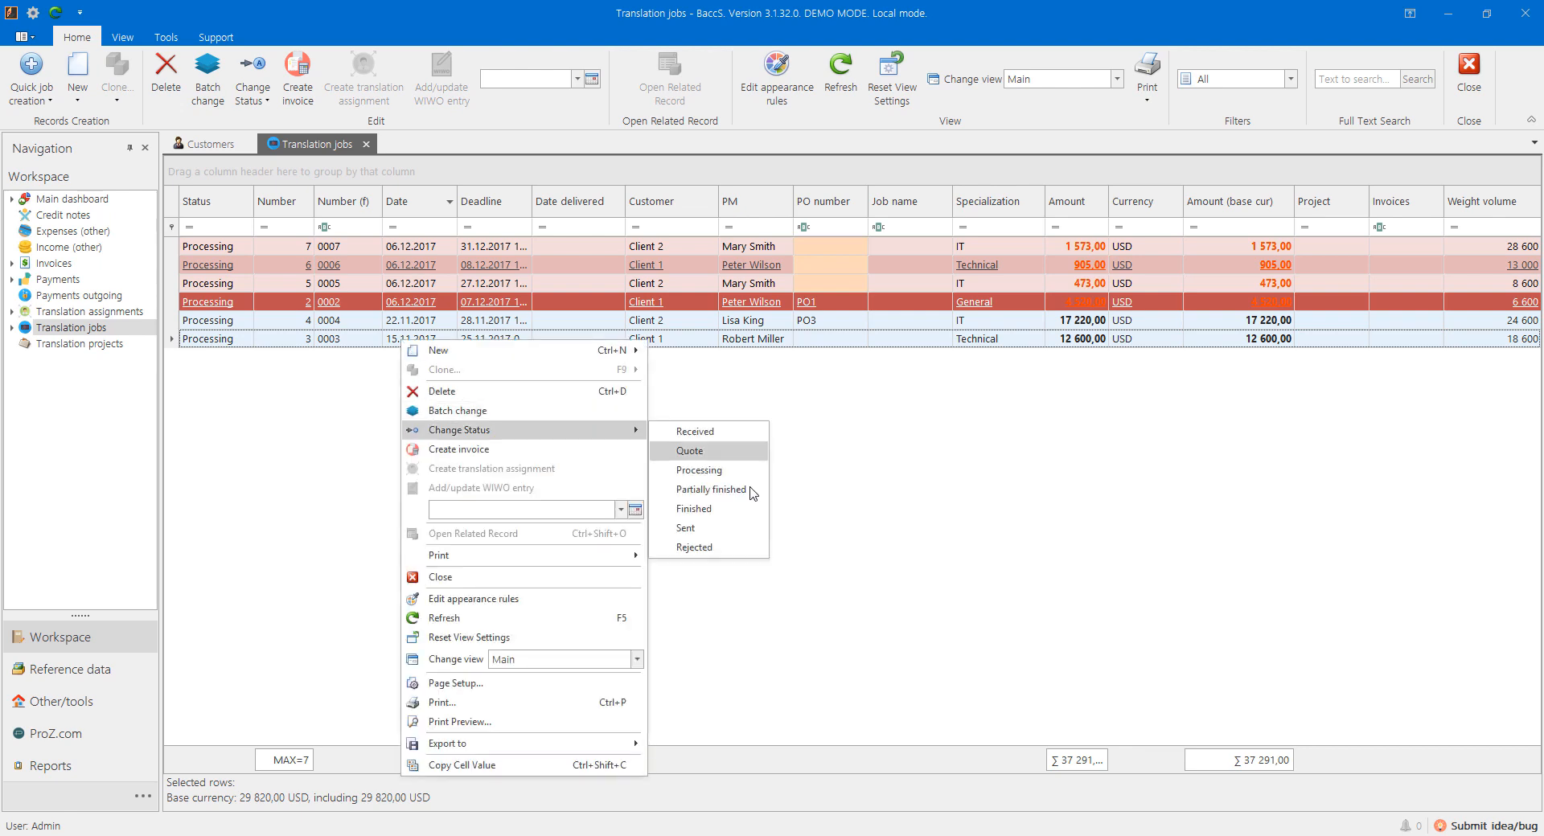
left_click(708, 528)
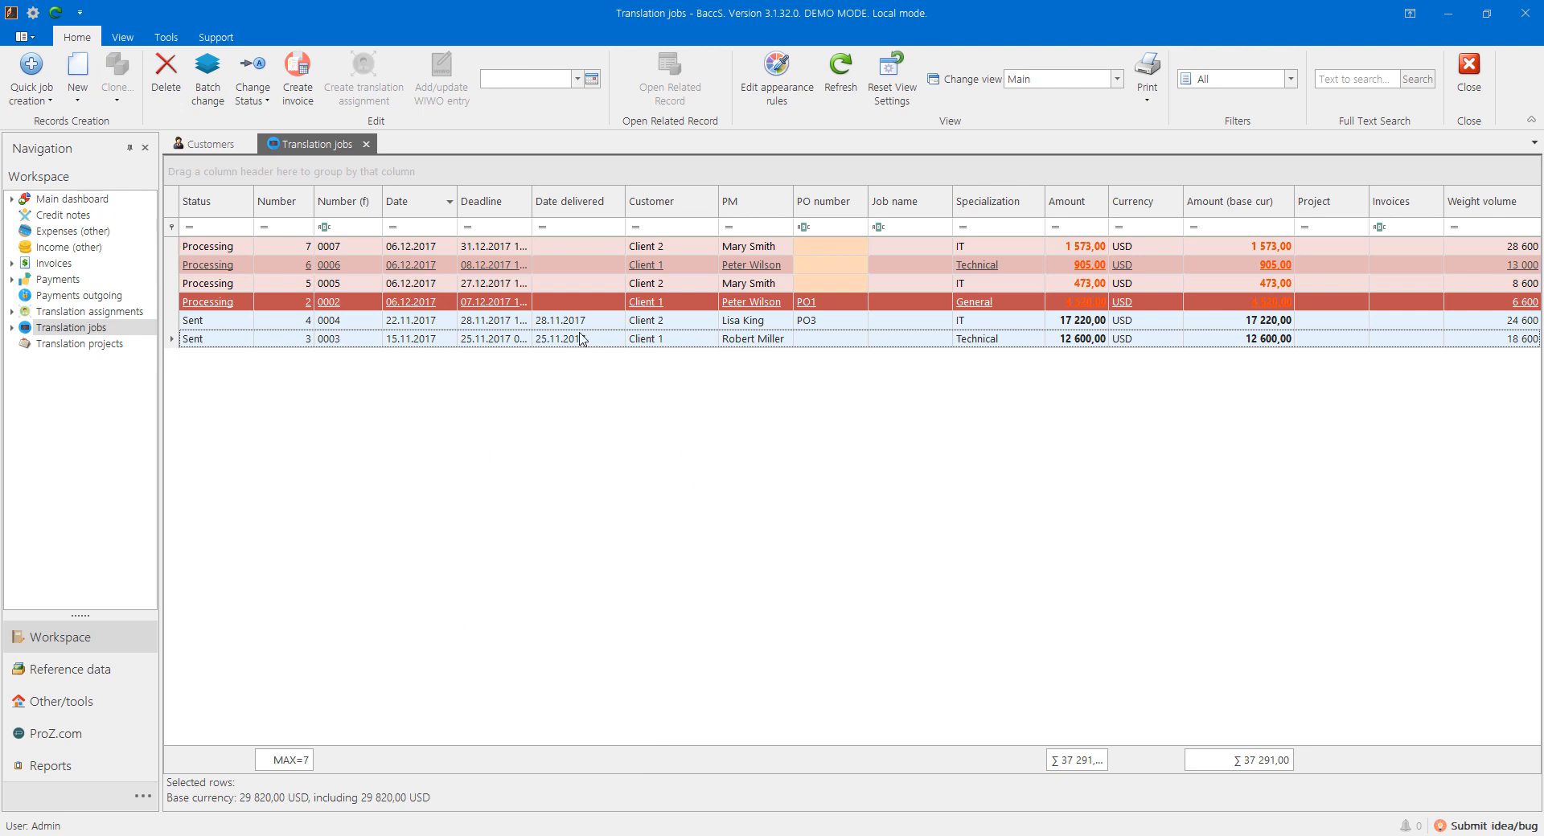
left_click(569, 304)
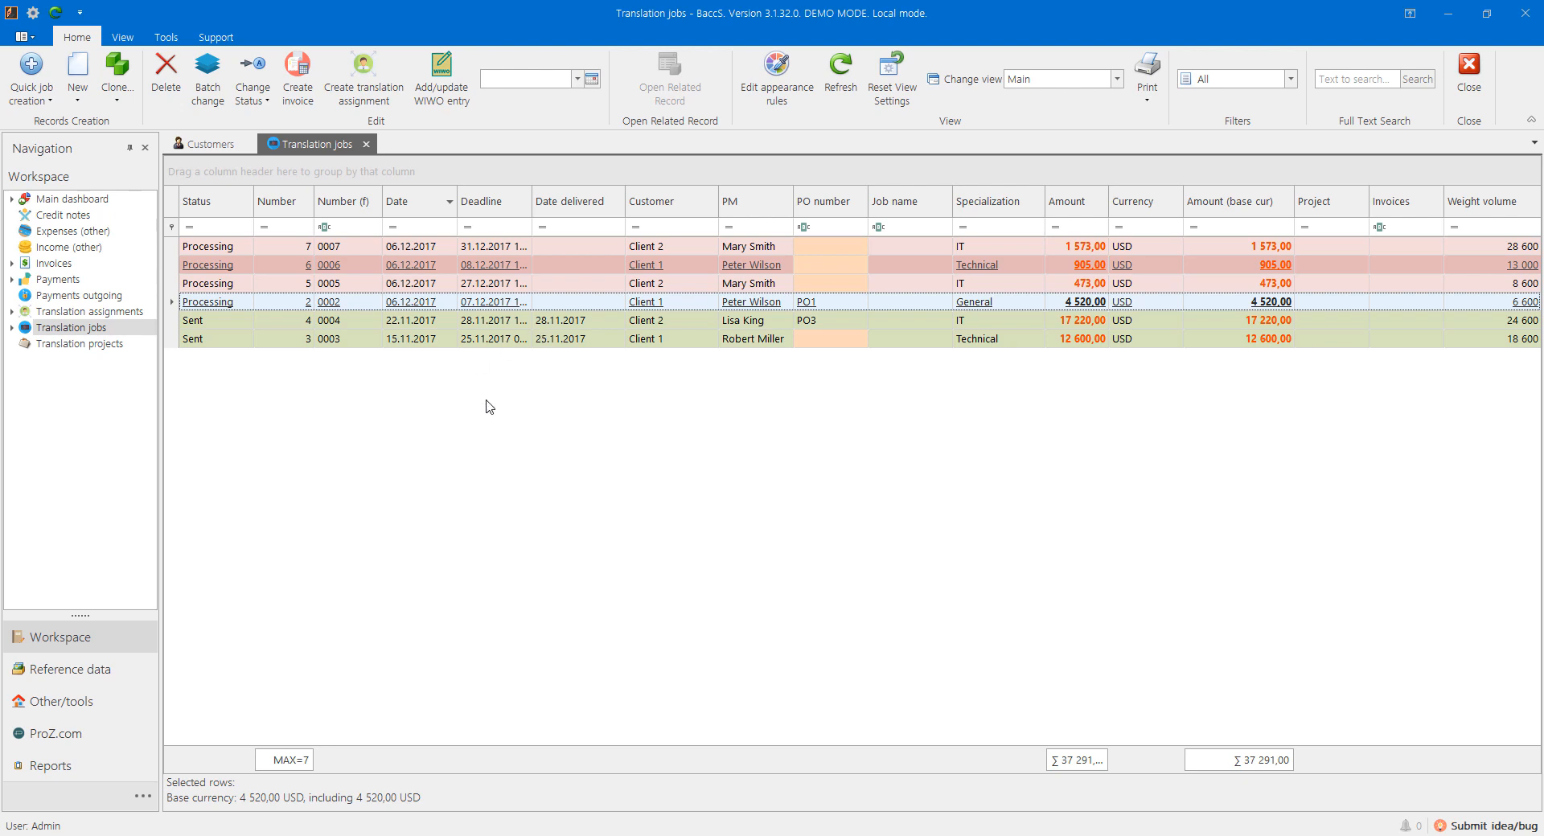
left_click(322, 248)
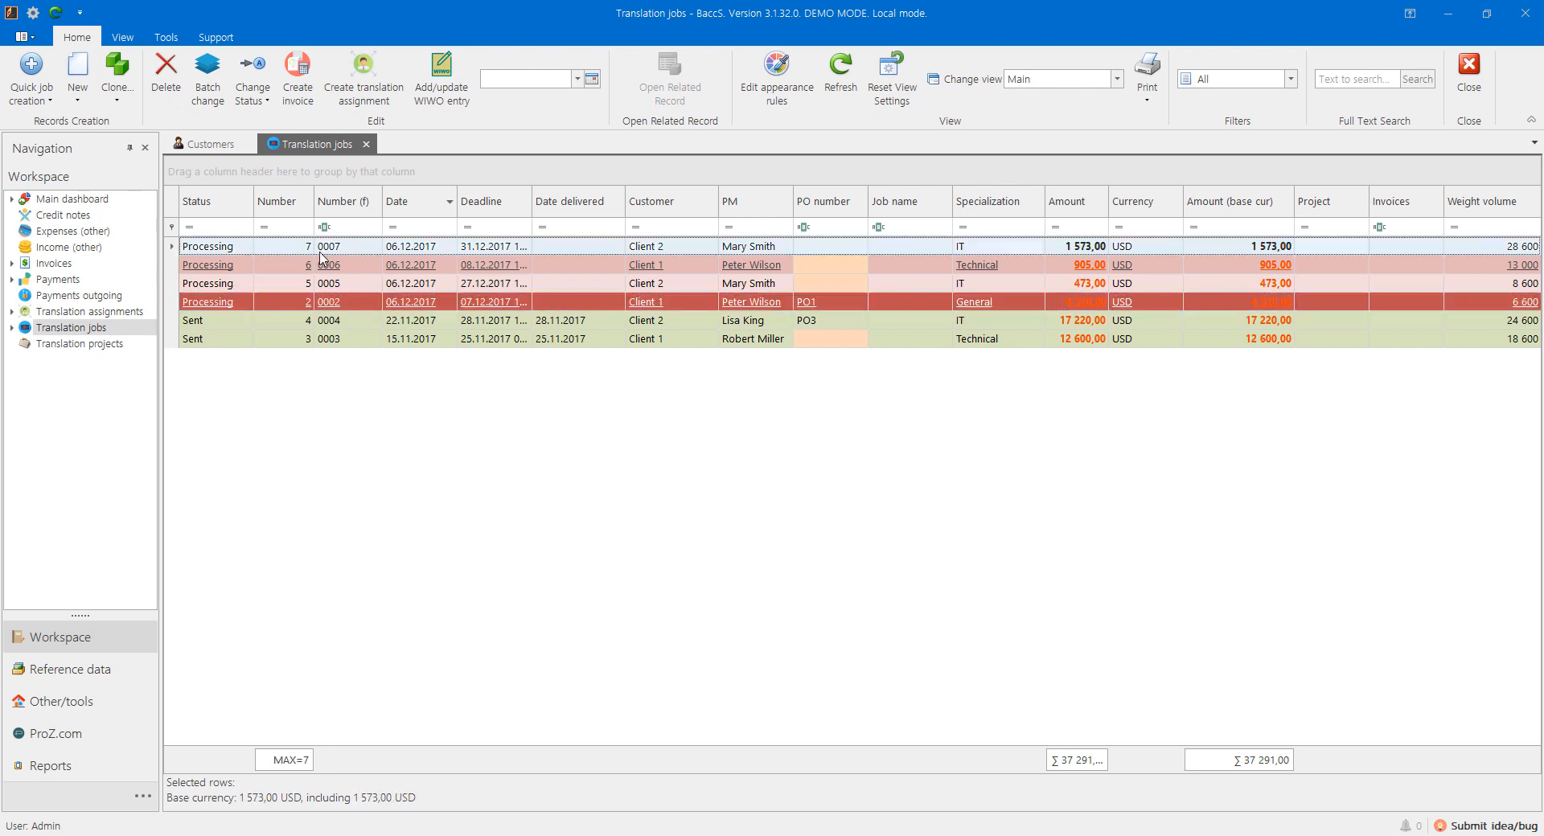
Step: Copy job 0007 into a new job, discard it unsaved, and return to Customers
left_click(117, 74)
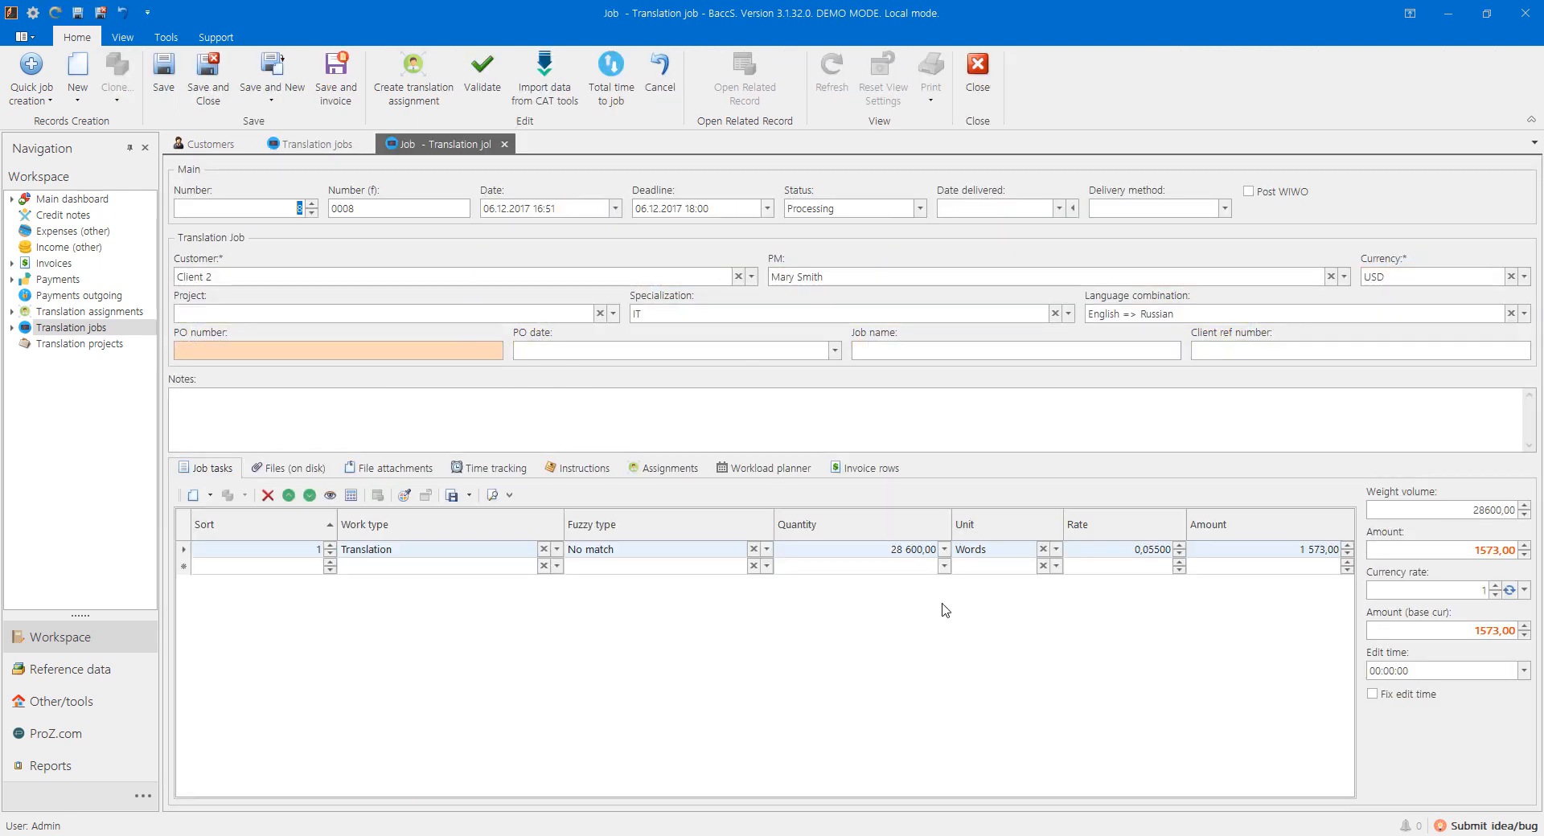
left_click(504, 144)
left_click(770, 447)
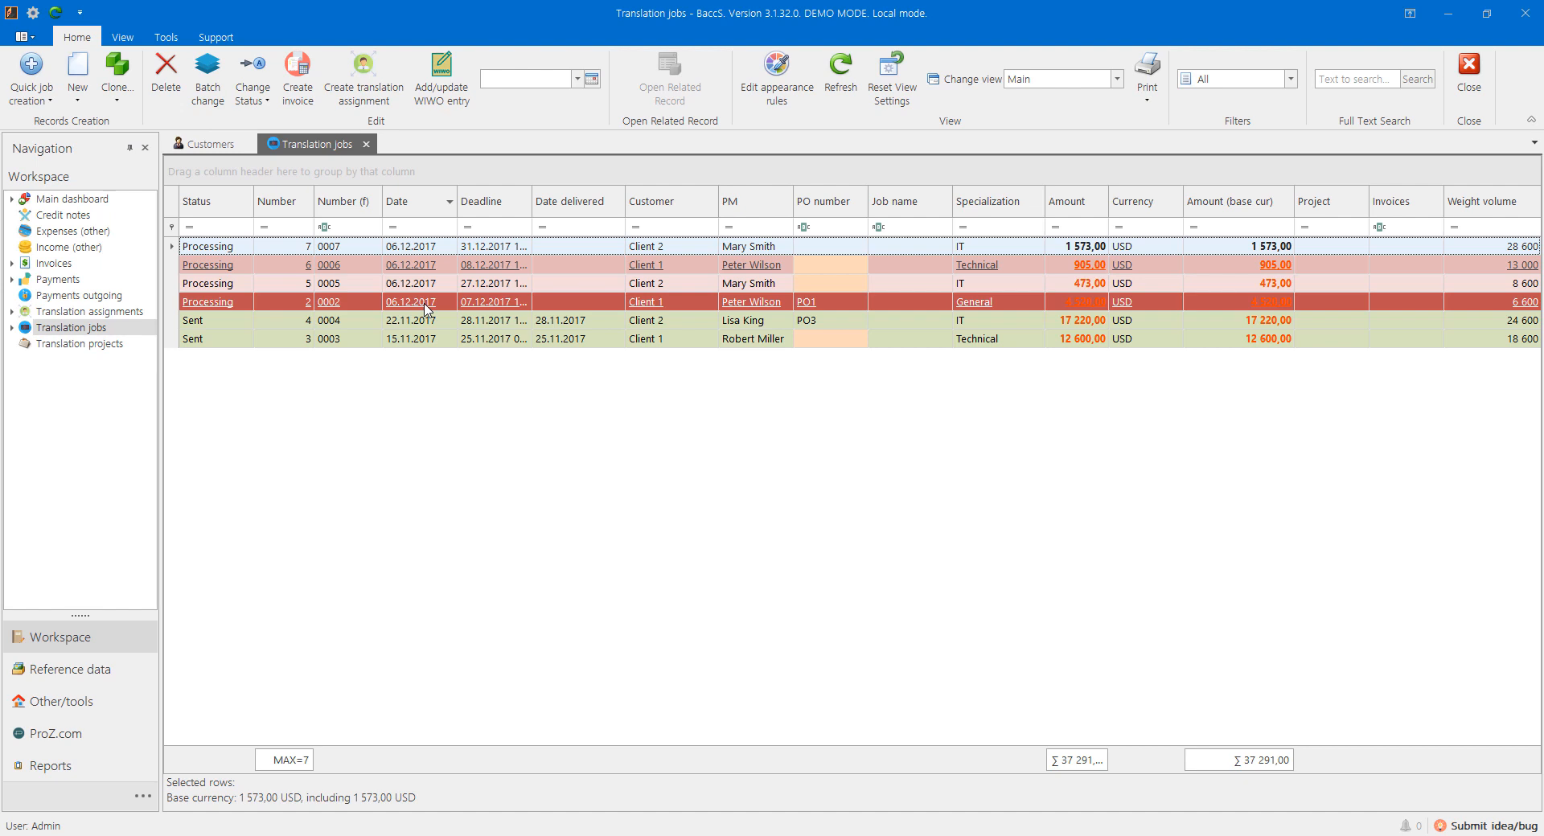
left_click(208, 145)
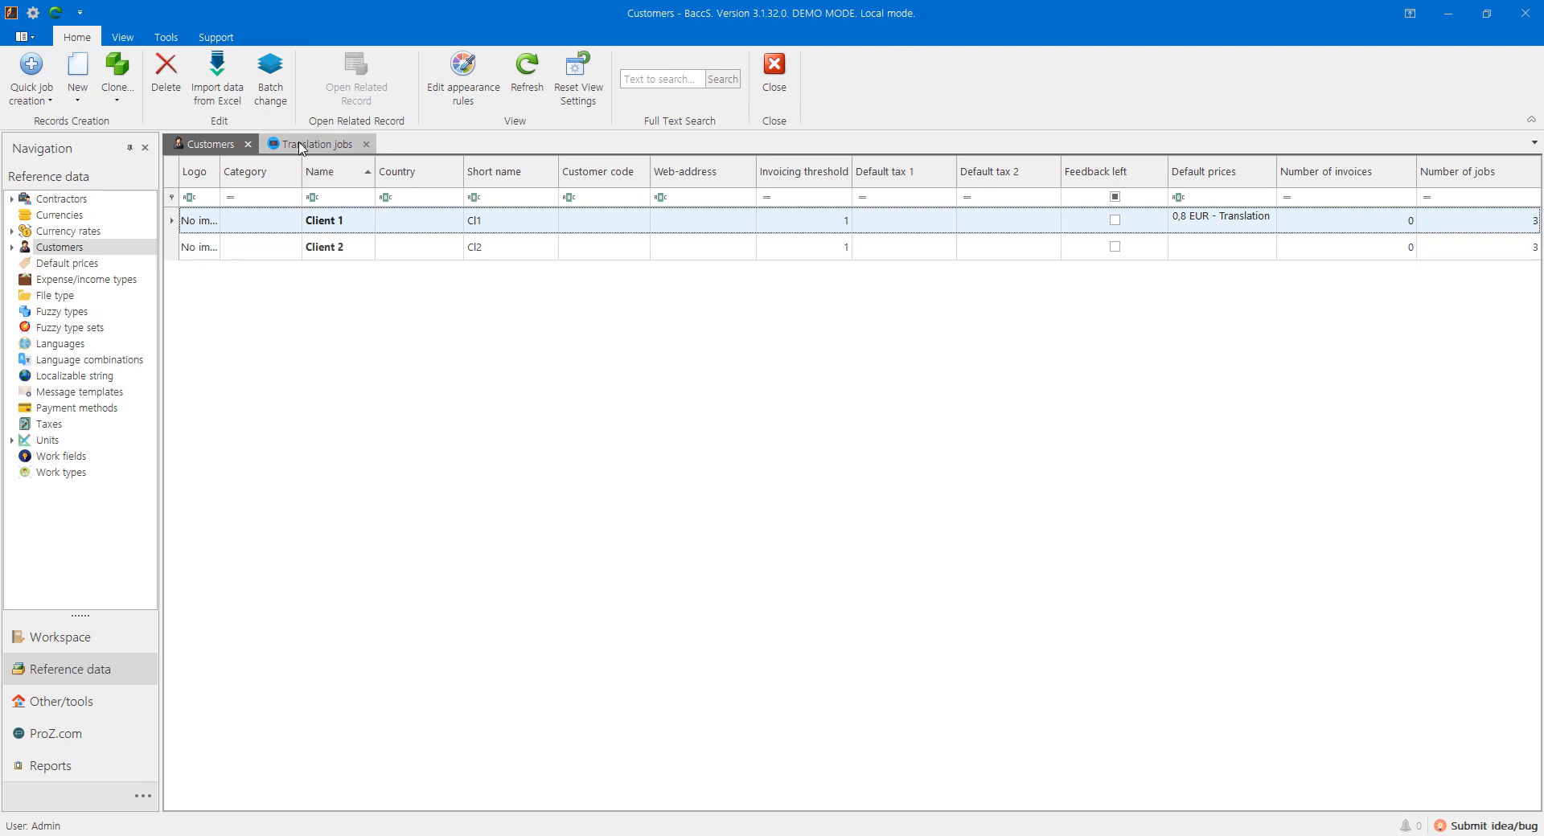
Step: Refresh the quick job creation customer list and quick-create a job for Client 2
left_click(26, 99)
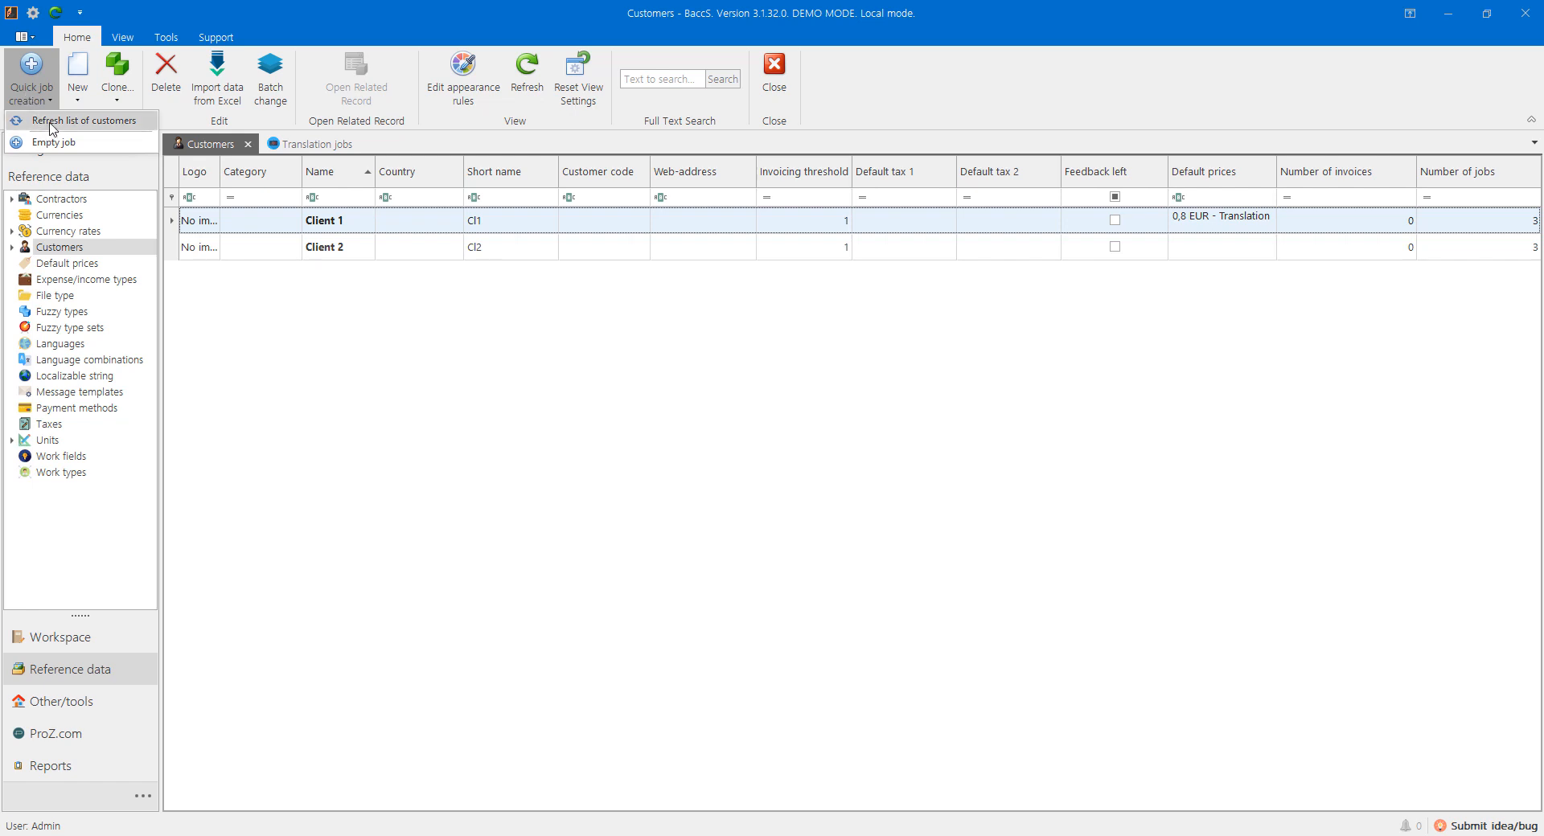
left_click(50, 120)
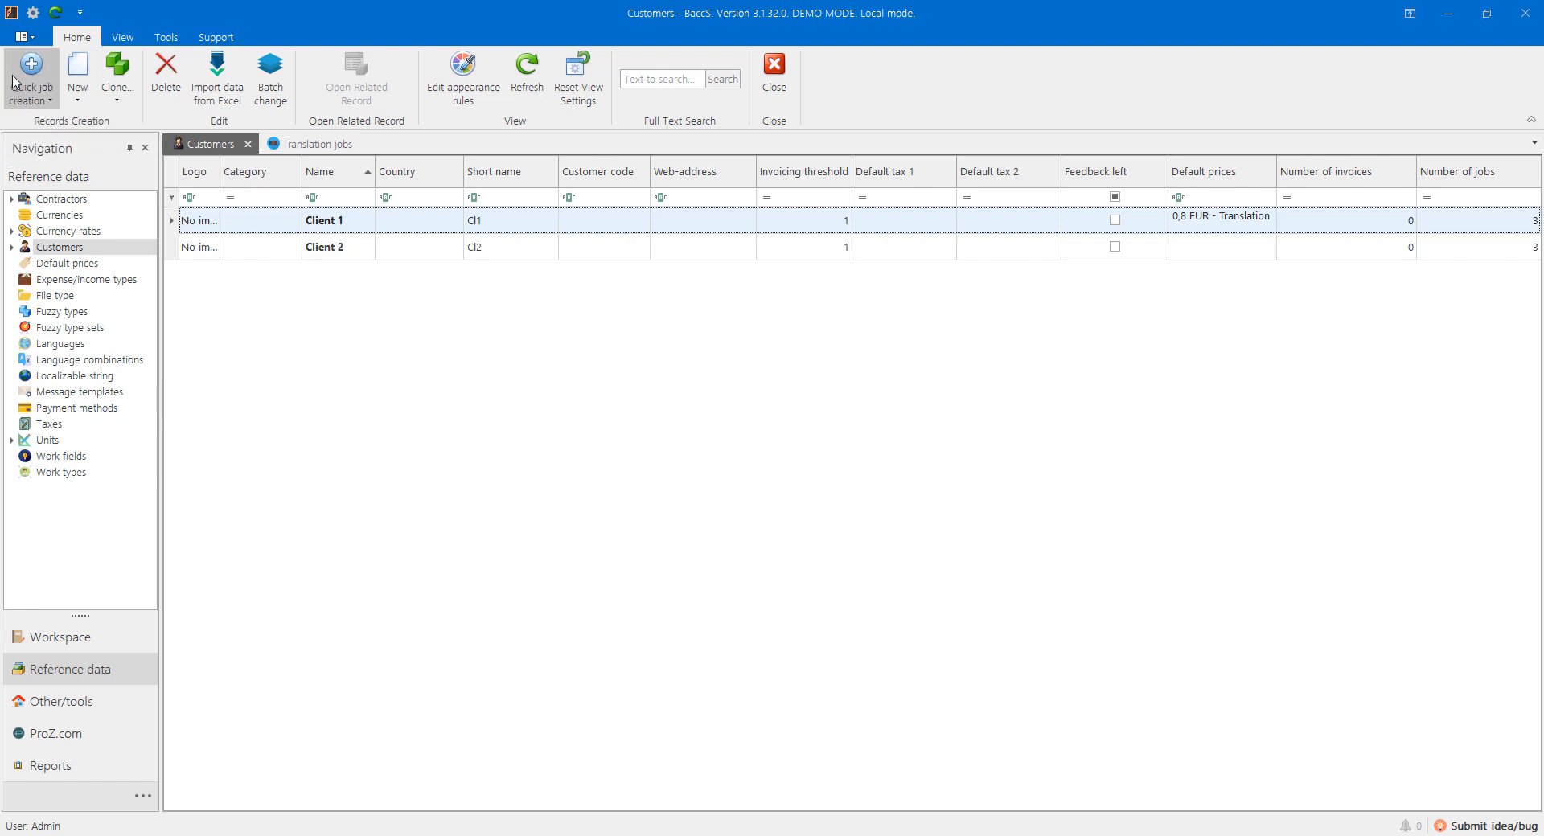
left_click(30, 94)
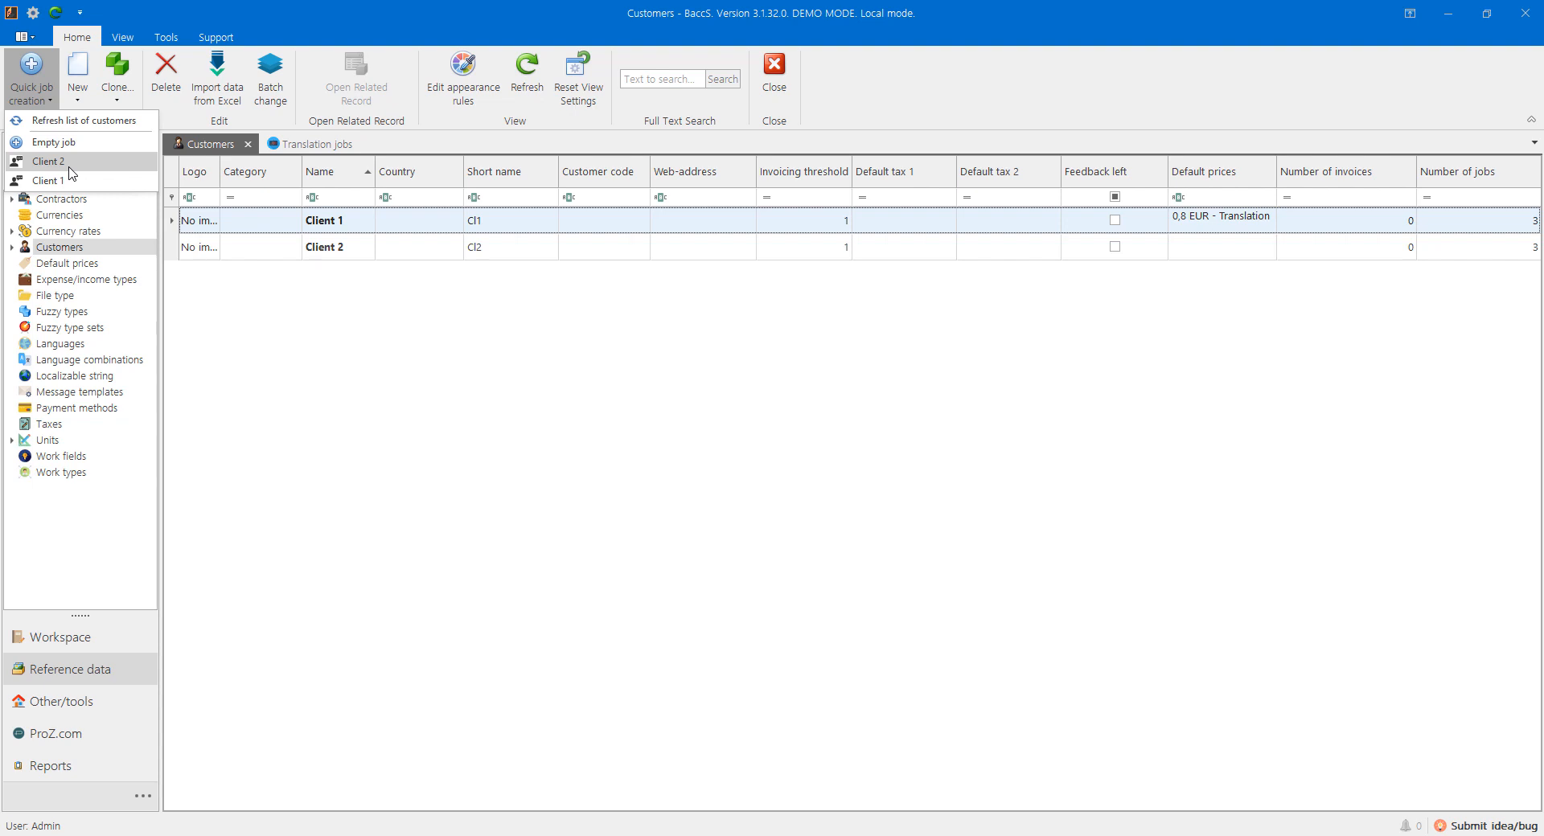
left_click(64, 163)
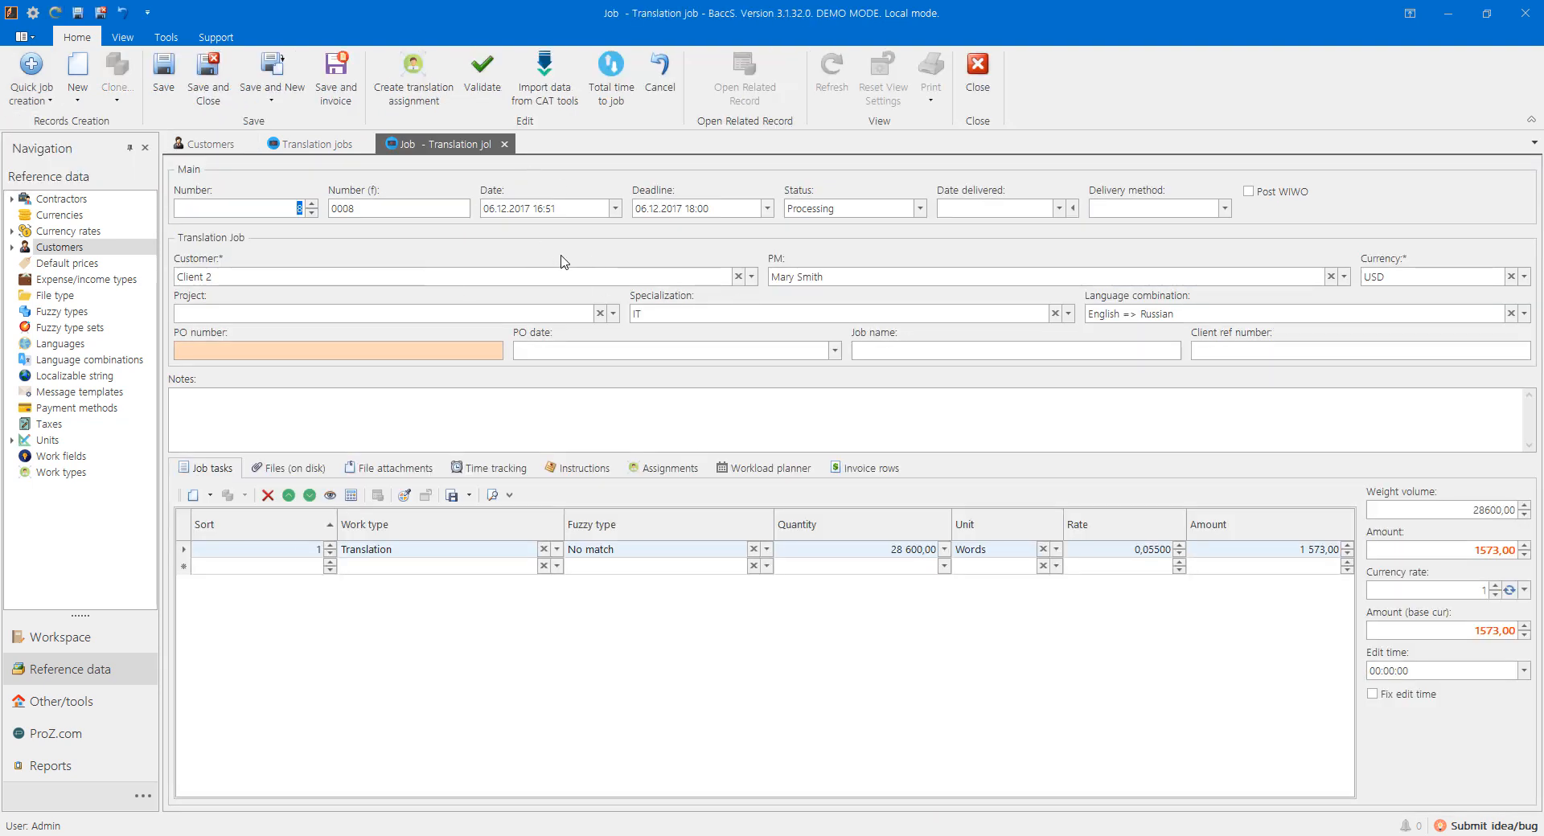
Step: Discard the unsaved new job, then filter the Currency column to EUR and clear that filter
left_click(505, 145)
left_click(776, 447)
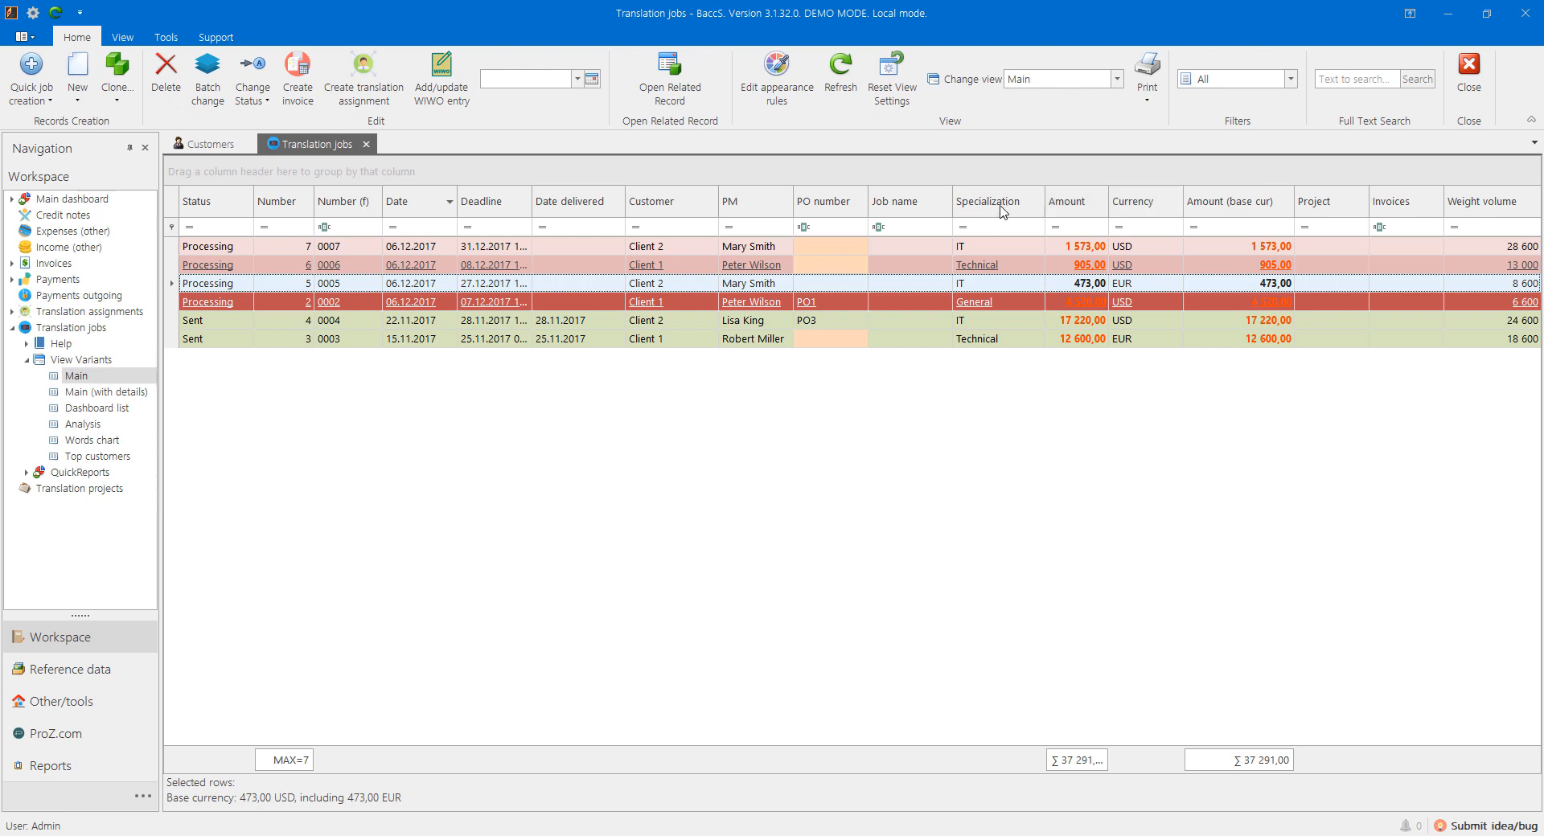
left_click(1177, 192)
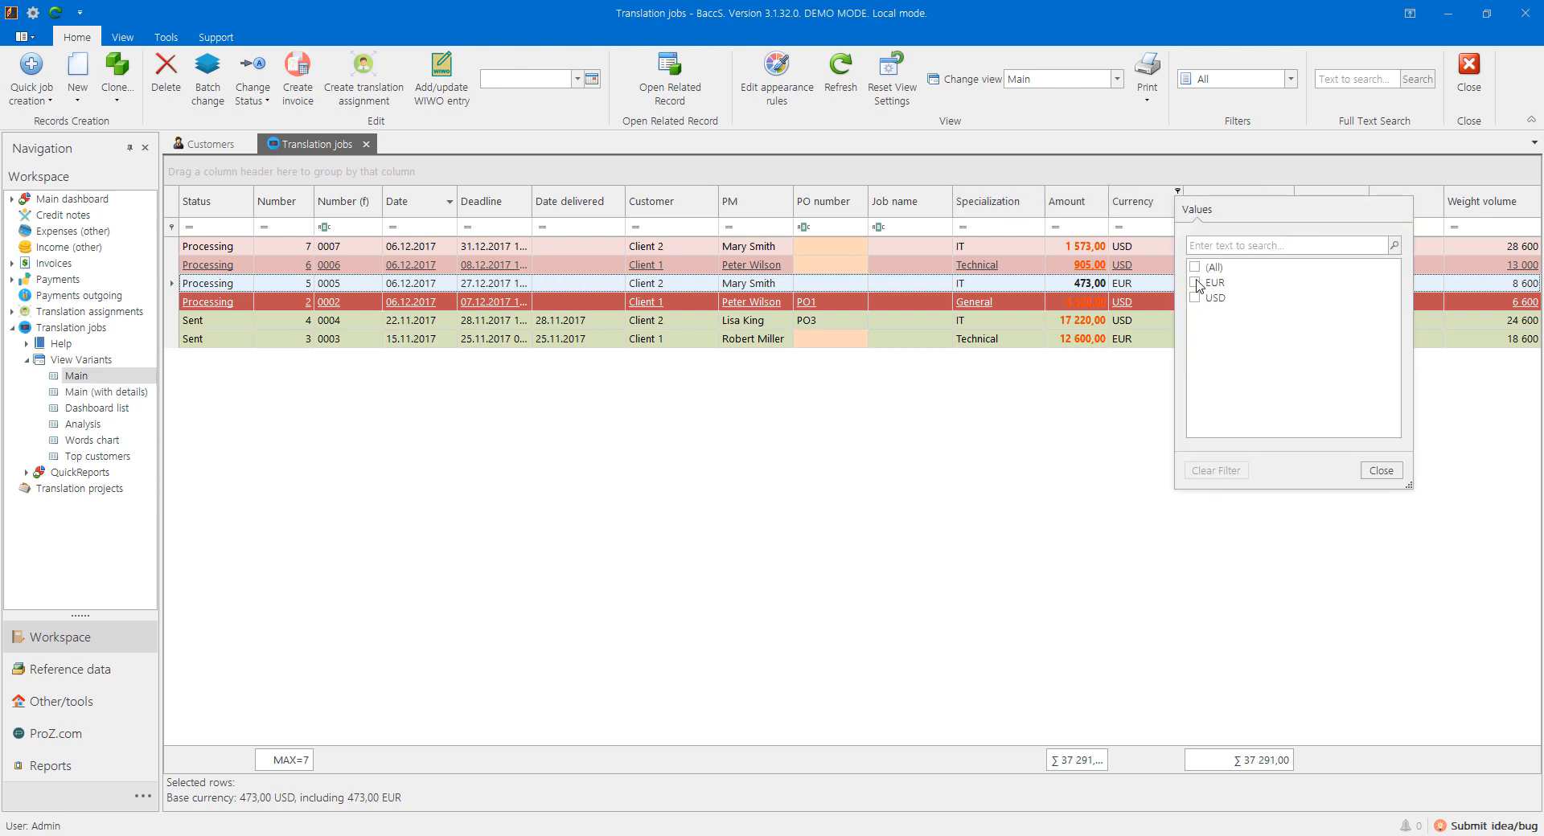
left_click(1195, 283)
left_click(1033, 269)
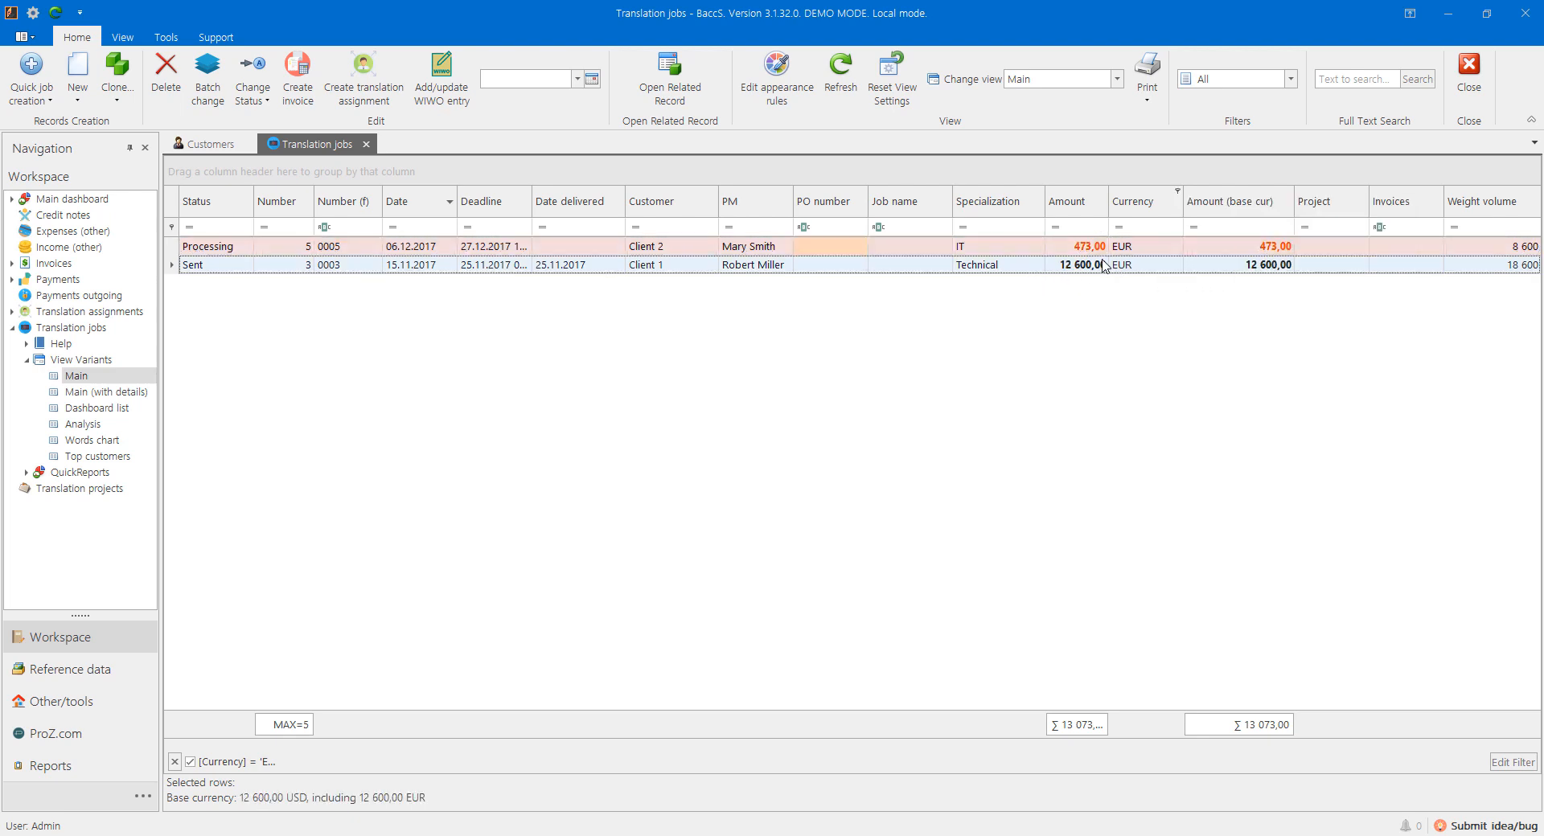
left_click(1177, 192)
left_click(1230, 471)
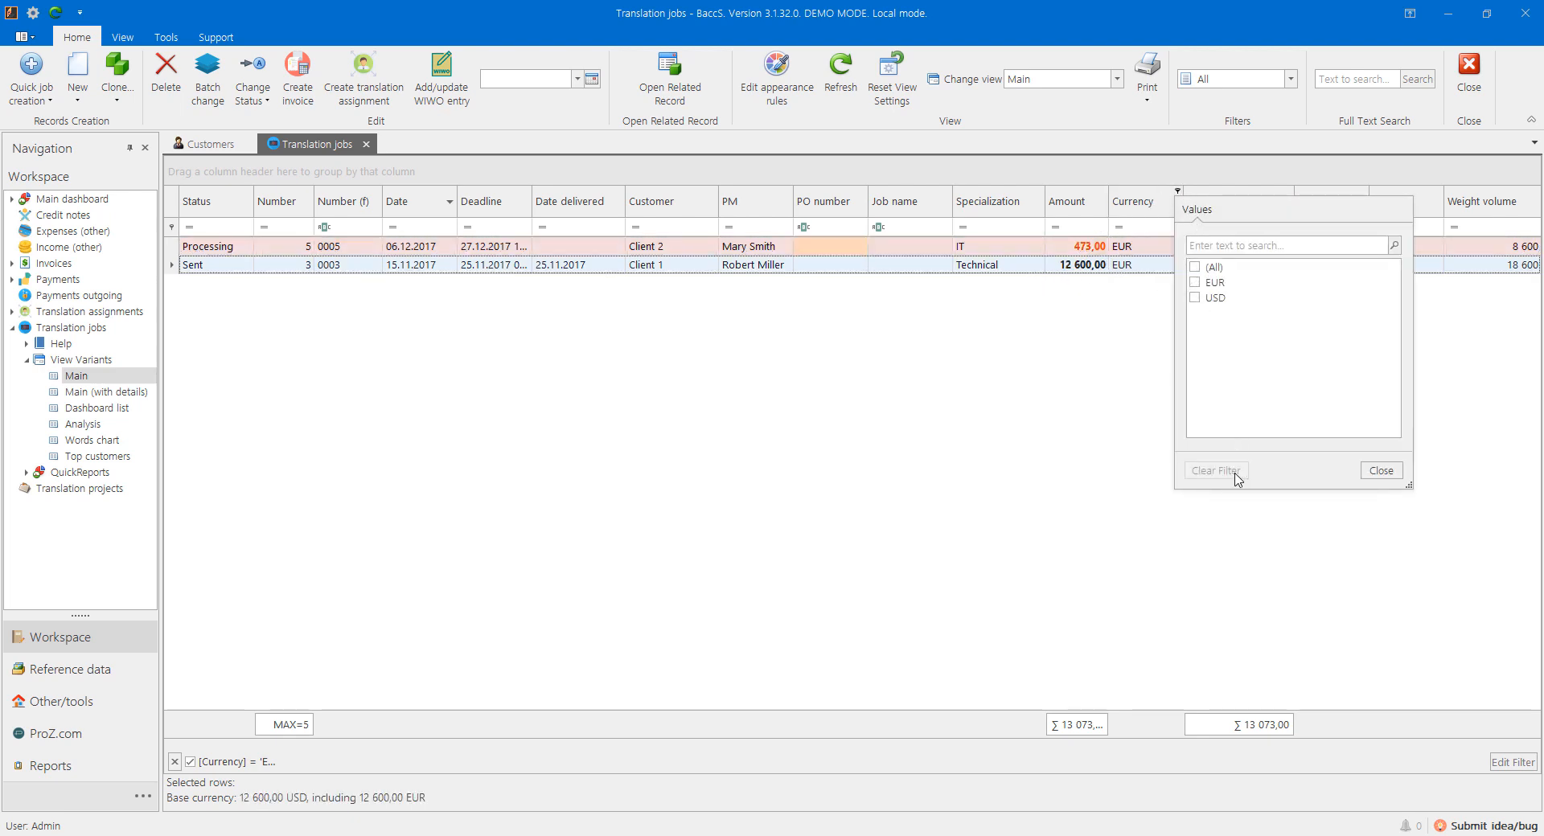
Step: Run a full-text search for 'Peter' on the jobs, then clear the search
left_click(1341, 83)
type("Peter")
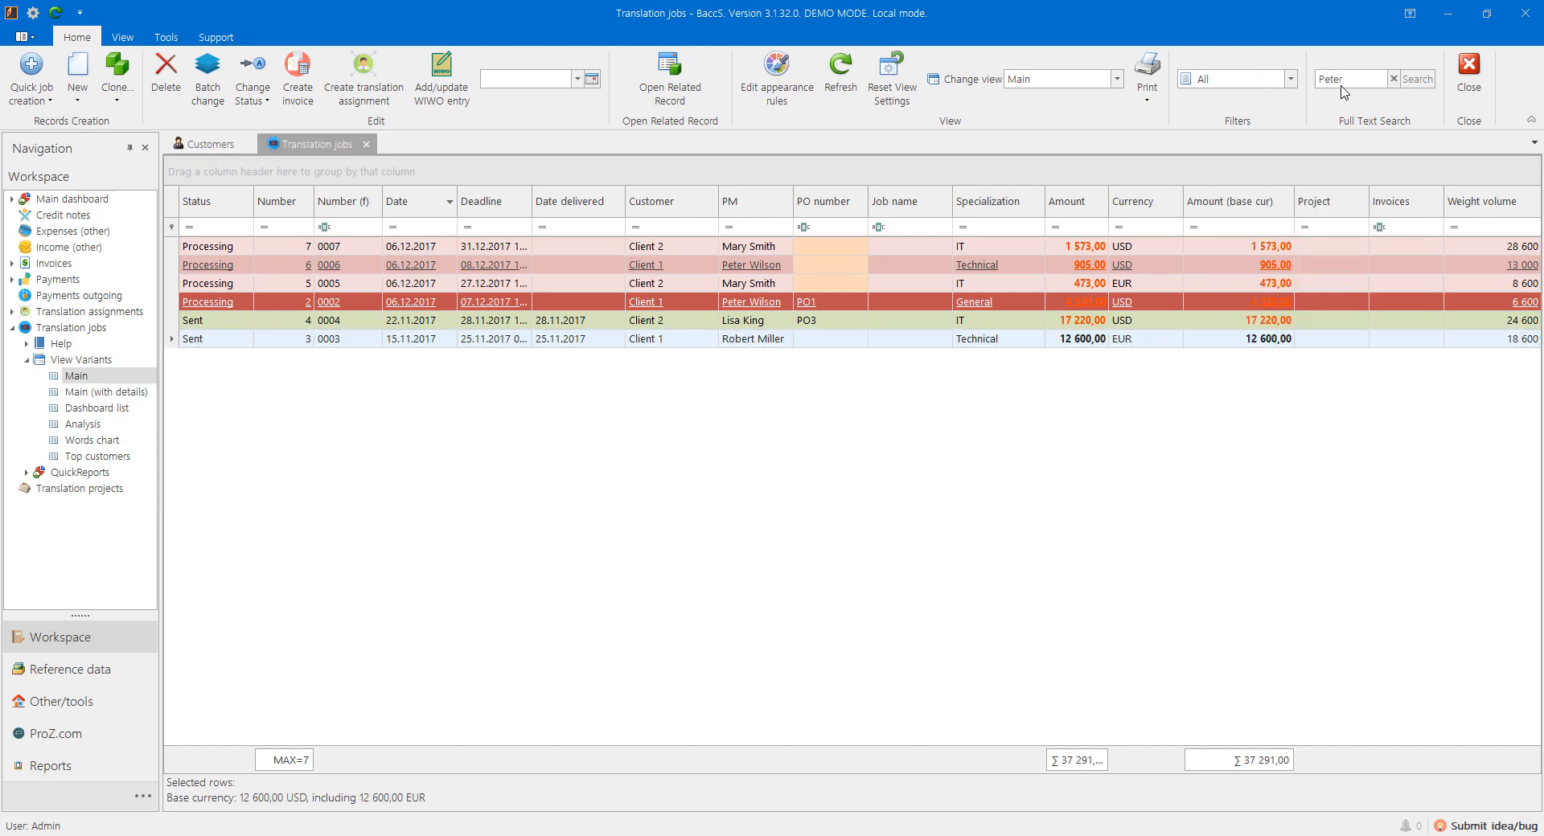
key("Return")
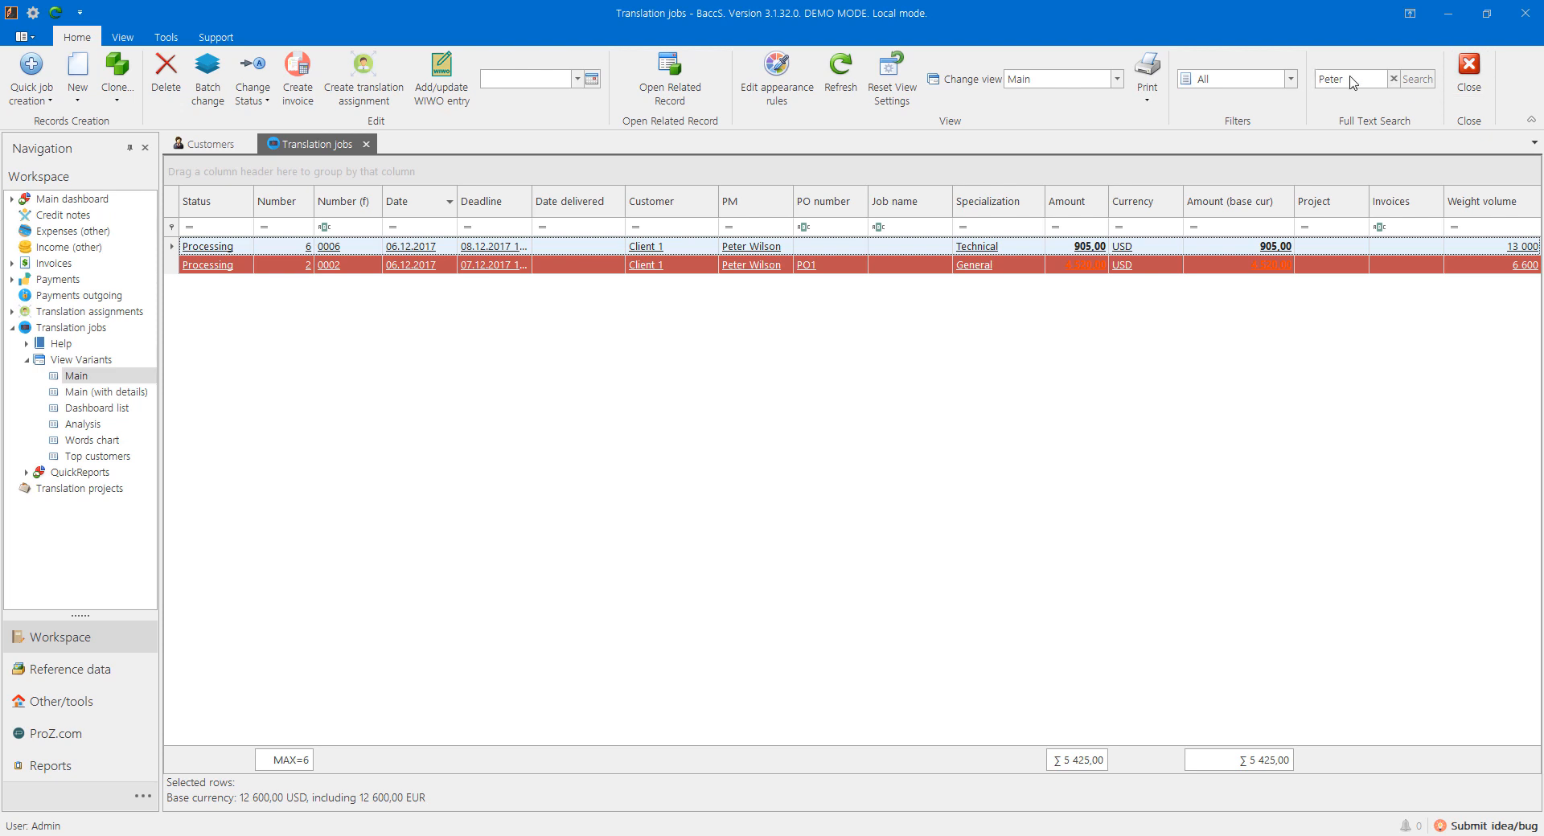
left_click(1394, 79)
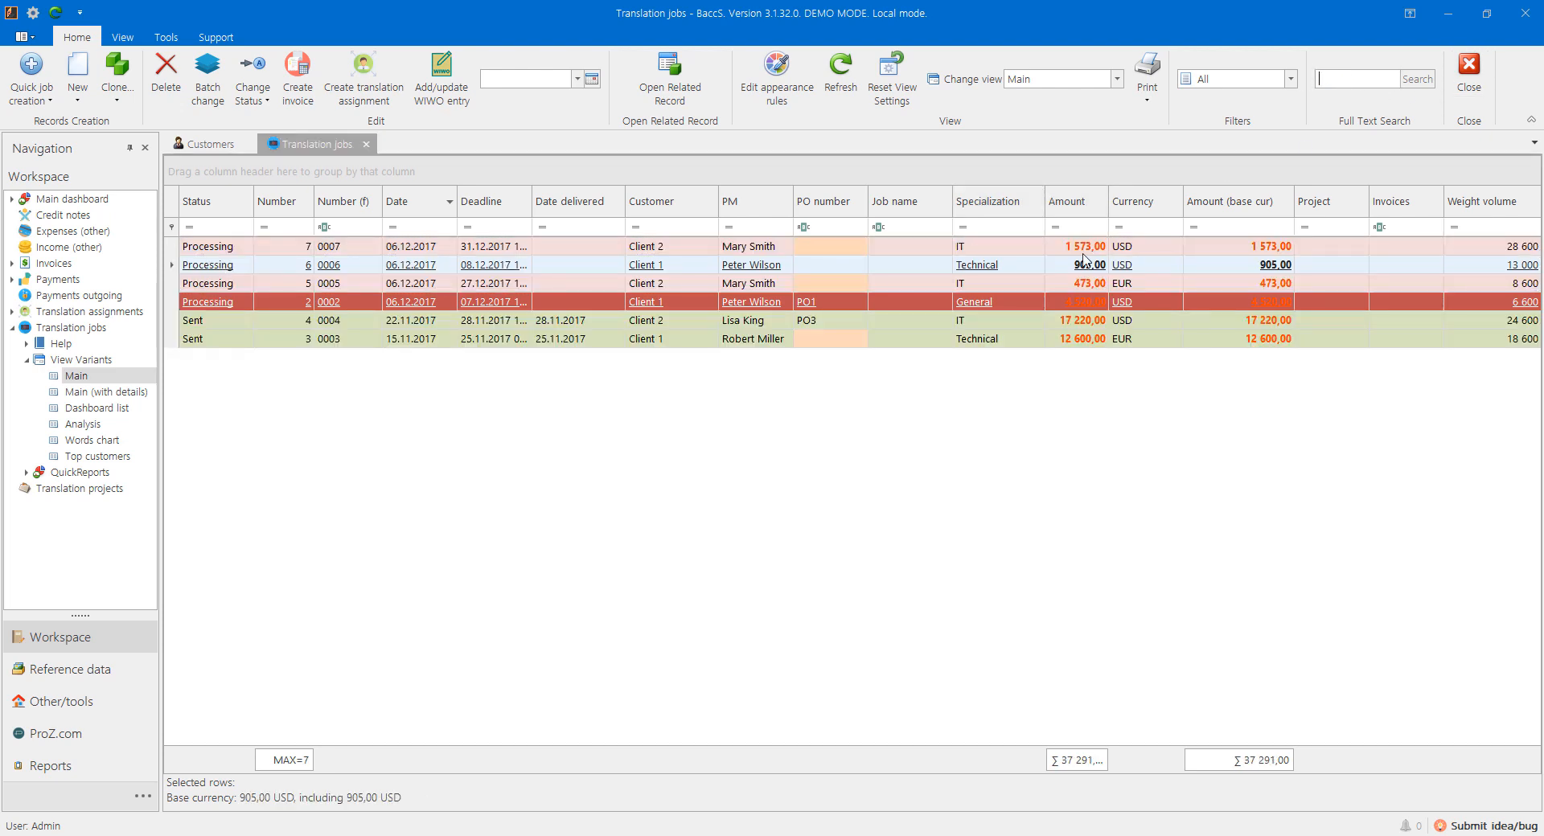
right_click(497, 522)
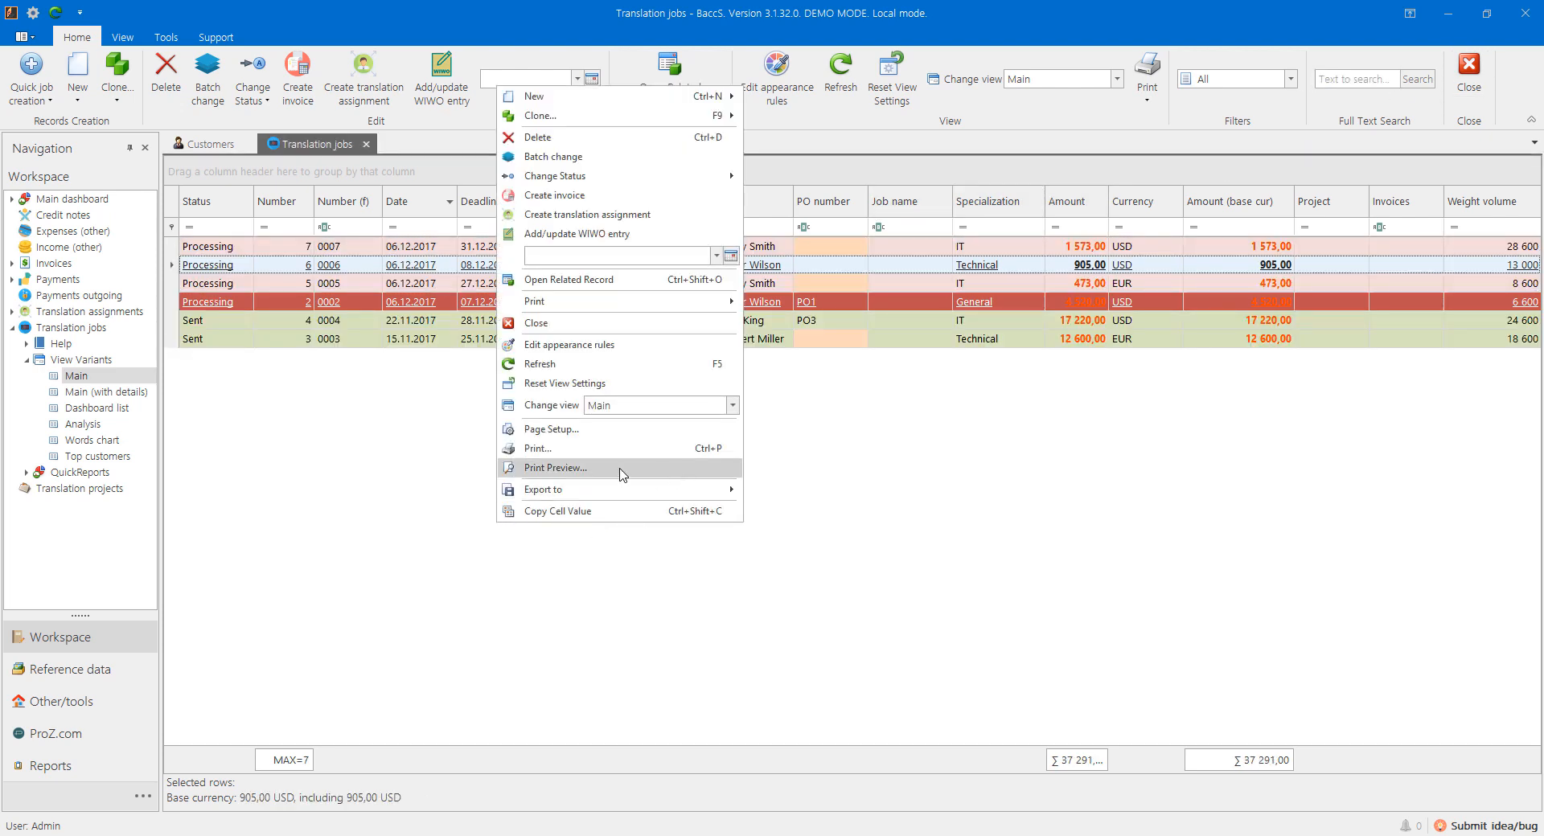
left_click(569, 470)
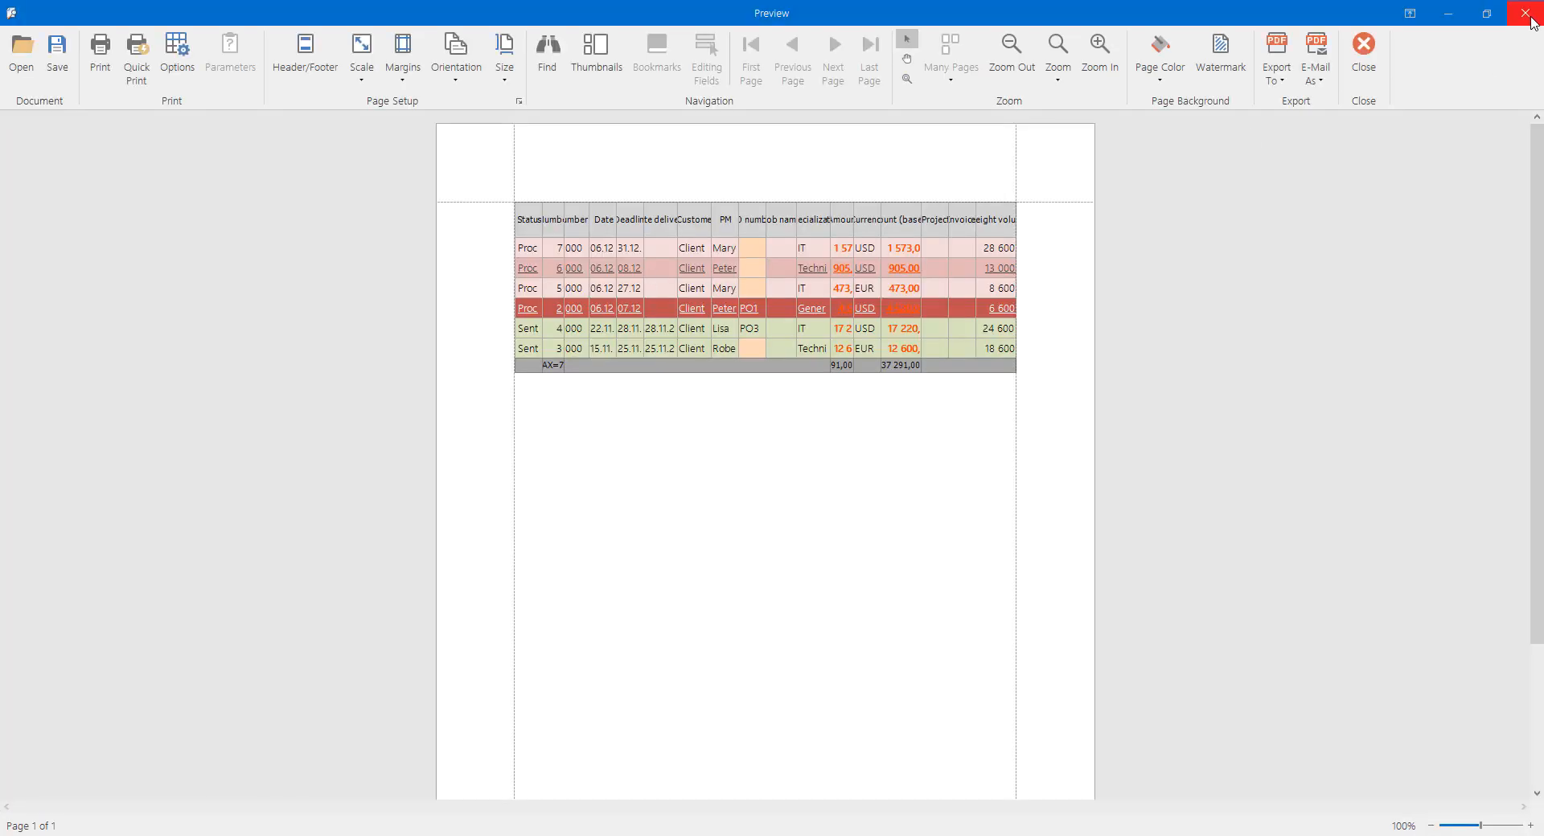
left_click(1280, 76)
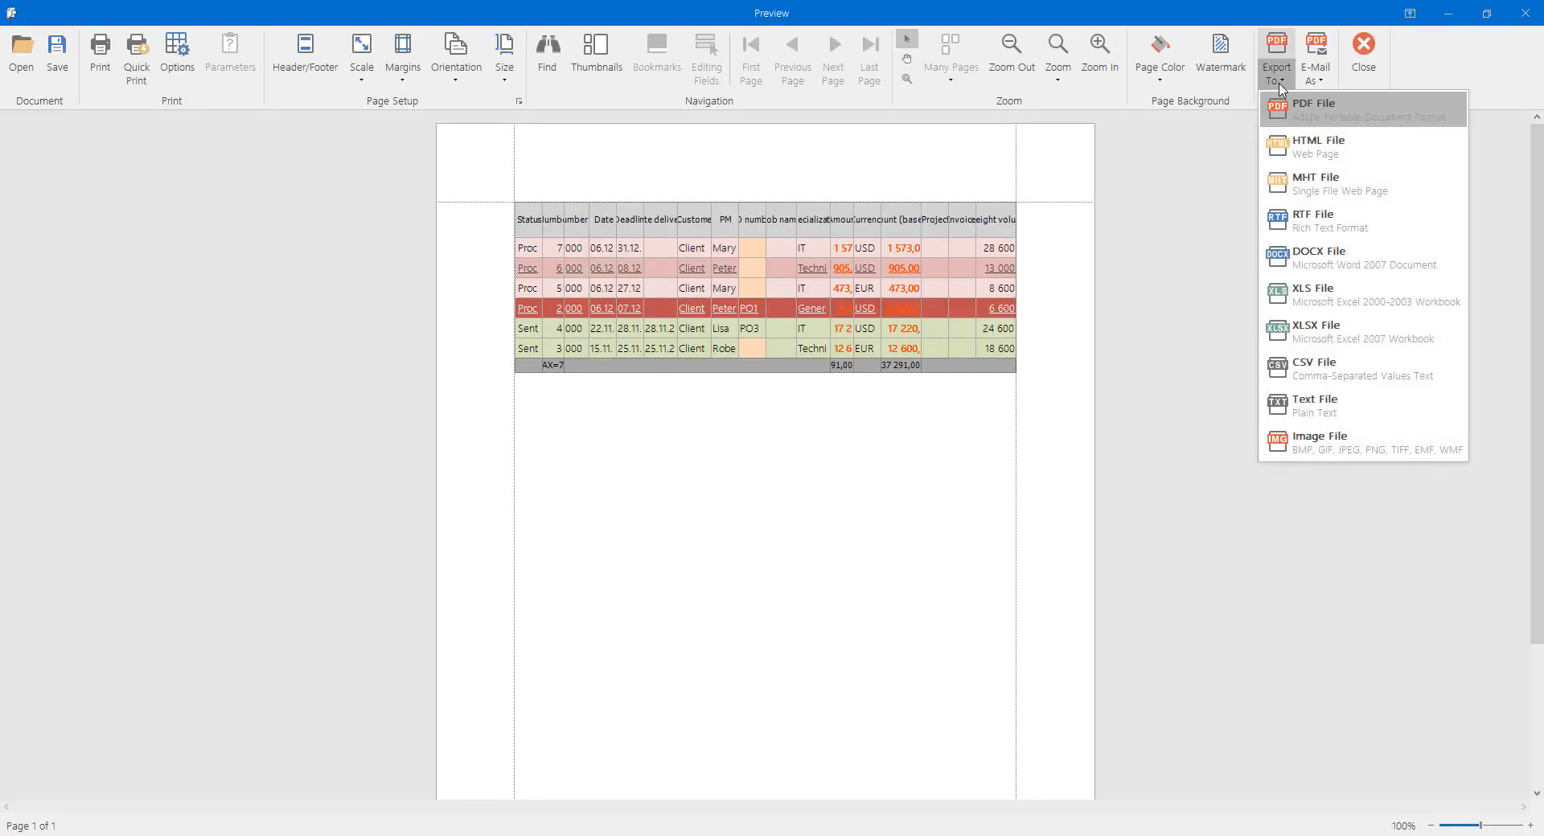
left_click(1290, 532)
left_click(1525, 13)
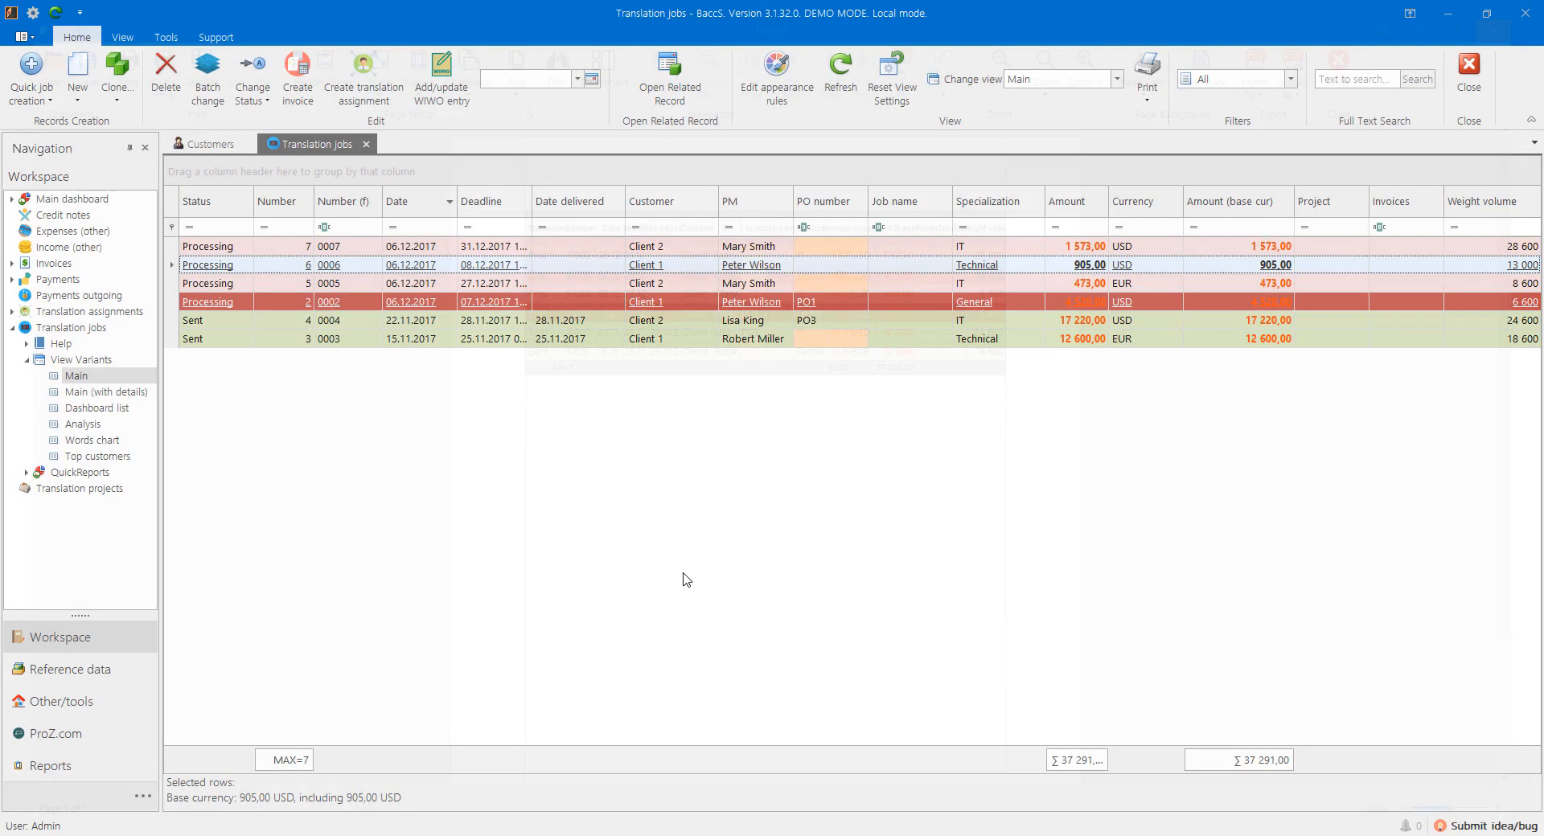
right_click(191, 764)
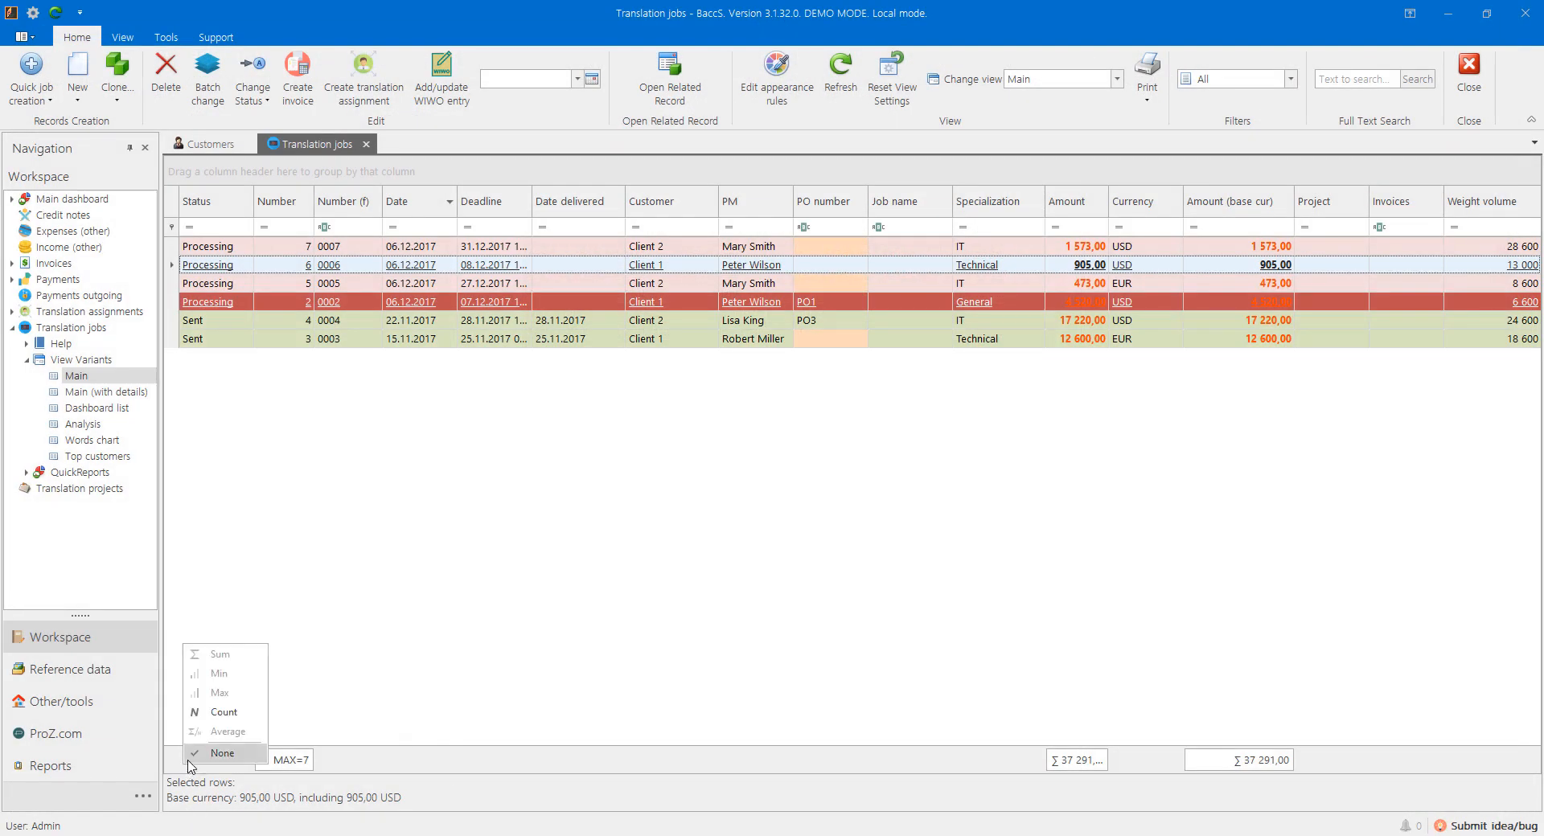
Step: Add a Count summary (6 jobs) under the Number column; check the appearance rules without changes
left_click(217, 712)
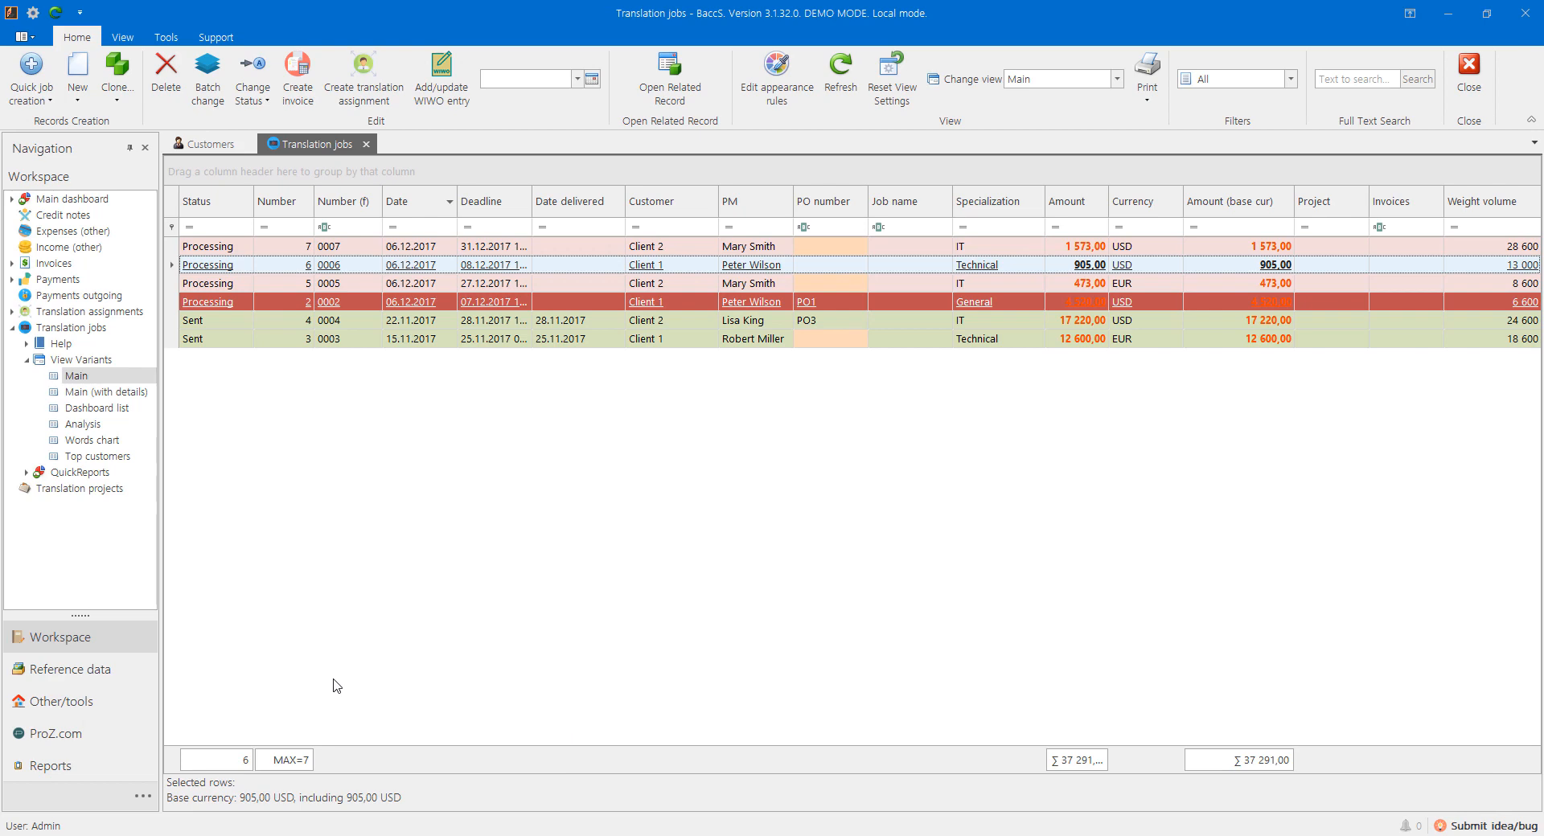
left_click(777, 88)
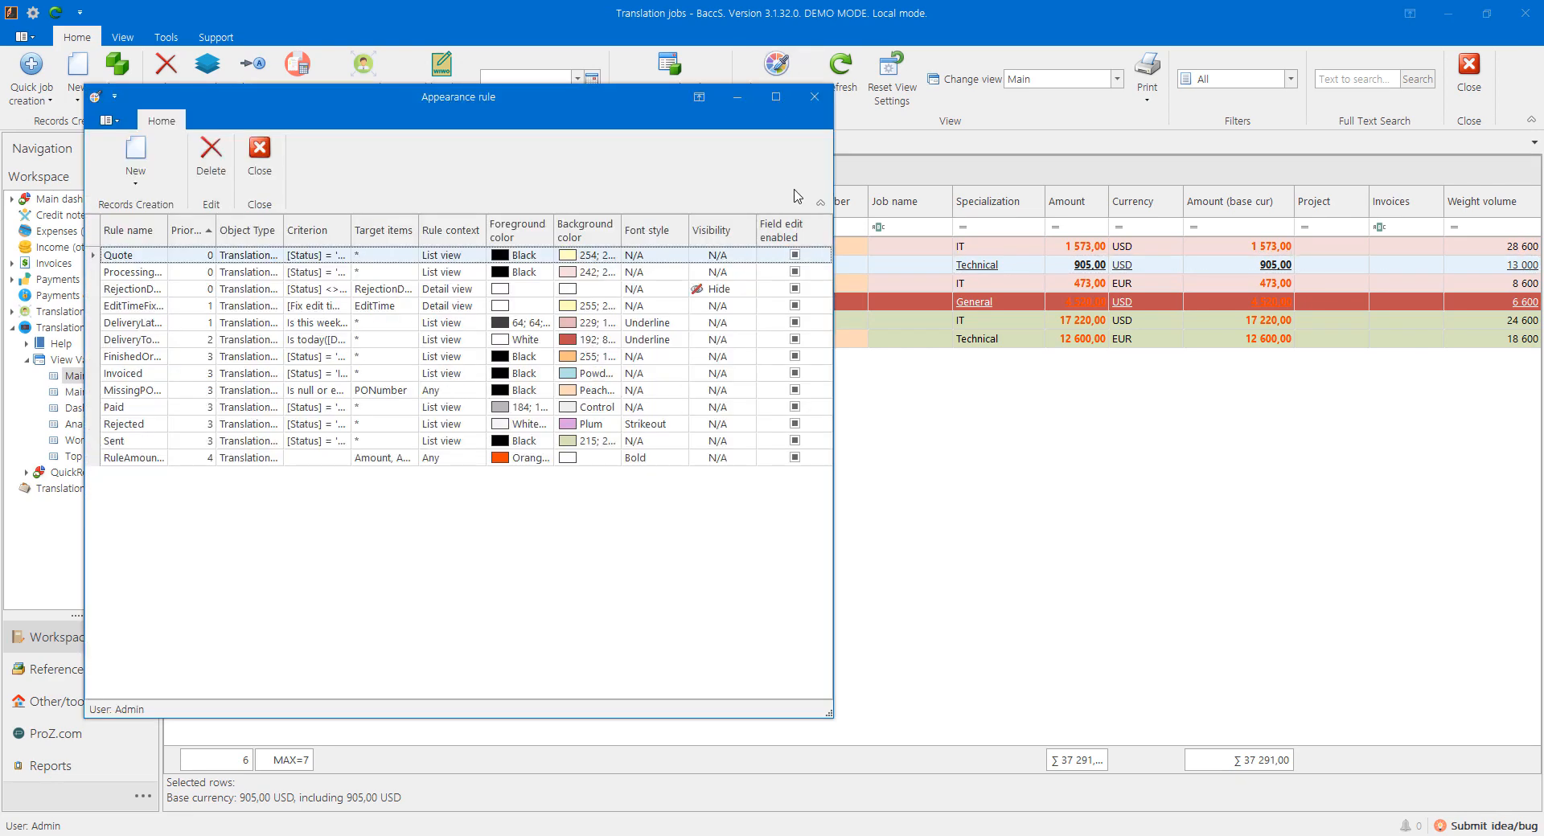
left_click(813, 96)
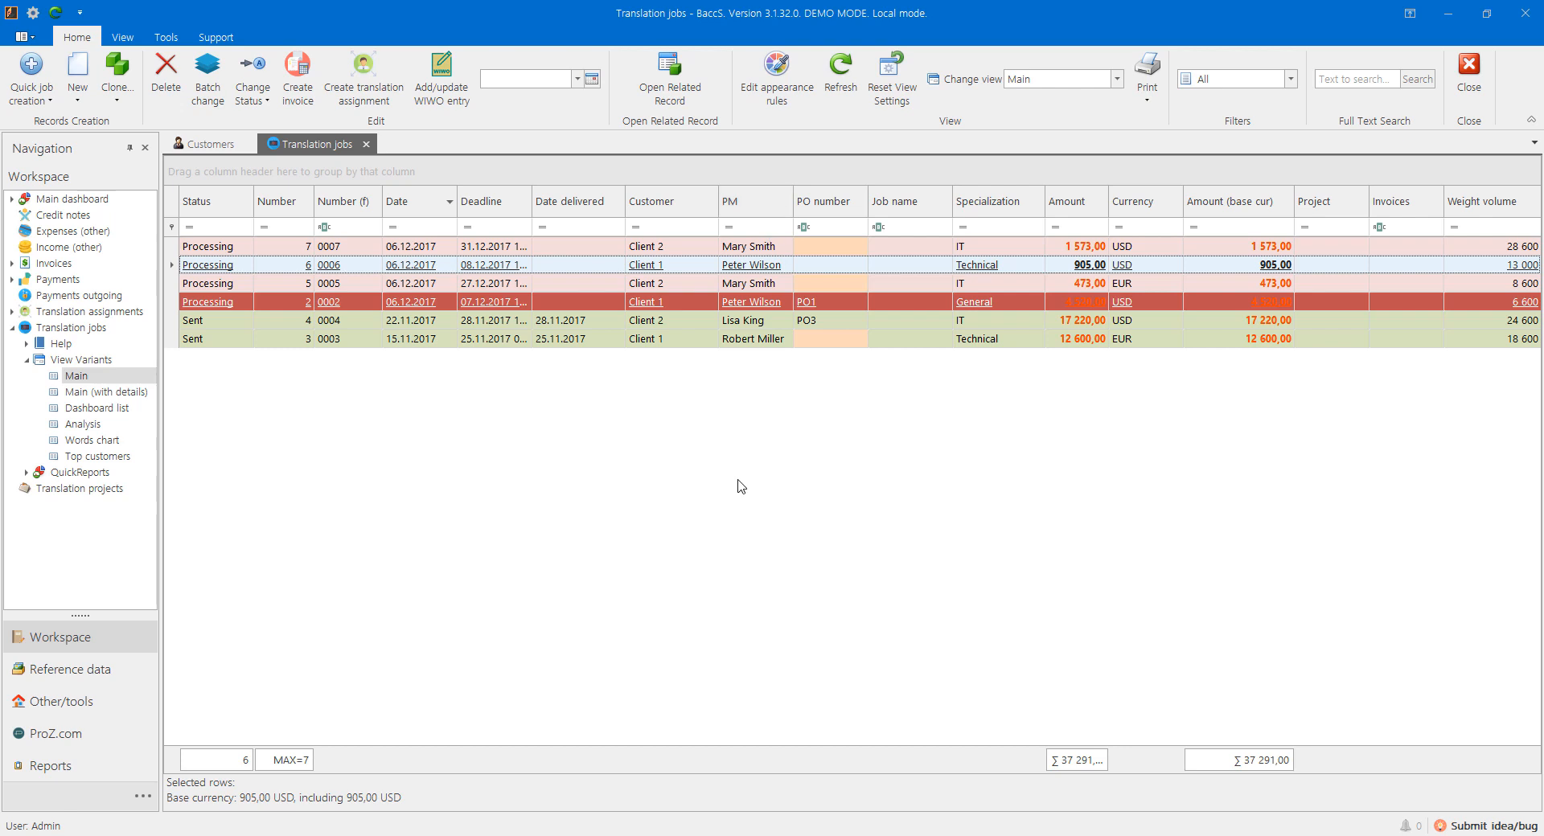
Step: Move the Number, Job name, Project and Invoices columns into the Column Chooser to hide them
right_click(677, 197)
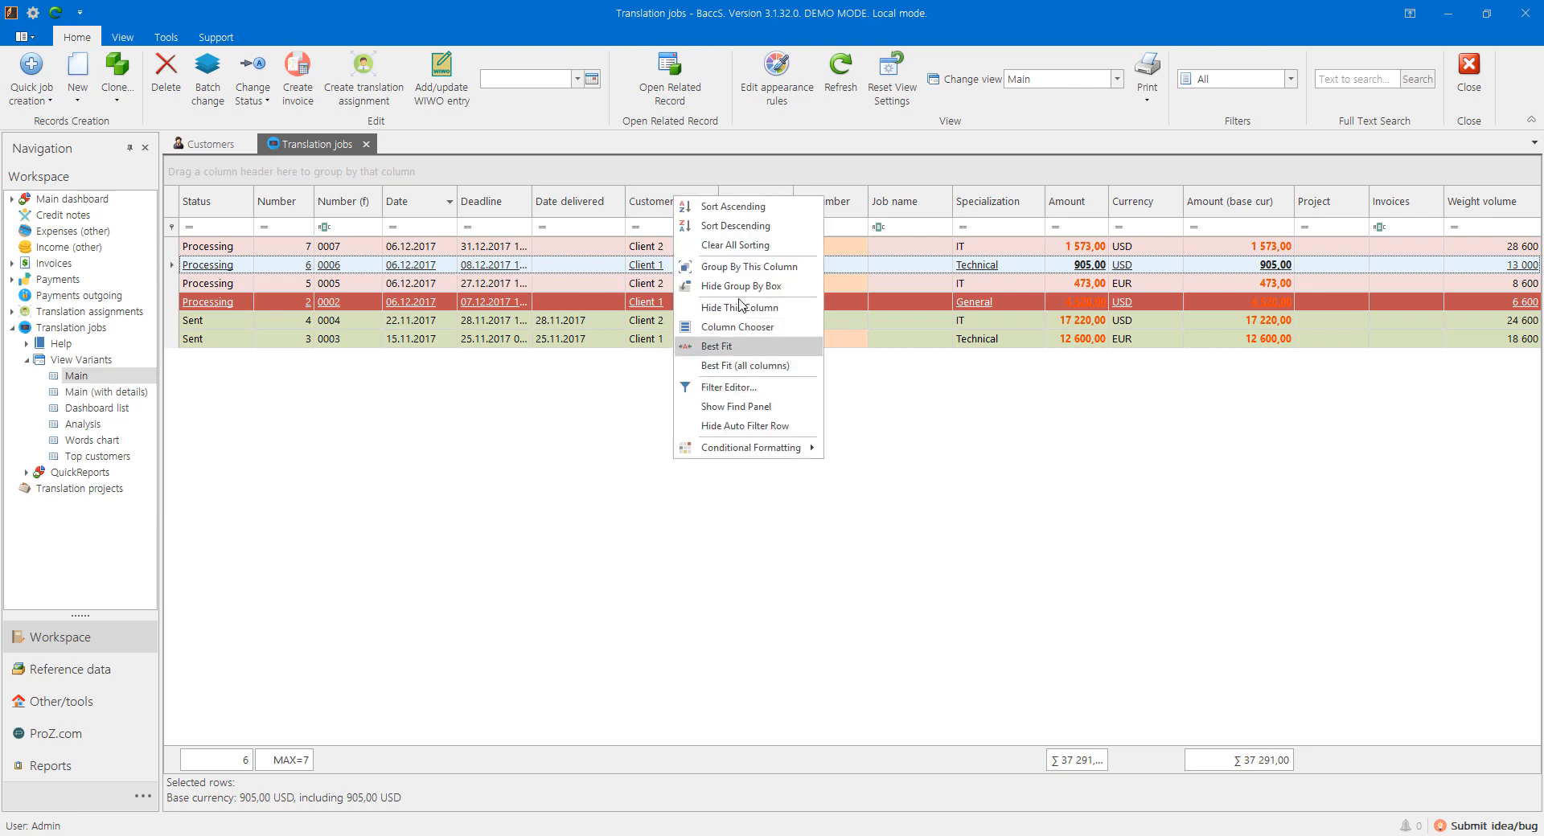
left_click(737, 326)
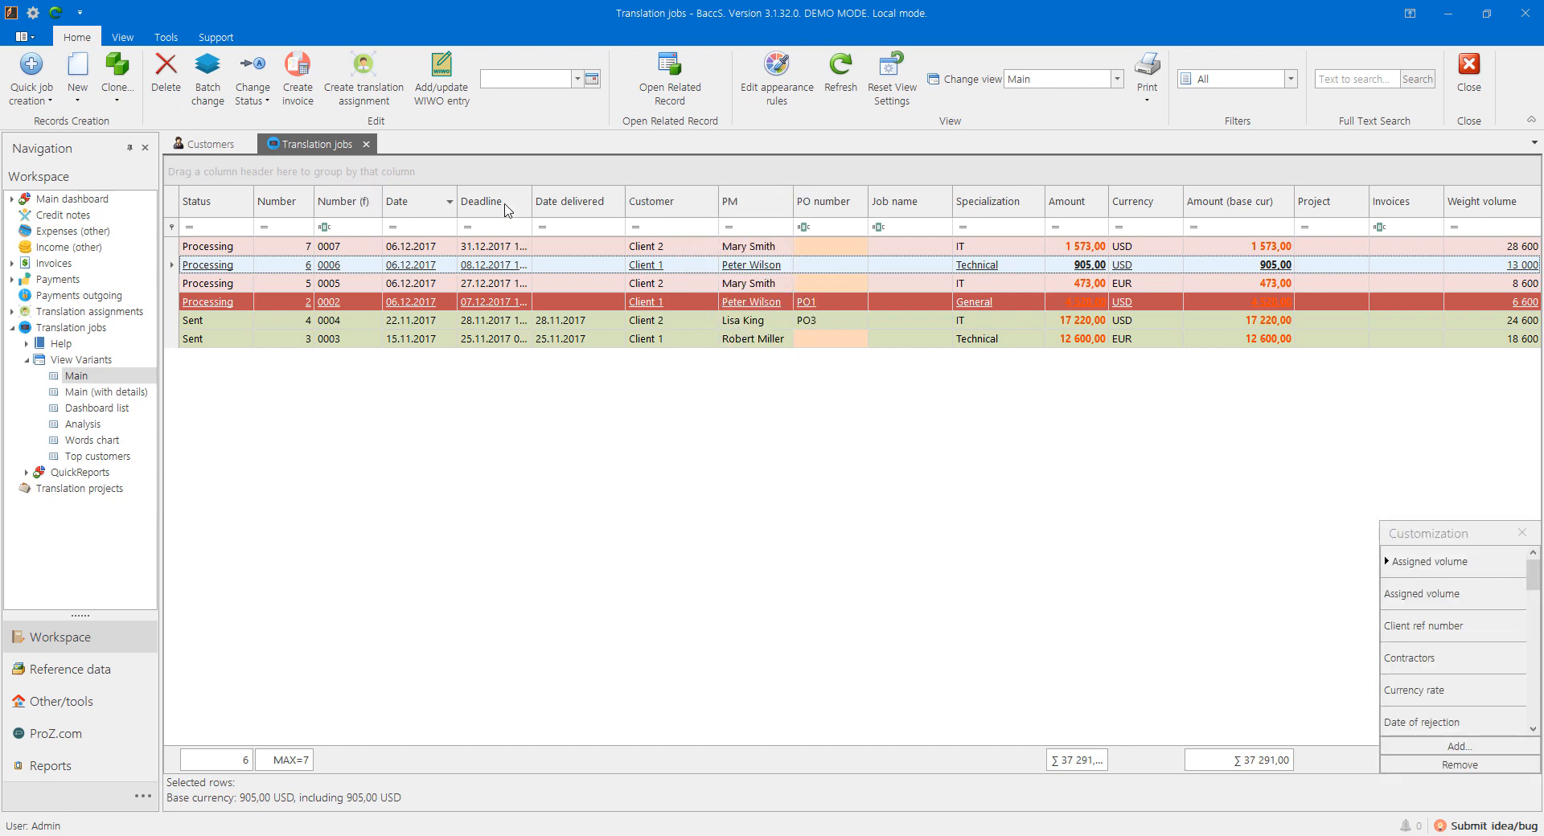
left_click_drag(281, 205, 1439, 615)
left_click_drag(877, 205, 1413, 605)
left_click_drag(1310, 201, 1442, 595)
left_click_drag(1383, 201, 1423, 214)
scroll(1452, 643, "down", 5)
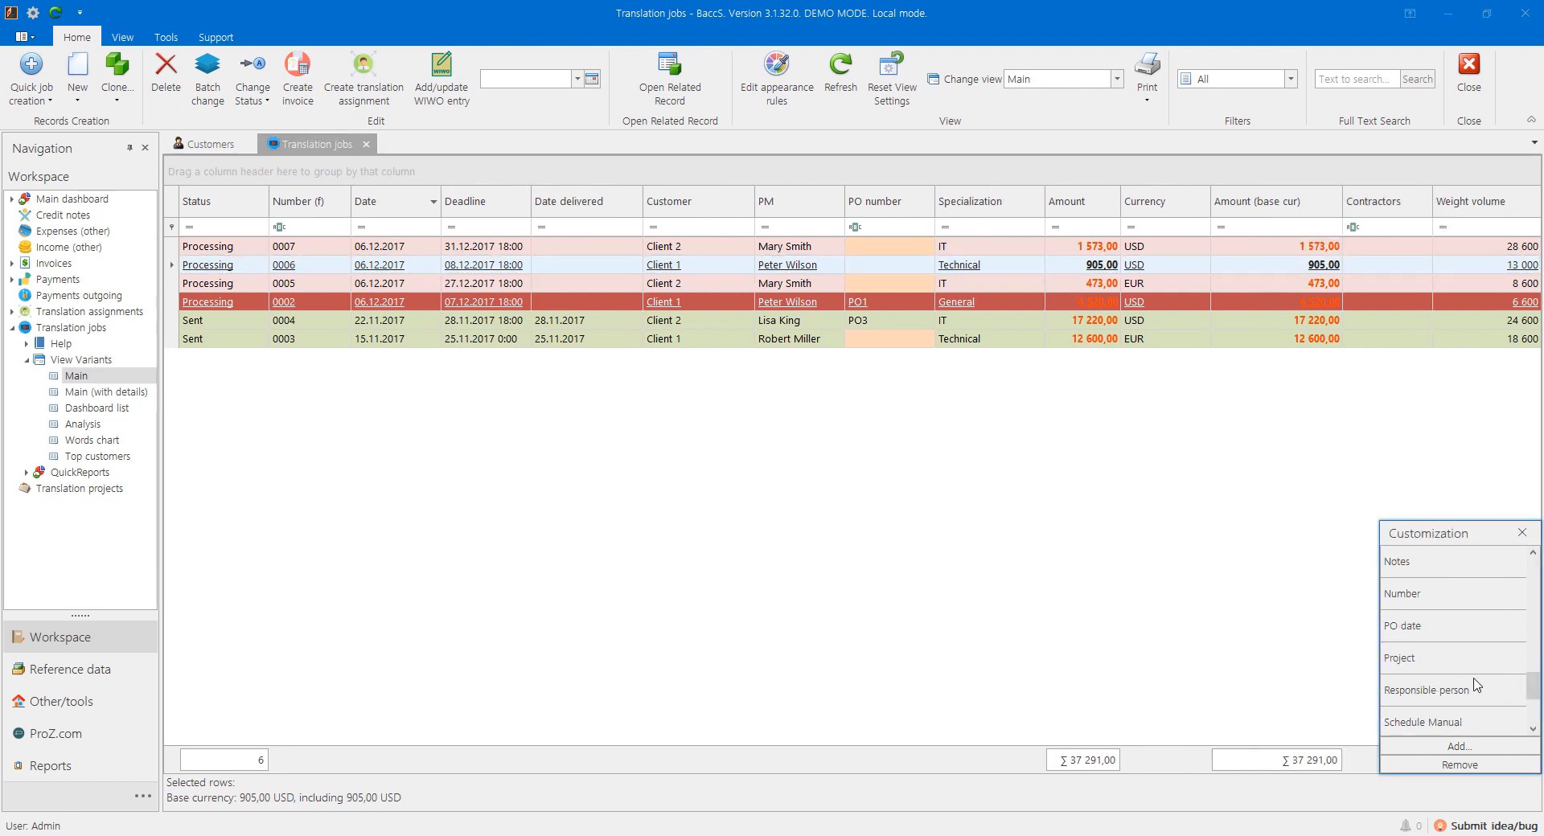
scroll(1457, 633, "up", 5)
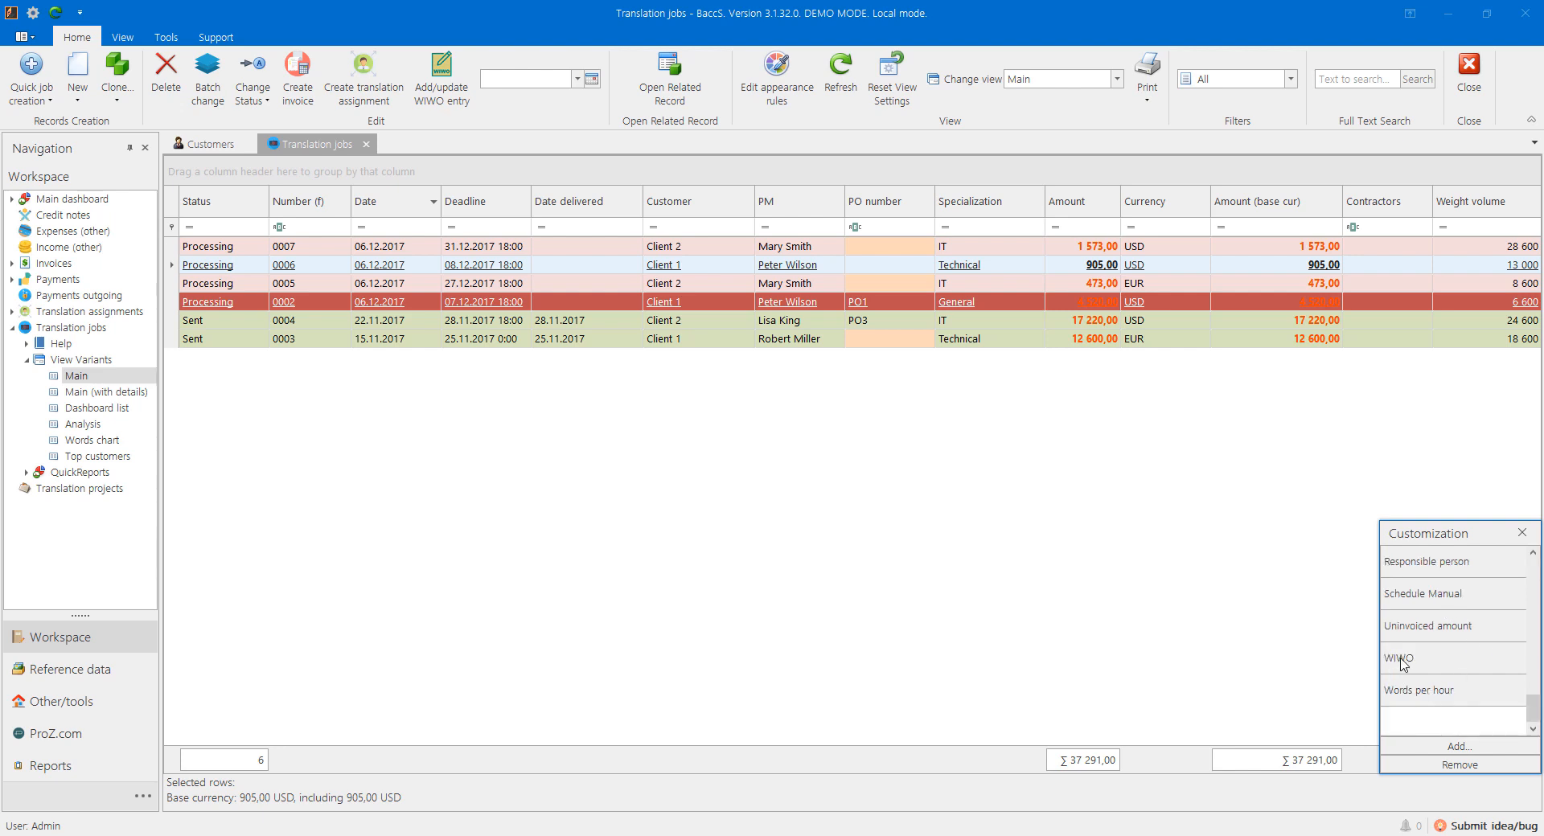
left_click(1522, 532)
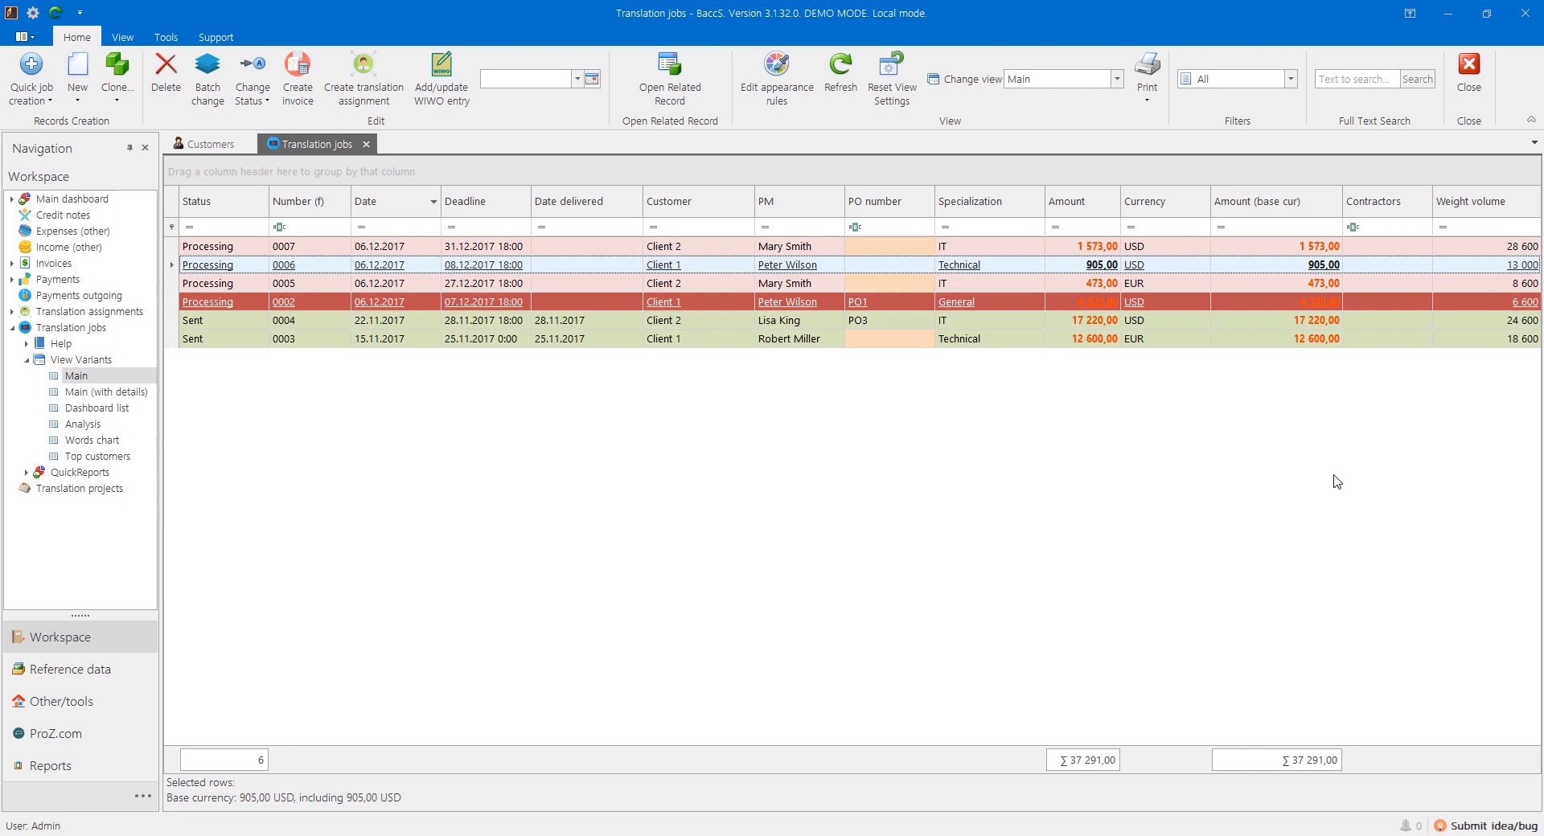
Step: Open the Main dashboard and look at a Recent jobs row's context menu without choosing anything
left_click(58, 202)
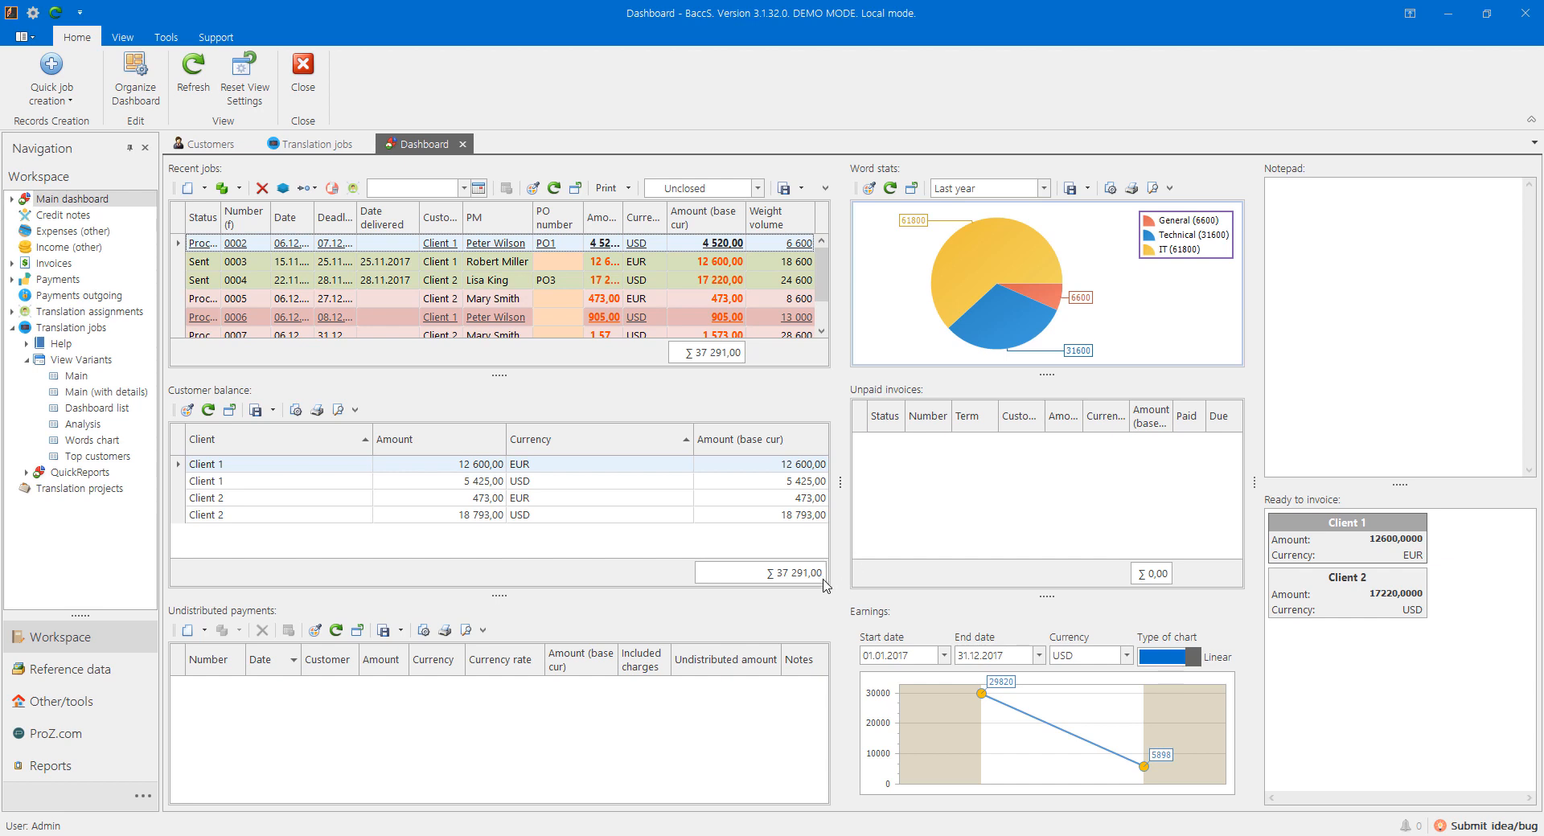
right_click(248, 247)
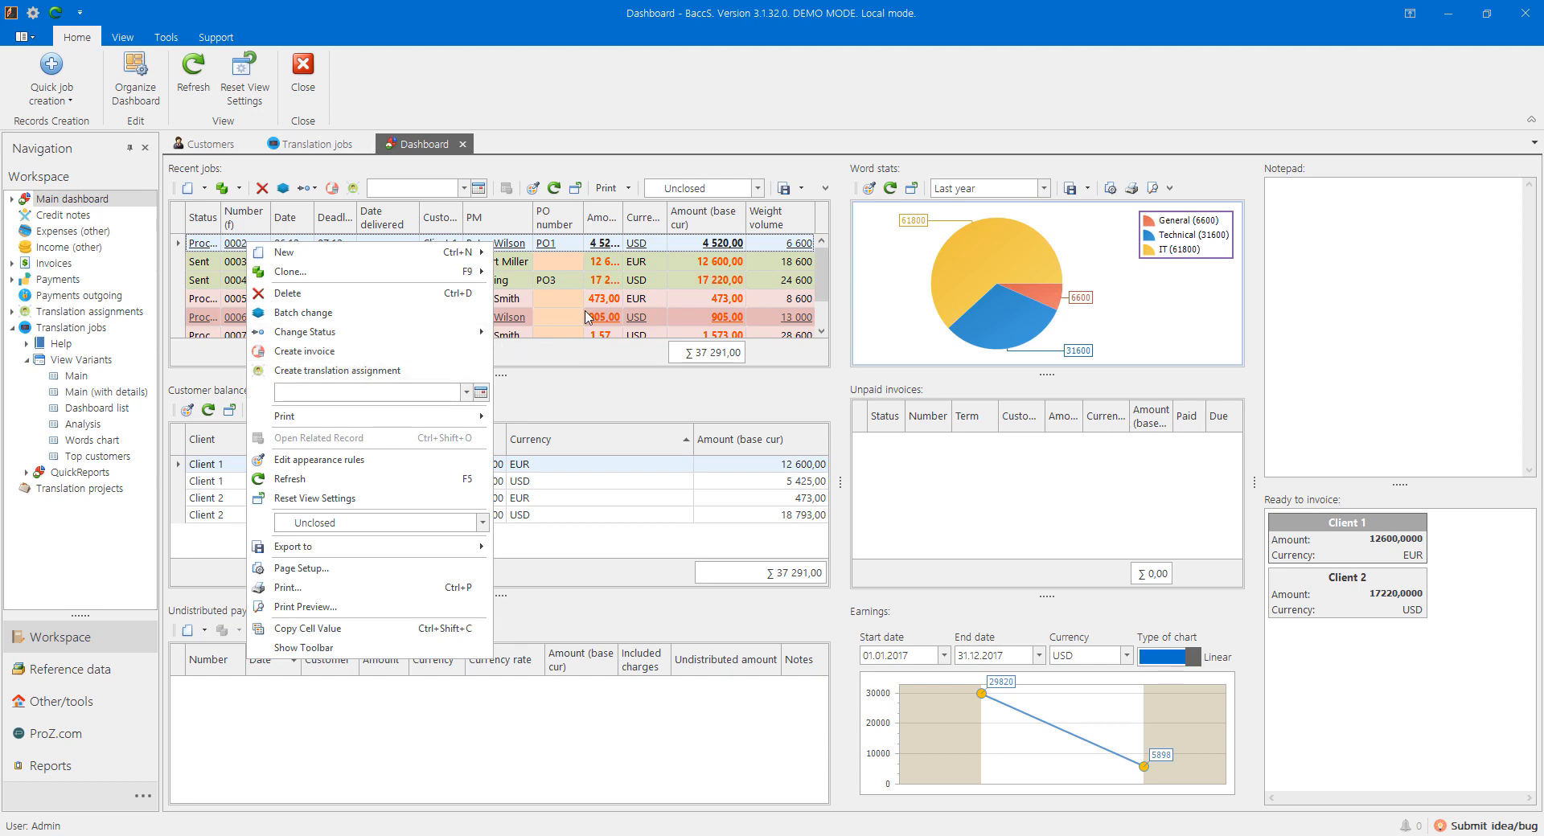
left_click(609, 298)
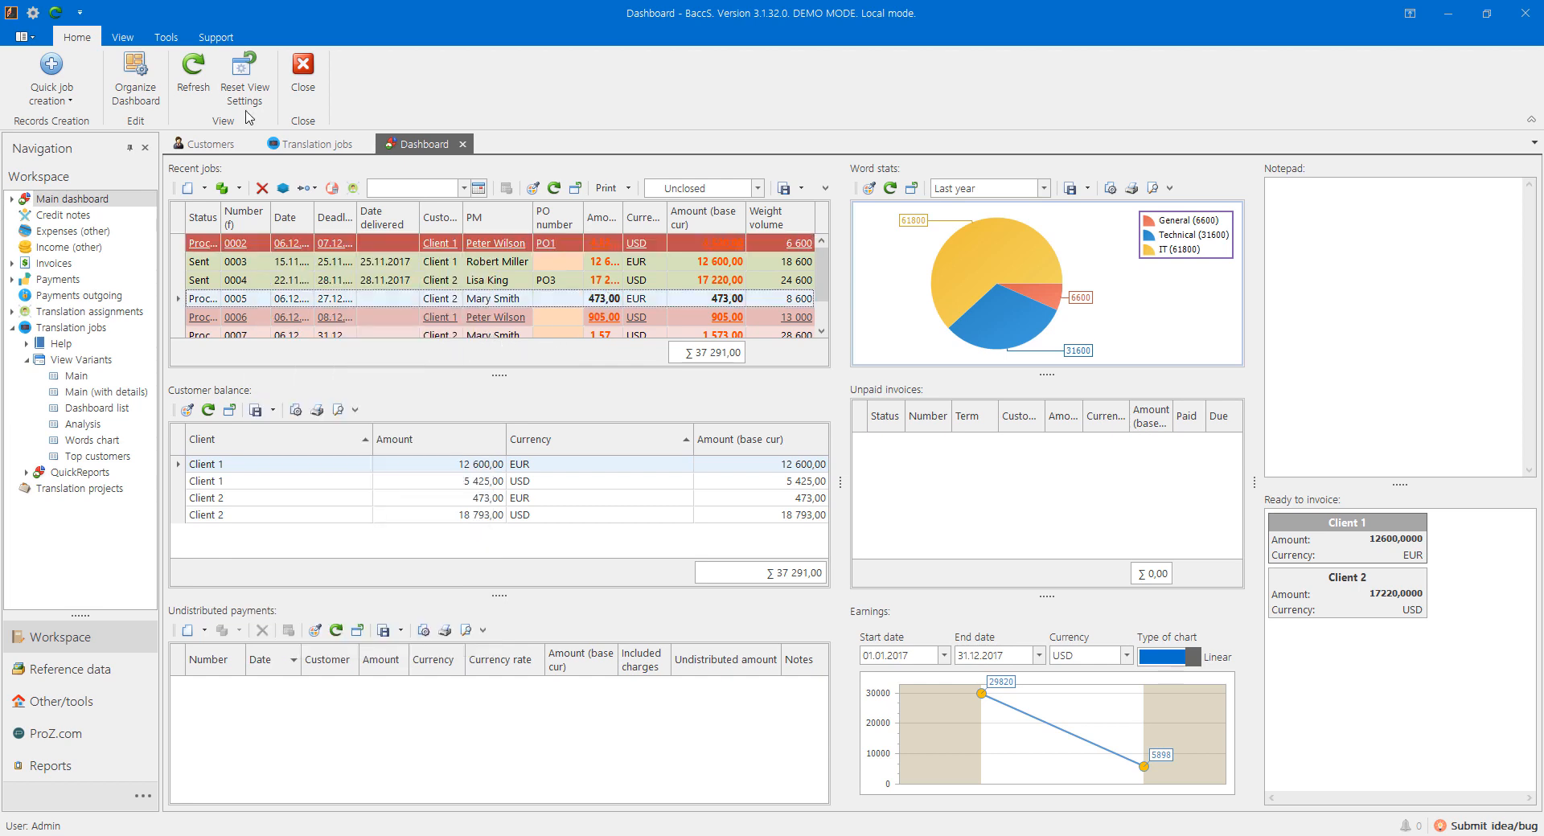
left_click(176, 39)
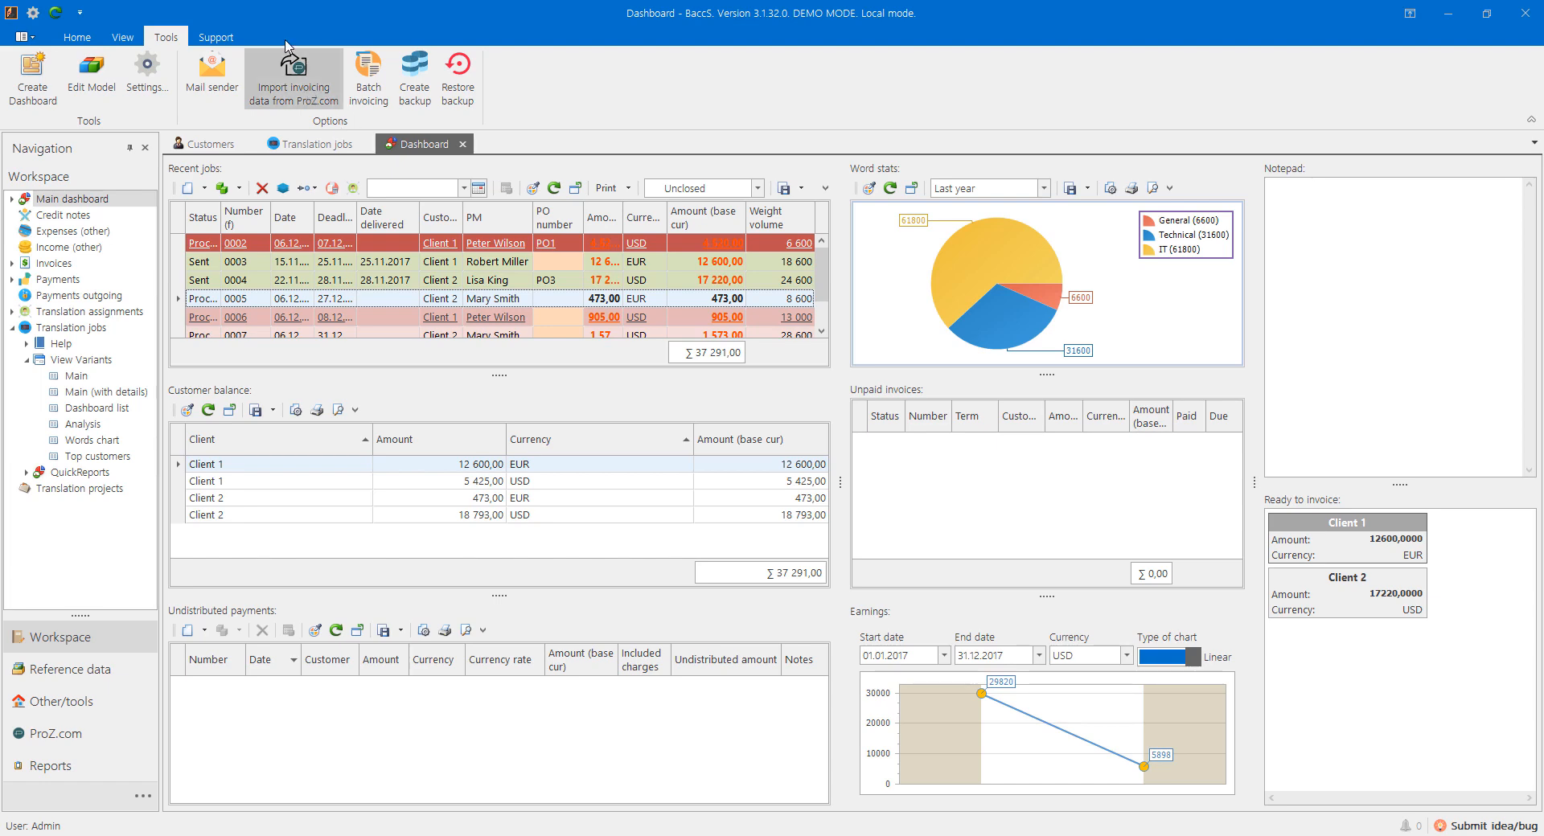
left_click(367, 76)
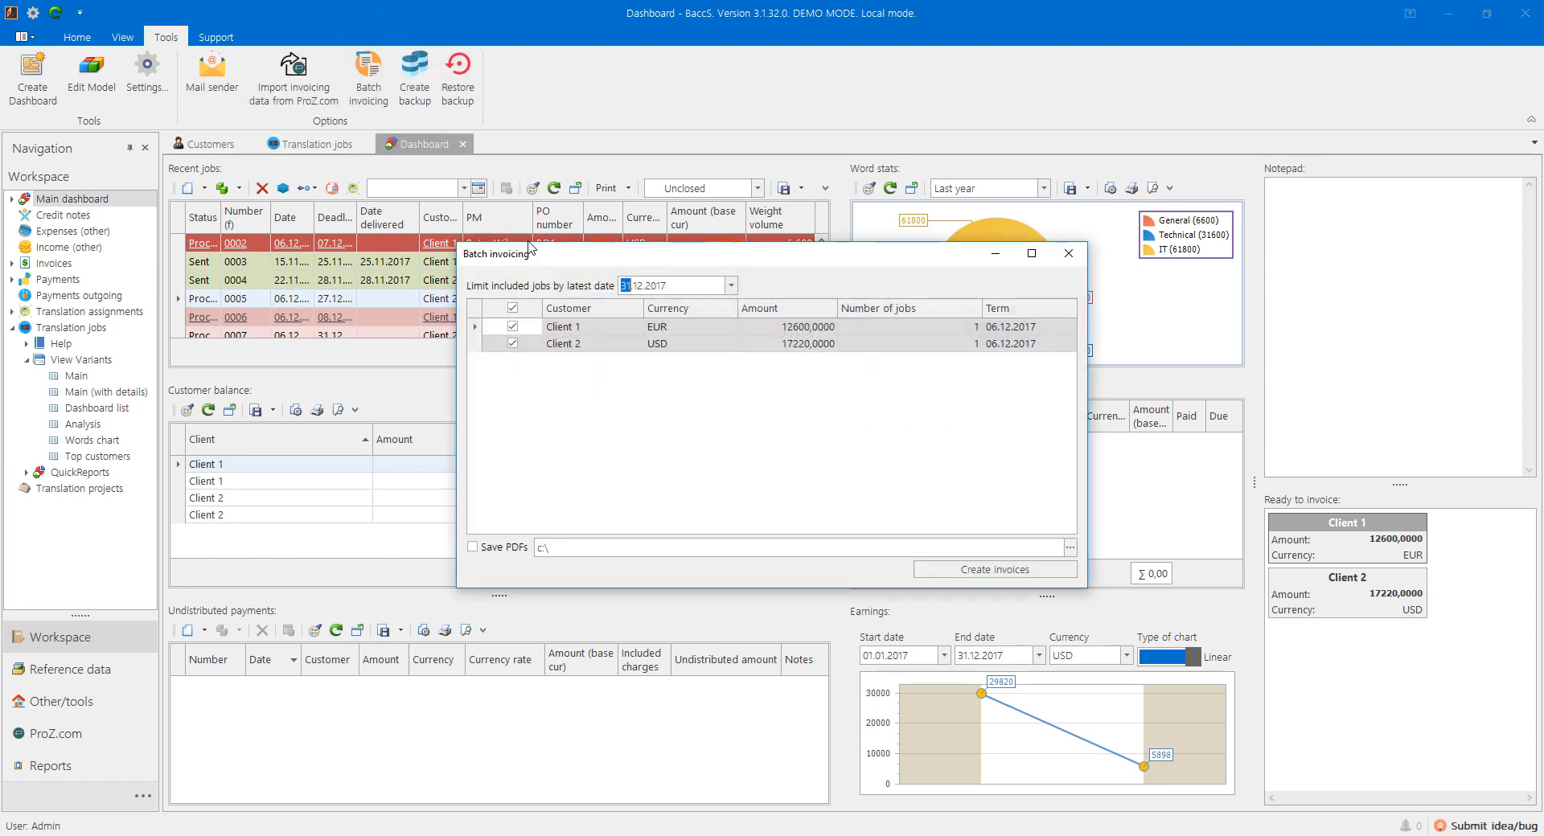
left_click(1065, 251)
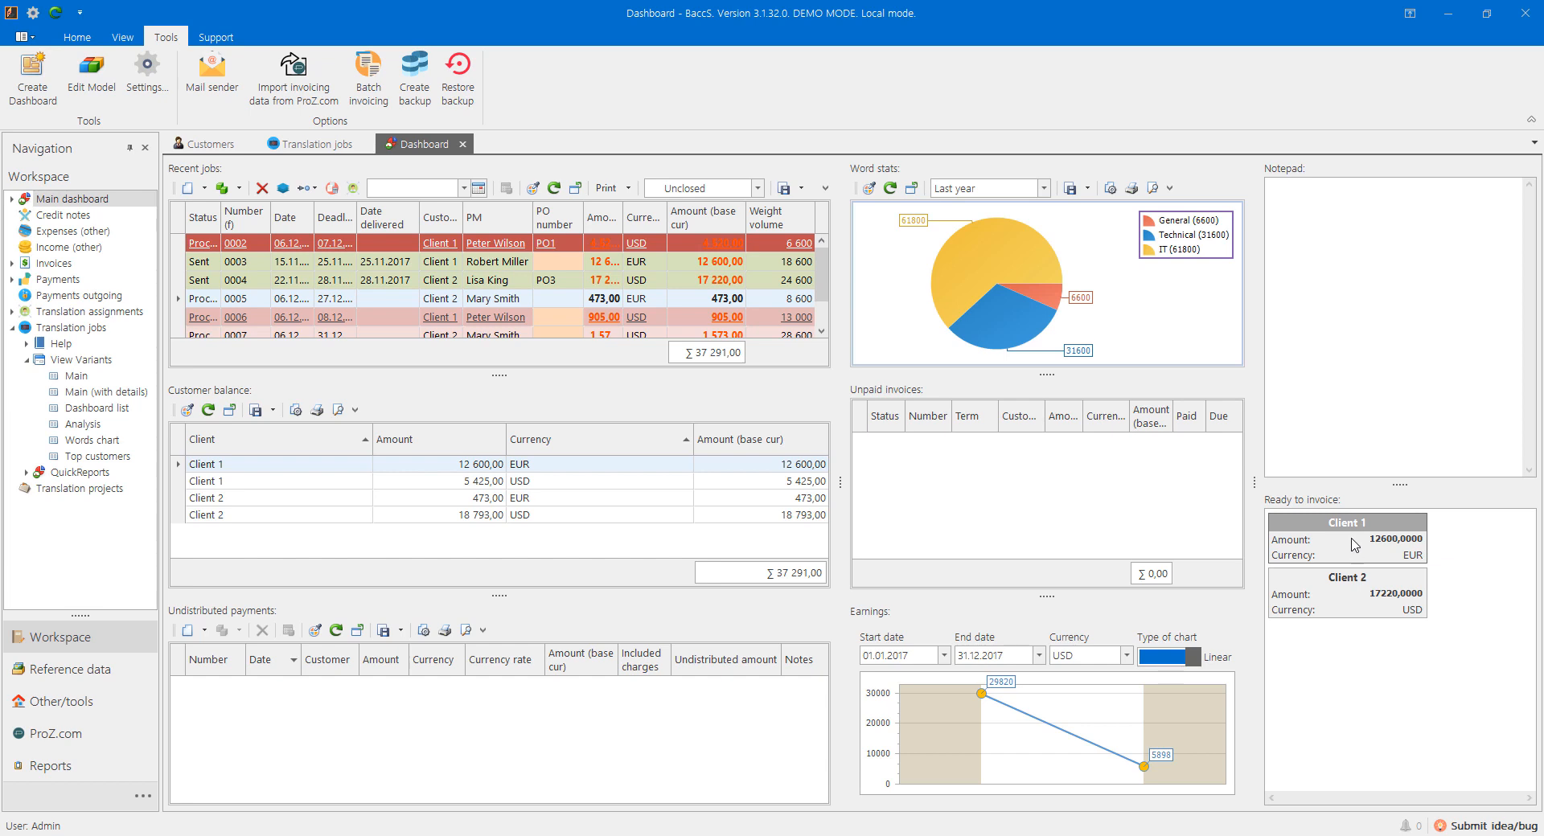
left_click(1371, 554)
Step: Start a new invoice for Client 1 with its term set to 31.12.2017
double_click(1373, 554)
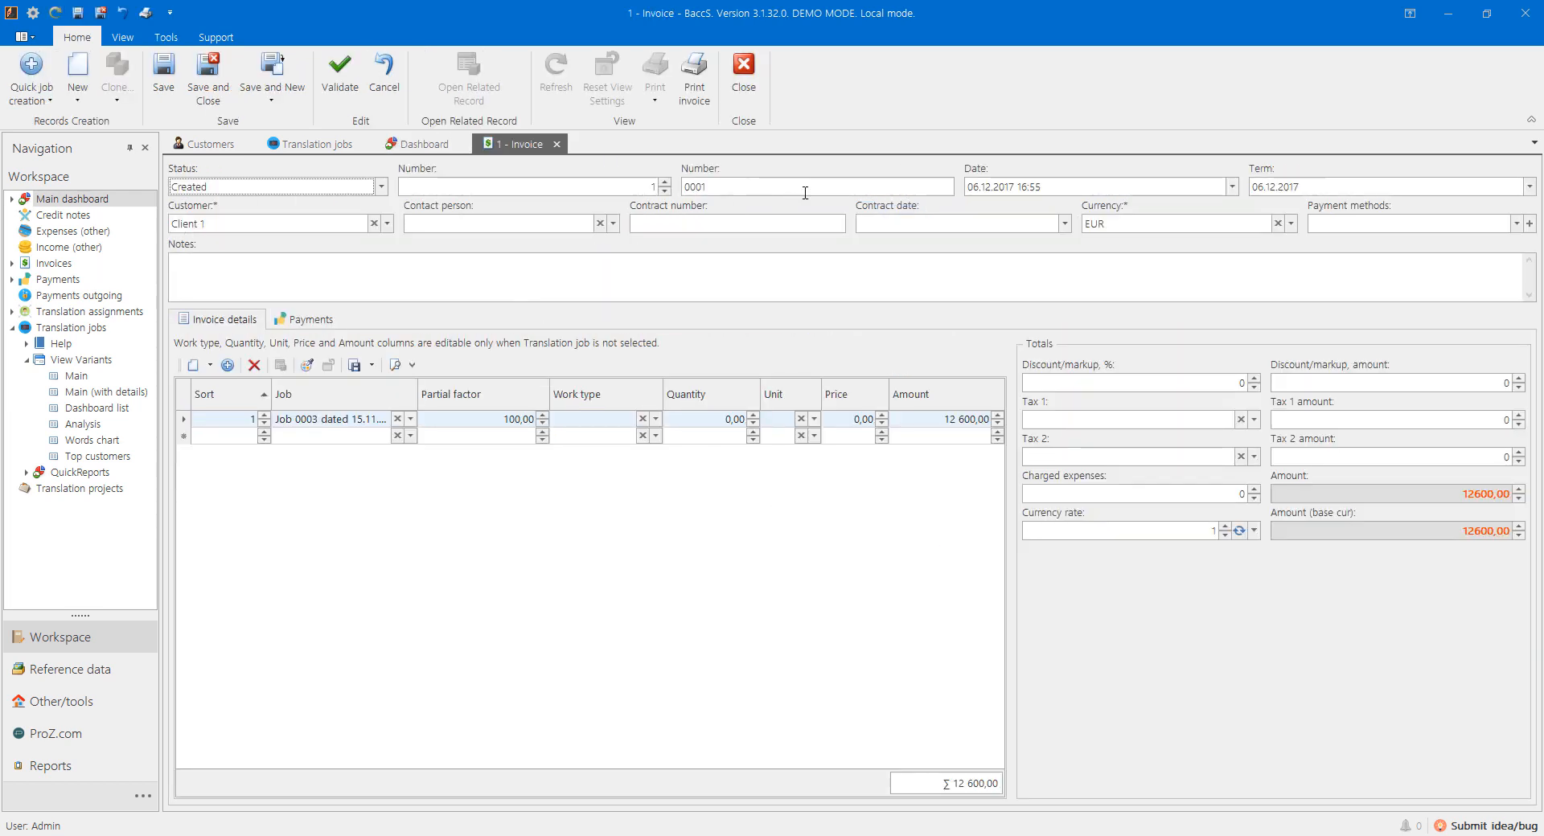
left_click(1529, 186)
left_click(1427, 370)
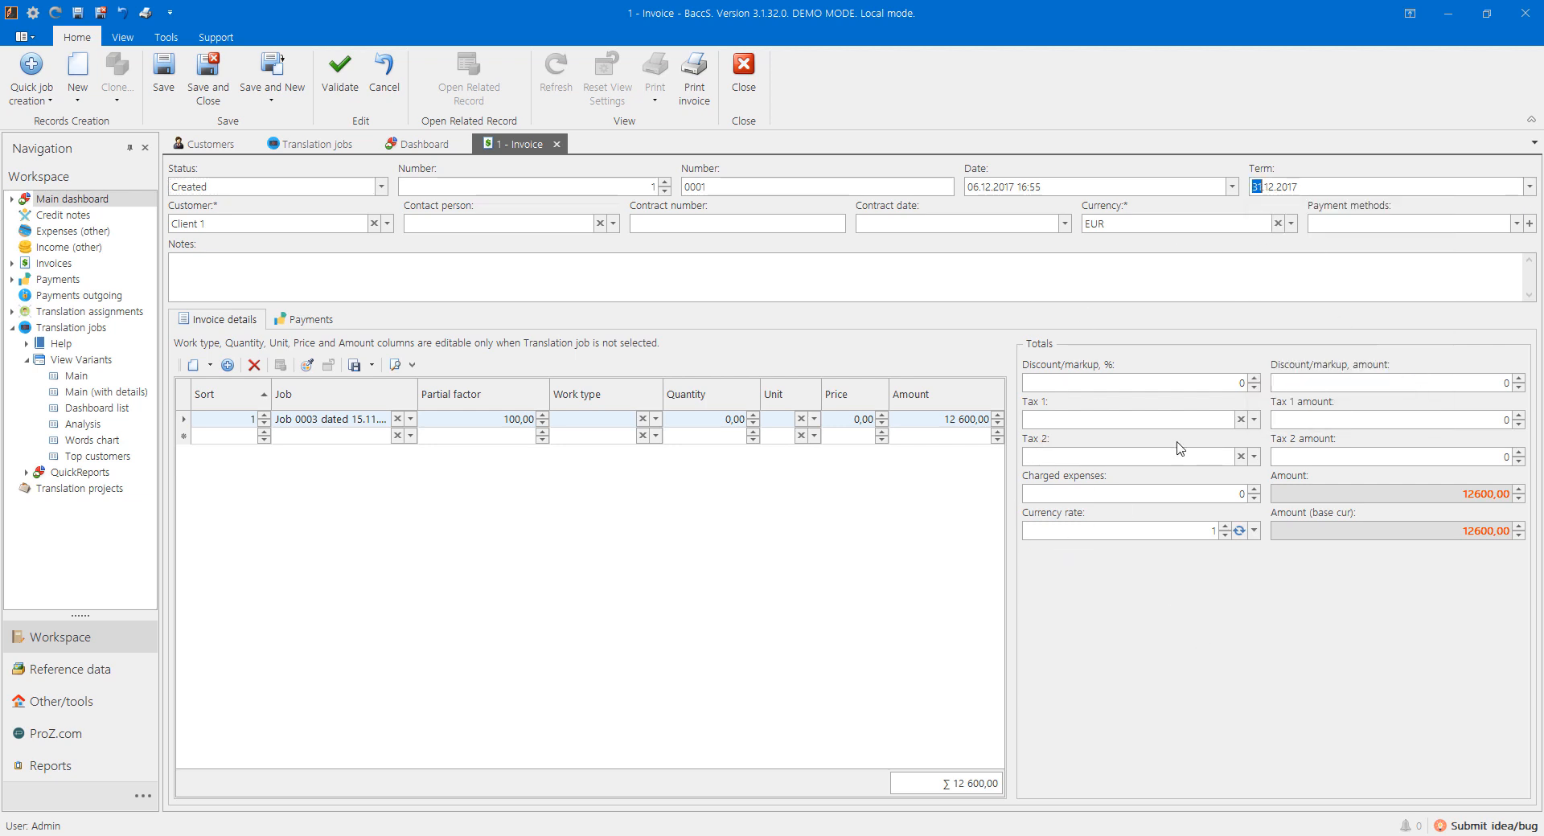
Step: Add a new Tax 1 named VAT at rate 20, then save and close the invoice
left_click(1052, 421)
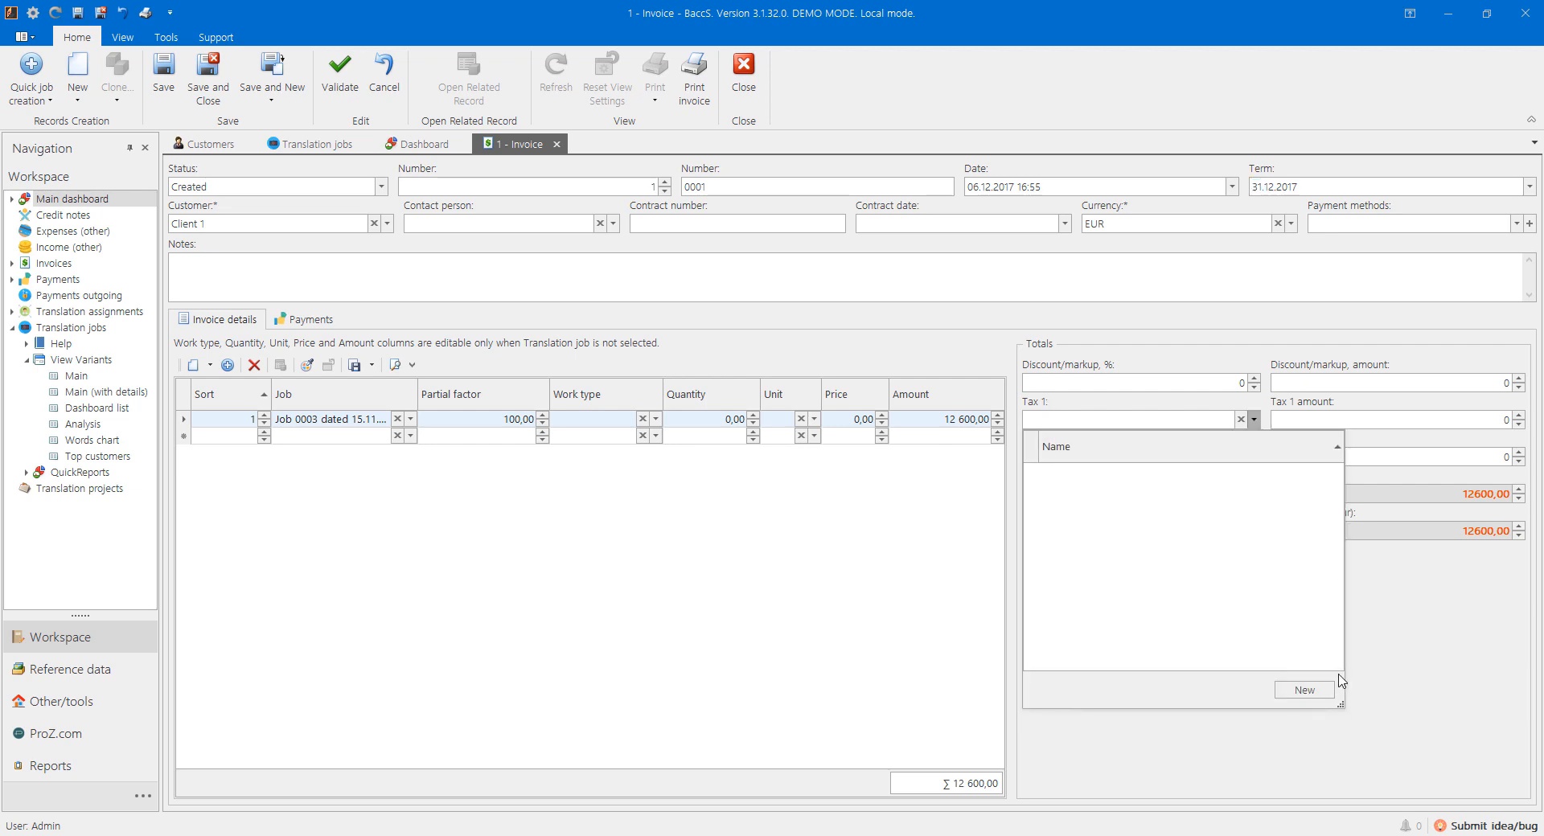
left_click(1304, 690)
type("V")
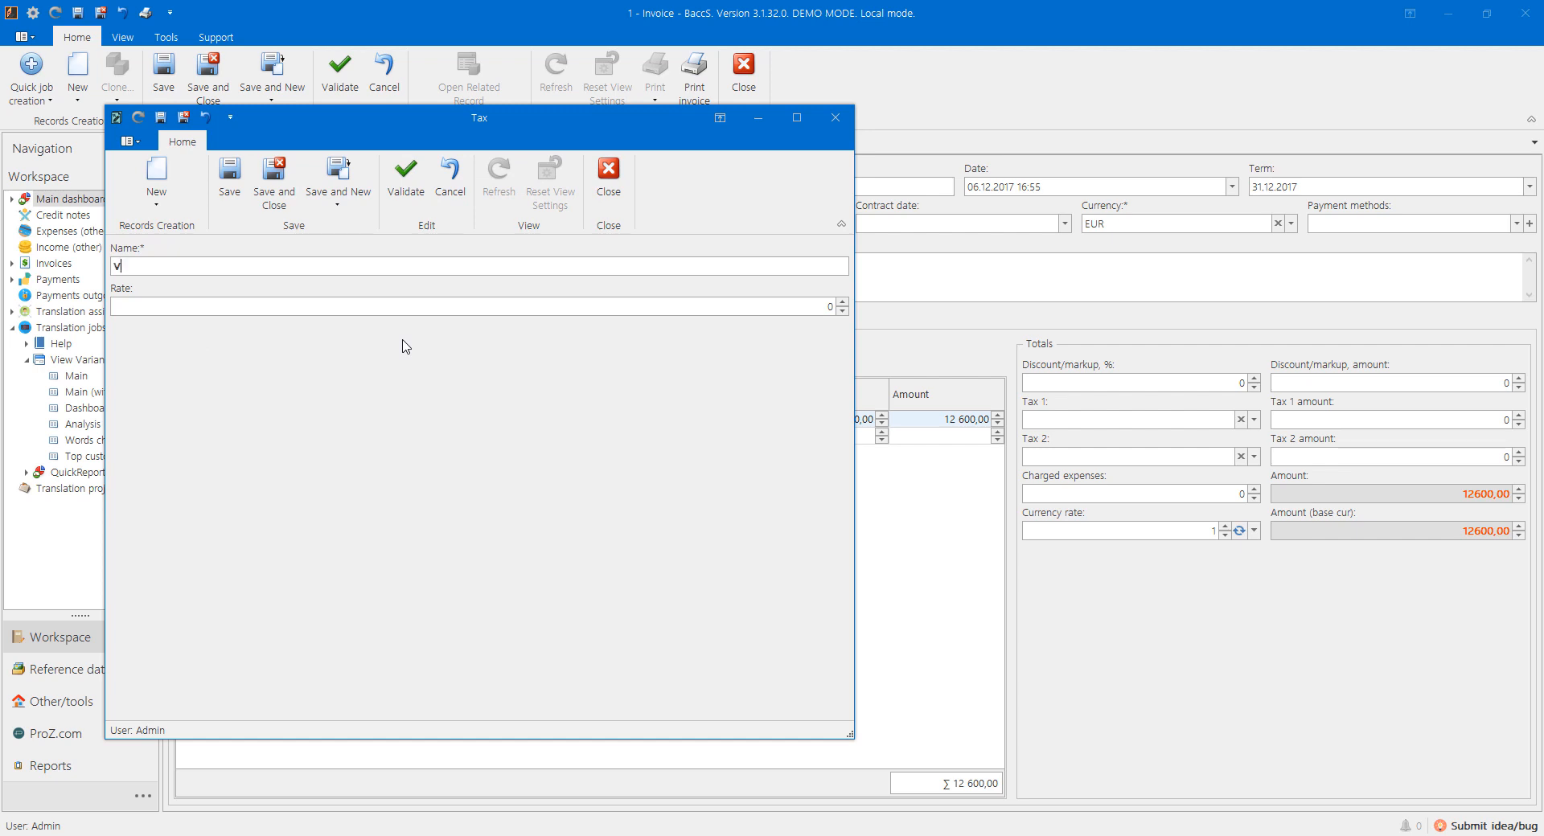
type("AT")
key("Tab")
type("20")
key("ctrl+Return")
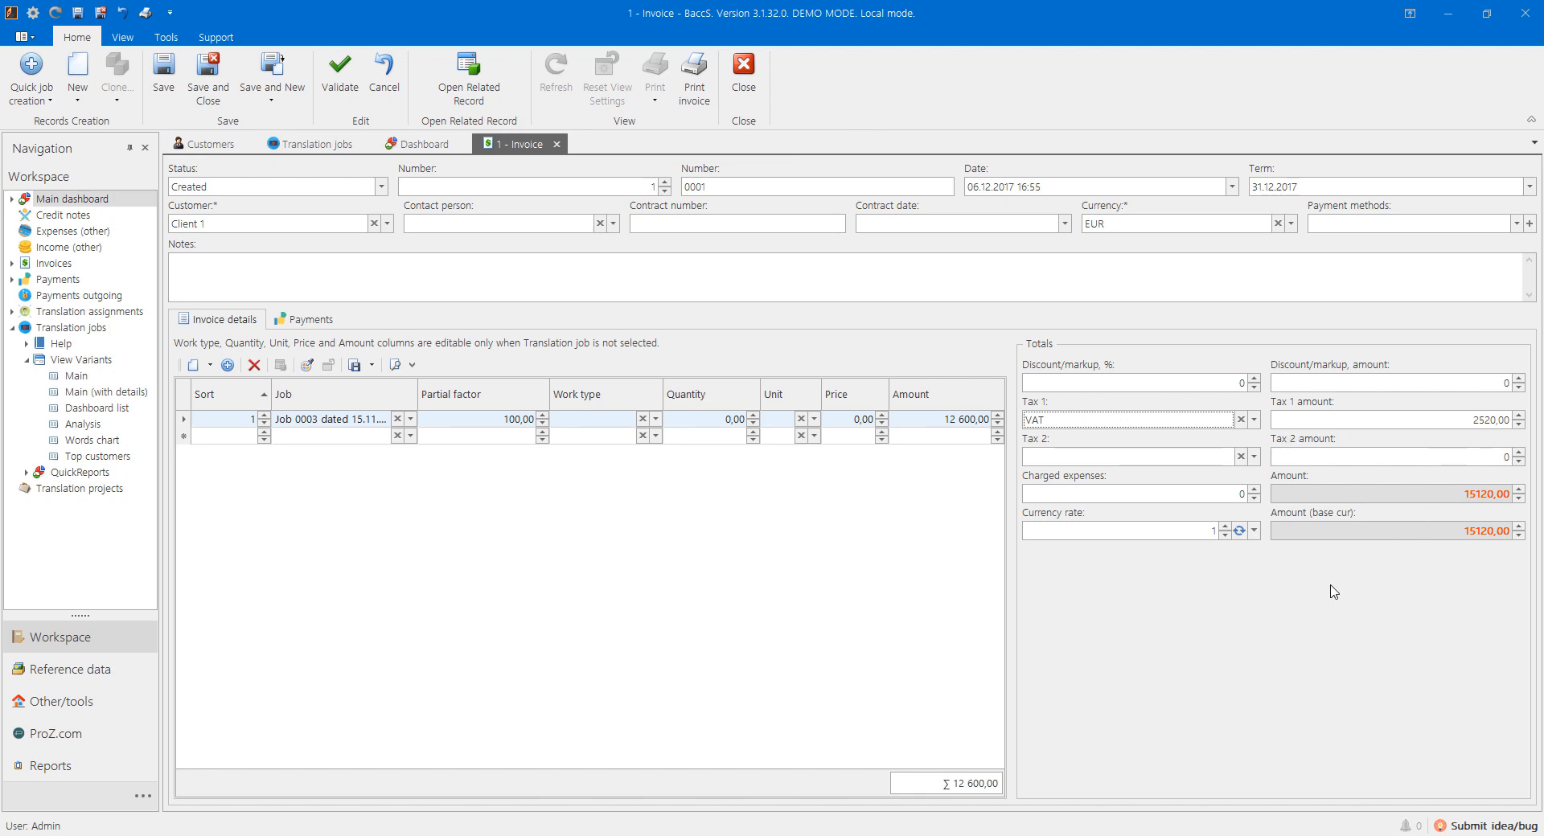
left_click(208, 87)
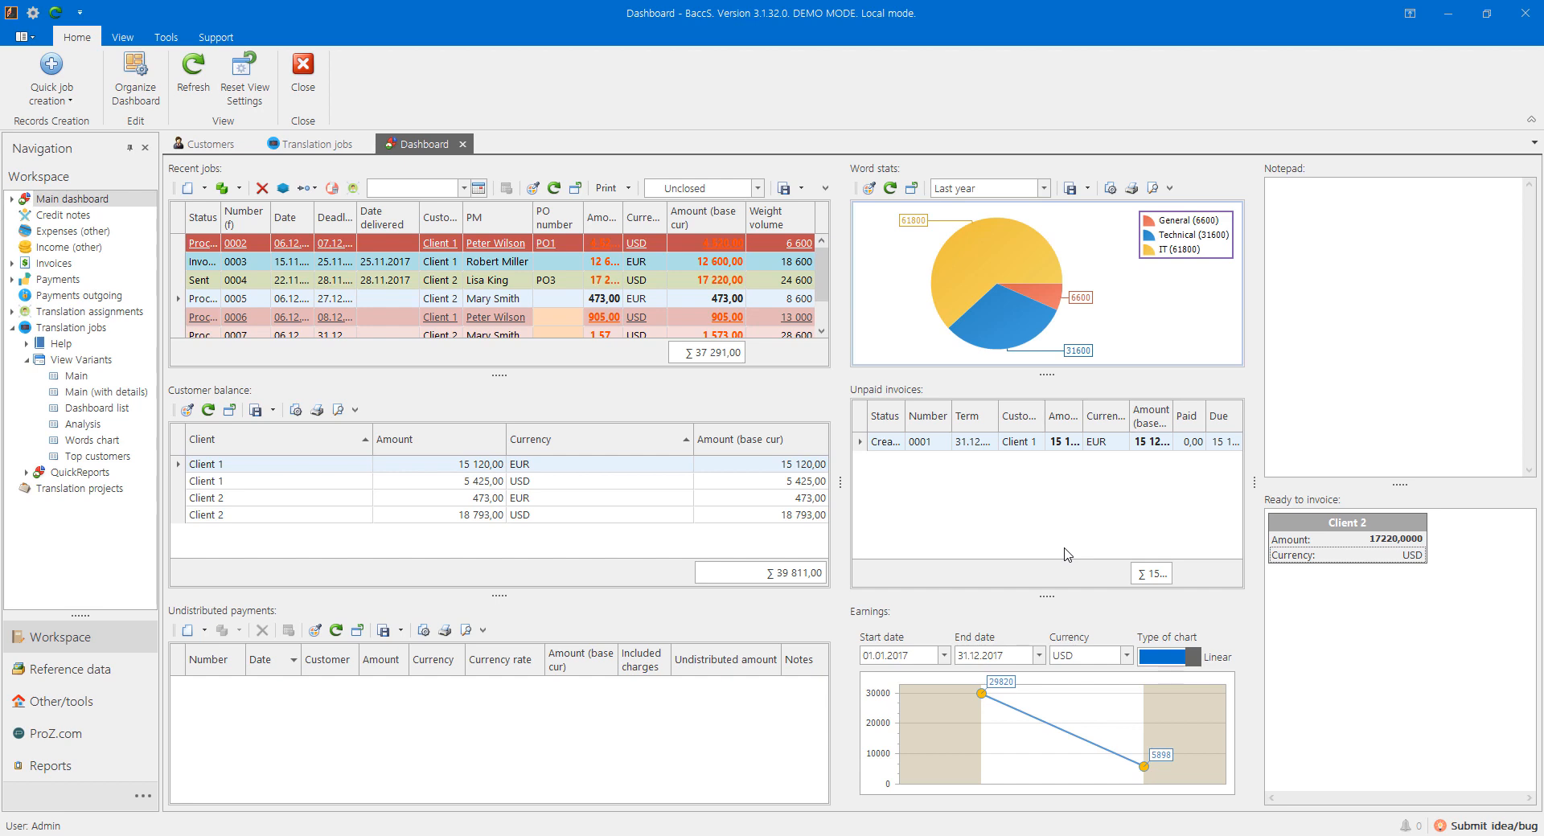
Step: Open the Invoices list to see invoice 0001 for Client 1
left_click(48, 263)
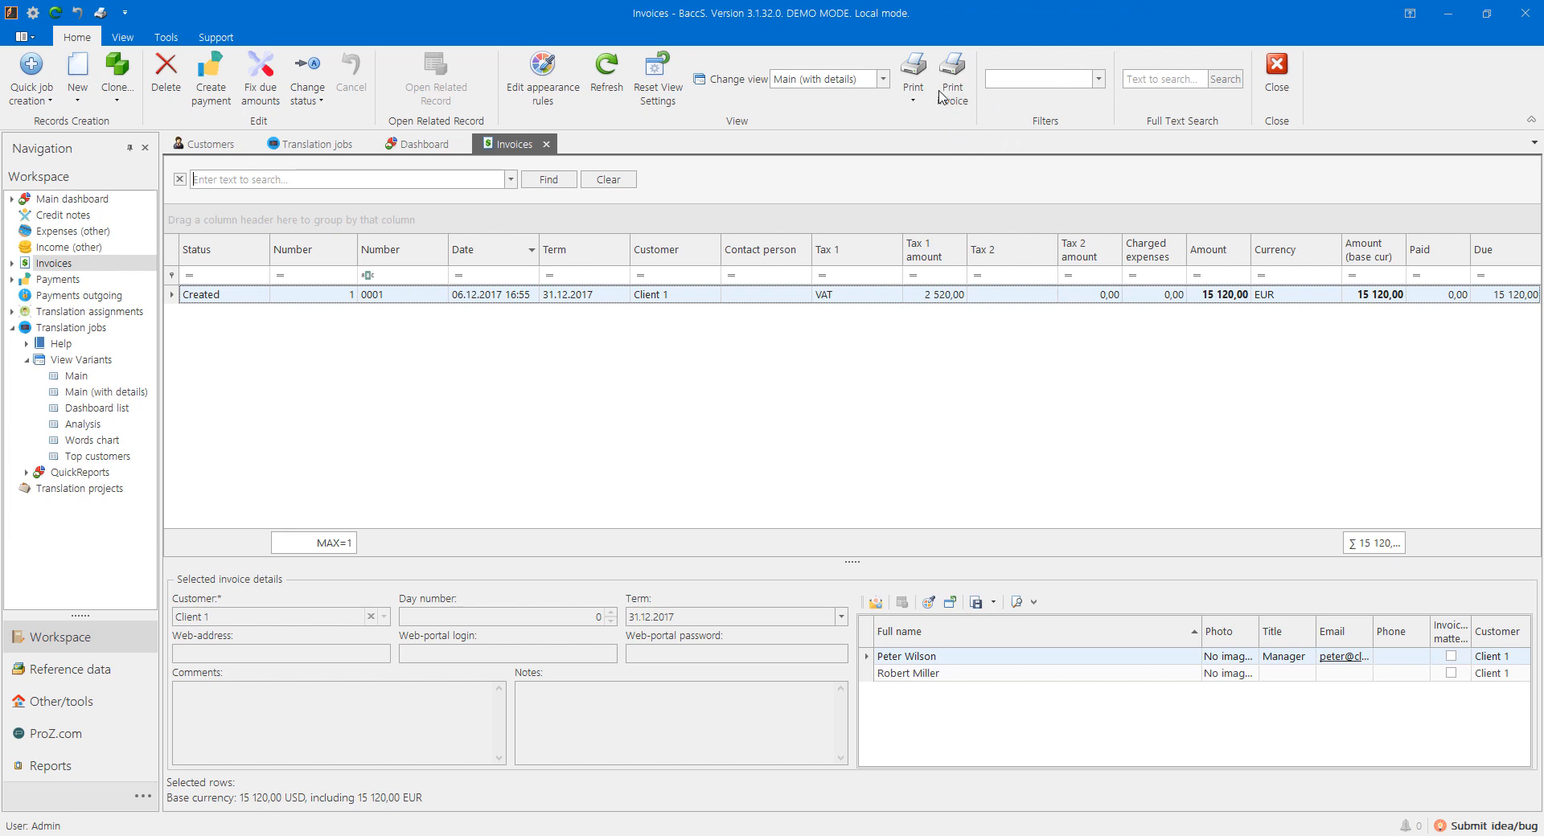
Step: Choose an invoice print template and generate the print preview of invoice 0001
left_click(913, 102)
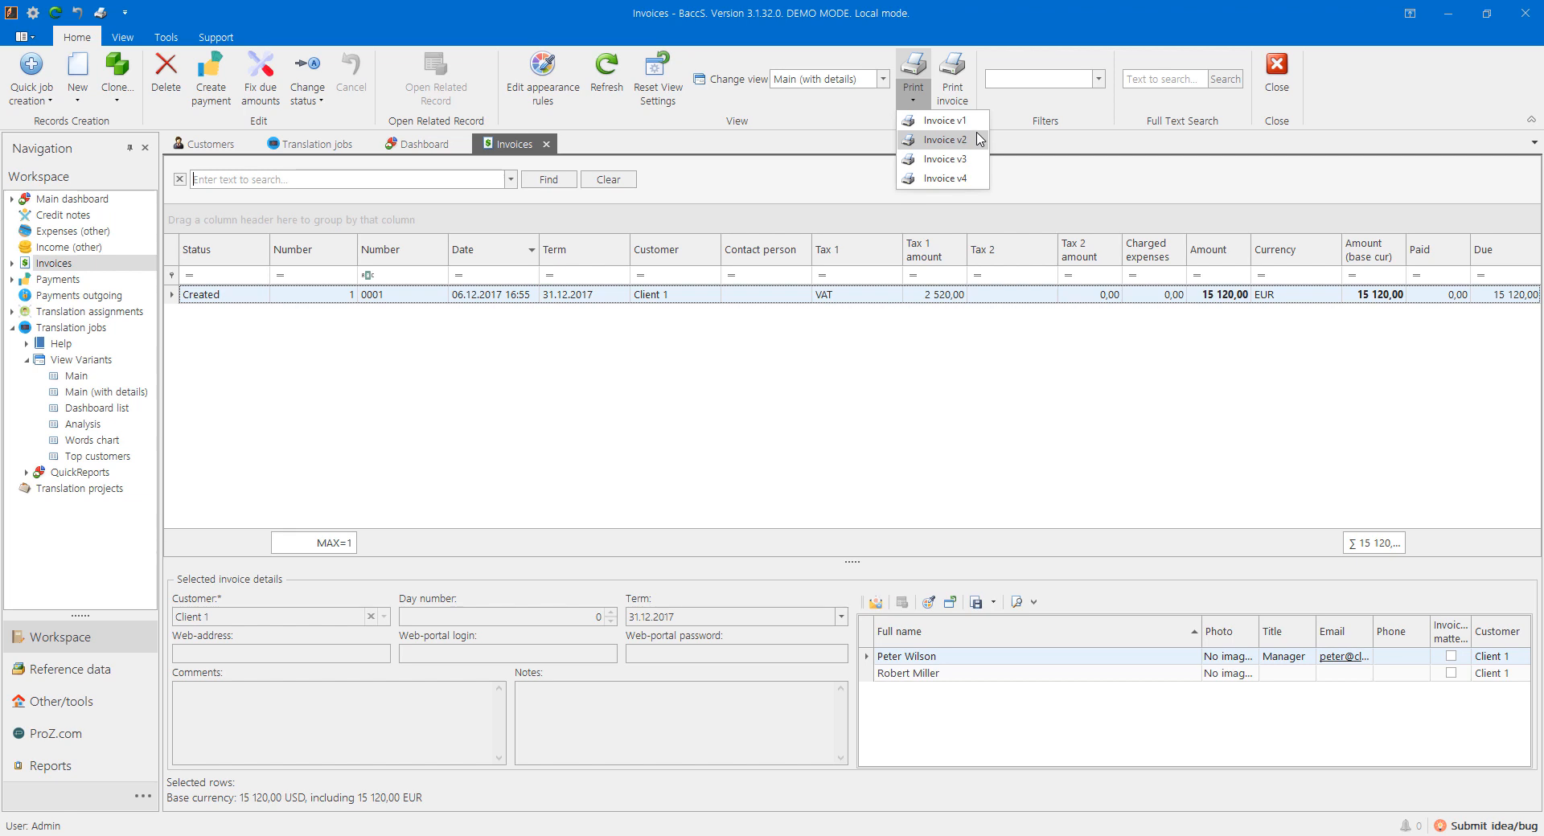
left_click(951, 81)
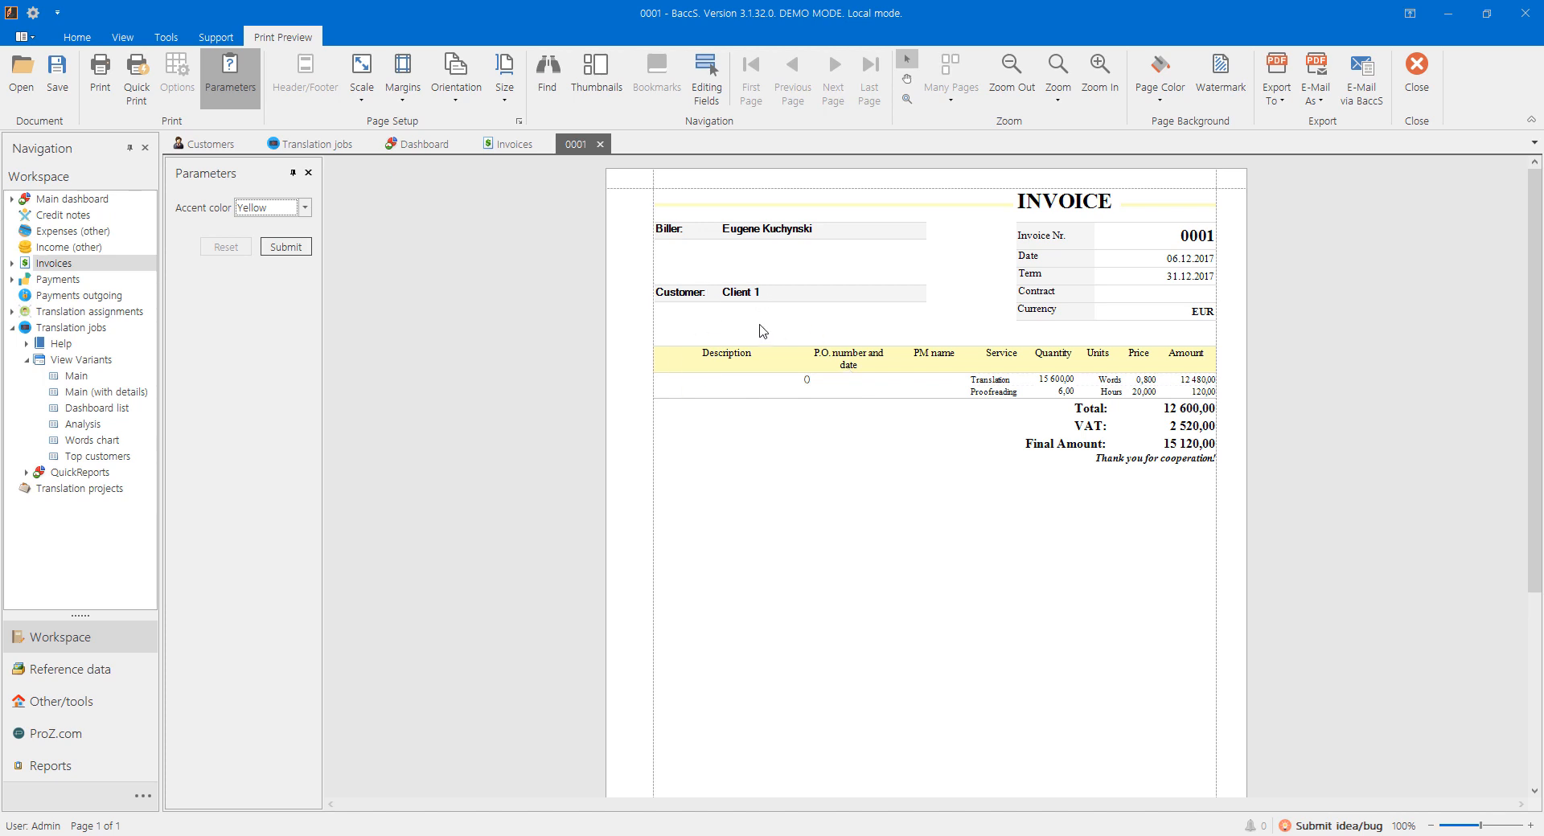
Step: Add 'Adress' under the customer and 'My address' under the biller on the invoice
left_click(733, 312)
type("Adress")
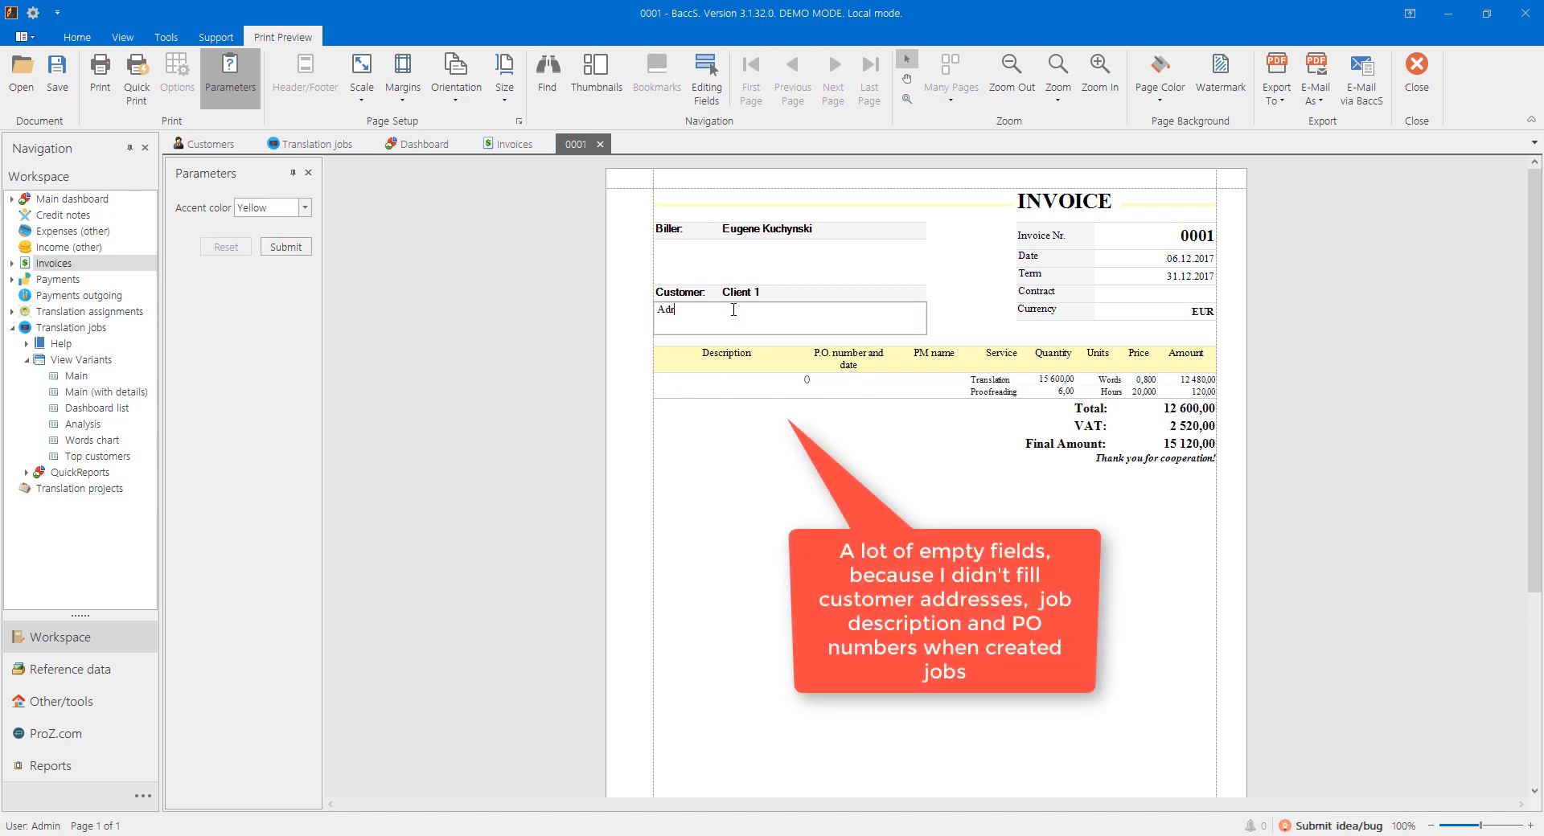
left_click(758, 270)
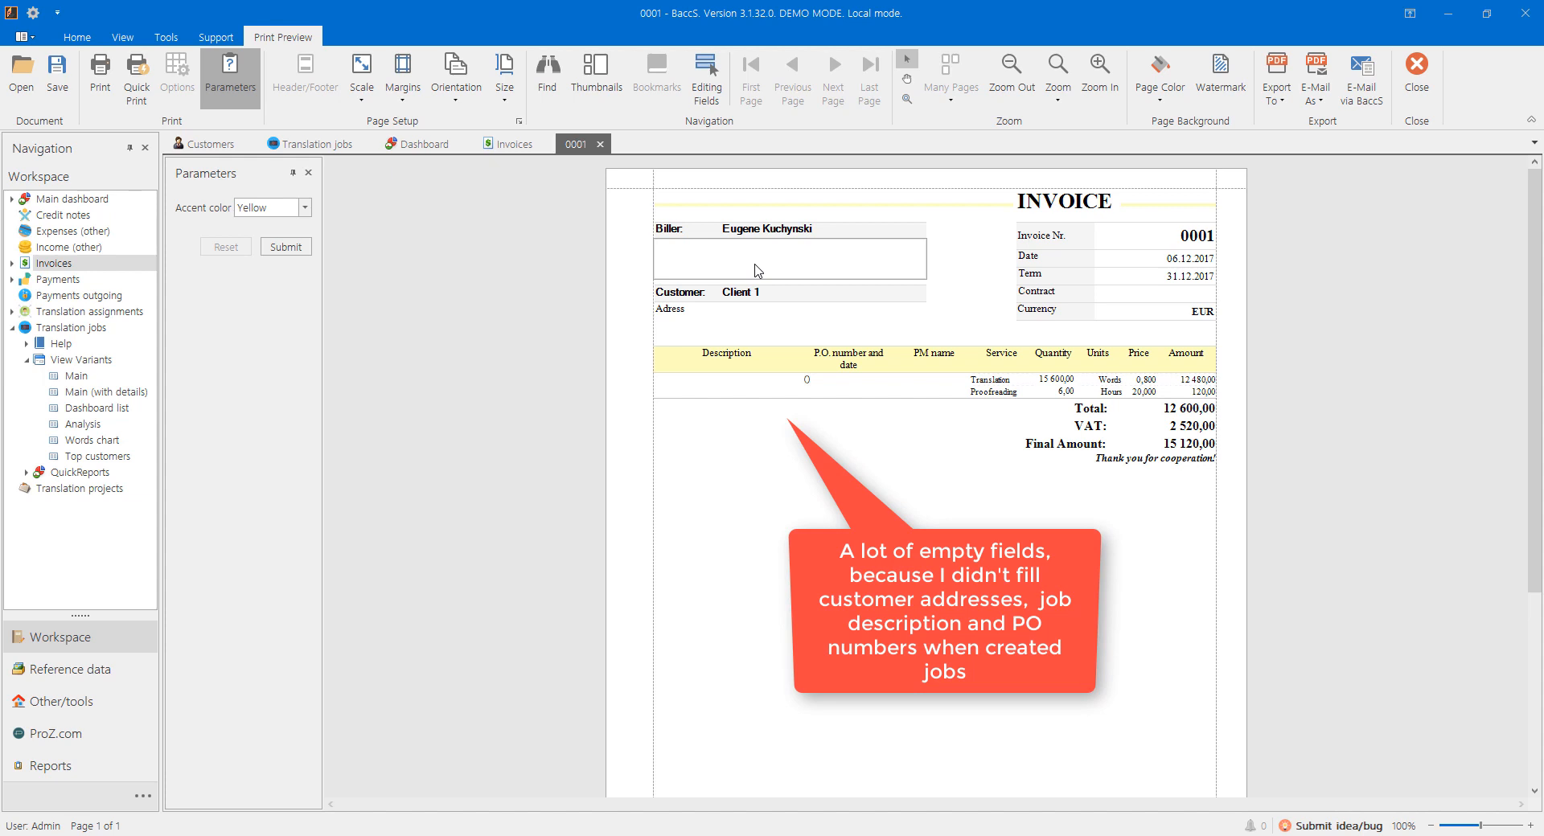
type("My address")
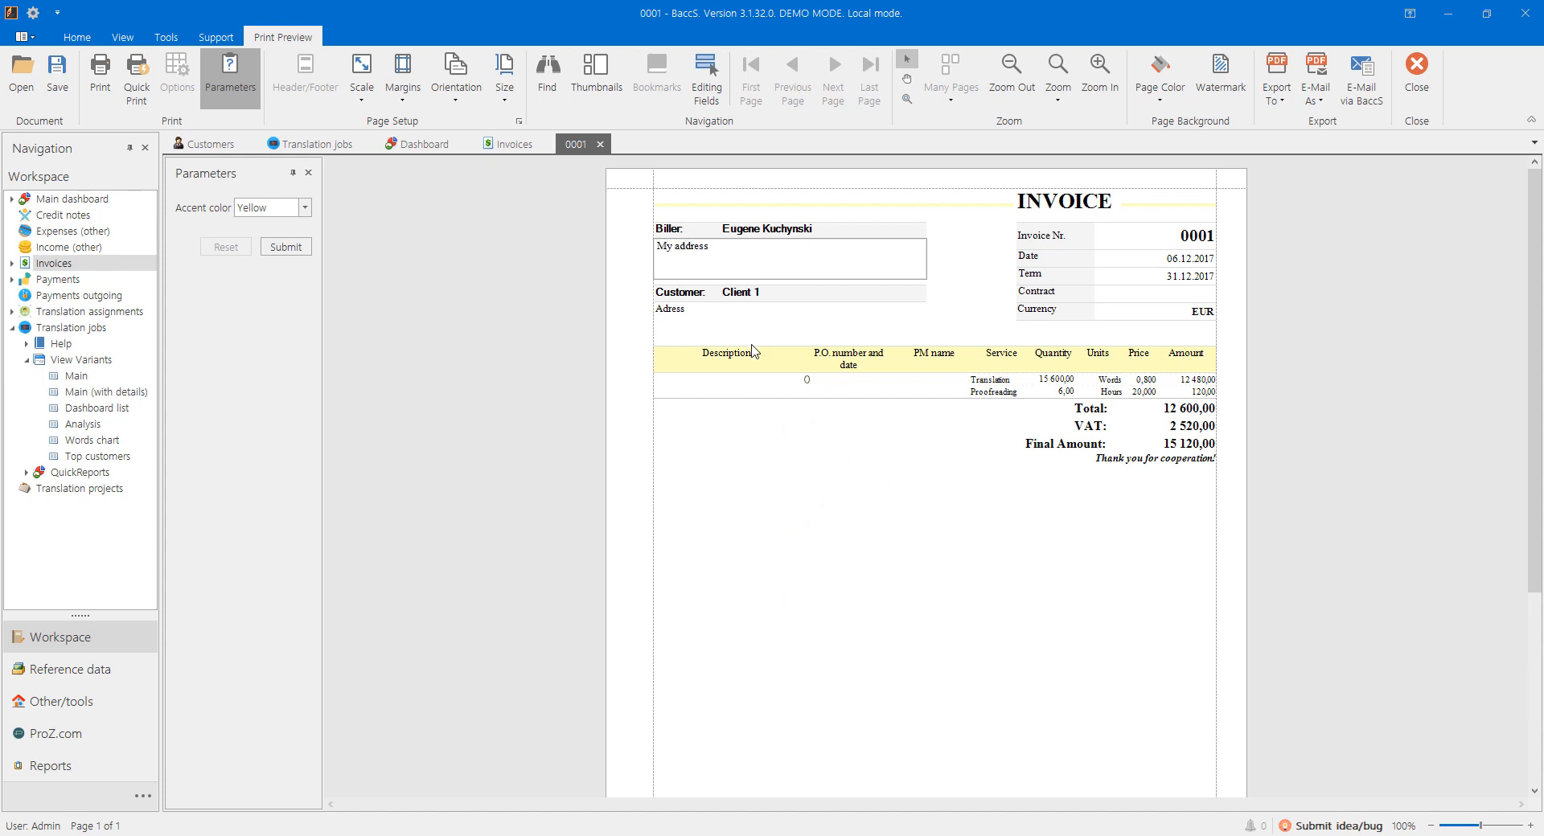
left_click(780, 434)
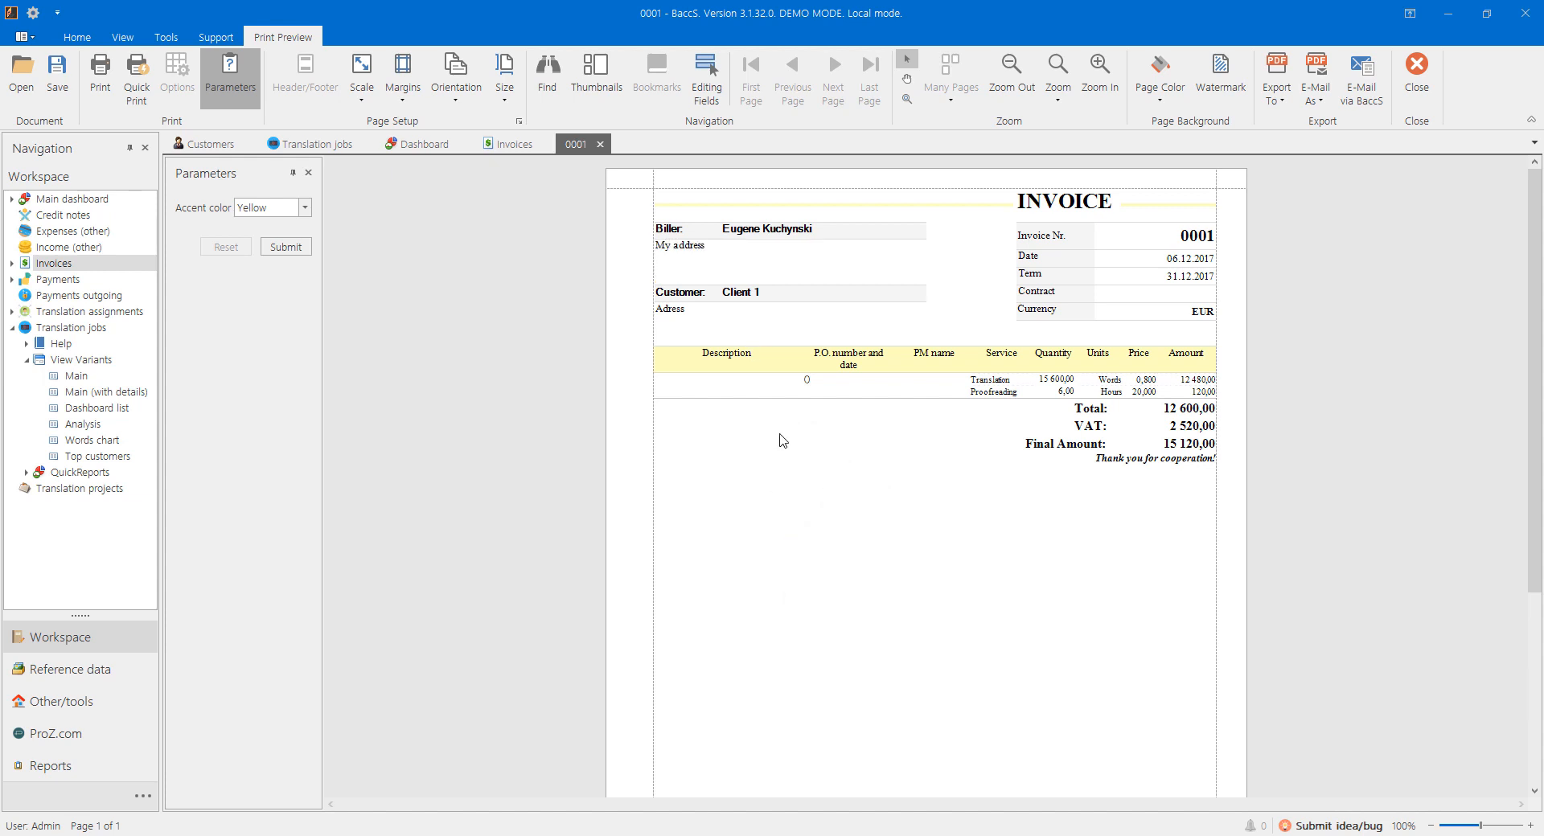
Step: Set the invoice's P.O. number to PO1
left_click(830, 387)
type("PO1")
left_click(737, 379)
left_click(768, 459)
left_click(1278, 100)
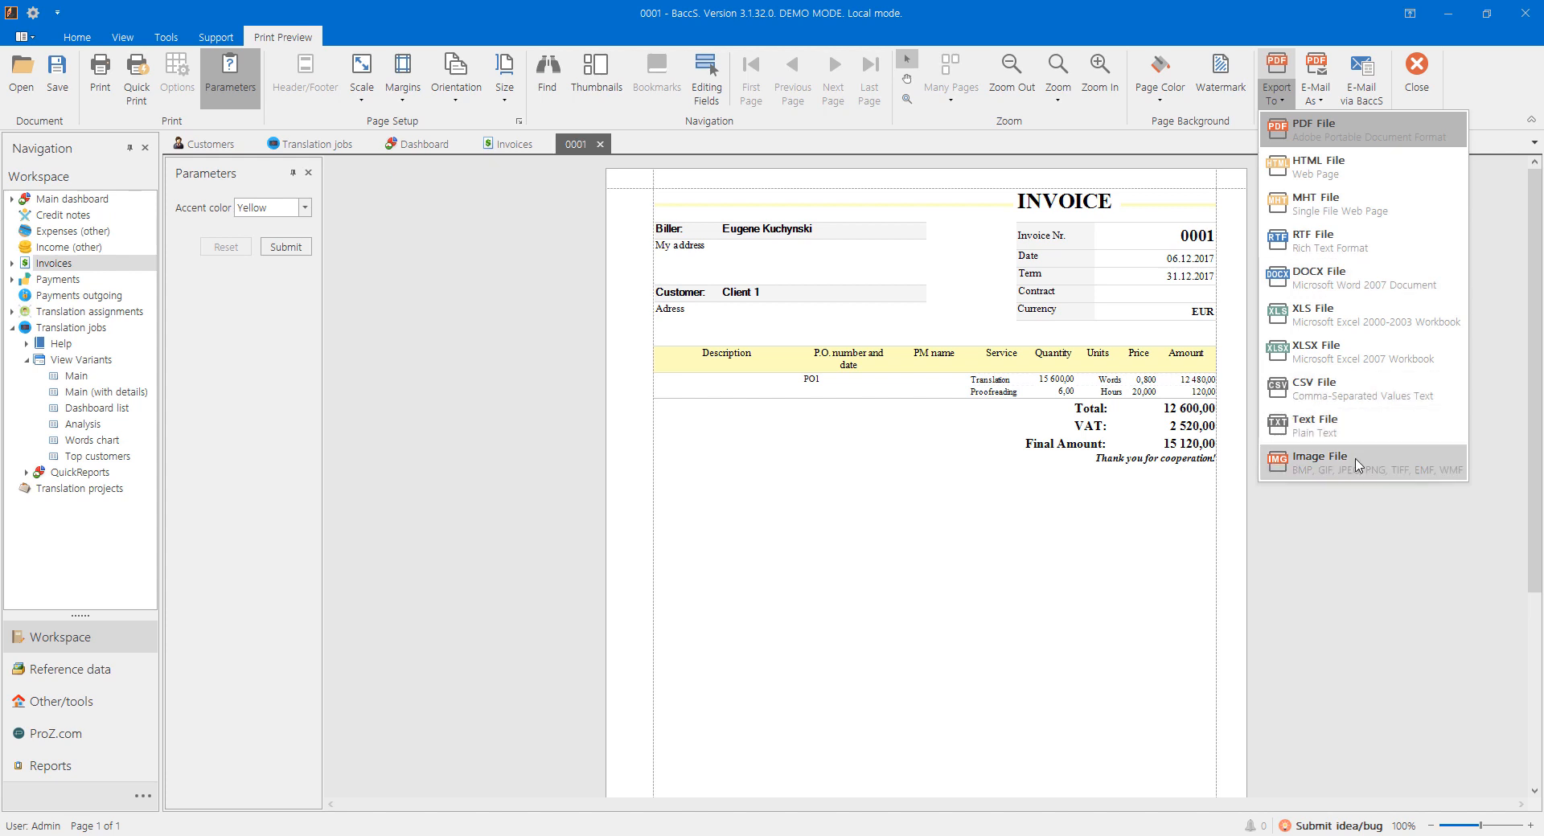
Step: Browse the Export To and E-Mail As format lists, then close the invoice 0001 preview
left_click(1337, 529)
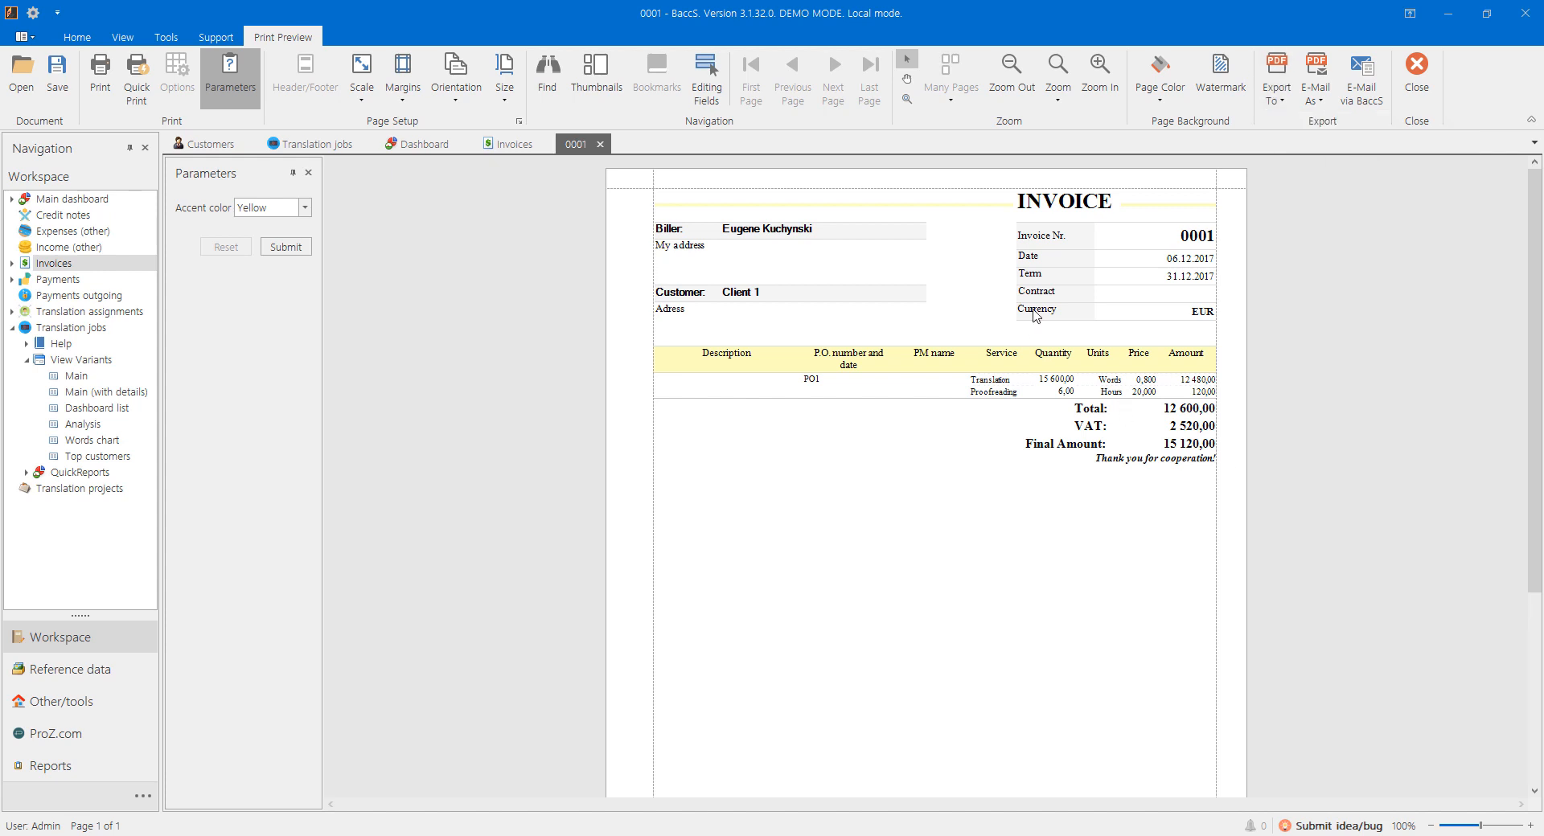
left_click(1321, 100)
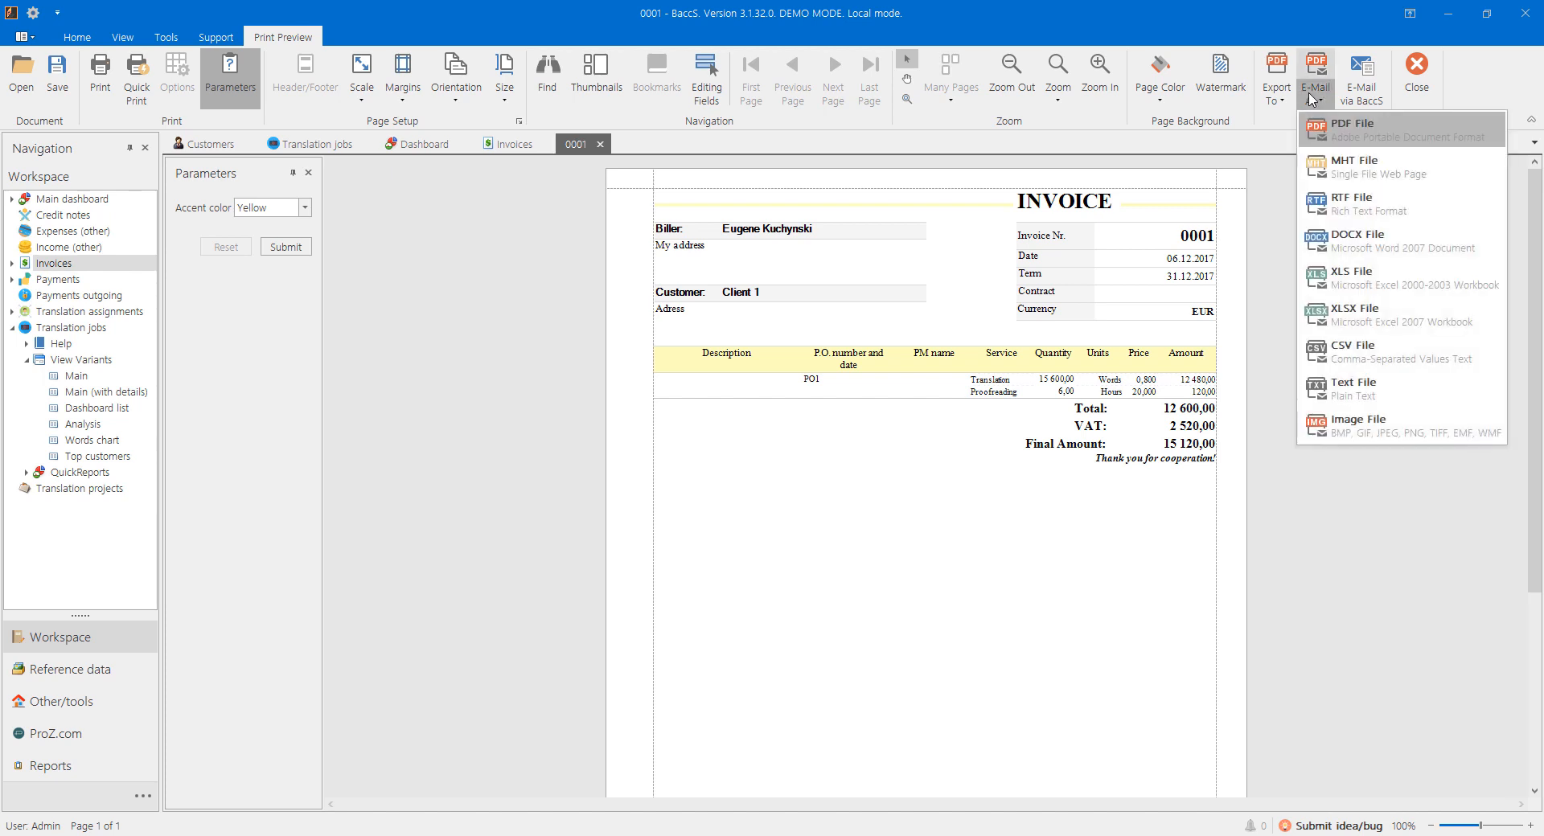
left_click(1311, 99)
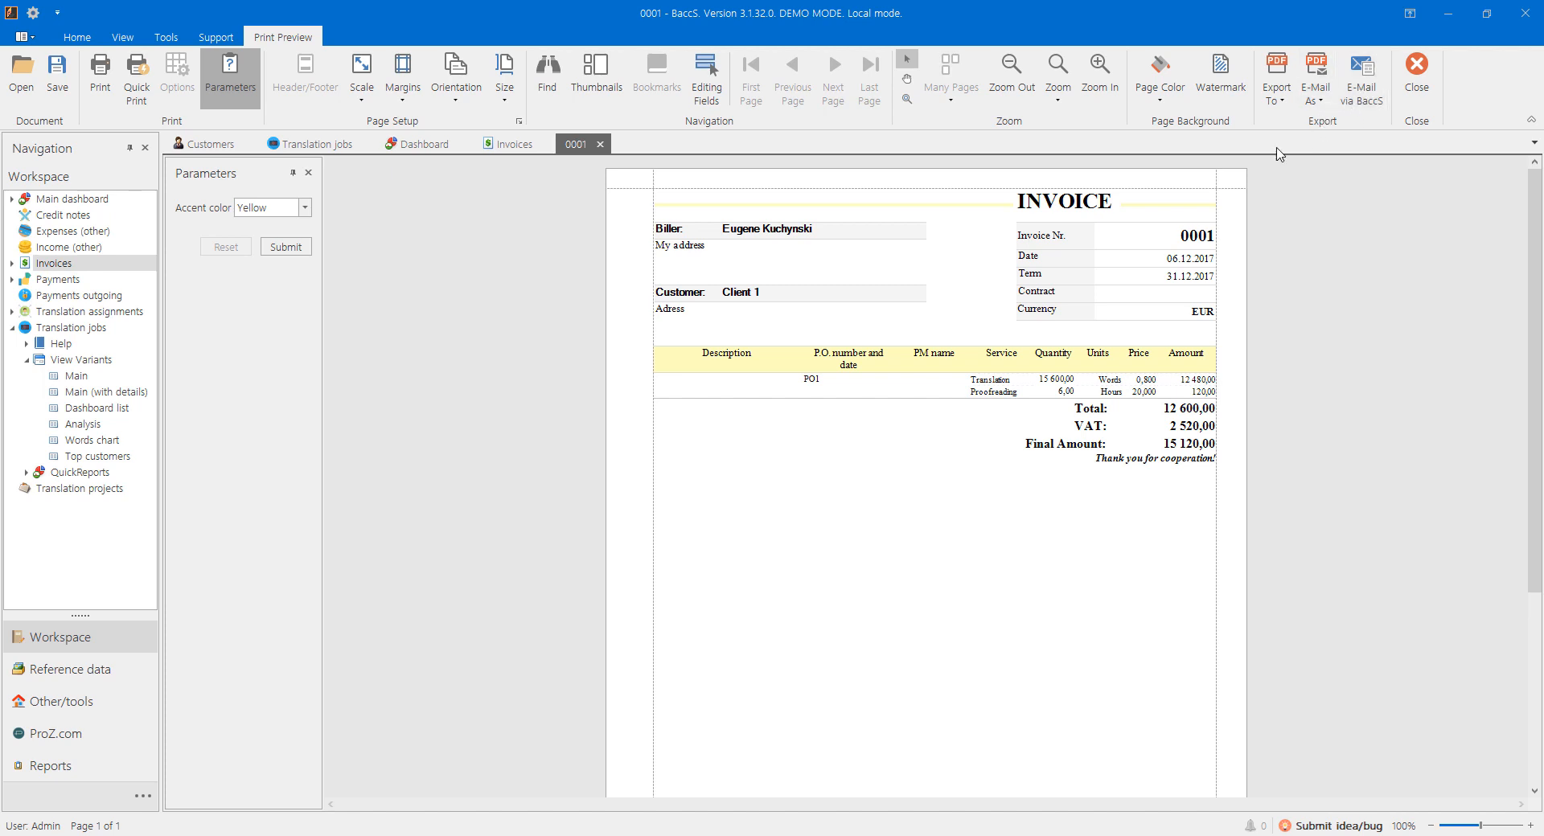
left_click(600, 145)
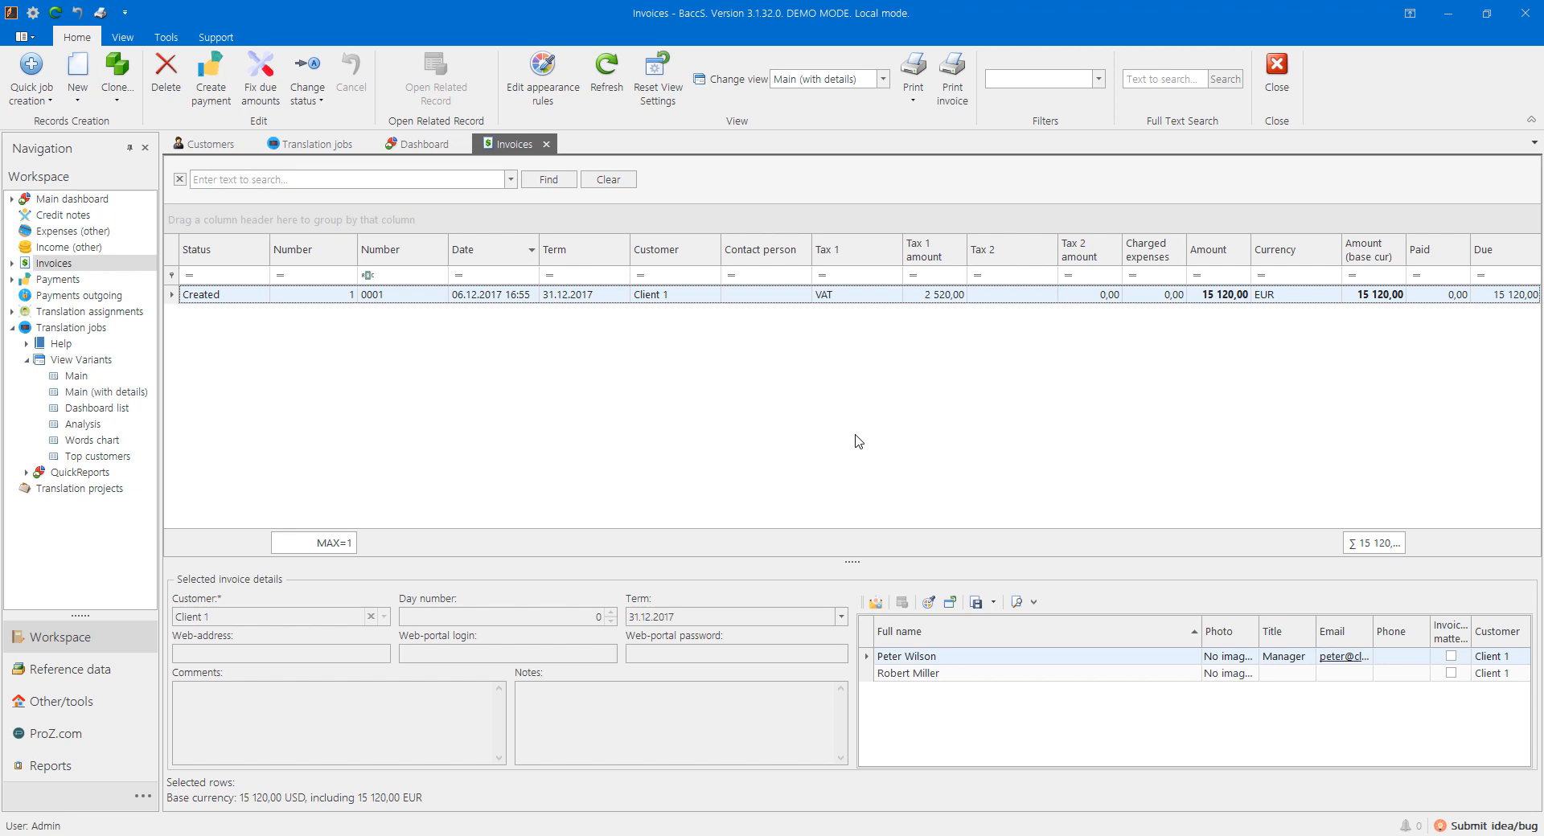
Step: Create and save a 15 120,00 EUR payment for invoice 0001 from its row menu
right_click(358, 300)
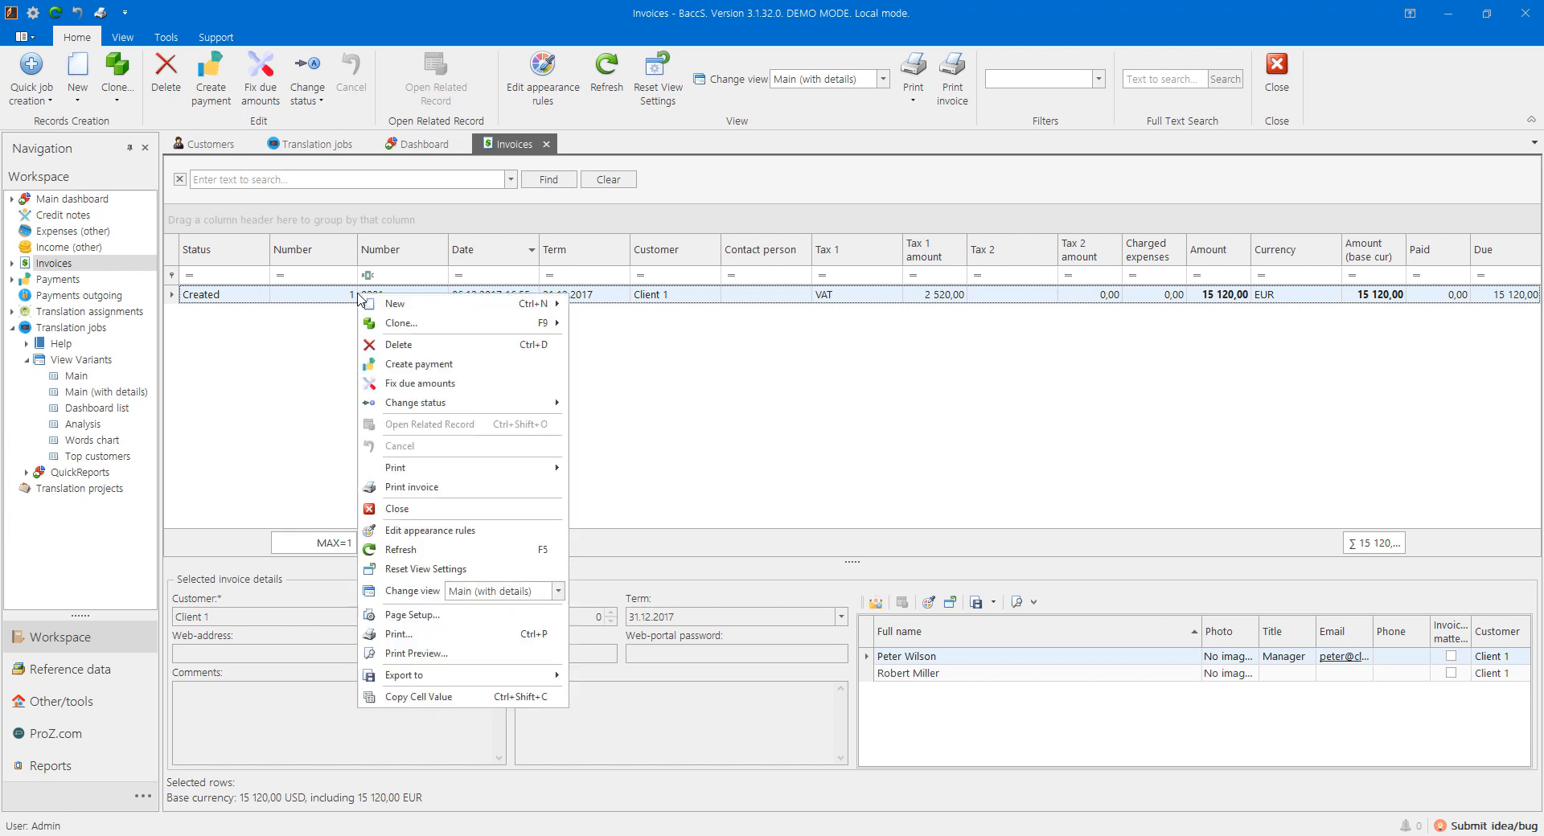
left_click(401, 369)
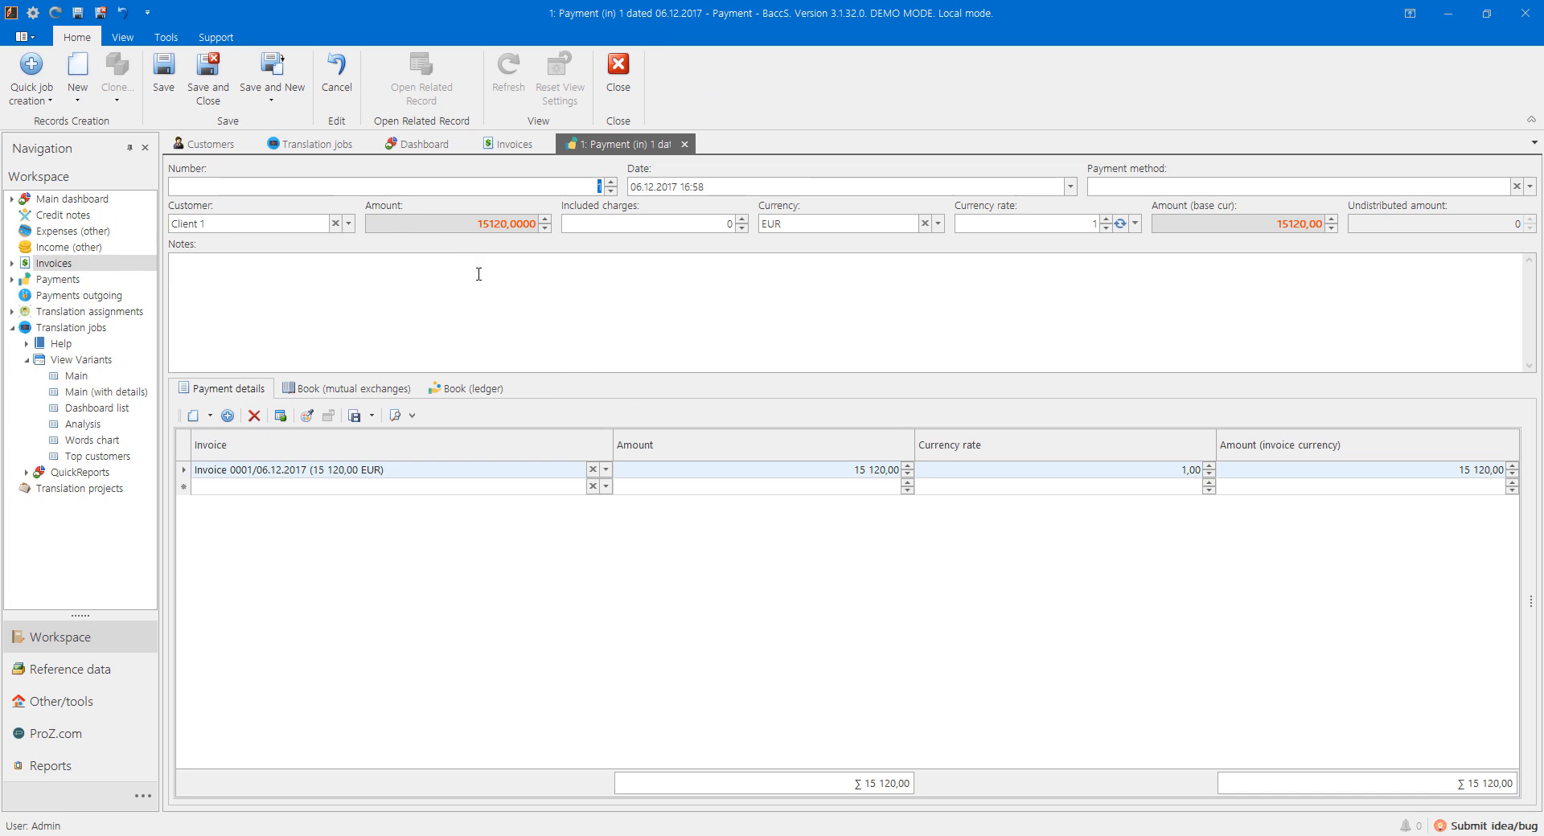
left_click(207, 89)
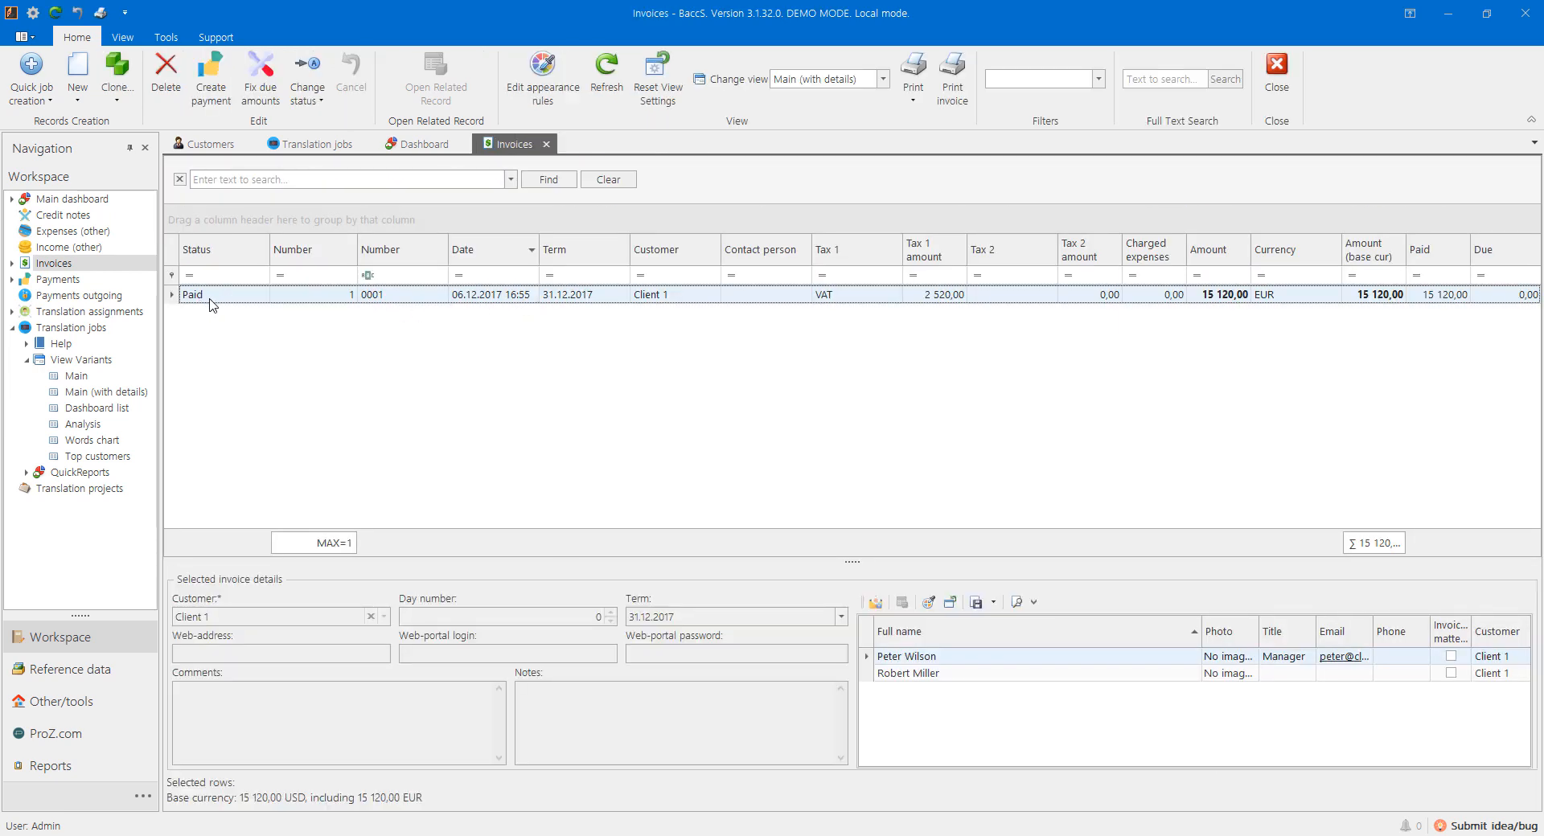
Step: Show the Translation jobs list, select paid job 0003, check the dashboard, then return to the list
left_click(317, 145)
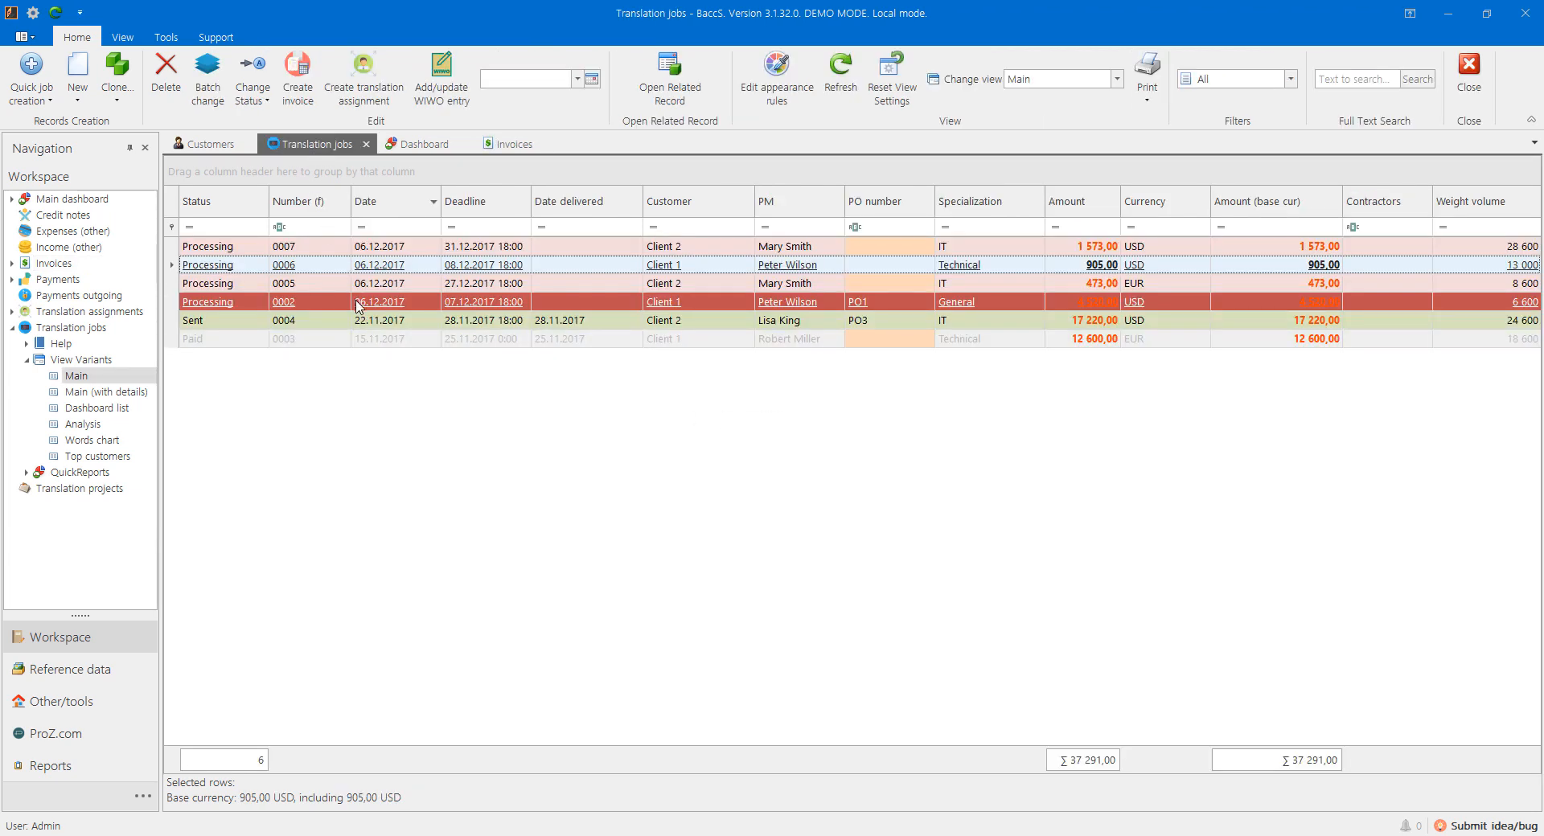
left_click(378, 342)
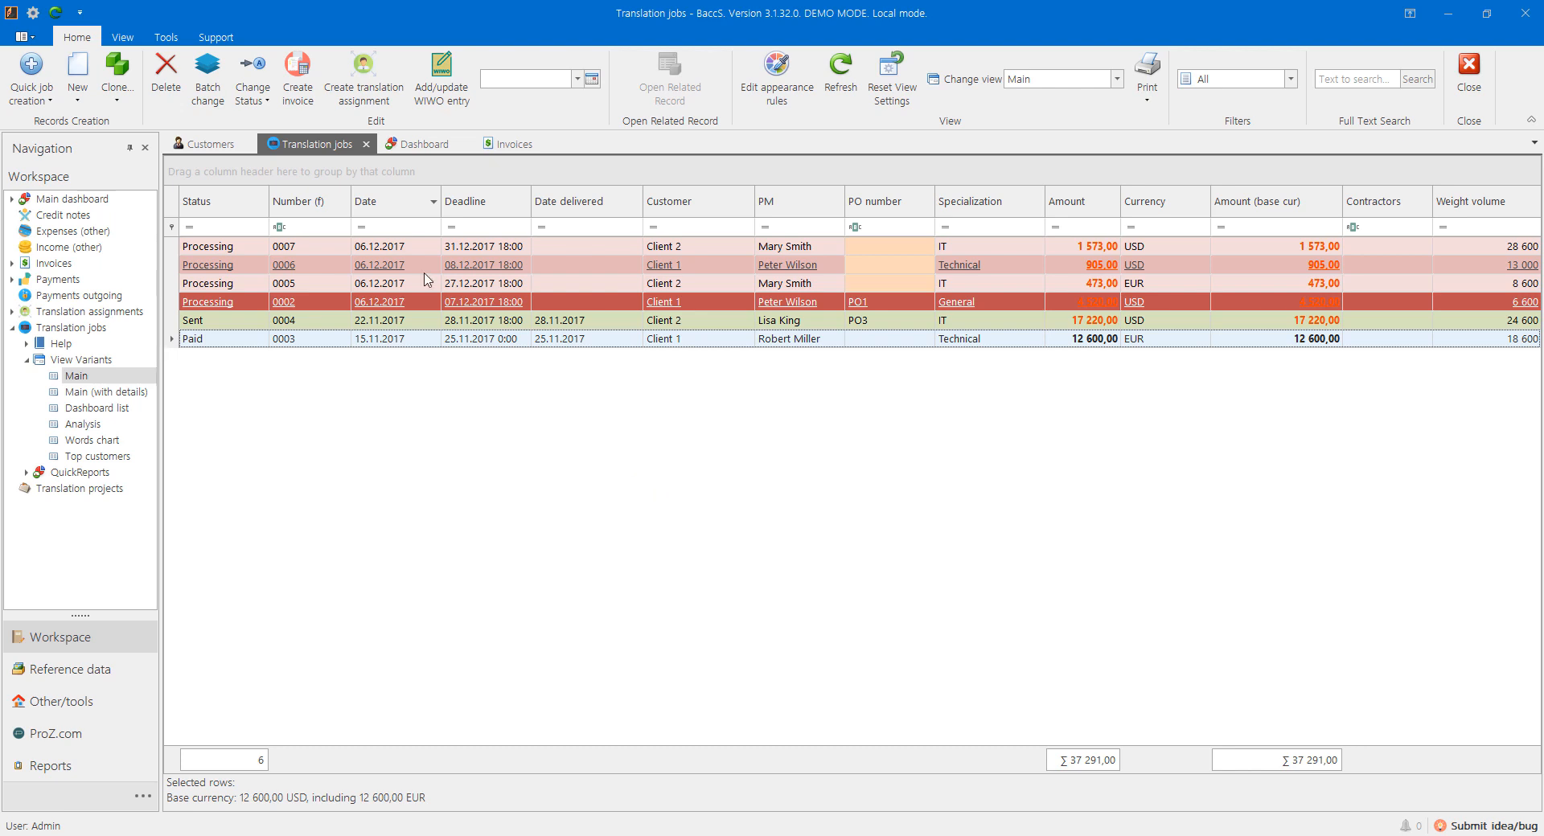
left_click(418, 144)
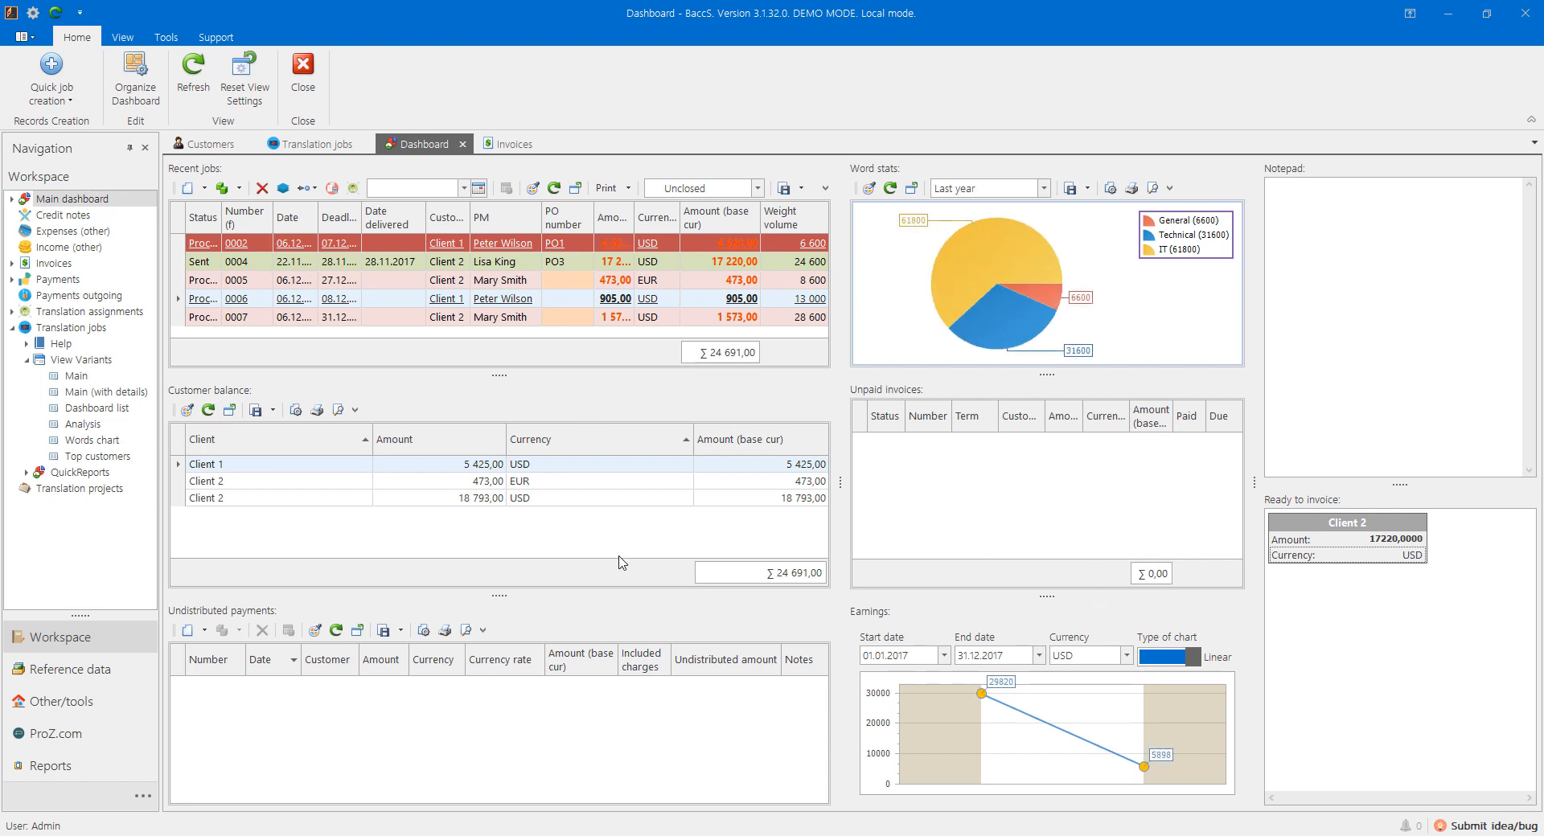
left_click(310, 150)
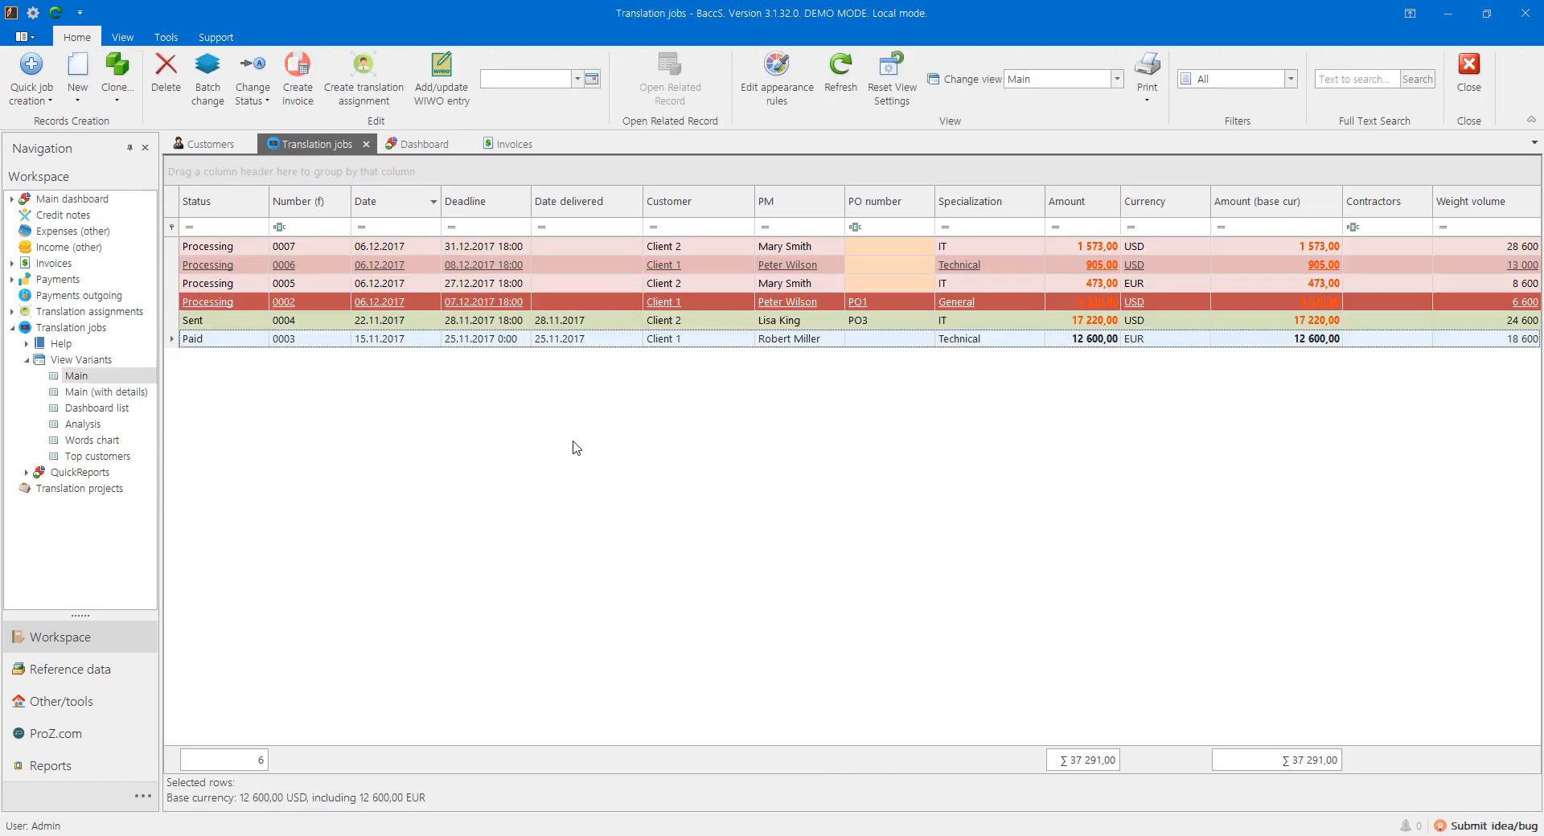
Step: Open job 0003's form in Customize Layout mode and move the Notes field beside Job name
double_click(483, 344)
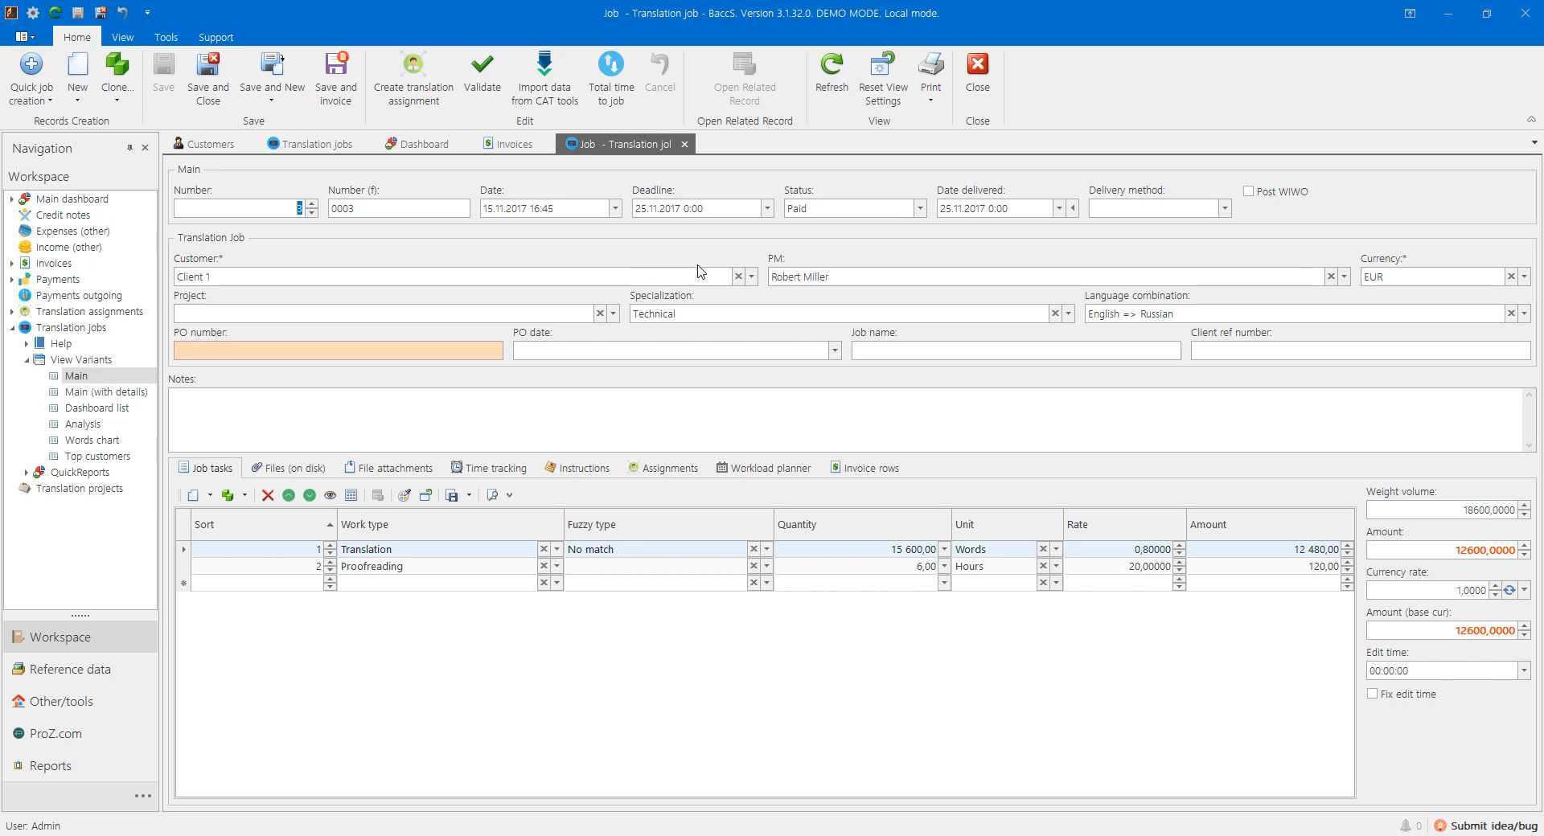
right_click(828, 246)
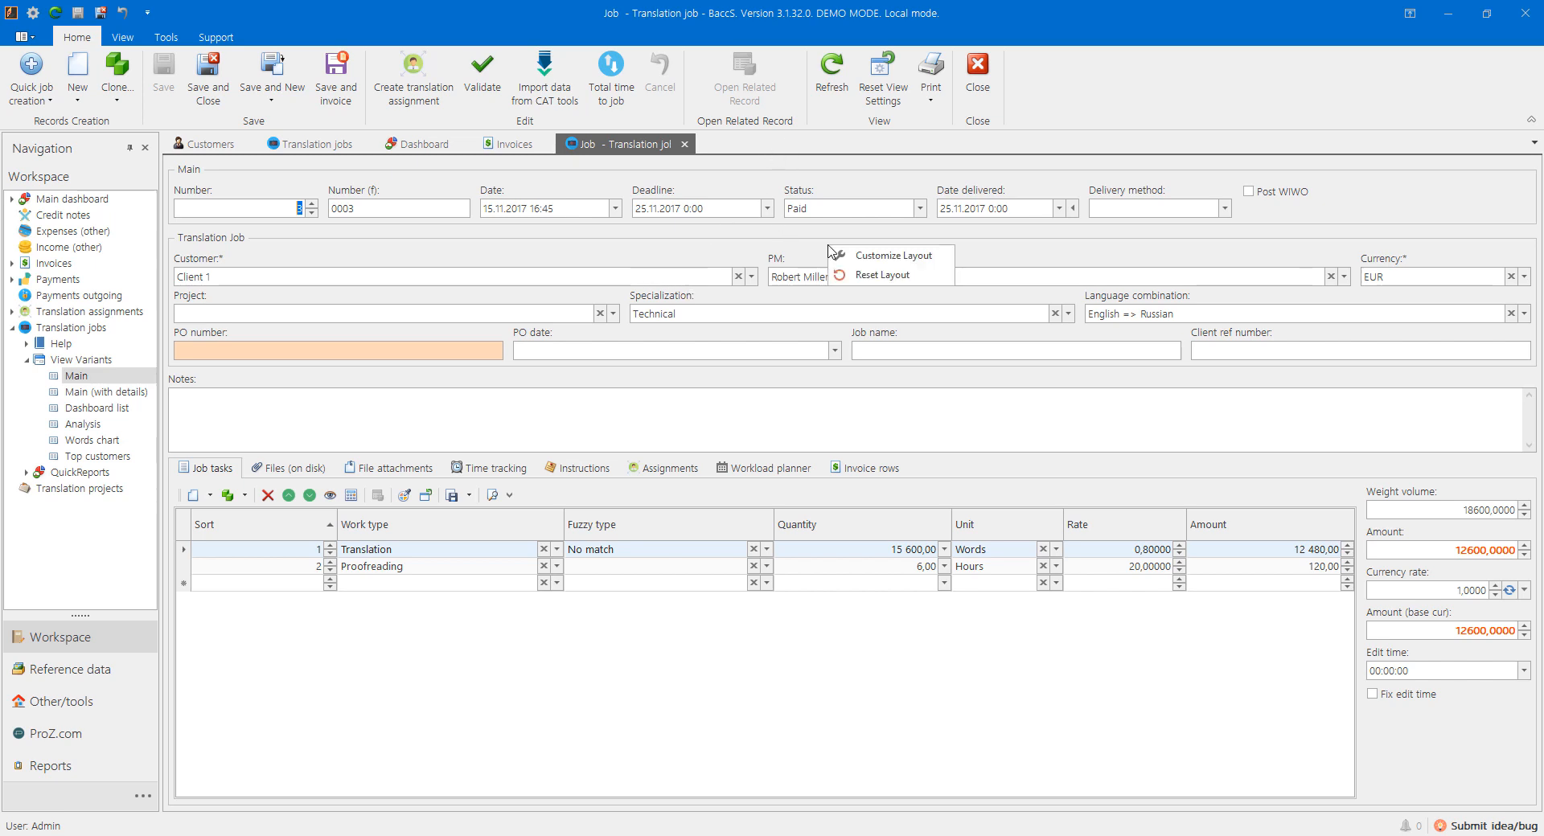
left_click(862, 257)
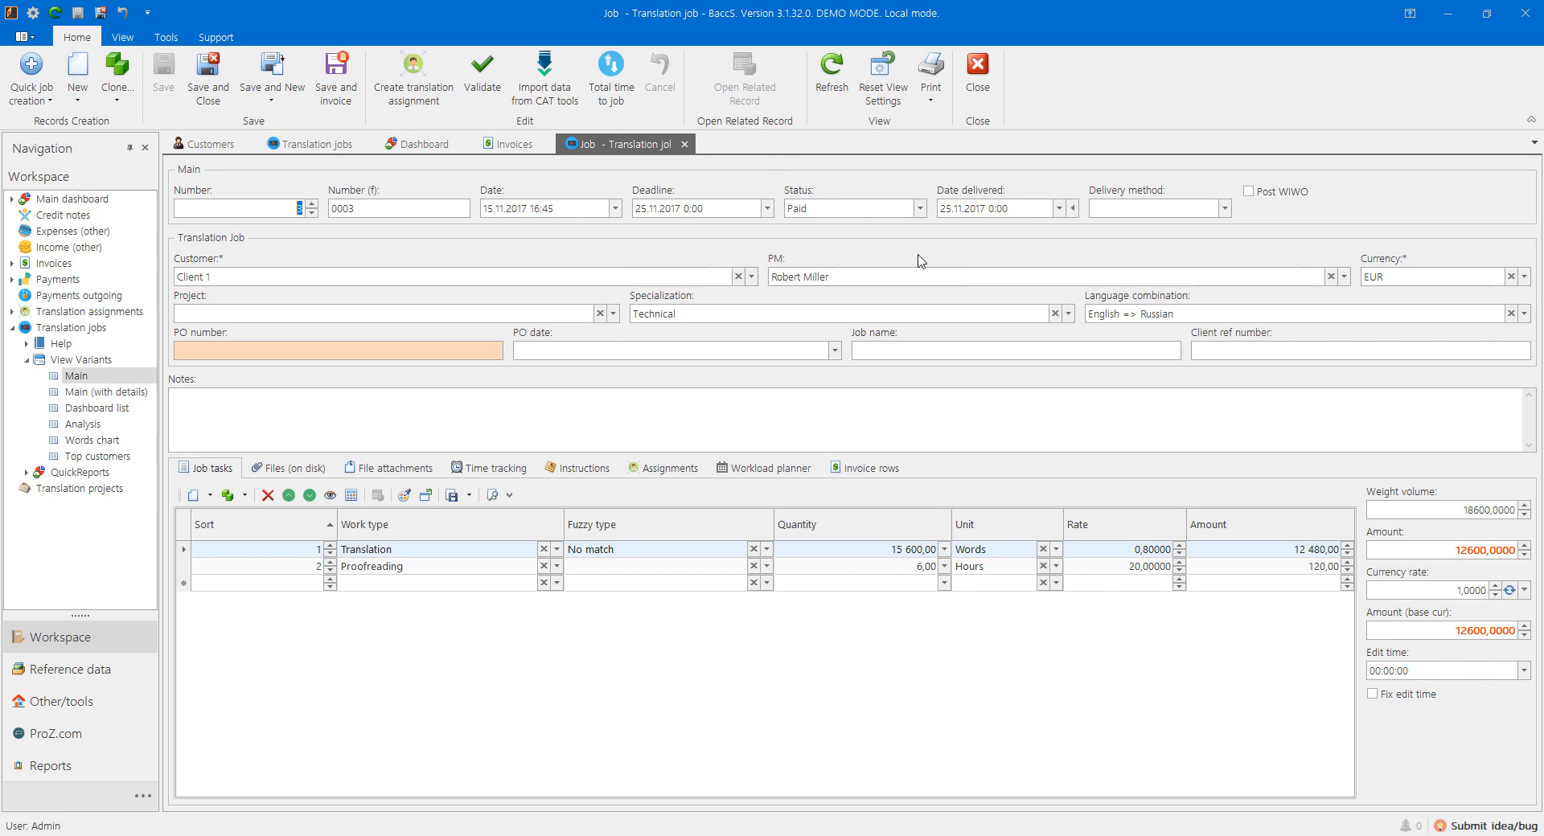
left_click_drag(283, 183, 1237, 478)
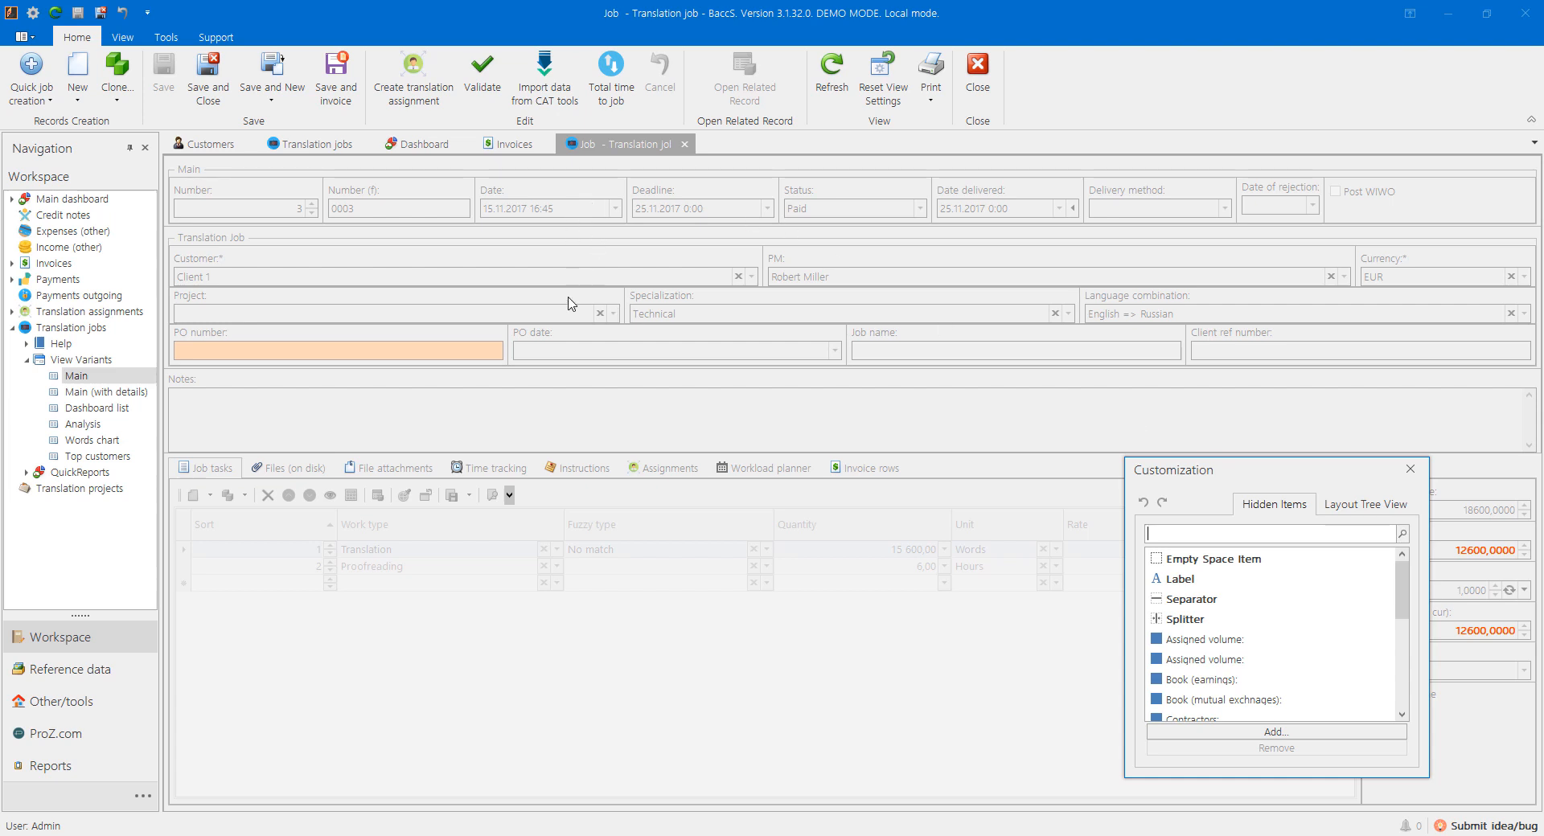
left_click_drag(197, 380, 1413, 345)
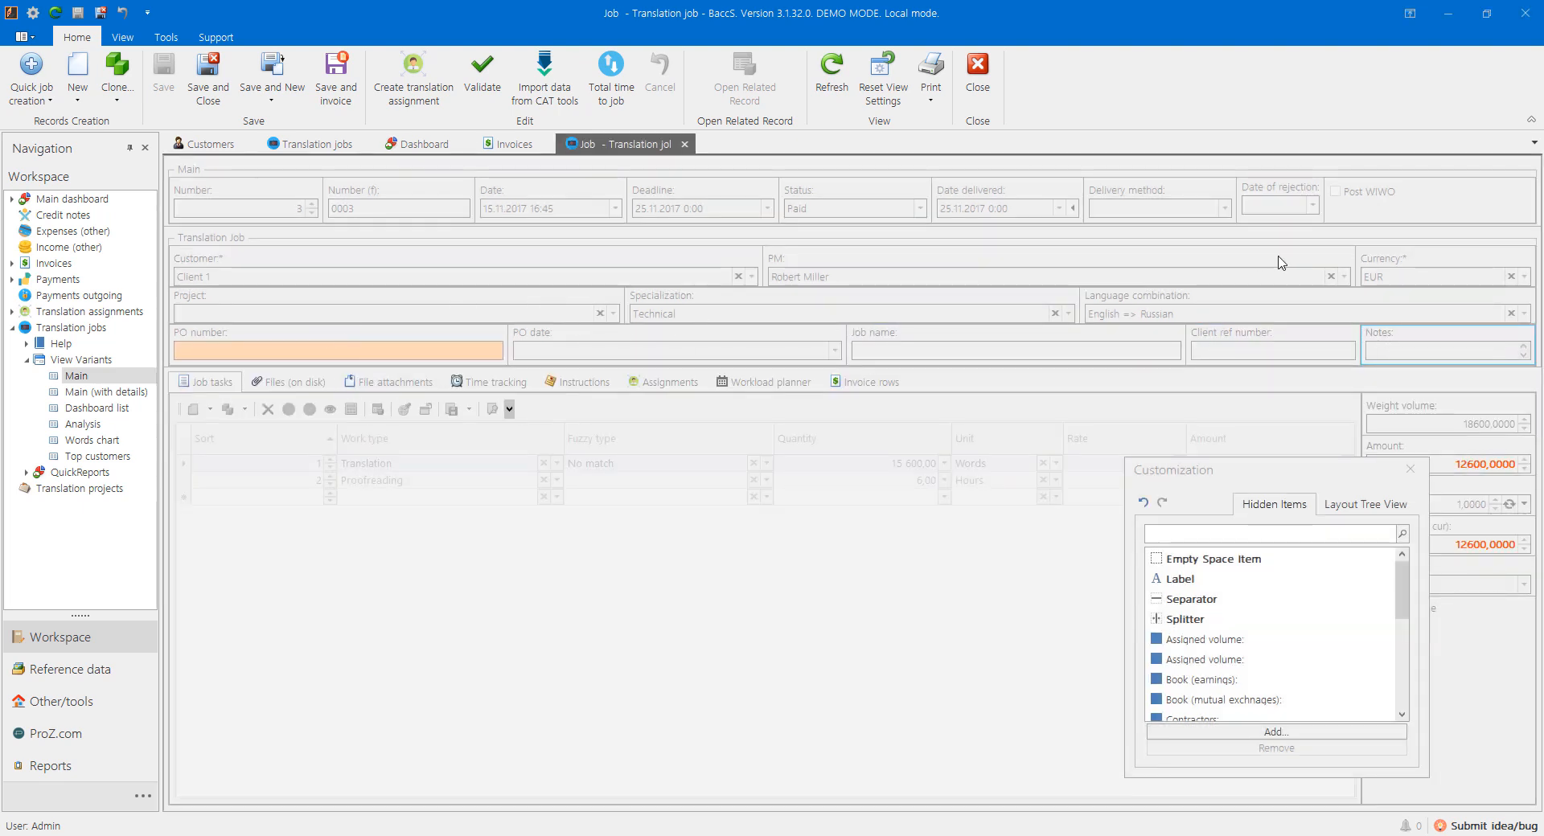
Step: Hide Language combination, Client ref number, Post WIWO, Date of rejection and Delivery method, then close job 0003
left_click_drag(1157, 307, 1222, 567)
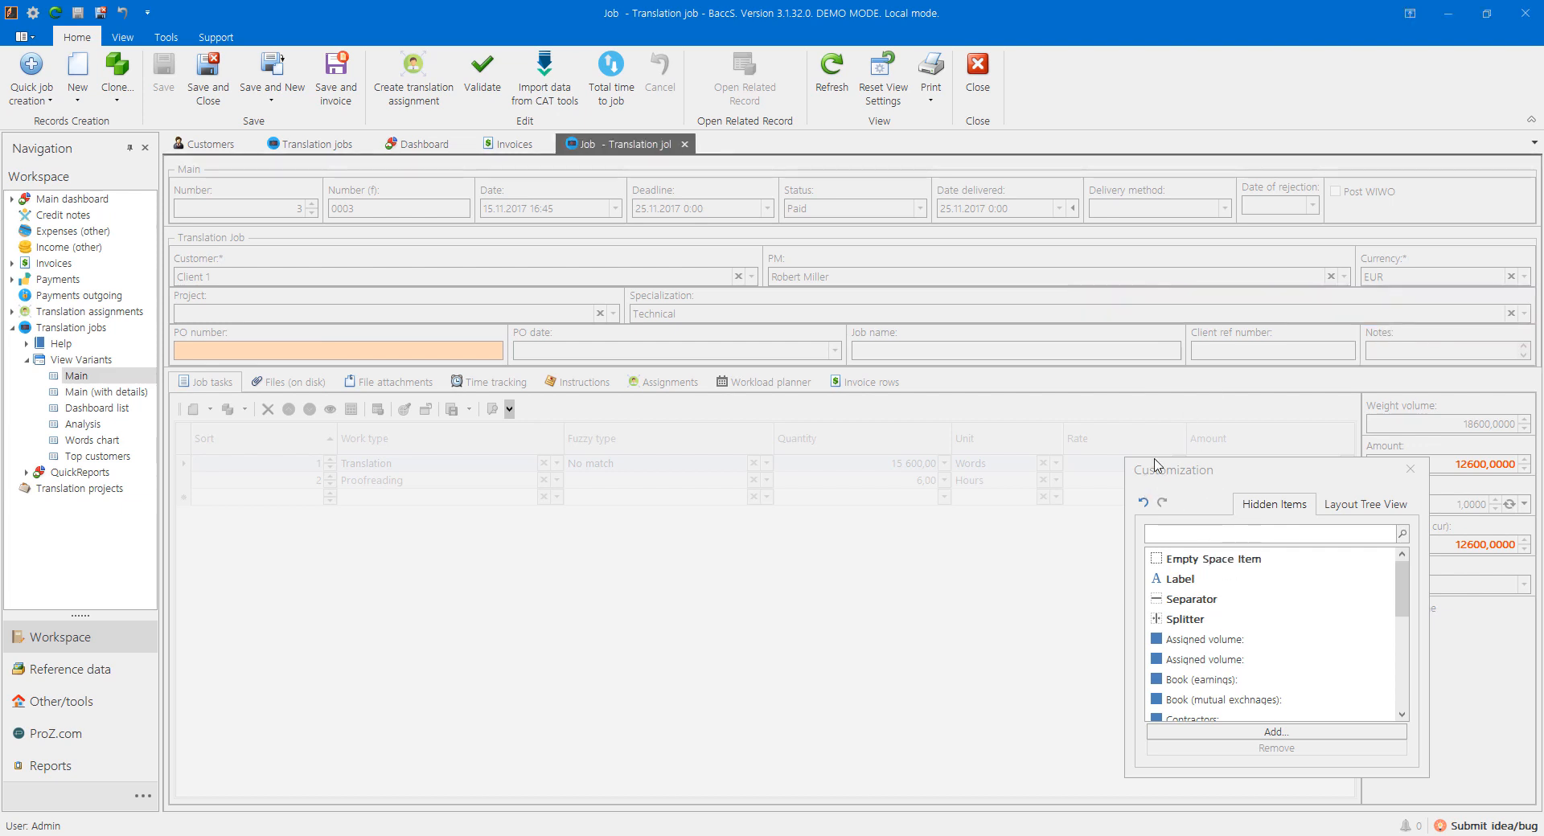
left_click_drag(1233, 334, 1257, 623)
left_click_drag(1392, 205, 1301, 636)
left_click_drag(1275, 195, 1265, 617)
left_click_drag(1125, 195, 1279, 631)
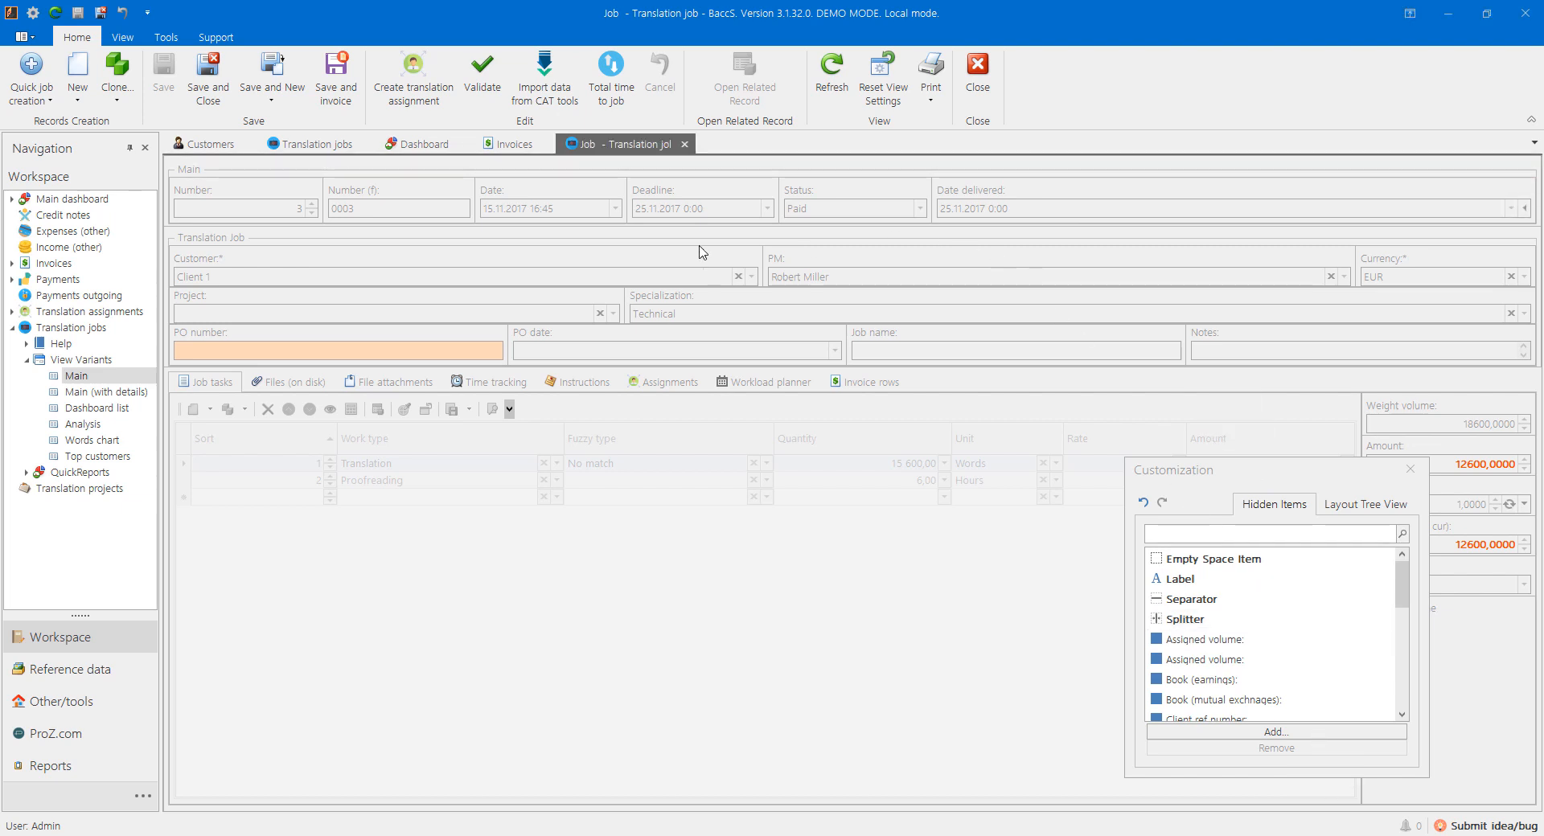
left_click(1409, 469)
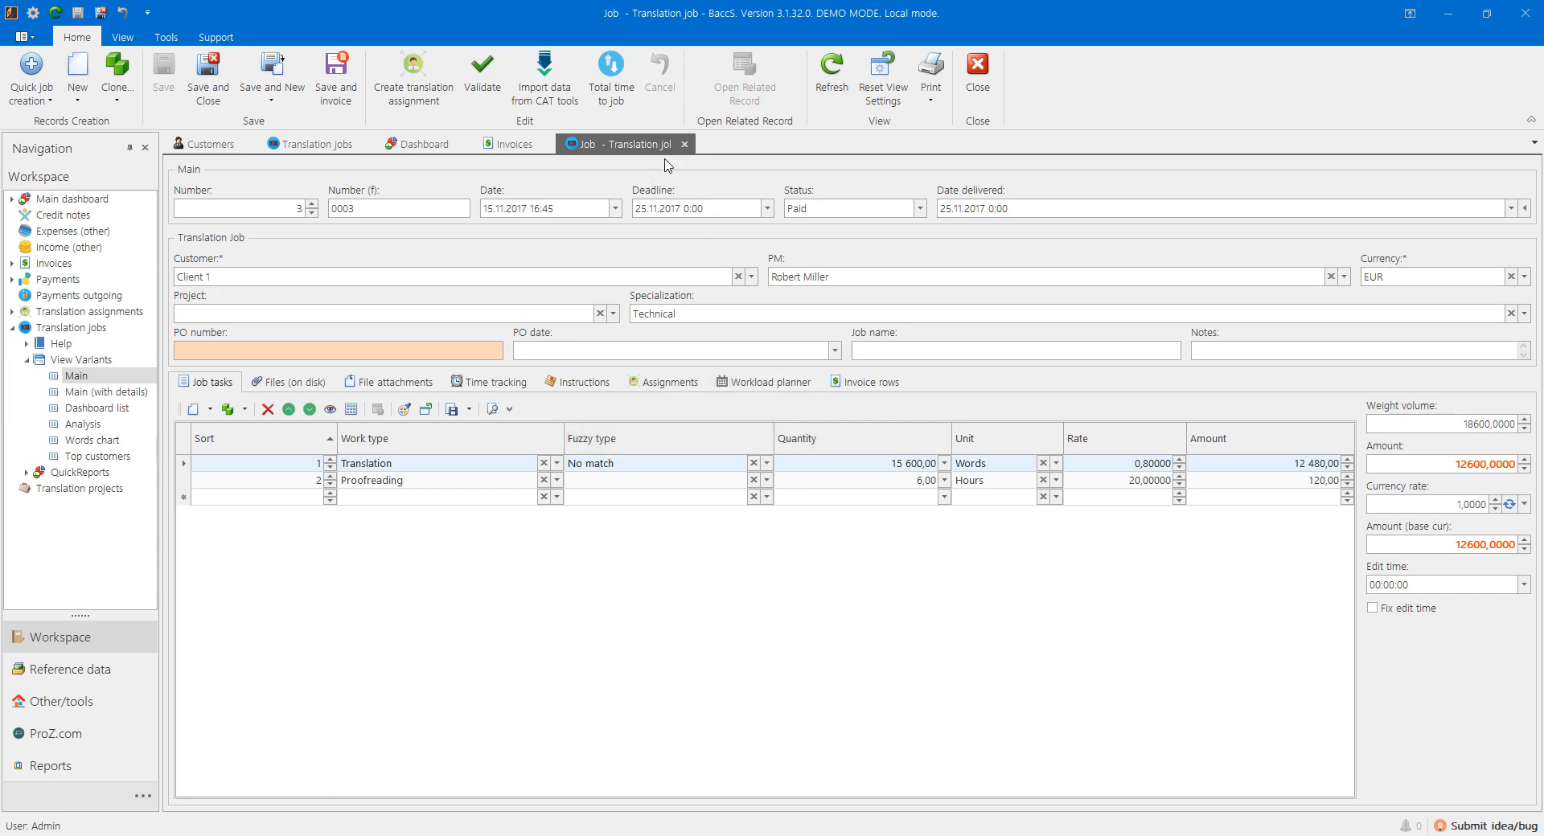
left_click(685, 144)
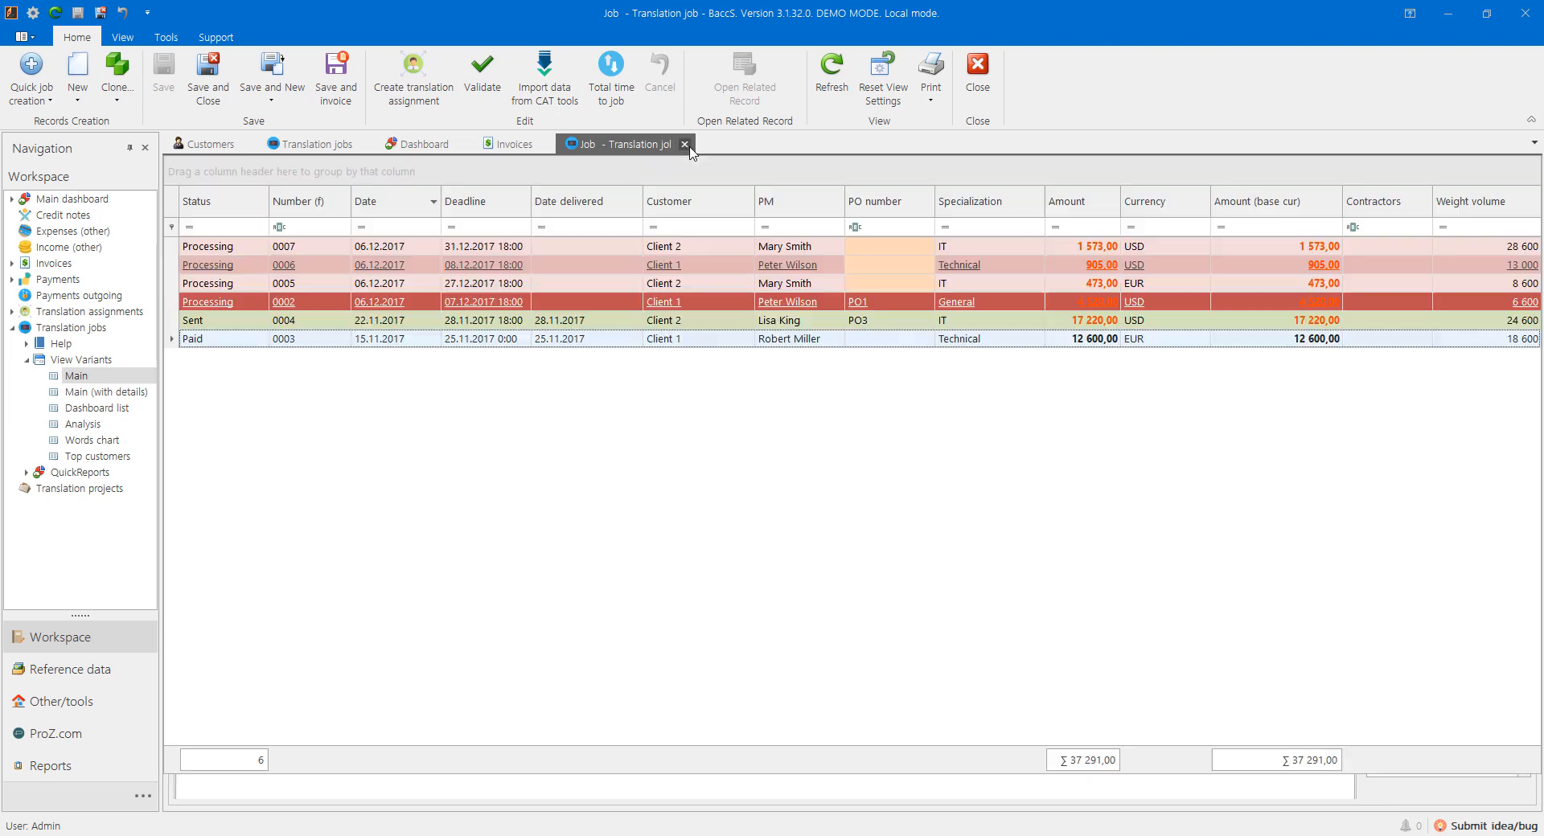
double_click(374, 340)
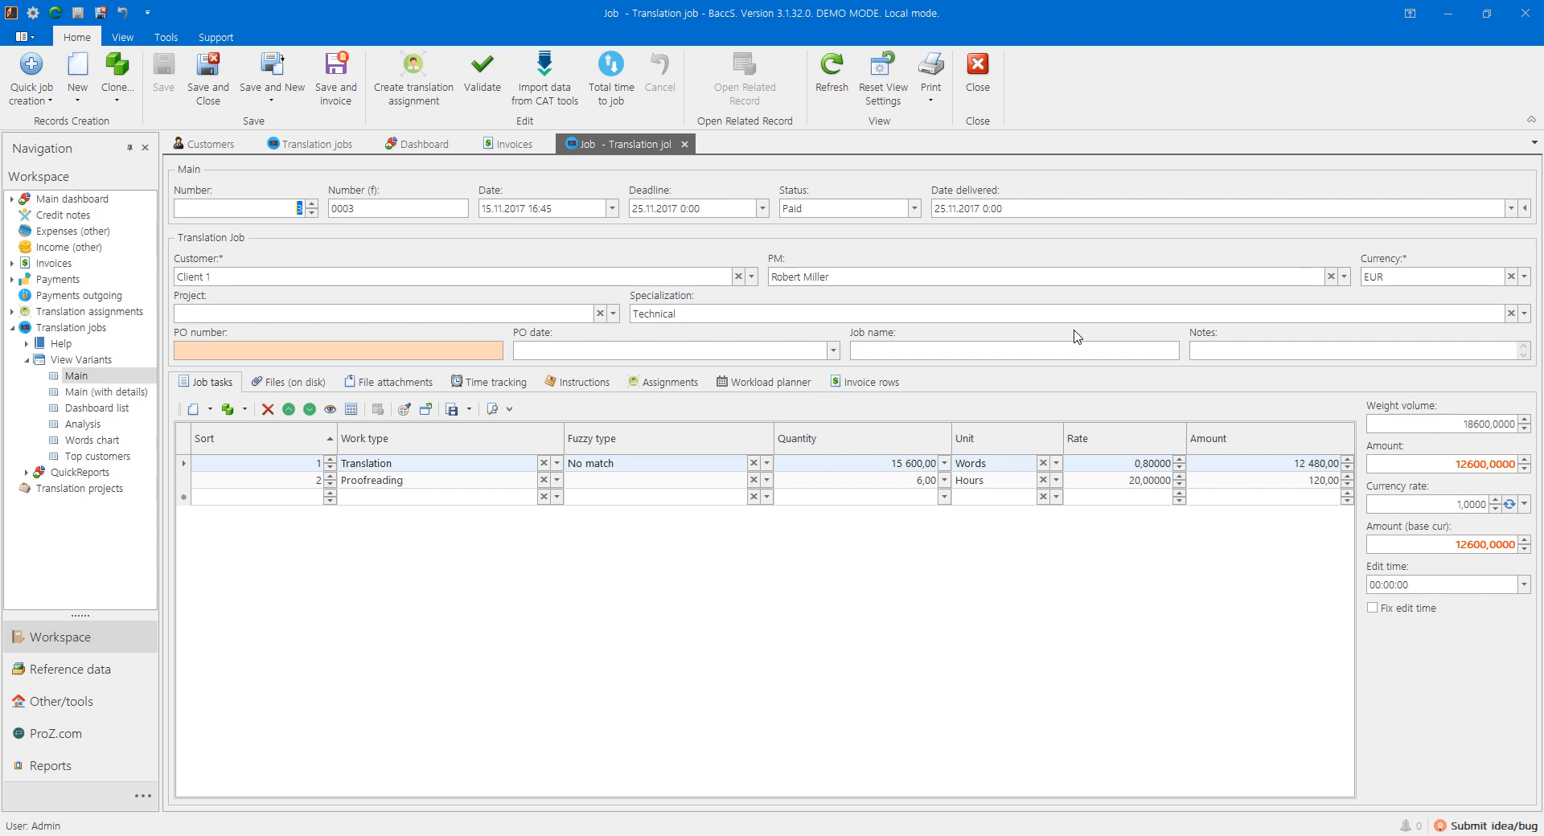
left_click(685, 145)
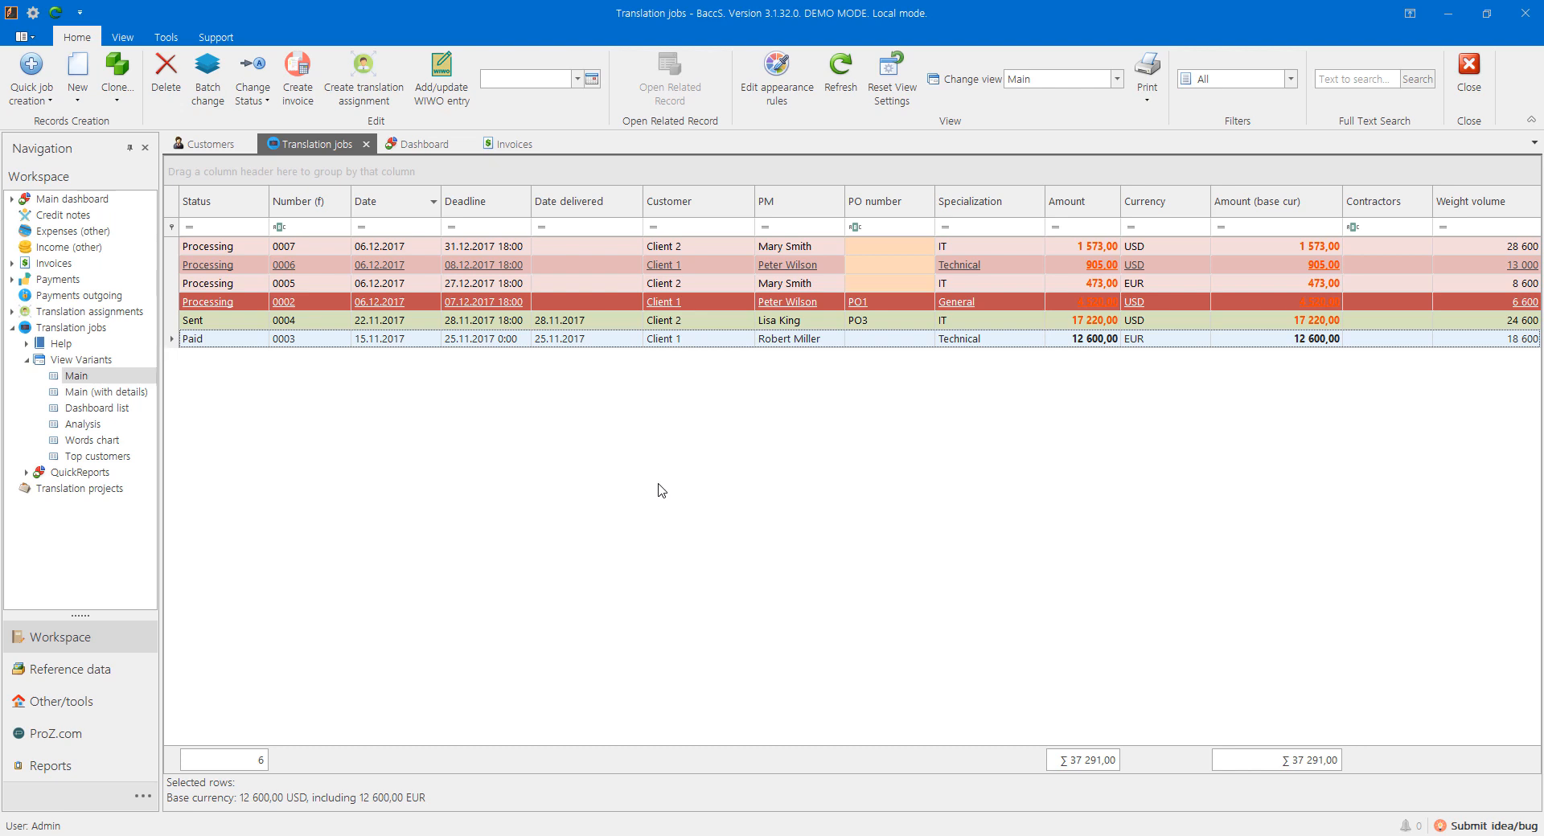
Step: Look at Reports > QuickReports, then expand the QuickReports node under Workspace > Translation jobs
left_click(34, 774)
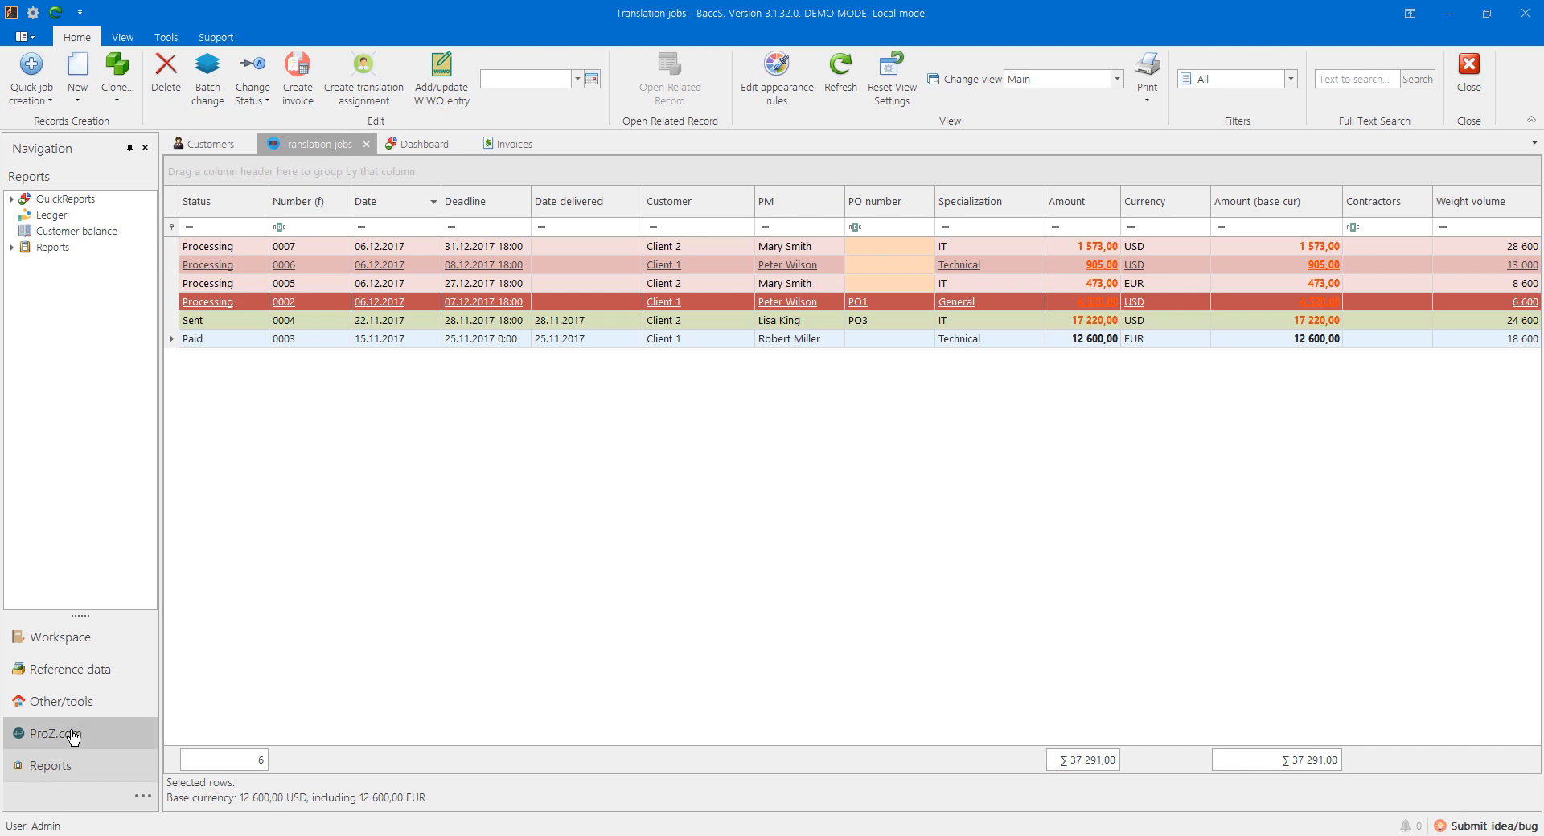
left_click(26, 199)
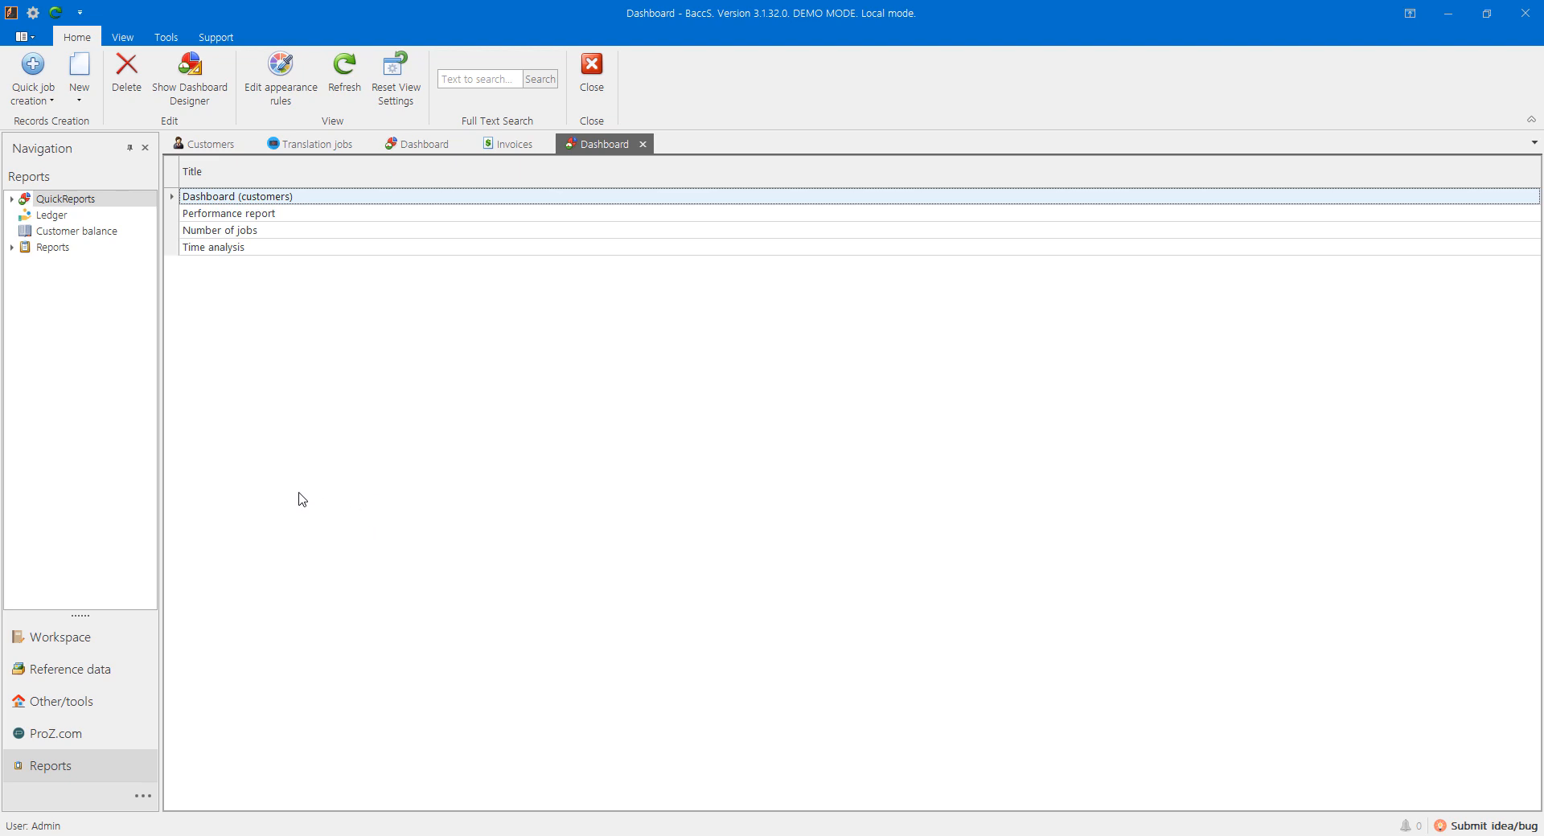
left_click(53, 643)
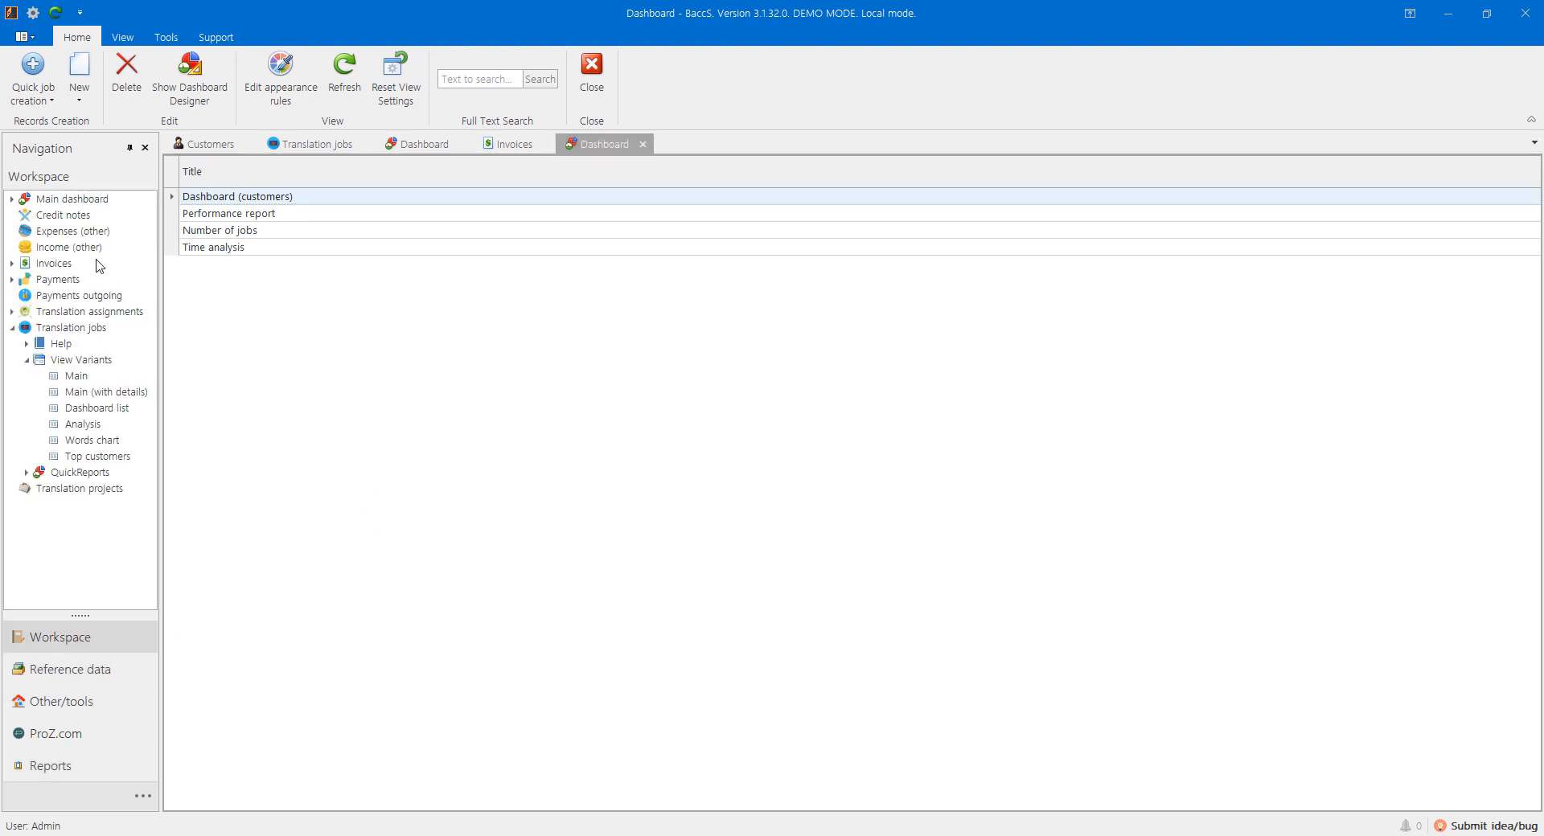
left_click(35, 326)
left_click(26, 471)
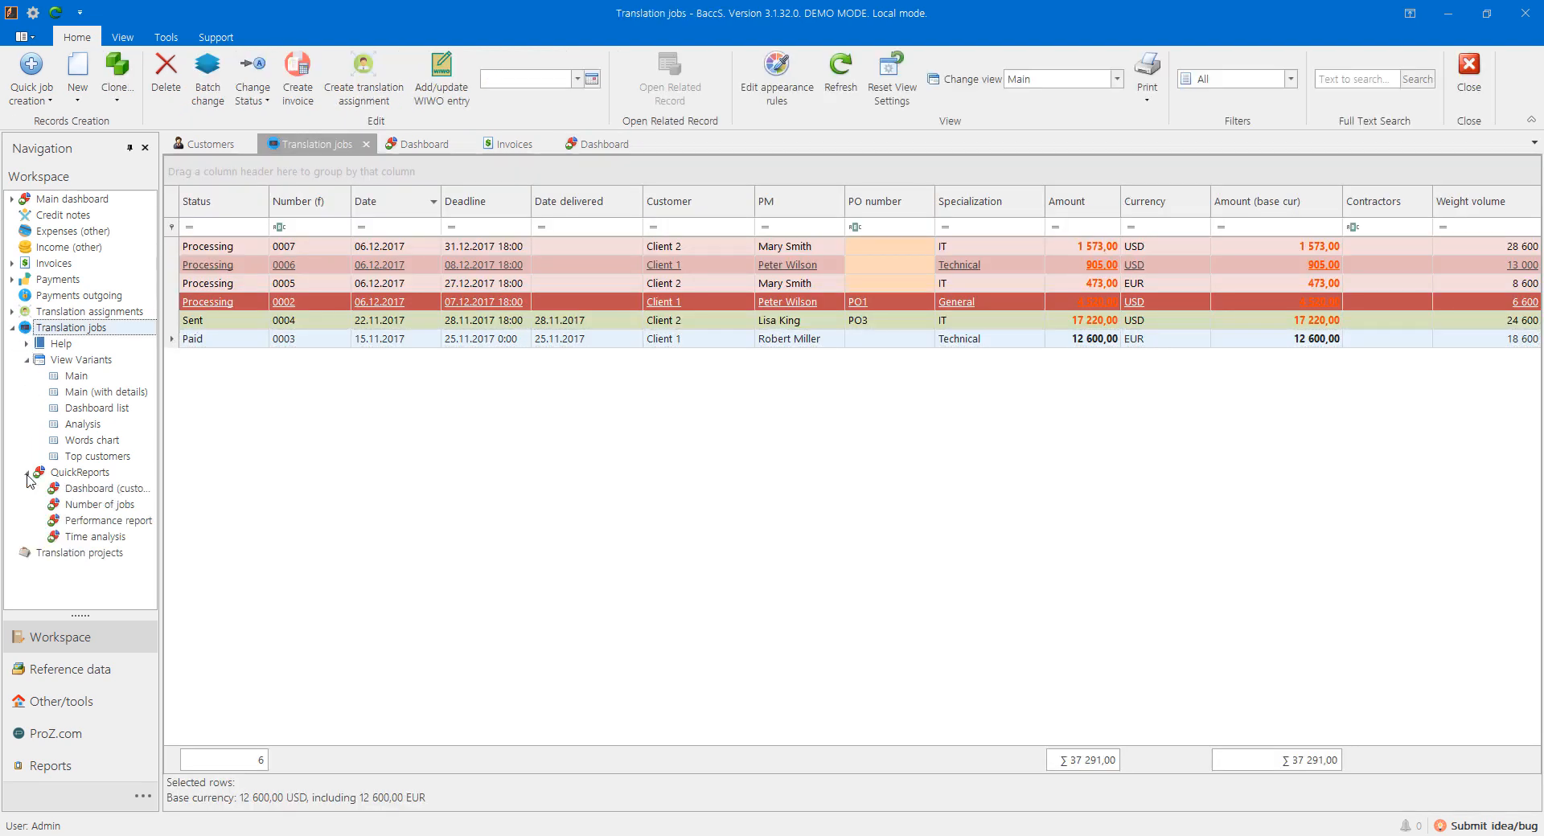
left_click(27, 359)
left_click(41, 379)
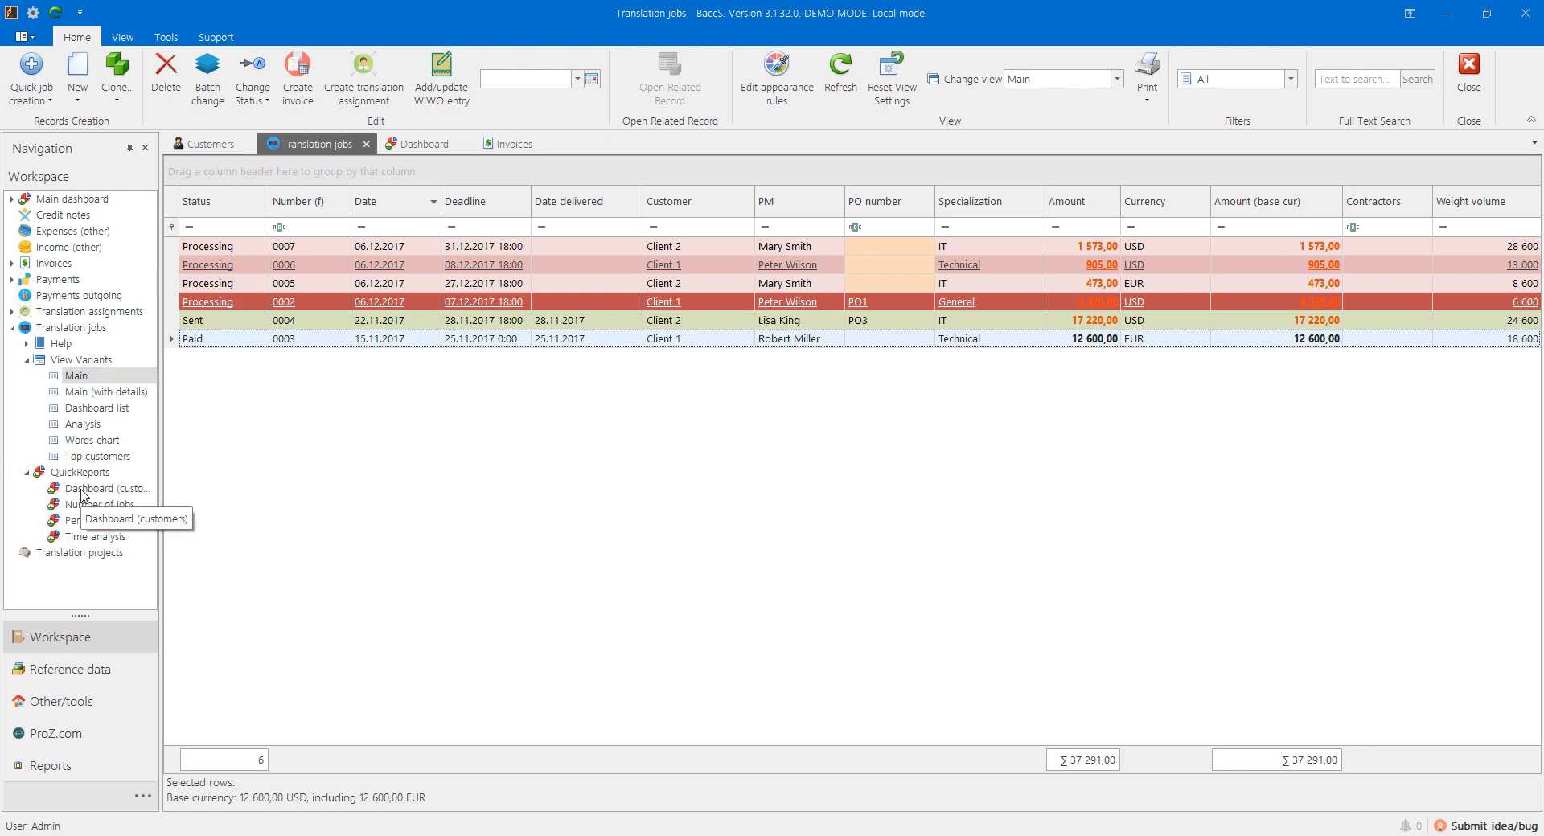
Step: View Dashboard (customers), drilling Uninvoiced jobs into Client 2, then open Number of jobs and Performance report
left_click(80, 492)
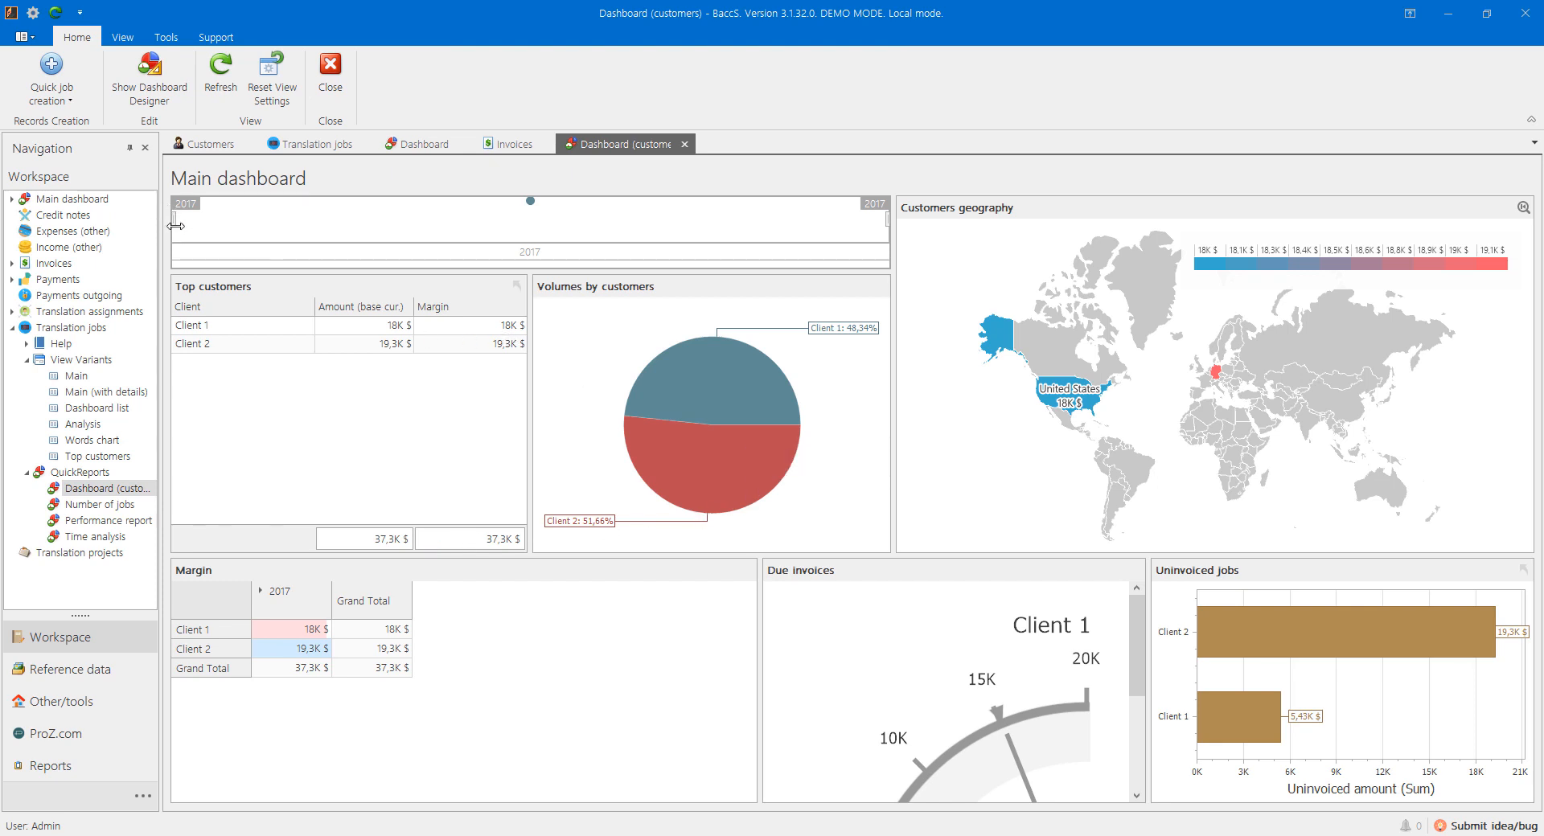
left_click_drag(176, 226, 616, 242)
left_click(1318, 640)
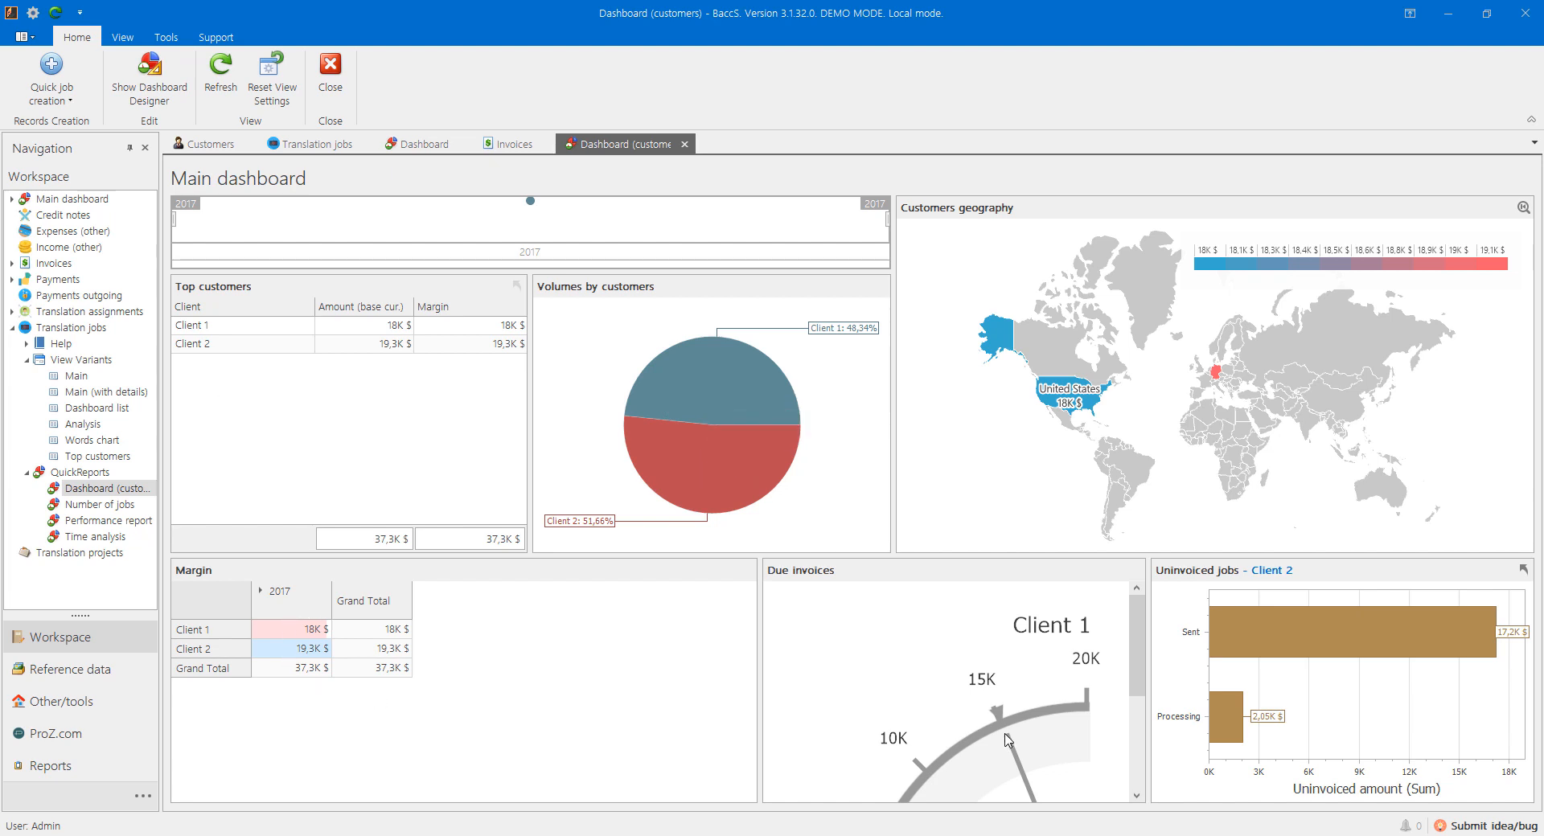
scroll(1074, 690, "down", 3)
scroll(1074, 690, "up", 3)
left_click(83, 510)
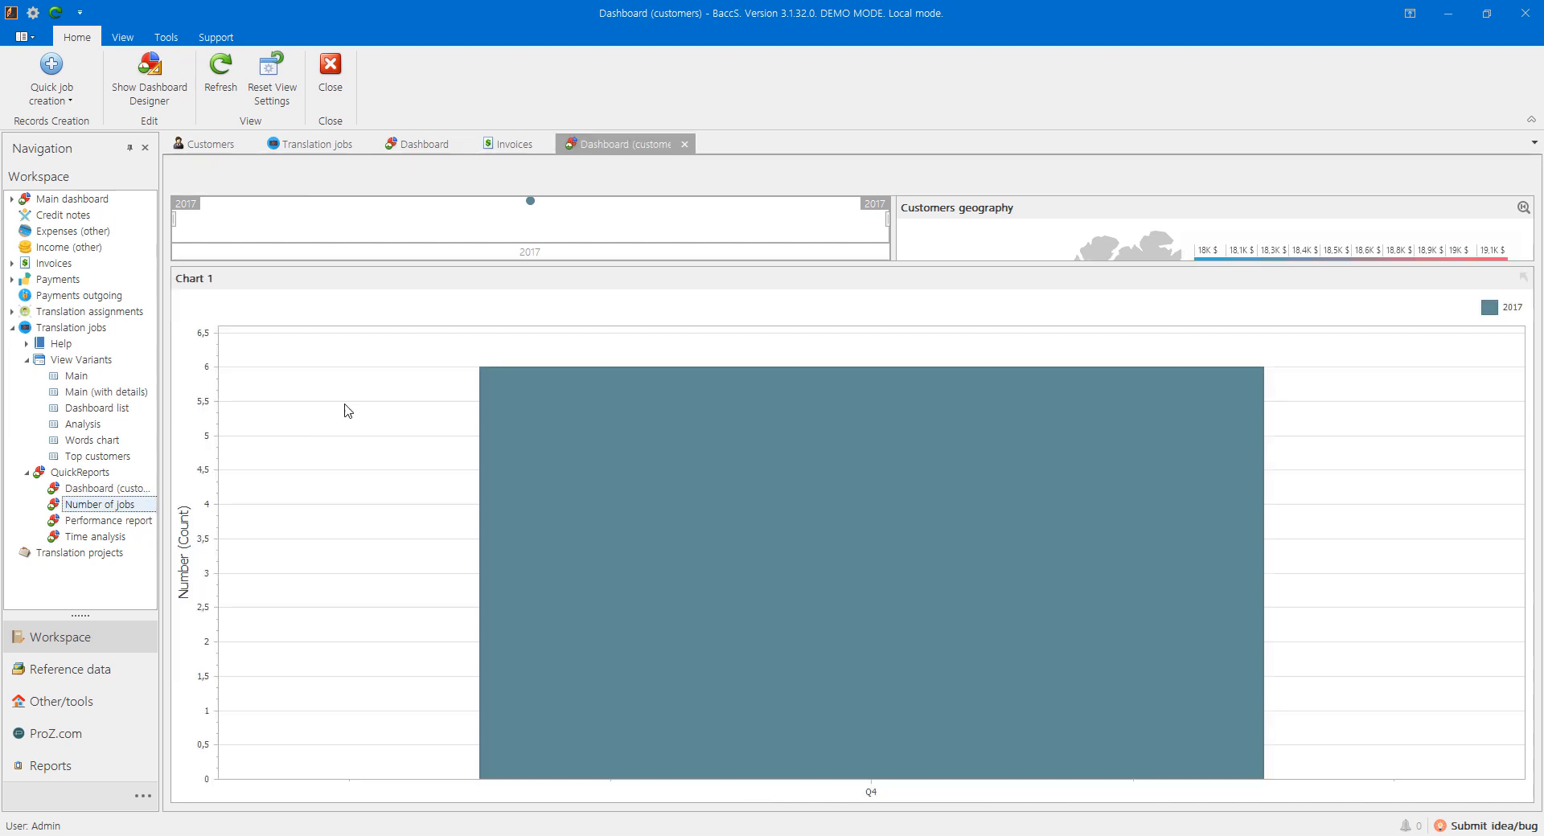
left_click(96, 521)
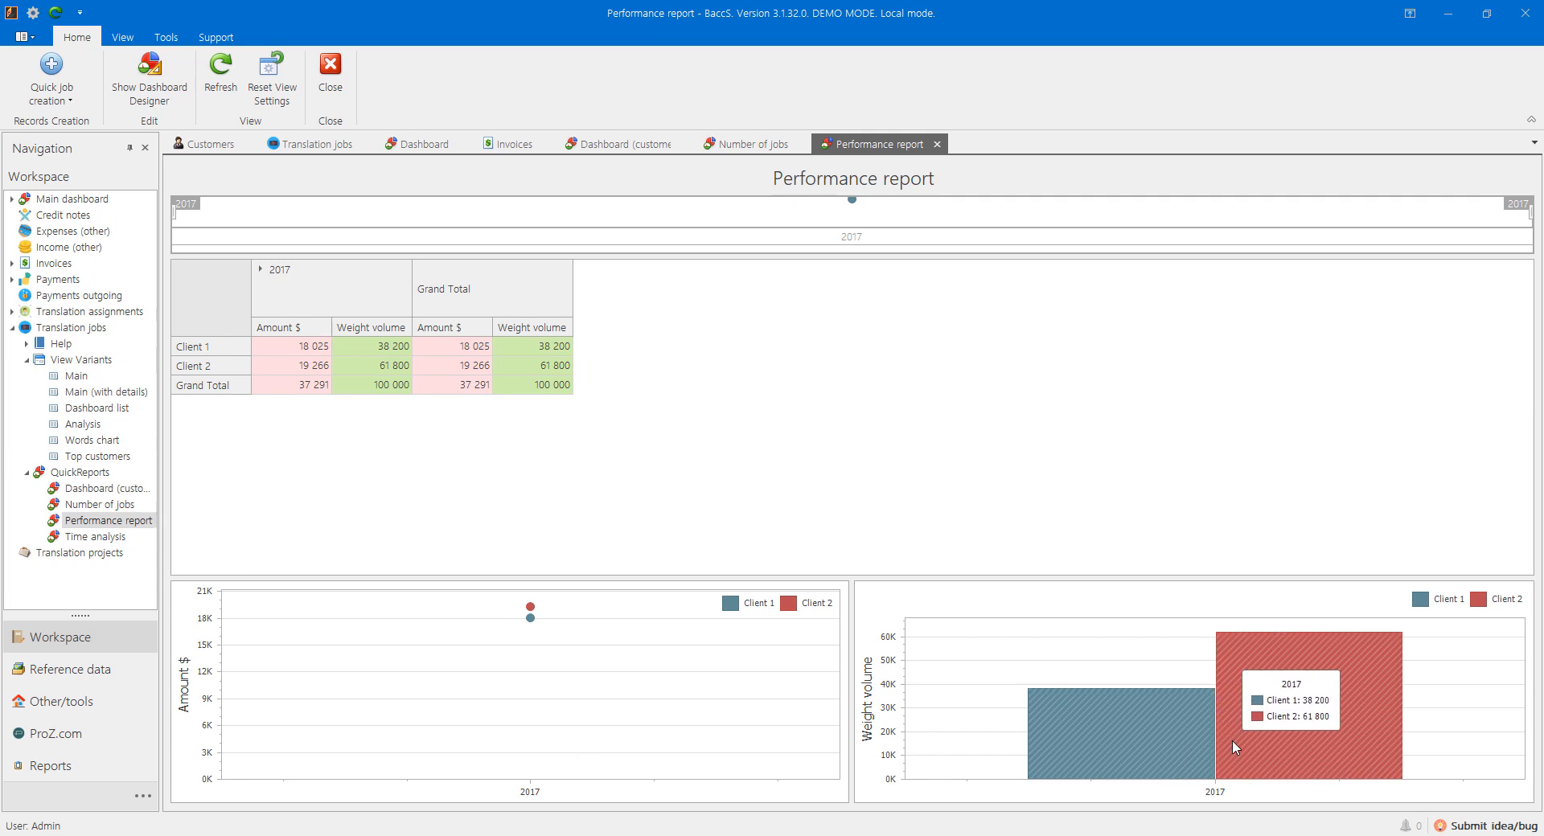
Step: Drill the Performance report's Weight volume chart down to months, then back up to the 2017 total
left_click(1190, 724)
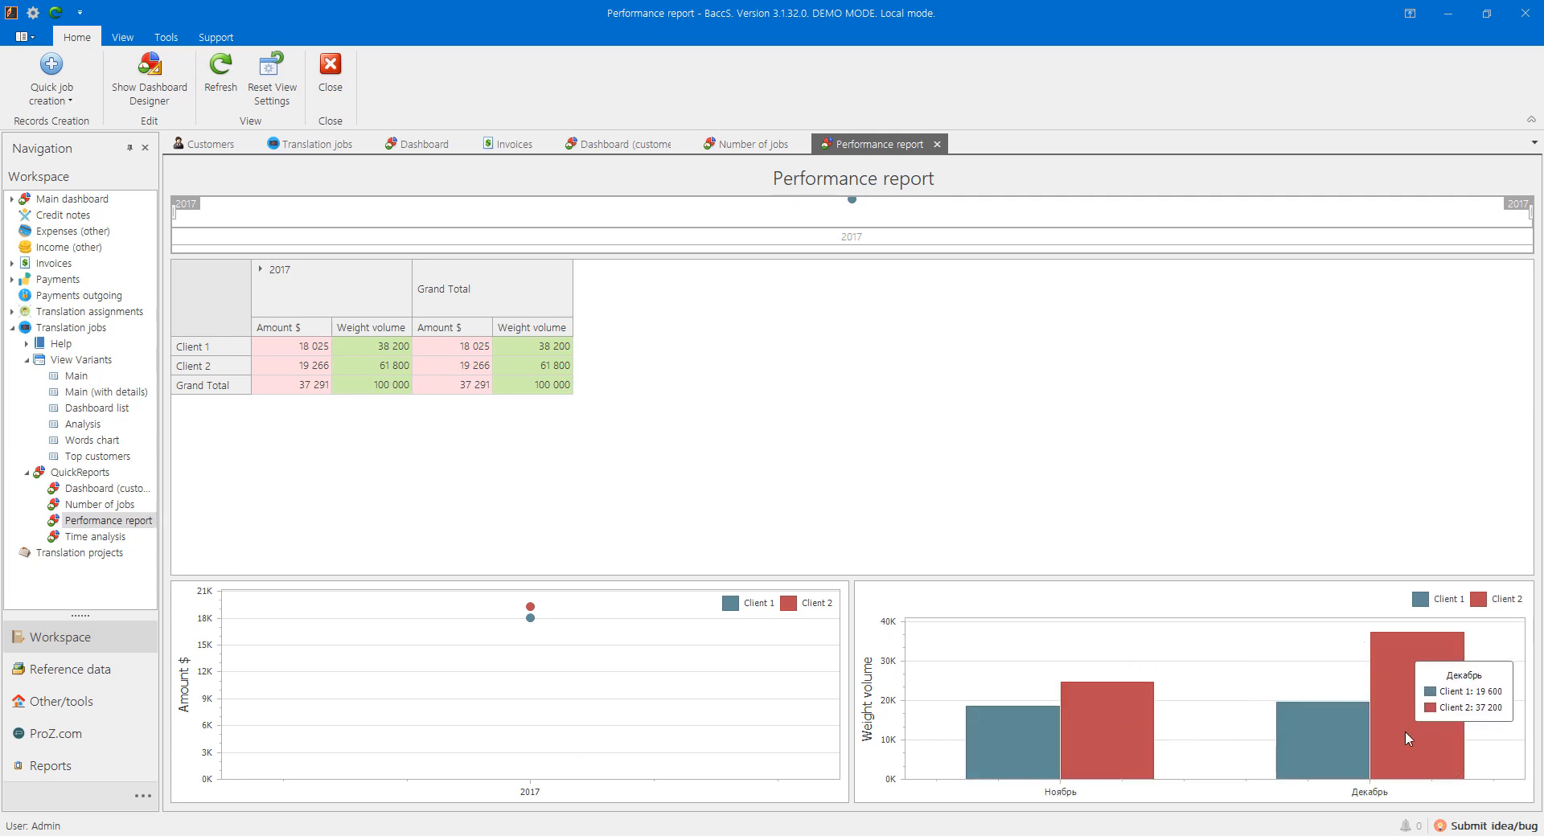
mouse_move(1045, 740)
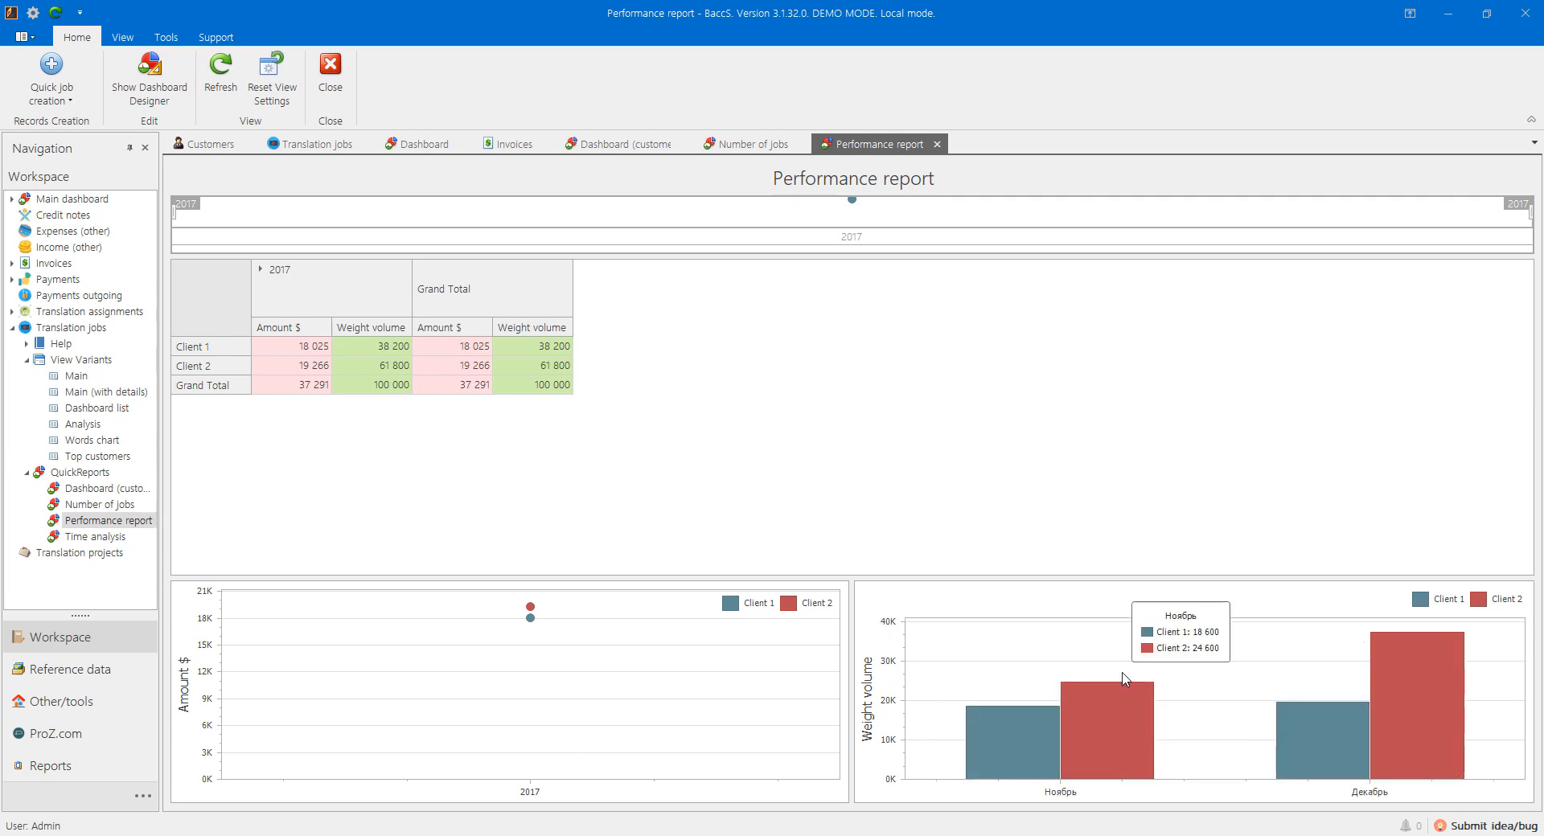
right_click(1190, 622)
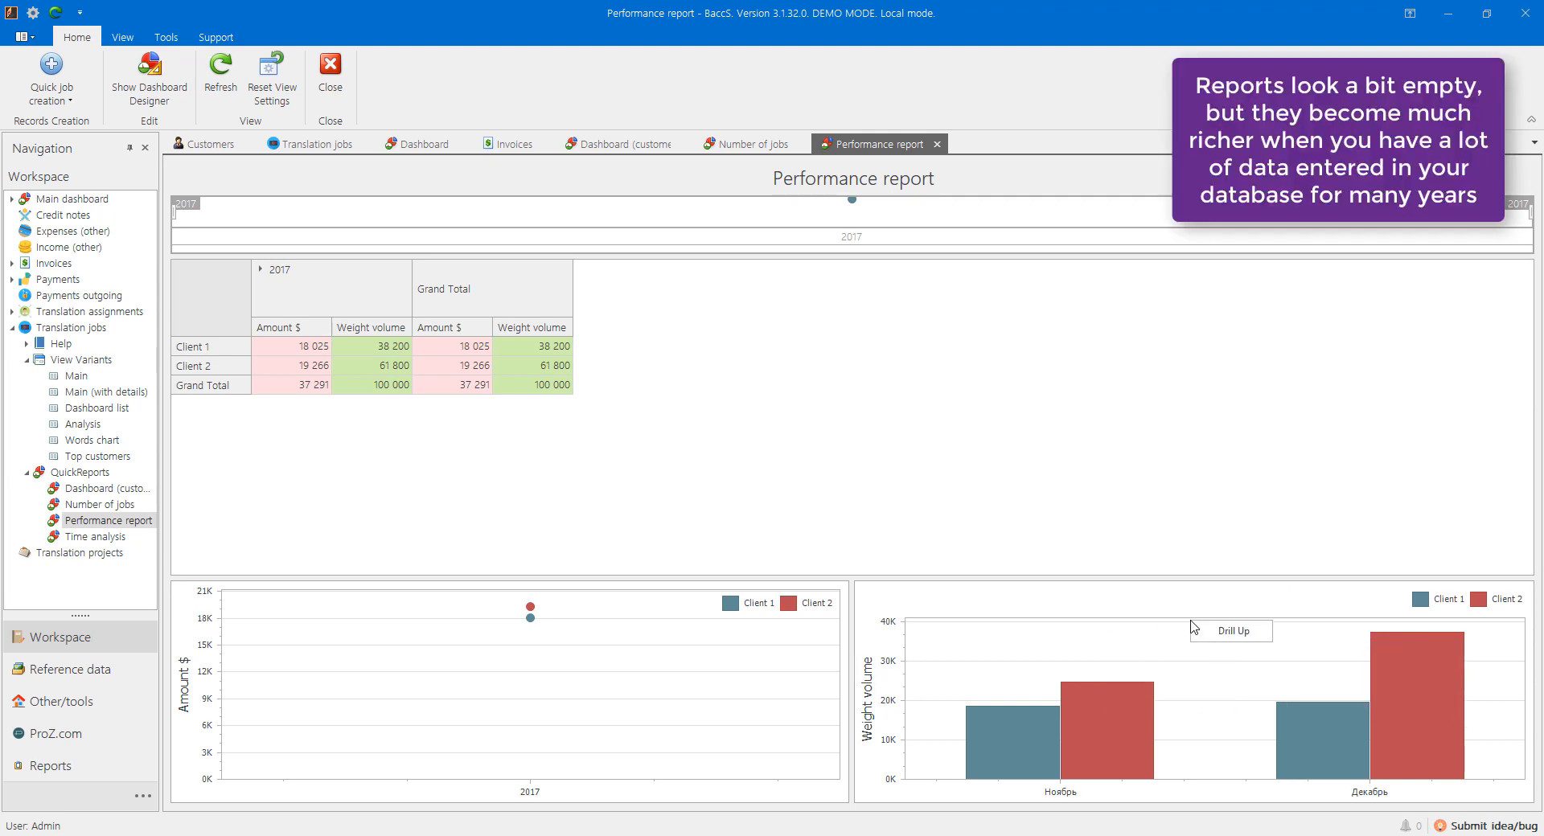
left_click(1232, 635)
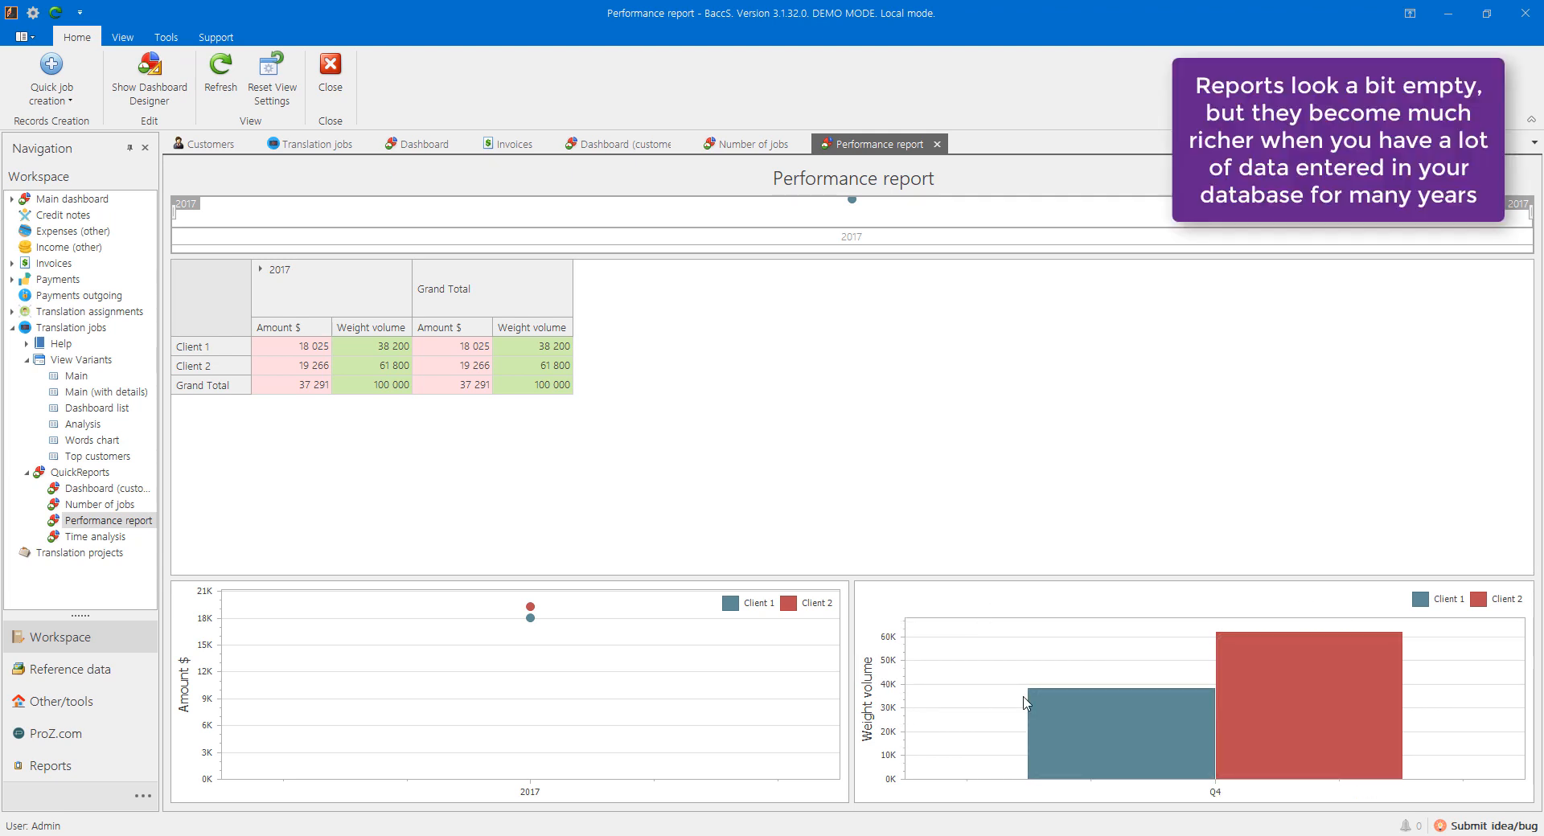
right_click(1024, 698)
left_click(1059, 709)
Step: Open and close the Time analysis report, then return to the Translation jobs list
left_click(88, 537)
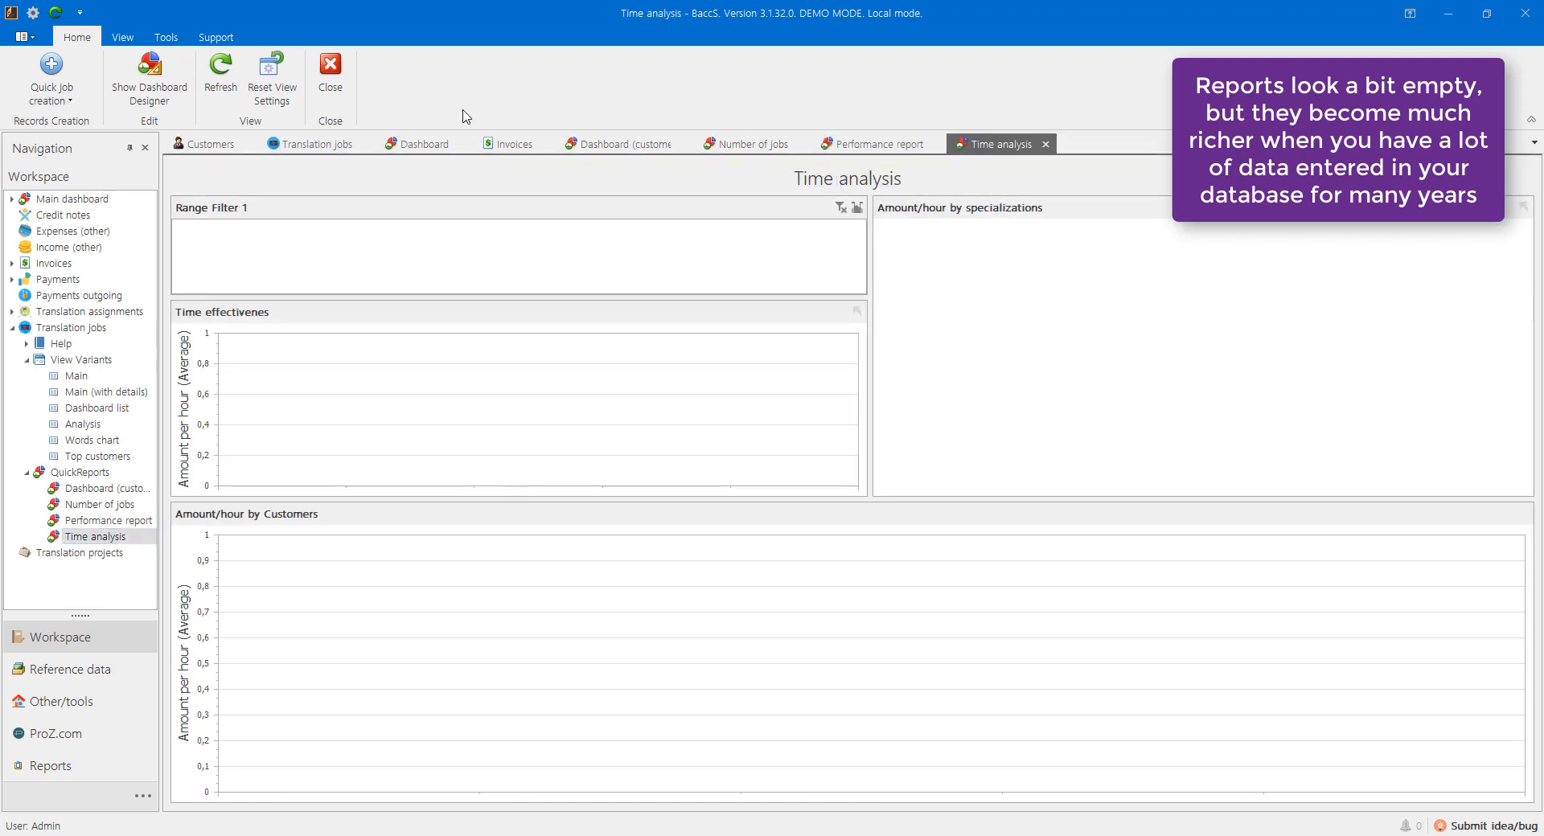
left_click(1047, 145)
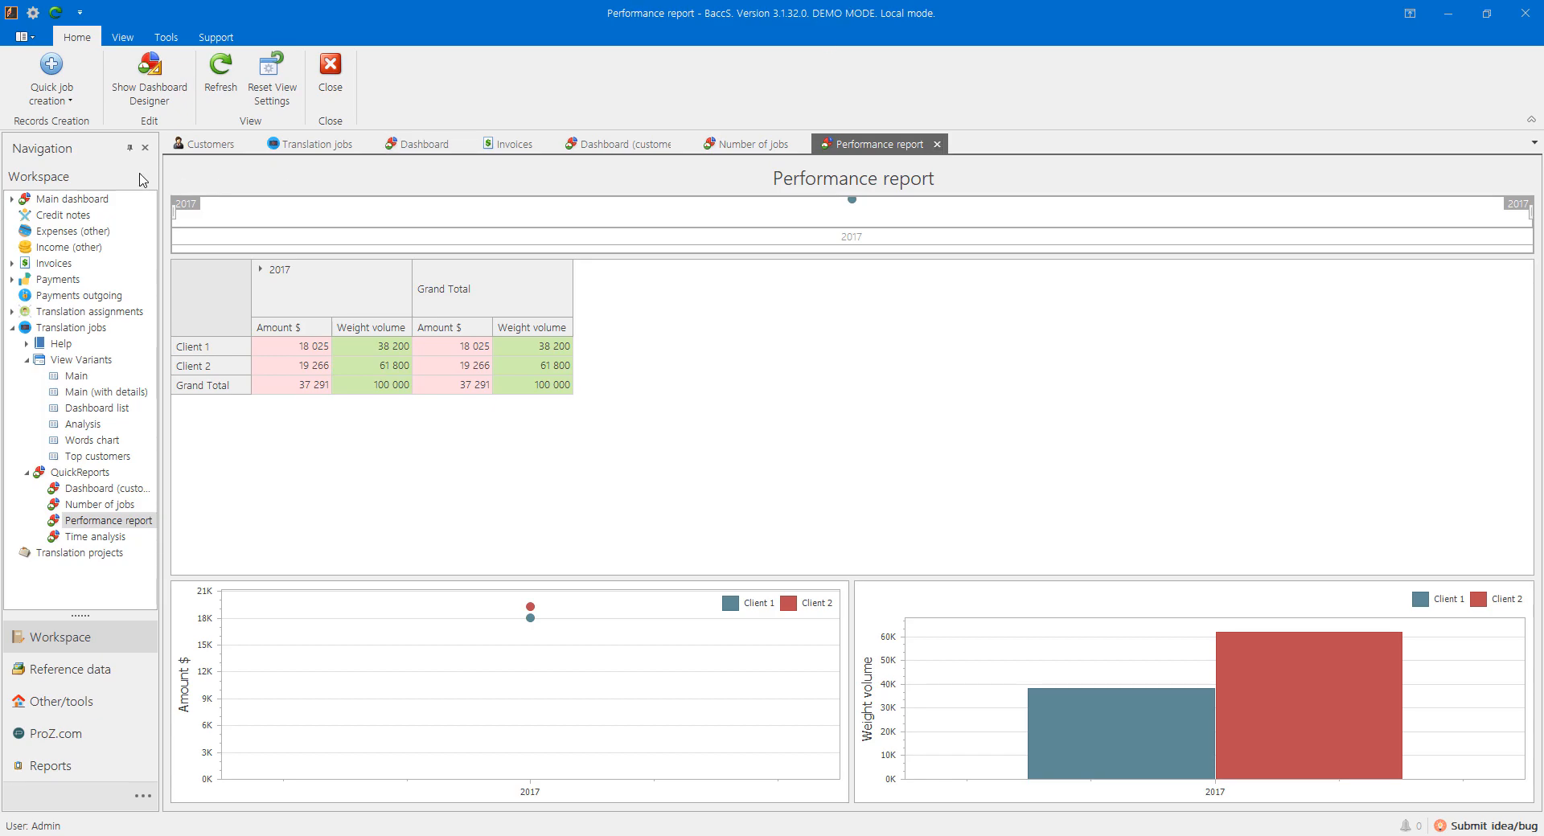
left_click(330, 139)
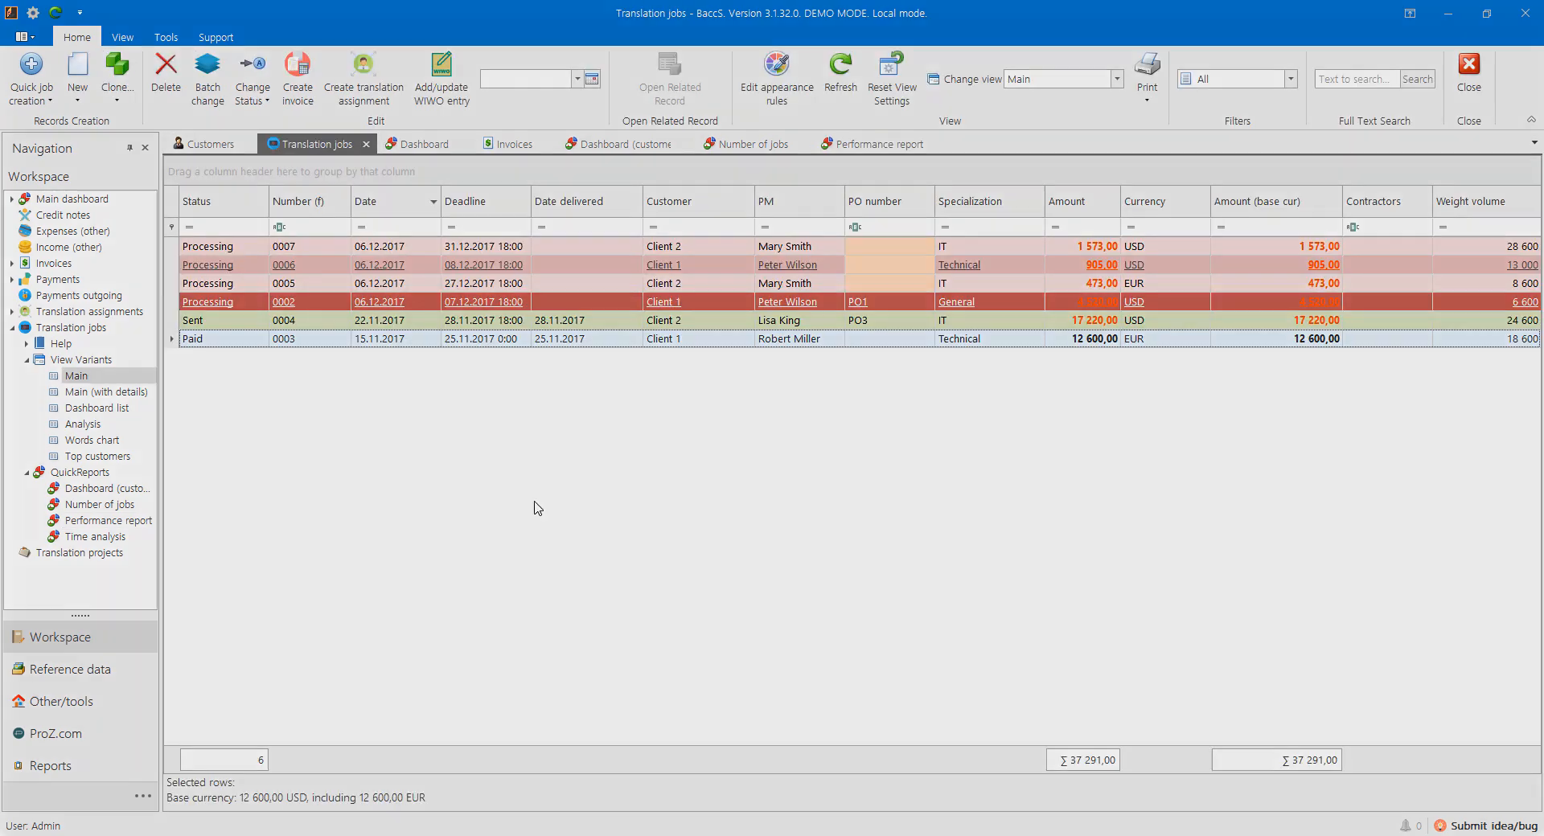